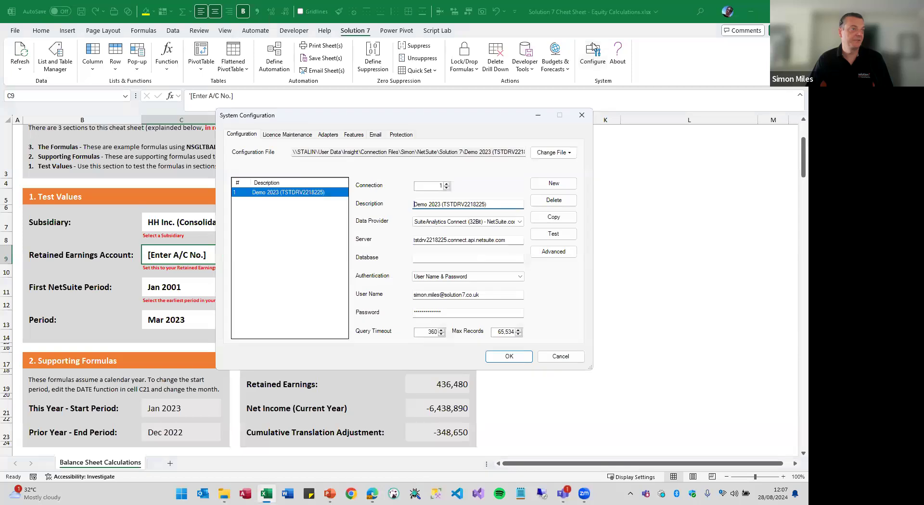
Browse the connection files available for the system configuration and cancel without switching files
{"action": "left_click_drag", "start_coordinate": [497, 123], "coordinate": [415, 184]}
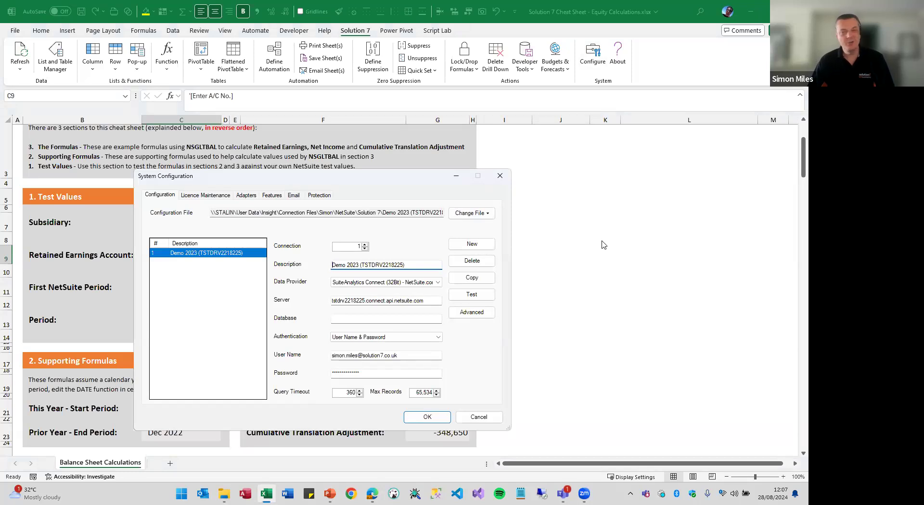
{"action": "left_click", "coordinate": [467, 213]}
{"action": "left_click", "coordinate": [477, 228]}
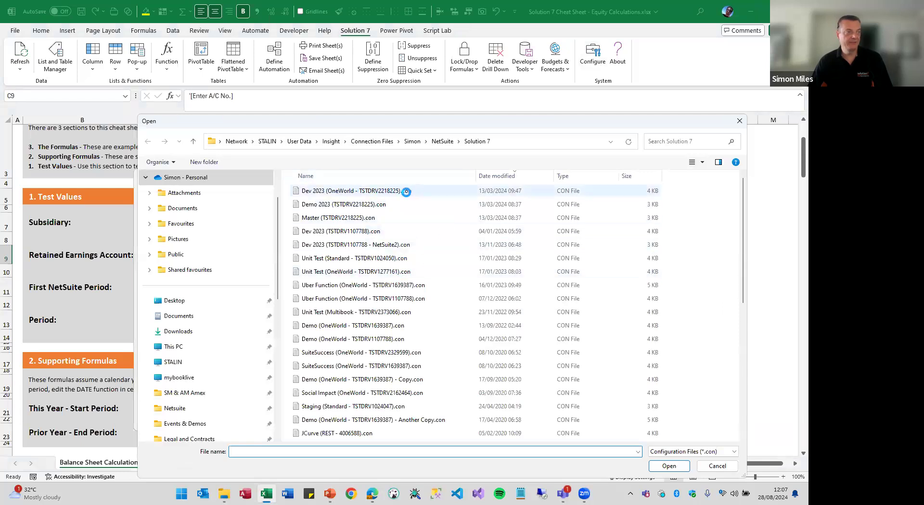
{"action": "left_click", "coordinate": [408, 188]}
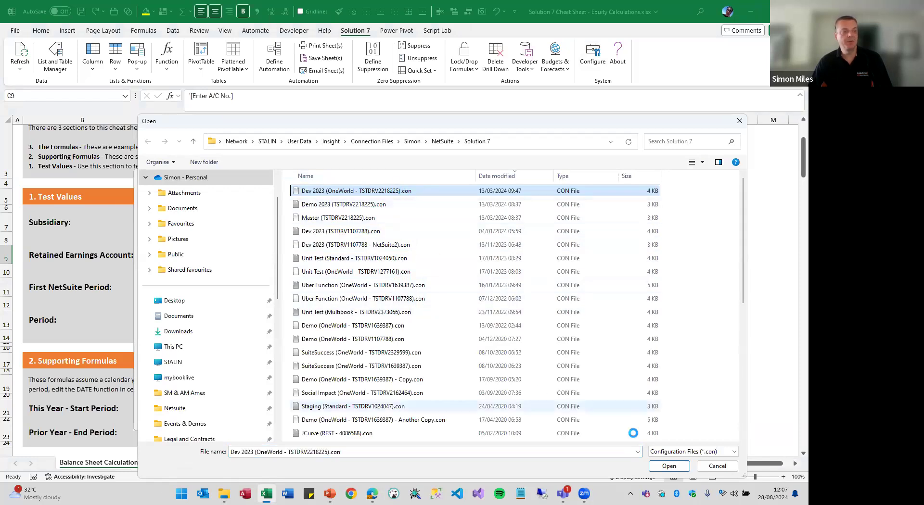
{"action": "left_click", "coordinate": [724, 467]}
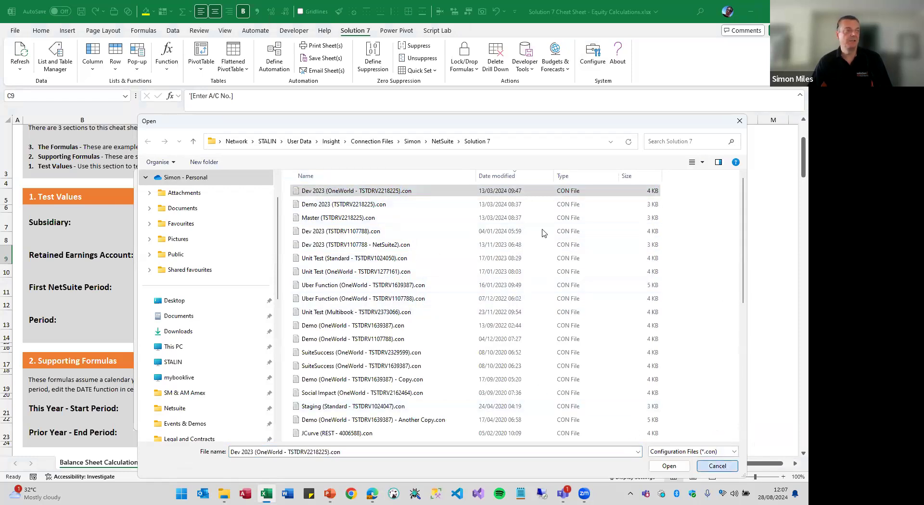
Examine the end of the configuration file path and the Data Provider options offered for the connection
{"action": "left_click_drag", "start_coordinate": [409, 213], "coordinate": [425, 216]}
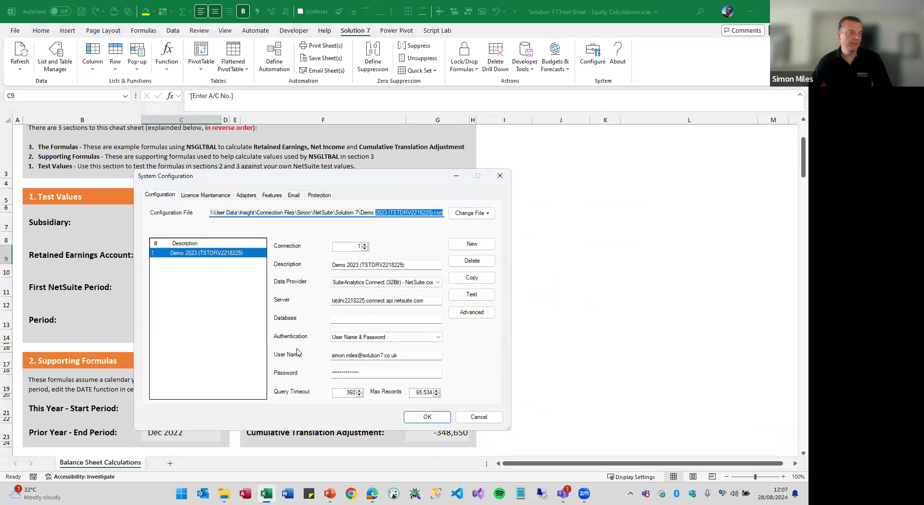
{"action": "left_click", "coordinate": [438, 283]}
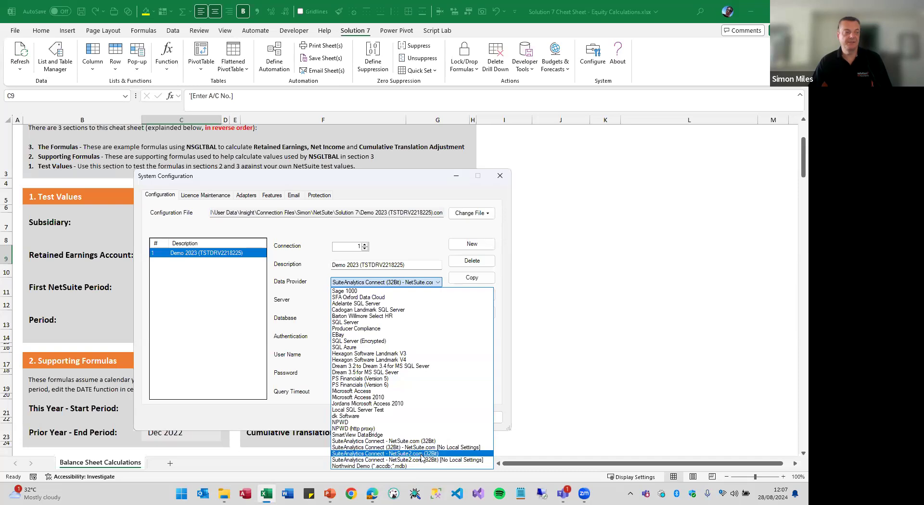
{"action": "left_click", "coordinate": [631, 376]}
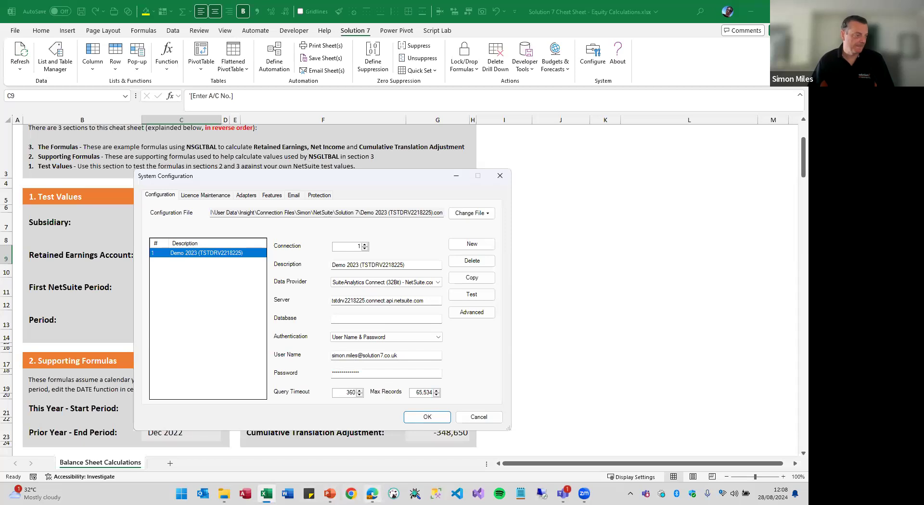
Switch to the PowerPoint slide show and display the Q&A slide
{"action": "mouse_move", "coordinate": [373, 493]}
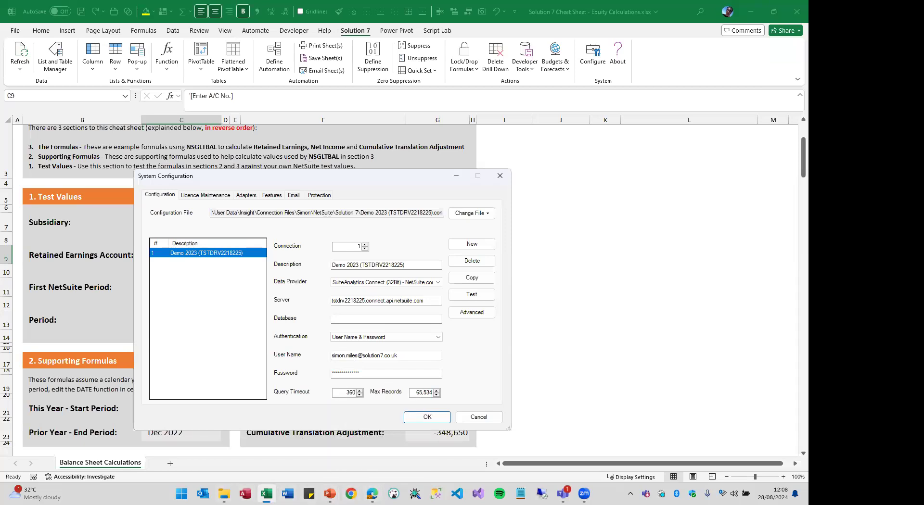
{"action": "left_click", "coordinate": [330, 493]}
{"action": "left_click", "coordinate": [324, 440]}
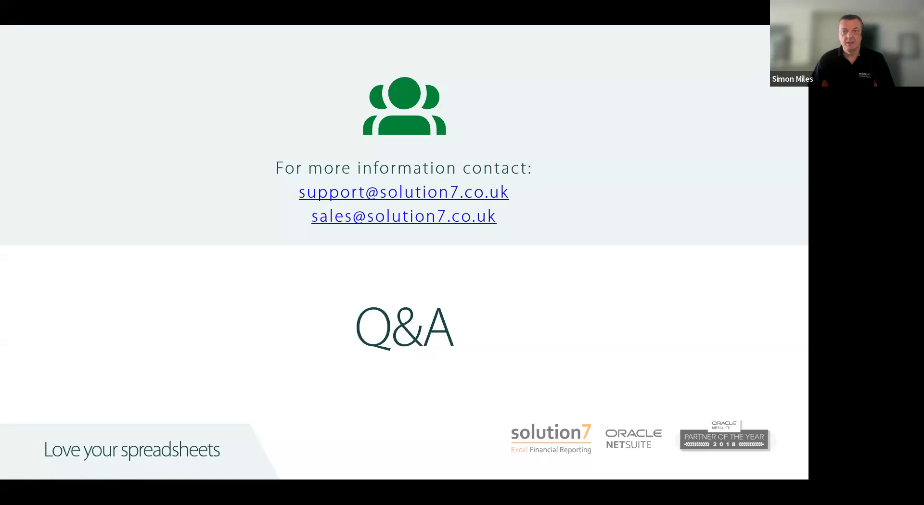
Switch to the Edge browser and open the Software Downloads page of the Solution 7 website
{"action": "left_click_drag", "start_coordinate": [506, 13], "coordinate": [506, 1]}
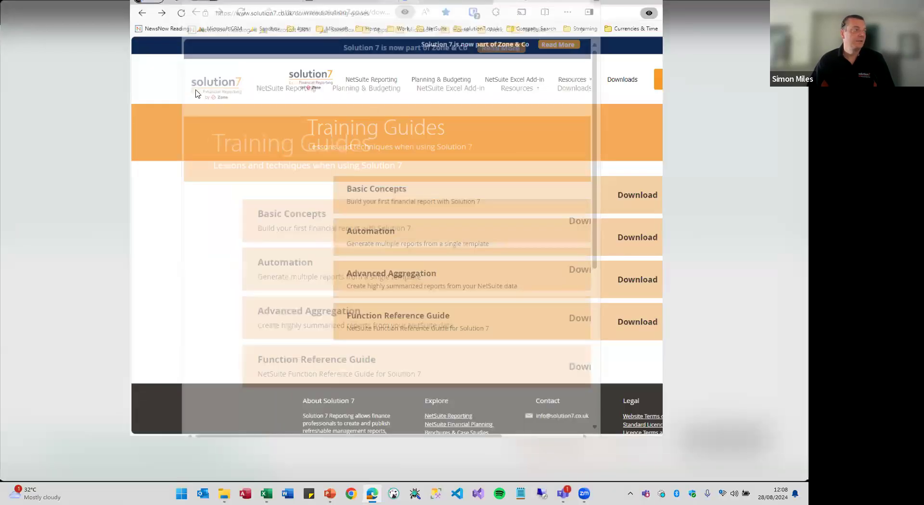
{"action": "left_click", "coordinate": [207, 95]}
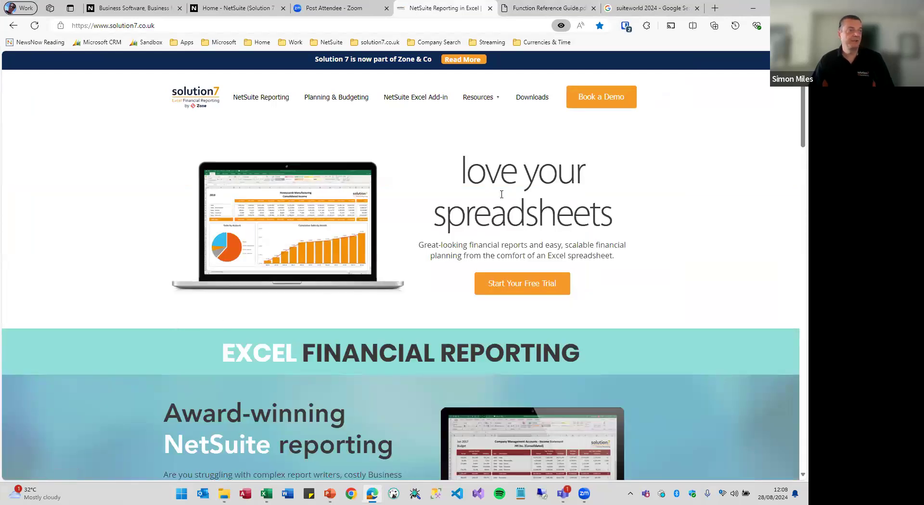
{"action": "left_click", "coordinate": [532, 97]}
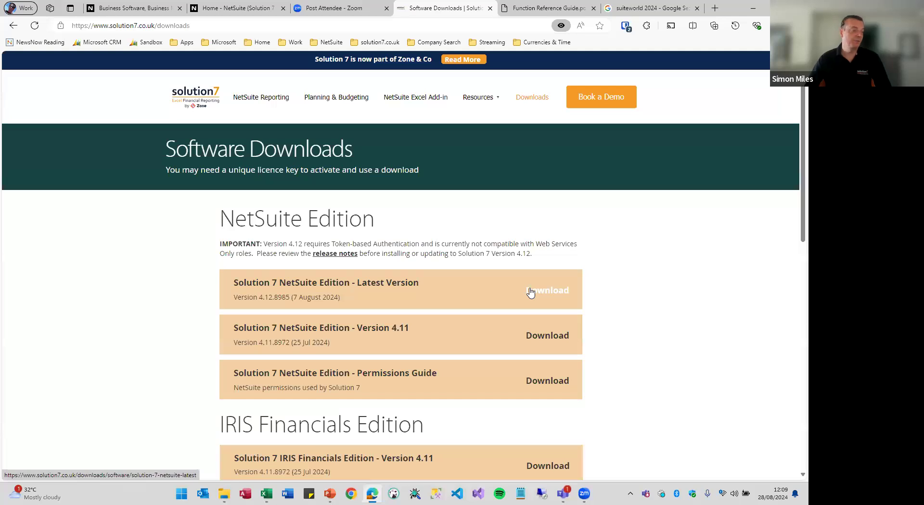
Close the system configuration in Excel, check the installed Solution 7 version, and return to the PowerPoint Q&A slide
{"action": "left_click", "coordinate": [266, 494]}
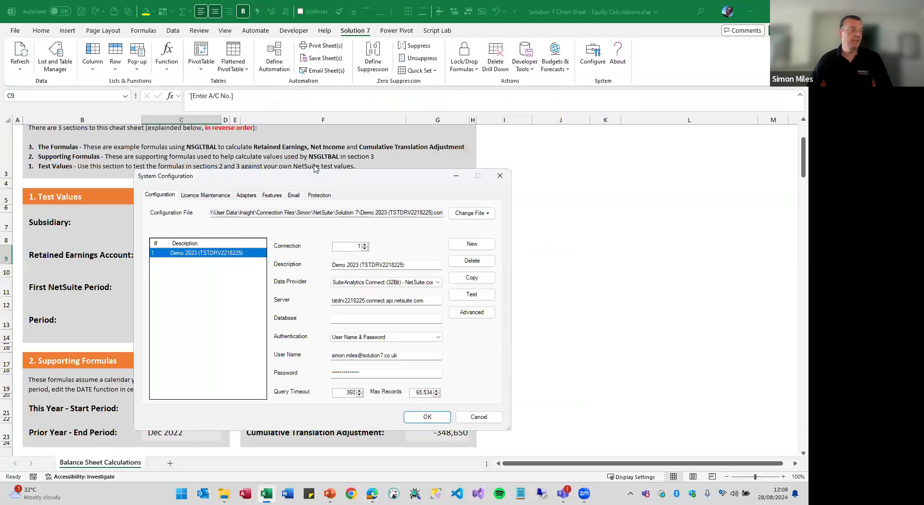
{"action": "left_click", "coordinate": [500, 176]}
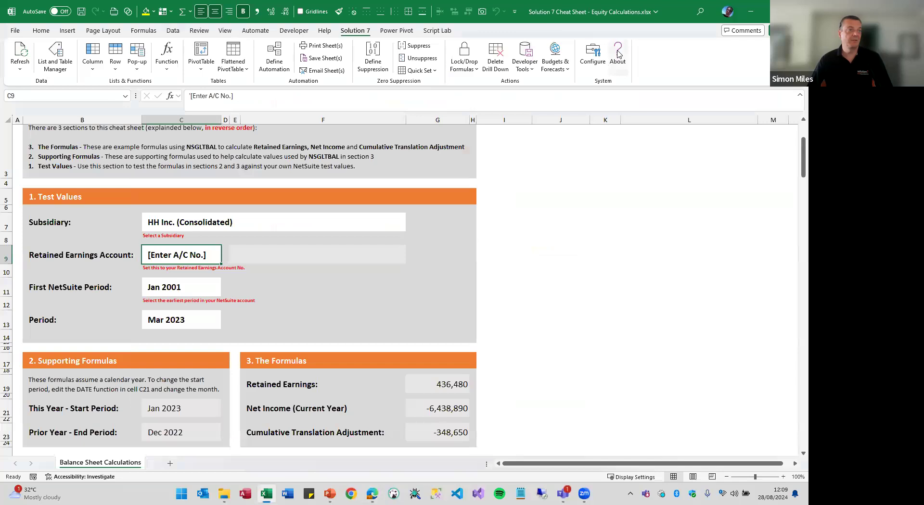
{"action": "left_click", "coordinate": [620, 53]}
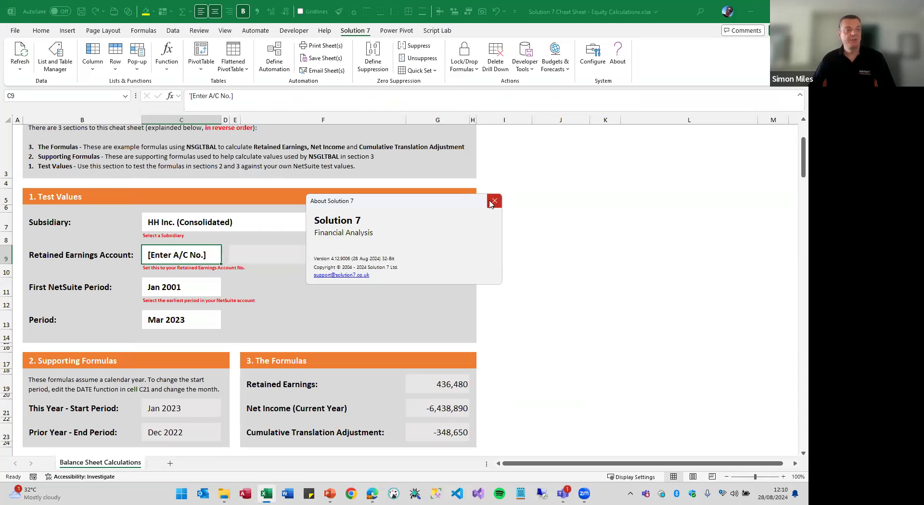
{"action": "mouse_move", "coordinate": [333, 491]}
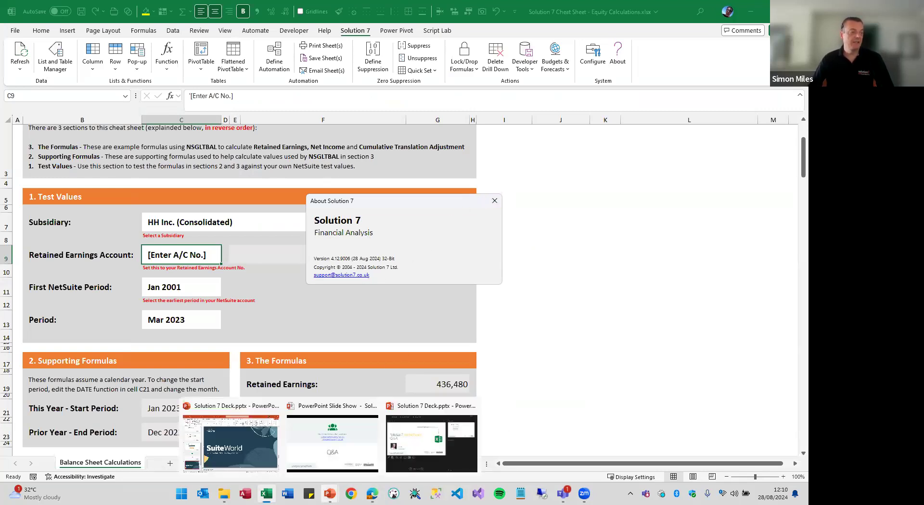
{"action": "left_click", "coordinate": [336, 454]}
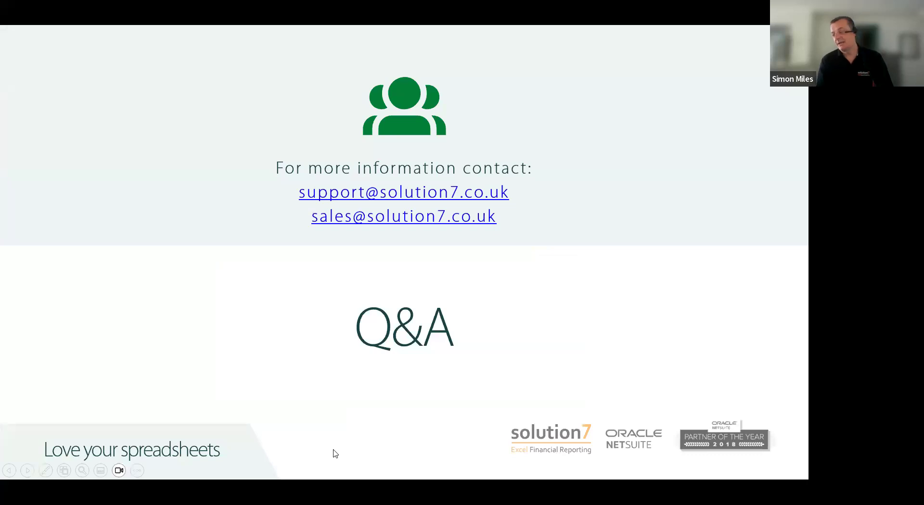
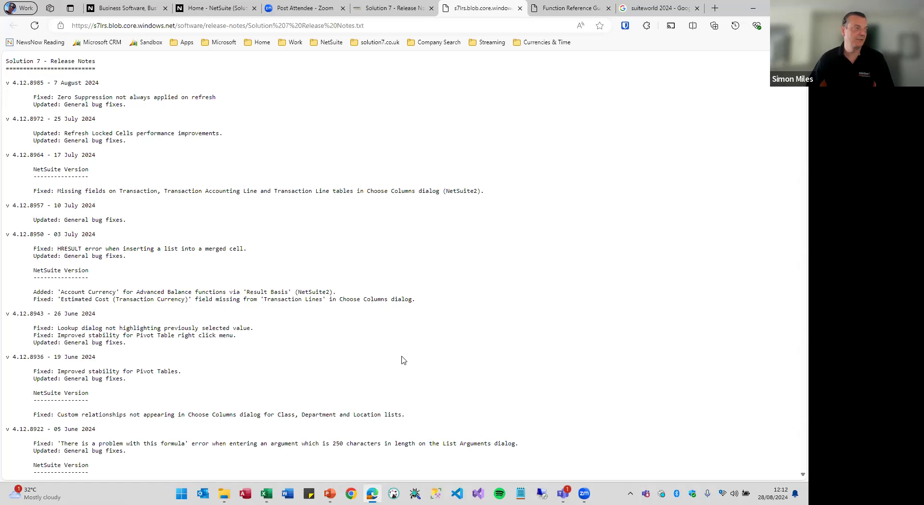
Review the Solution 7 release notes back to the March 2024 versions and return to the PowerPoint Q&A slide
{"action": "scroll", "coordinate": [228, 220], "scroll_direction": "down", "scroll_amount": 15}
{"action": "scroll", "coordinate": [227, 220], "scroll_direction": "down", "scroll_amount": 8}
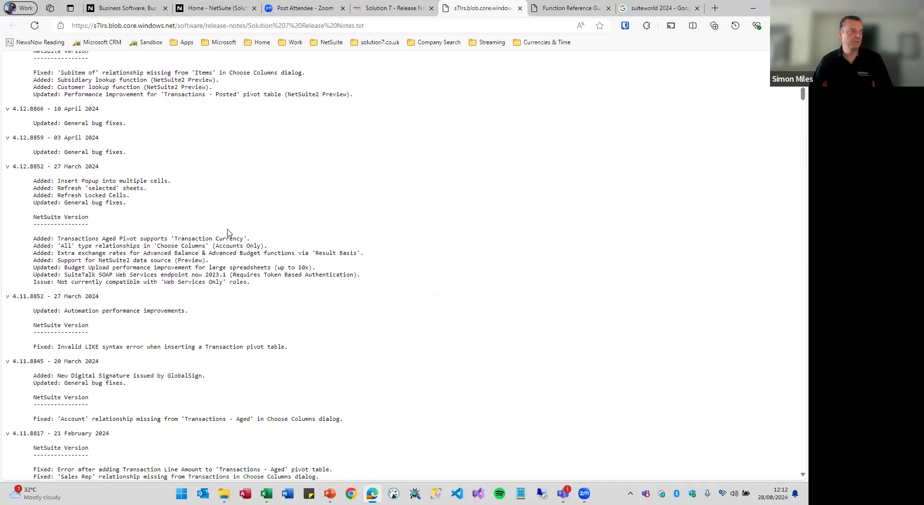
{"action": "scroll", "coordinate": [229, 234], "scroll_direction": "down", "scroll_amount": 1}
{"action": "scroll", "coordinate": [400, 276], "scroll_direction": "up", "scroll_amount": 10}
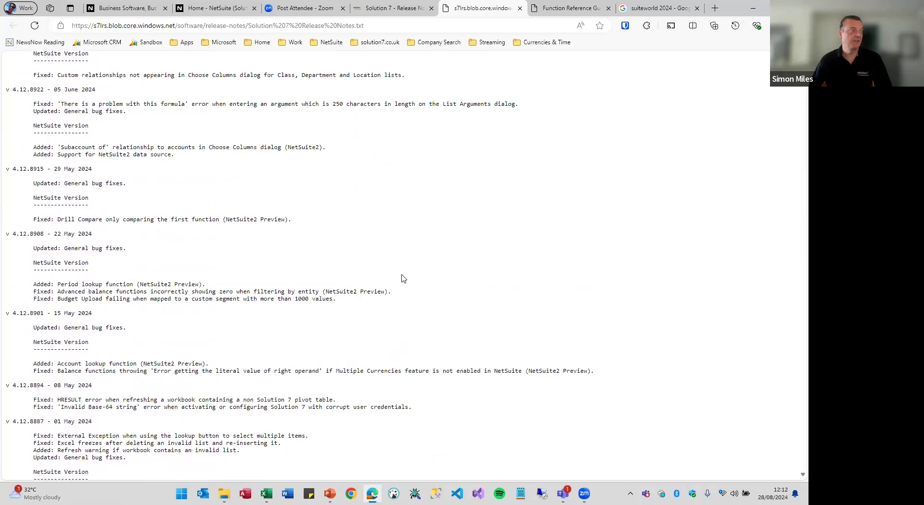
{"action": "scroll", "coordinate": [403, 278], "scroll_direction": "up", "scroll_amount": 6}
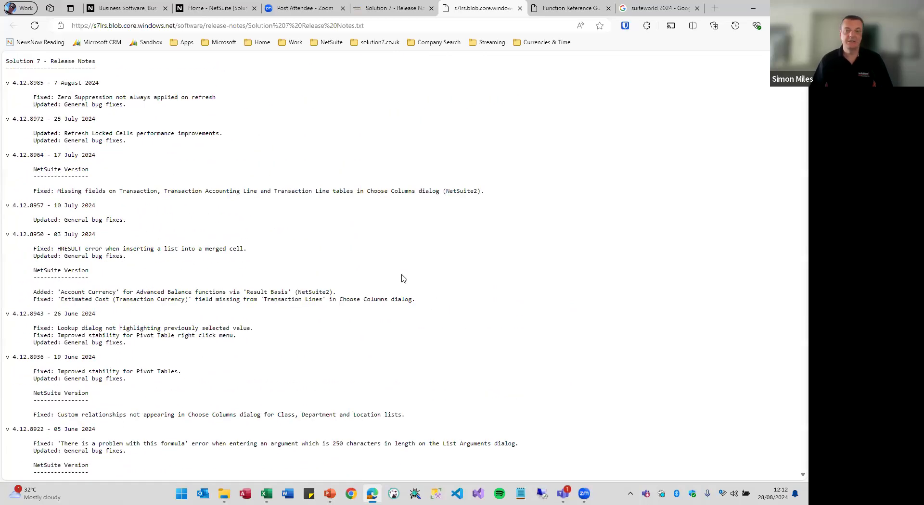
{"action": "mouse_move", "coordinate": [329, 494]}
{"action": "left_click", "coordinate": [332, 448]}
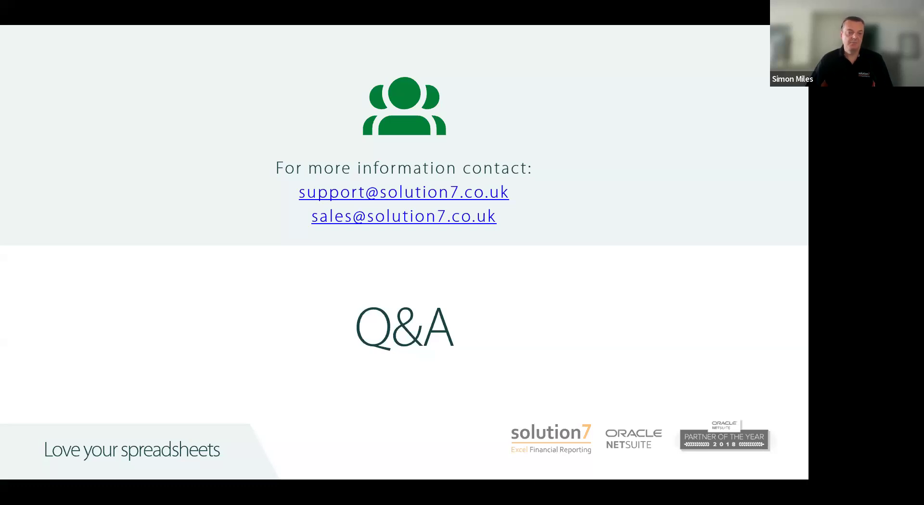
Switch to Excel, close the Solution 7 version information, and create a blank workbook
{"action": "key", "text": "alt+Tab"}
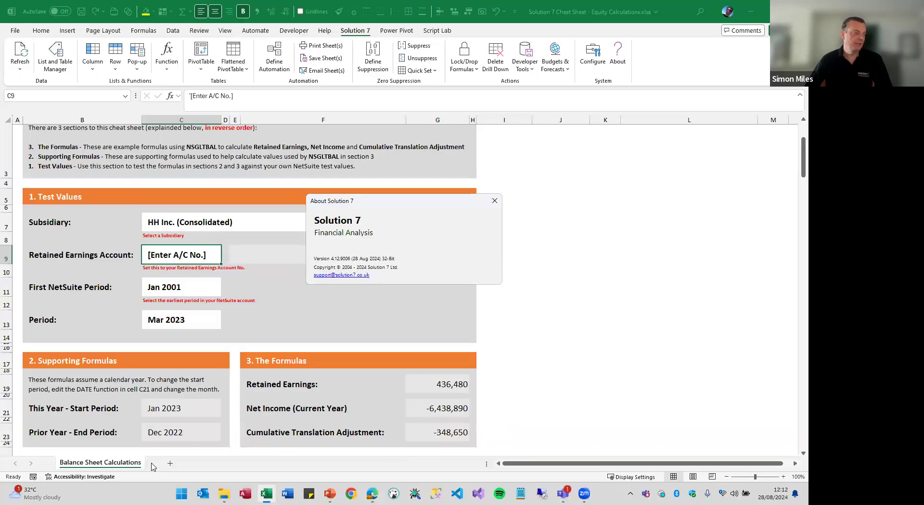
{"action": "left_click", "coordinate": [495, 202]}
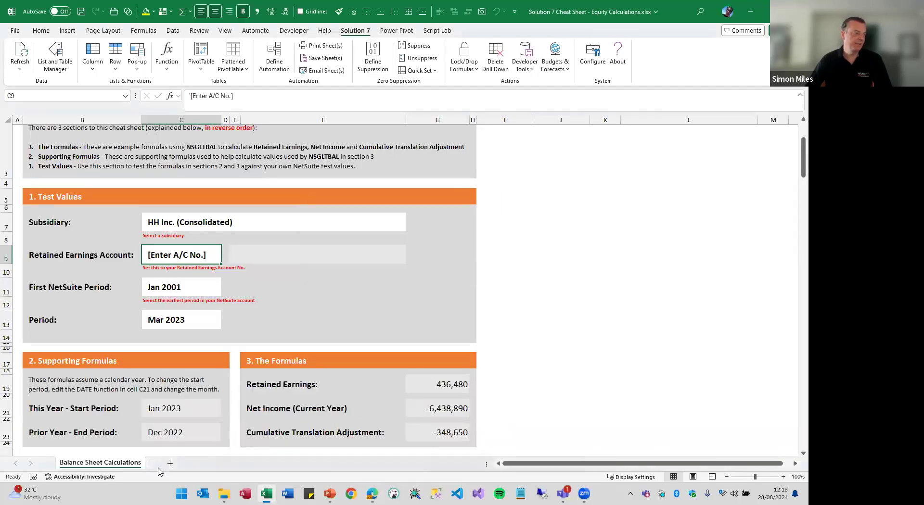
{"action": "left_click", "coordinate": [16, 33]}
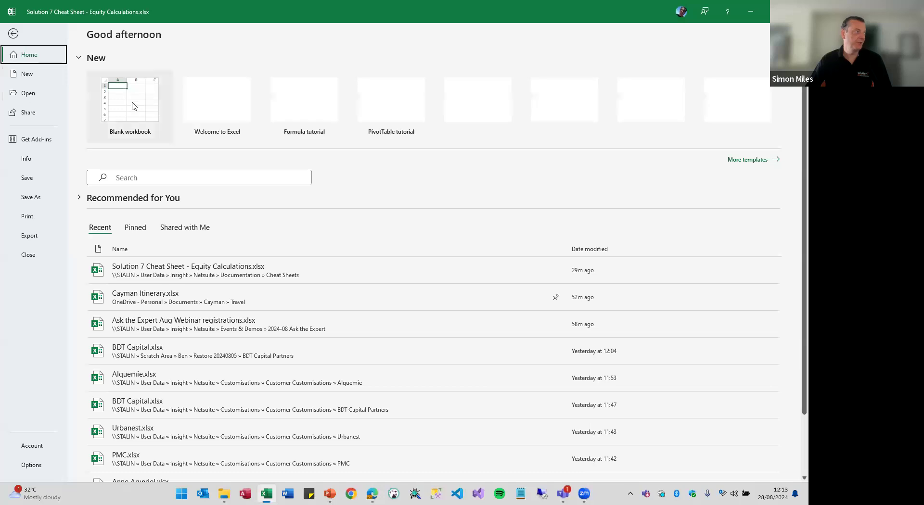
{"action": "key", "text": "Escape"}
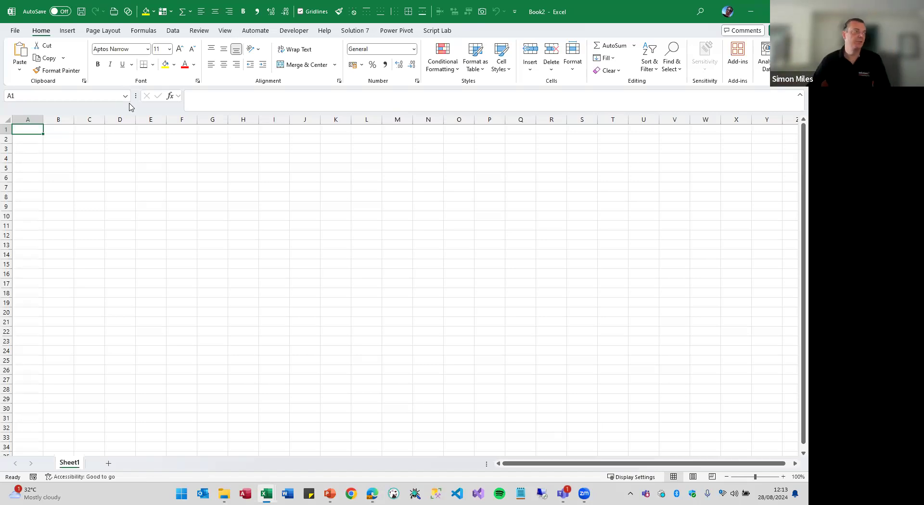
Start a Solution 7 PivotTable of Transactions - Posted at cell B2 with subsidiary HH Inc. (Consolidated)
{"action": "left_click", "coordinate": [51, 138]}
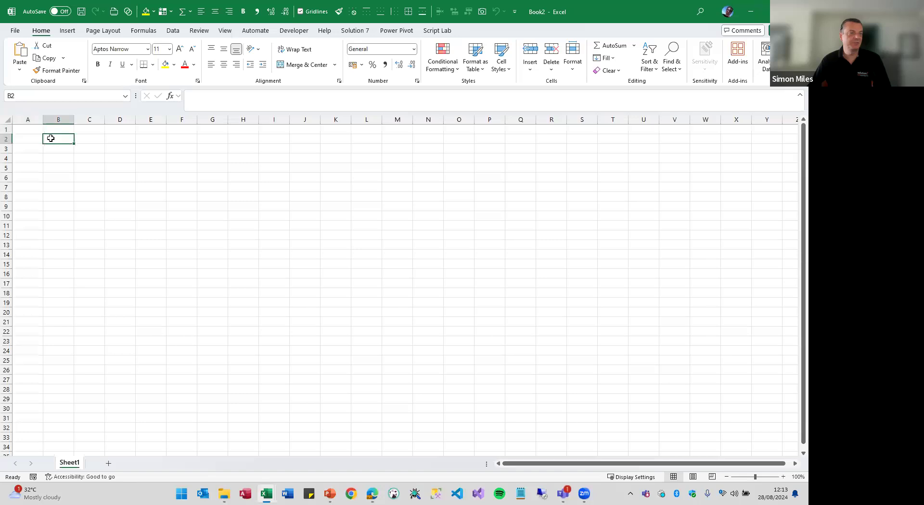
{"action": "left_click", "coordinate": [351, 30]}
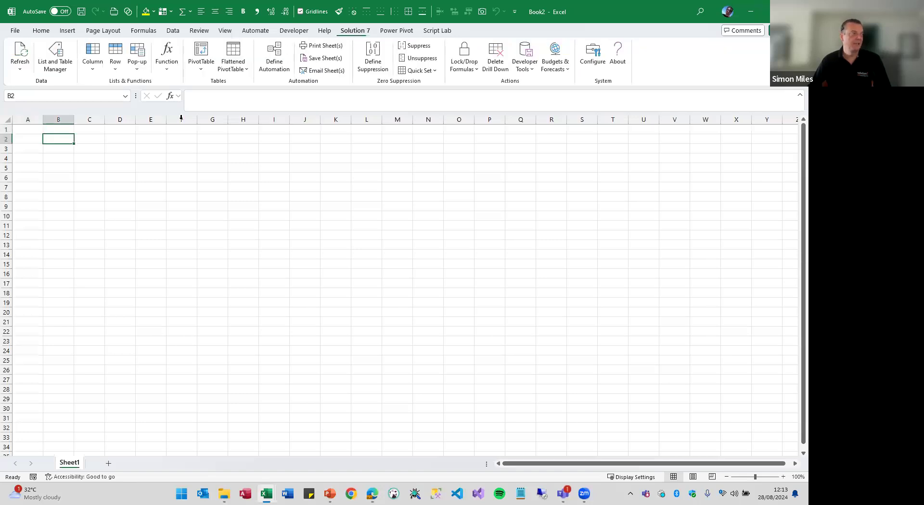
{"action": "left_click", "coordinate": [233, 67]}
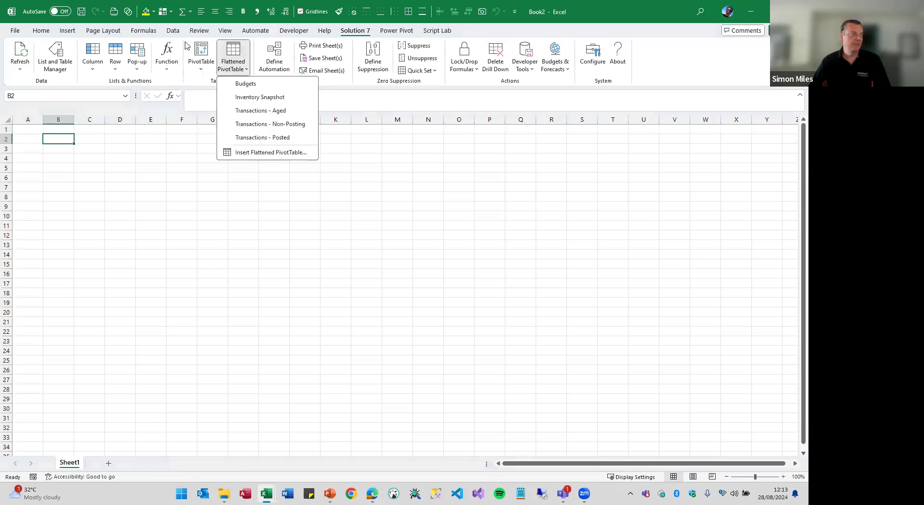
{"action": "left_click", "coordinate": [200, 61]}
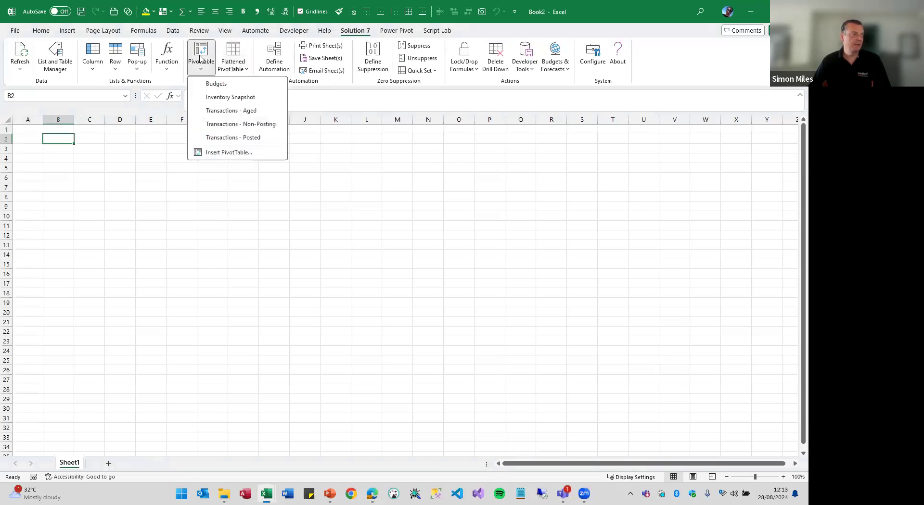
{"action": "left_click", "coordinate": [247, 138]}
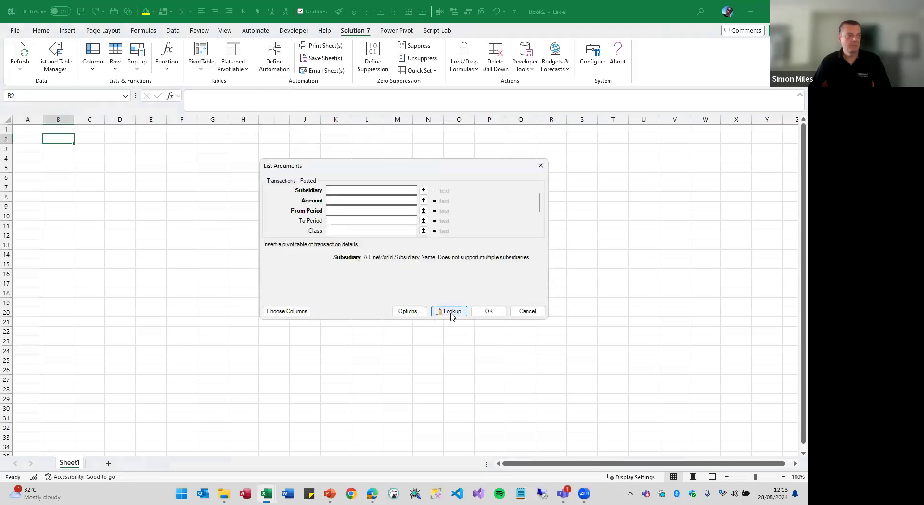
{"action": "left_click", "coordinate": [451, 312]}
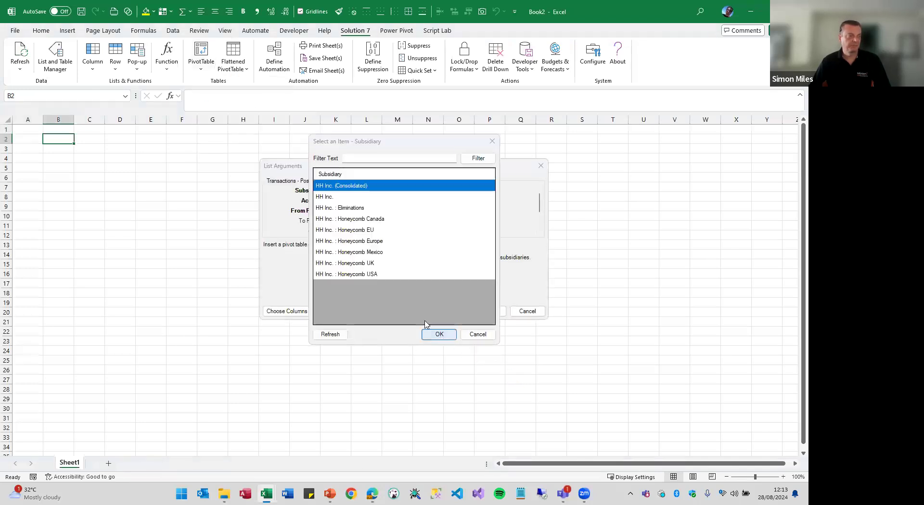
{"action": "left_click", "coordinate": [439, 335]}
Set the account to 4* and the period range from Jan 2023 to Dec 2023, and insert the pivot table
{"action": "key", "text": "Tab"}
{"action": "type", "text": "4*"}
{"action": "key", "text": "Tab"}
{"action": "type", "text": "Jan 20"}
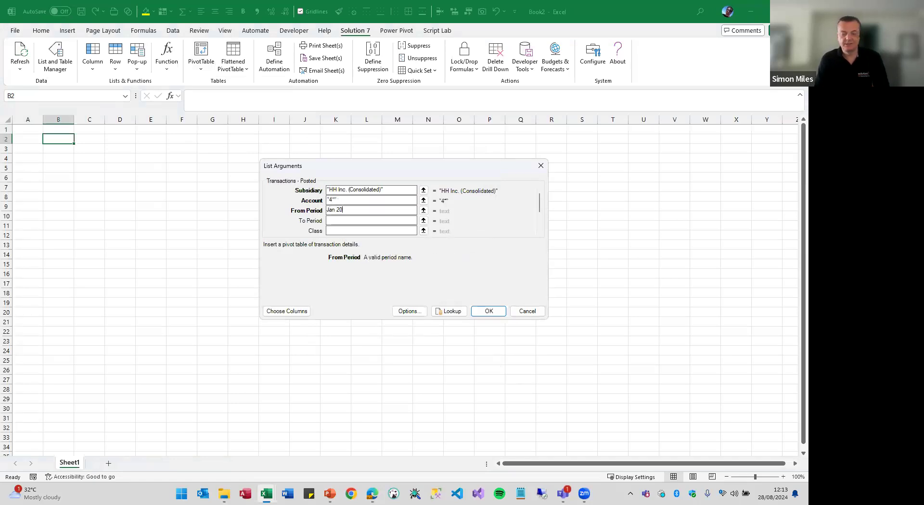
{"action": "type", "text": "23"}
{"action": "key", "text": "Tab"}
{"action": "type", "text": "Dec 2023"}
{"action": "left_click", "coordinate": [488, 310]}
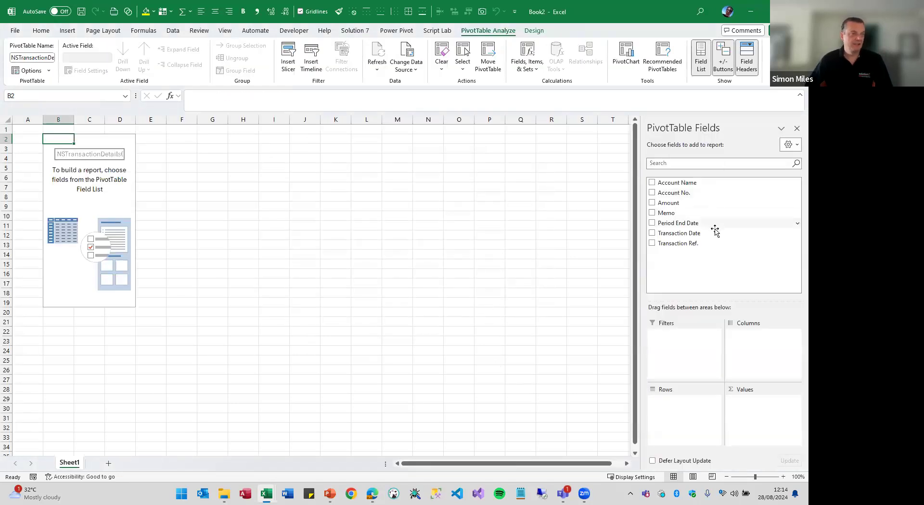
Place the Amount field in the Rows area of the pivot table
{"action": "left_click_drag", "start_coordinate": [674, 205], "coordinate": [671, 410]}
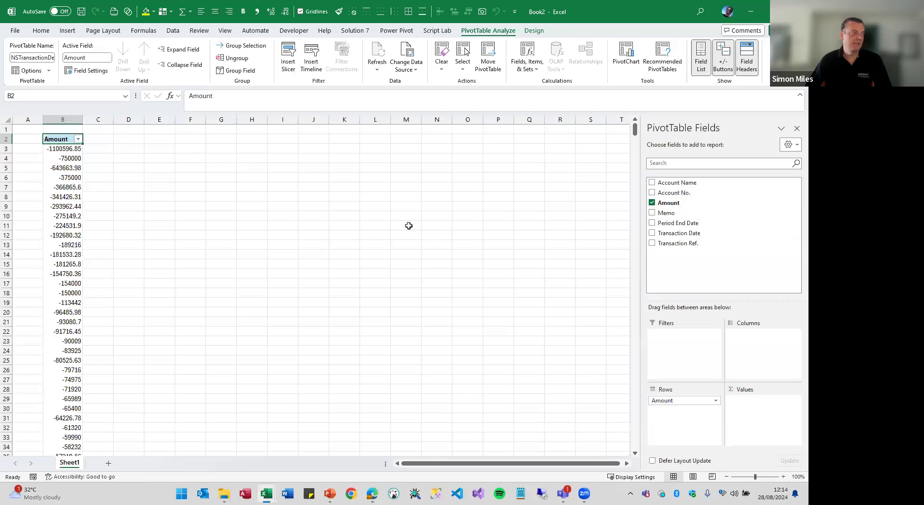
Arrange the posted transactions pivot table with Account Name as rows and the sum of Amount as values
{"action": "left_click_drag", "start_coordinate": [675, 186], "coordinate": [755, 421]}
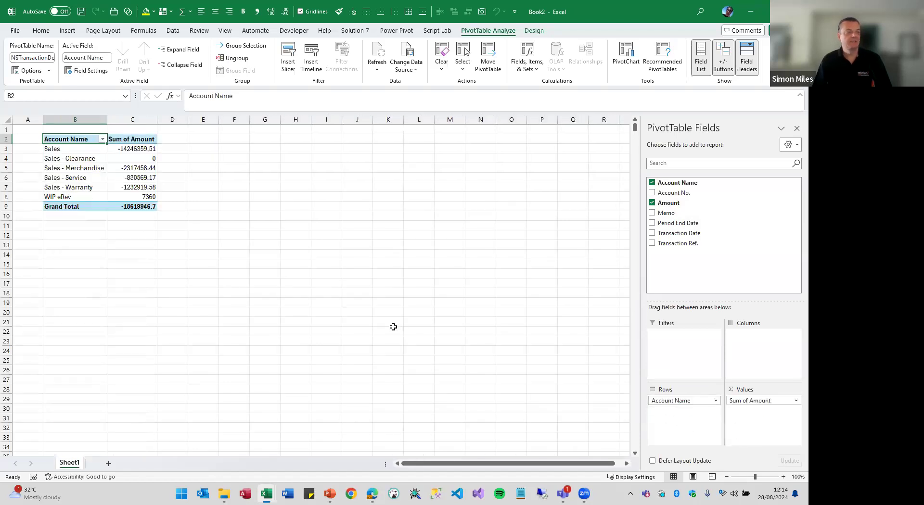
Start a Solution 7 PivotTable of Budgets at cell G2 with subsidiary HH Inc. (Consolidated) and budget category Budget
{"action": "left_click", "coordinate": [267, 138]}
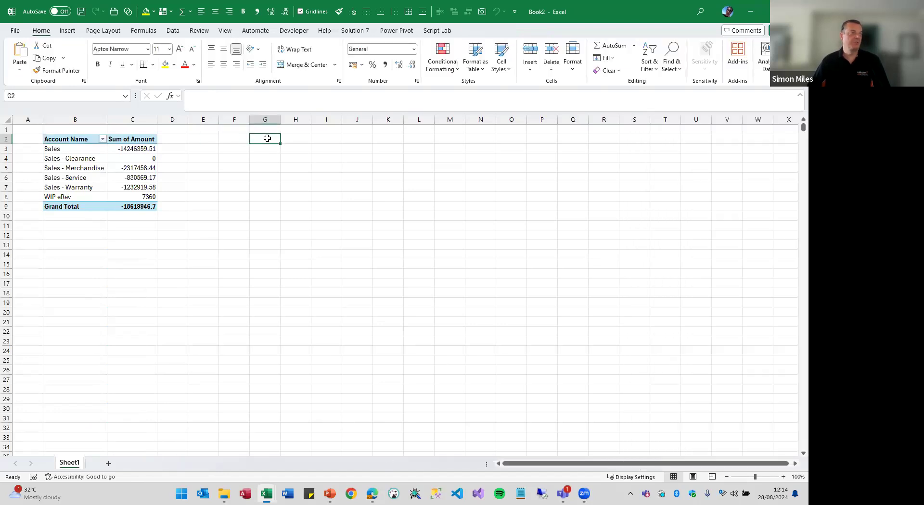
{"action": "left_click", "coordinate": [361, 31]}
{"action": "left_click", "coordinate": [203, 62]}
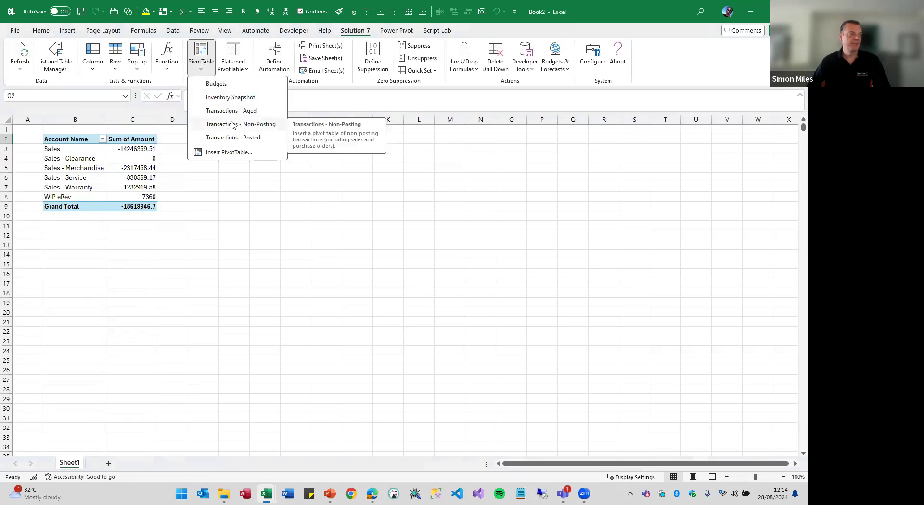
{"action": "left_click", "coordinate": [222, 85]}
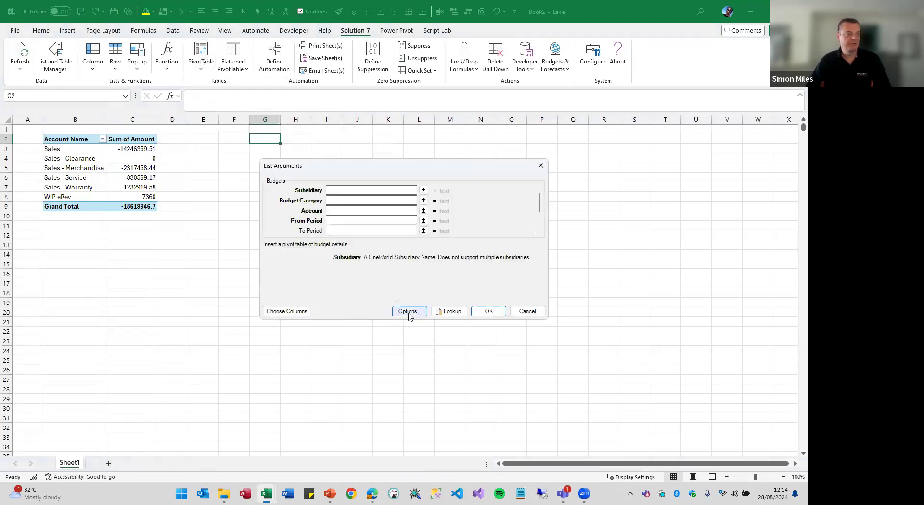
{"action": "left_click", "coordinate": [446, 313]}
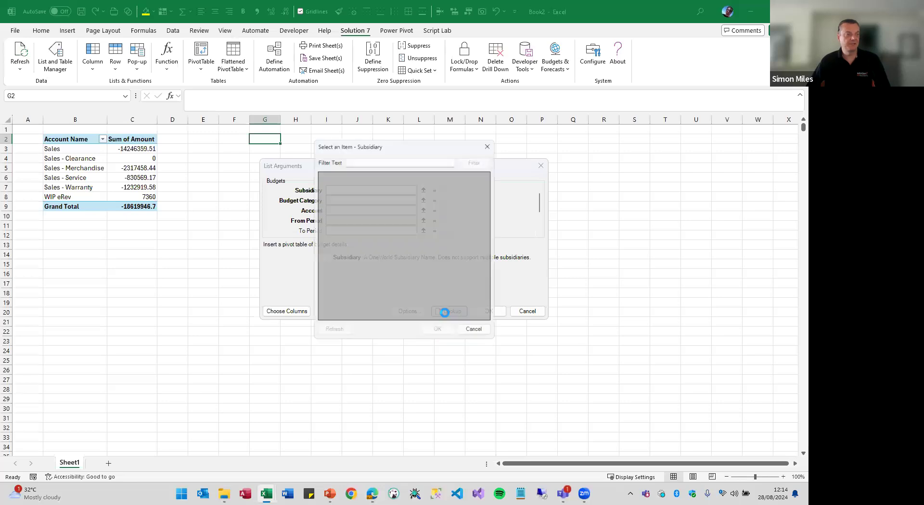
{"action": "left_click", "coordinate": [439, 336]}
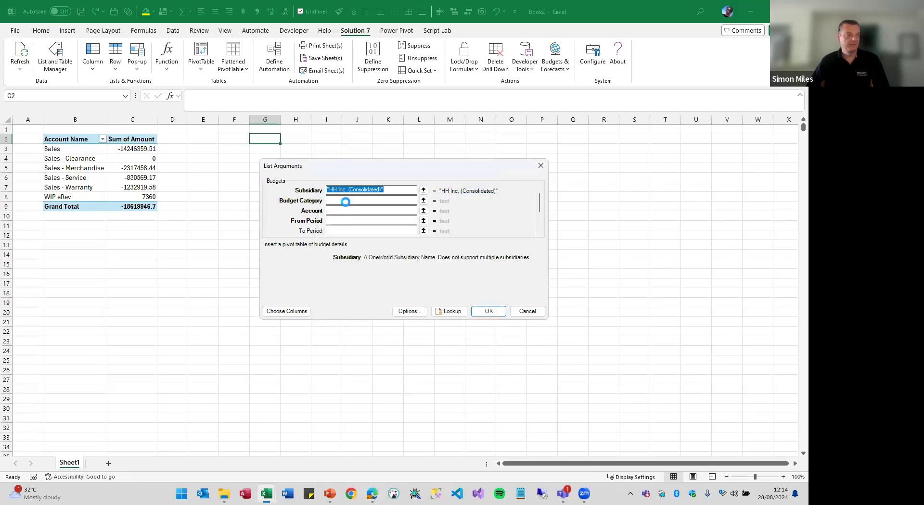
{"action": "left_click", "coordinate": [449, 312]}
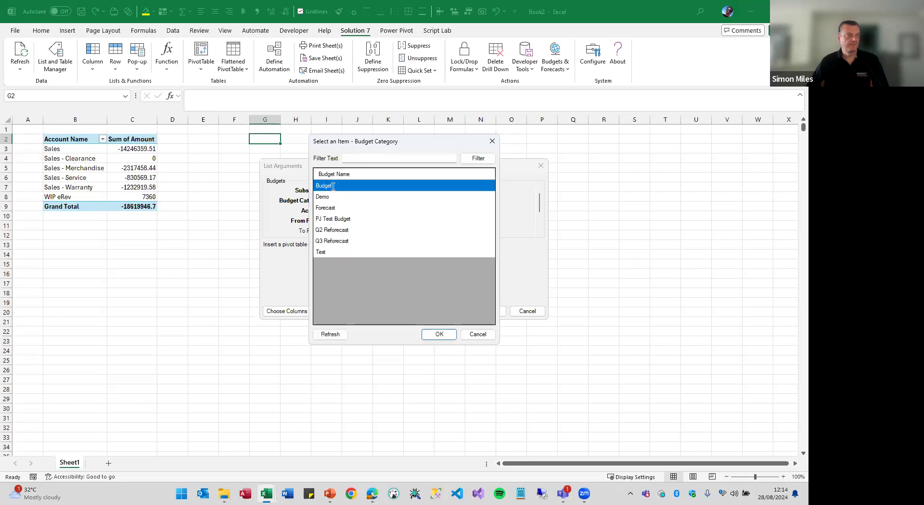
{"action": "double_click", "coordinate": [332, 189]}
Set the budget account to 4* and the period range from Jan 2023 to Dec 2023, and insert the pivot table
{"action": "left_click", "coordinate": [339, 212]}
{"action": "type", "text": "4*"}
{"action": "key", "text": "Tab"}
{"action": "type", "text": "Jan 2023"}
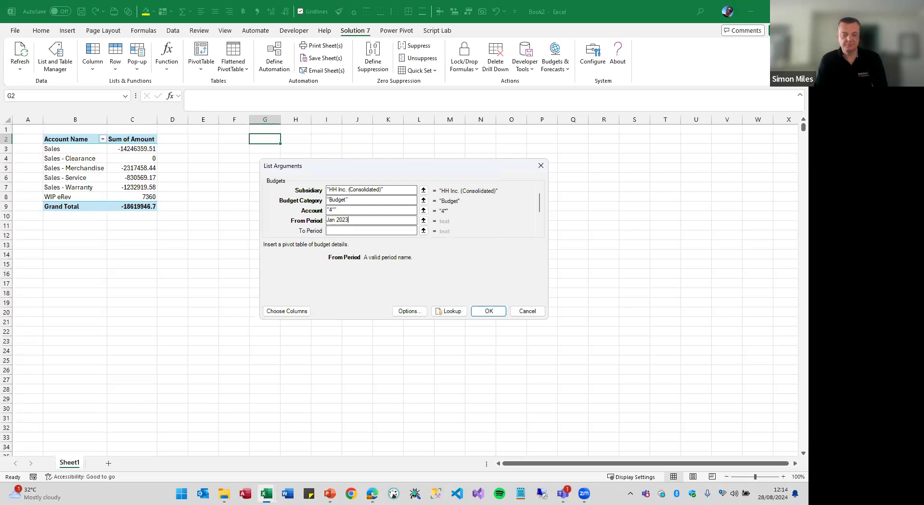
{"action": "key", "text": "Tab"}
{"action": "type", "text": "Dec 2023"}
{"action": "left_click", "coordinate": [488, 312]}
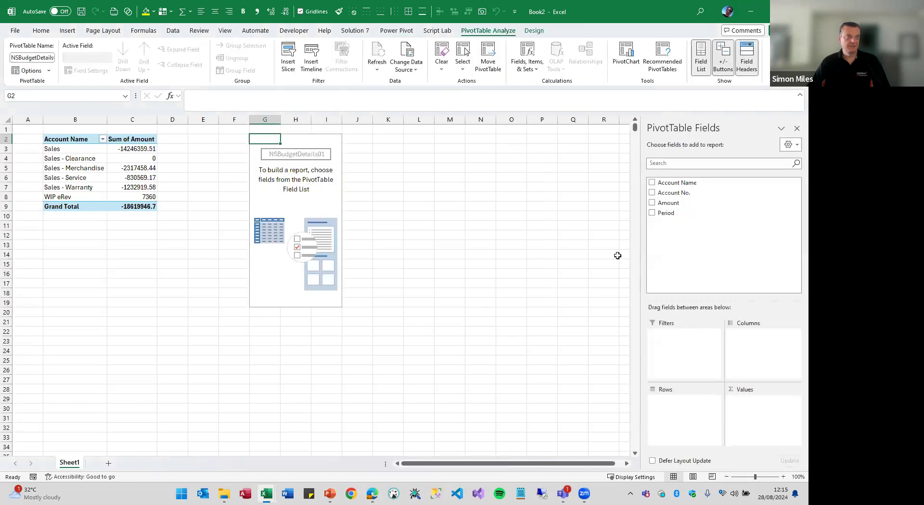
Arrange the budgets pivot table with the sum of Amount as values and Account Name as rows
{"action": "left_click_drag", "start_coordinate": [667, 203], "coordinate": [758, 423]}
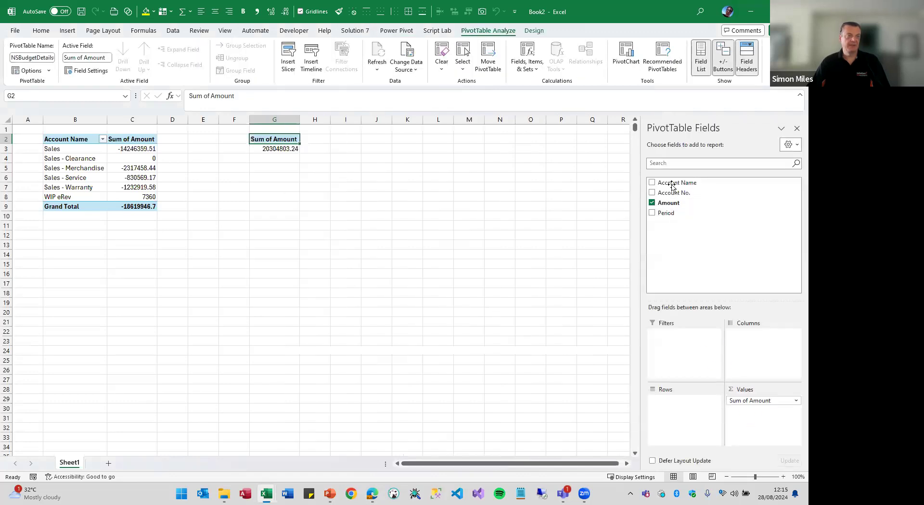
{"action": "left_click_drag", "start_coordinate": [689, 186], "coordinate": [688, 413]}
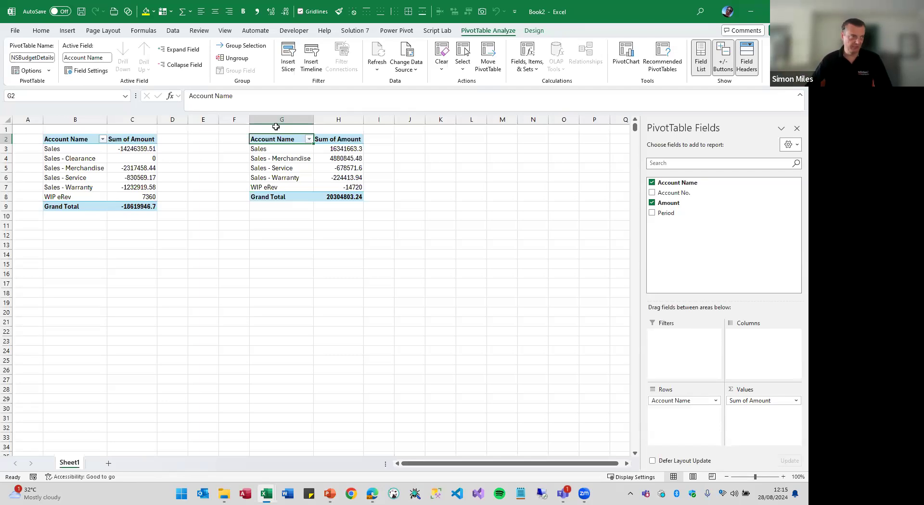
{"action": "left_click_drag", "start_coordinate": [60, 141], "coordinate": [339, 212]}
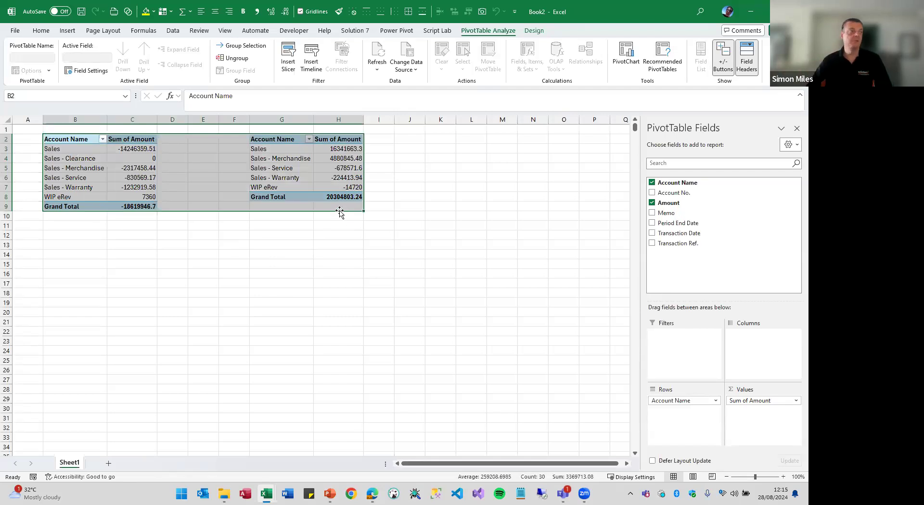
{"action": "left_click", "coordinate": [344, 234]}
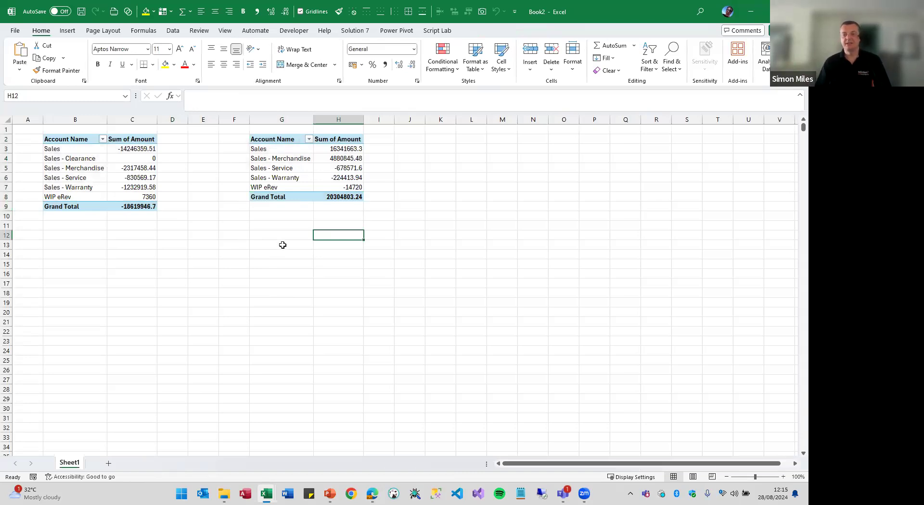
{"action": "left_click", "coordinate": [362, 32]}
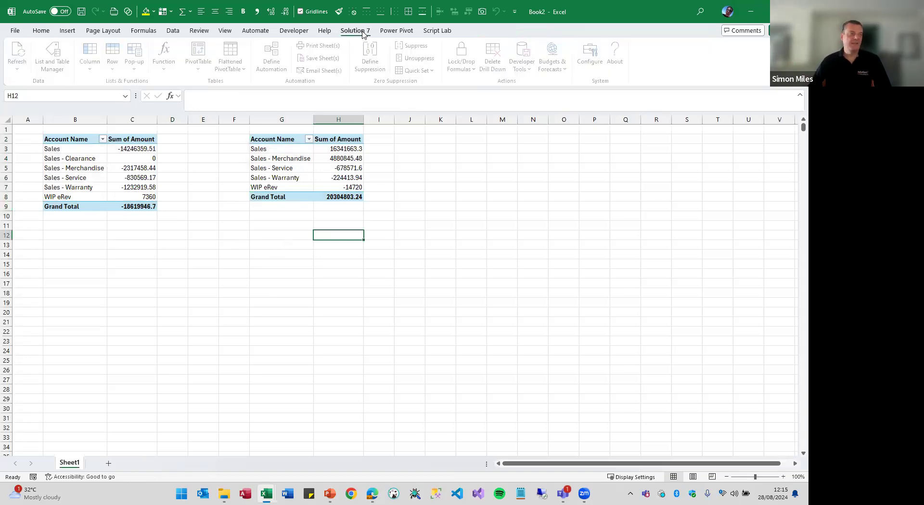
{"action": "left_click", "coordinate": [236, 66]}
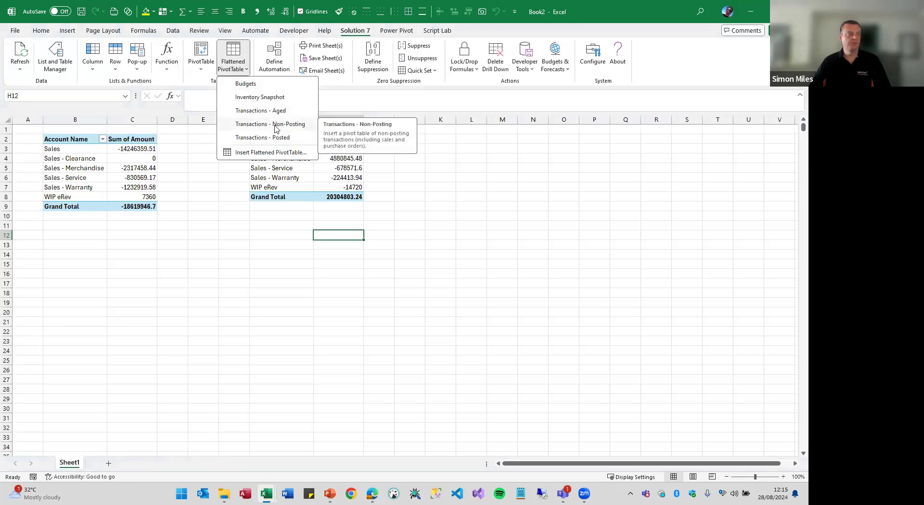
{"action": "left_click", "coordinate": [298, 330]}
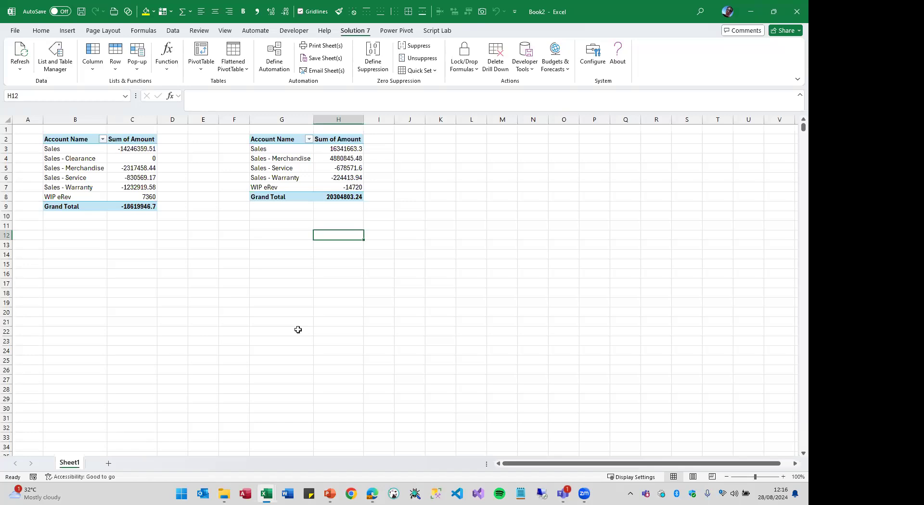
Switch to the Q&A slide of the PowerPoint slide show
{"action": "key", "text": "alt+Tab"}
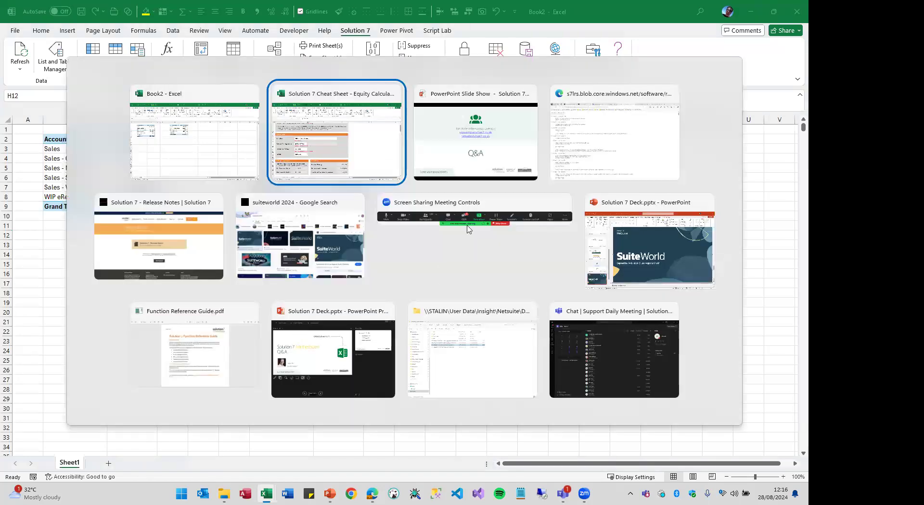
{"action": "left_click", "coordinate": [475, 135]}
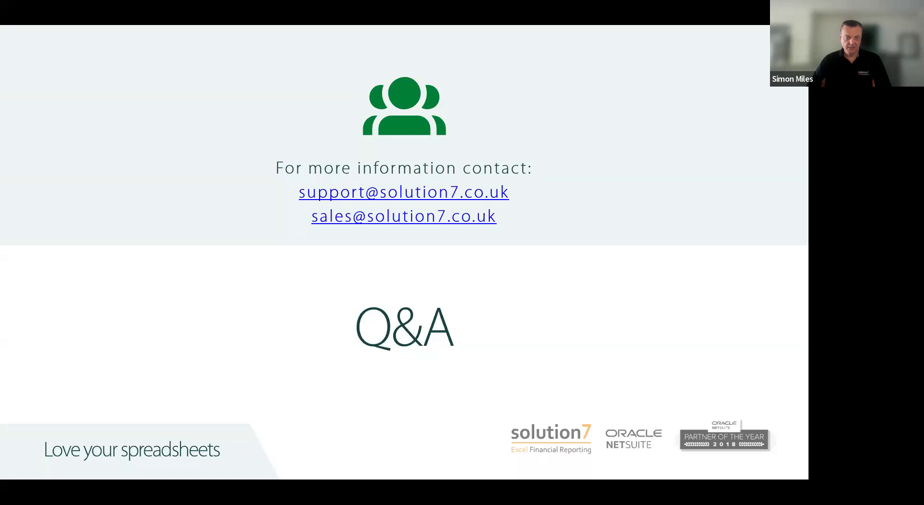
Switch back to the Excel workbook and add a new worksheet
{"action": "key", "text": "alt+Tab"}
{"action": "left_click", "coordinate": [102, 463]}
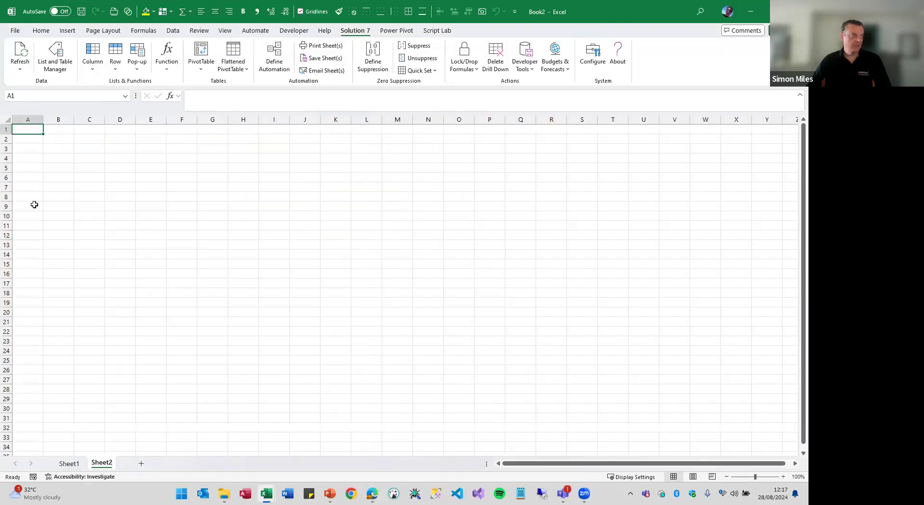
{"action": "left_click", "coordinate": [57, 139]}
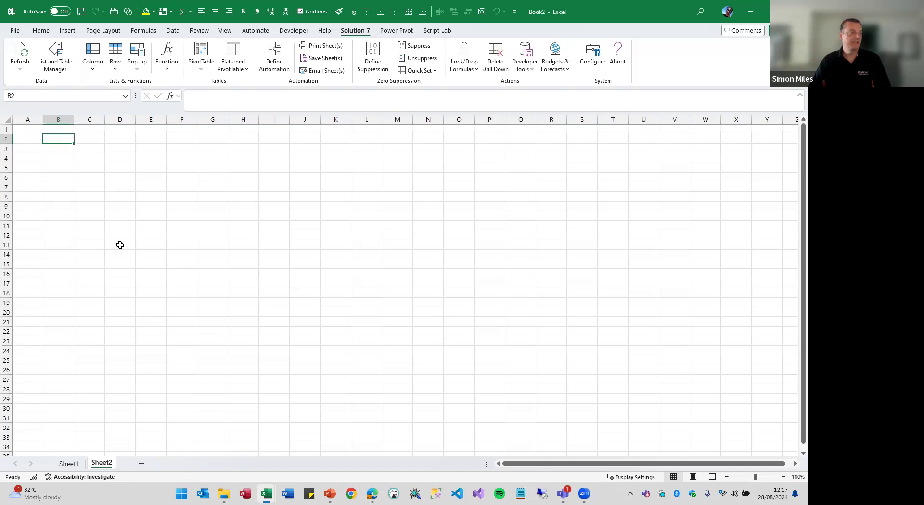
Start a Solution 7 column list of Departments at cell C3, leaving the department filter blank
{"action": "left_click", "coordinate": [90, 147]}
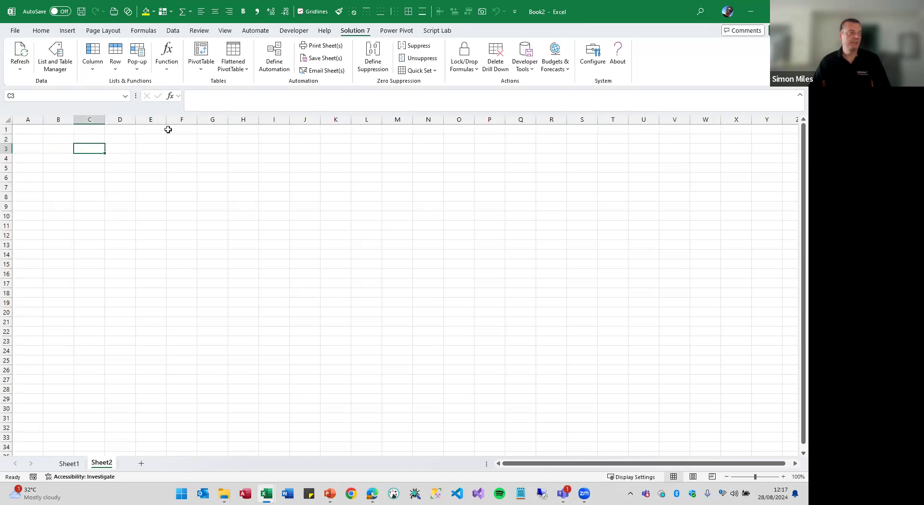
{"action": "left_click", "coordinate": [233, 68]}
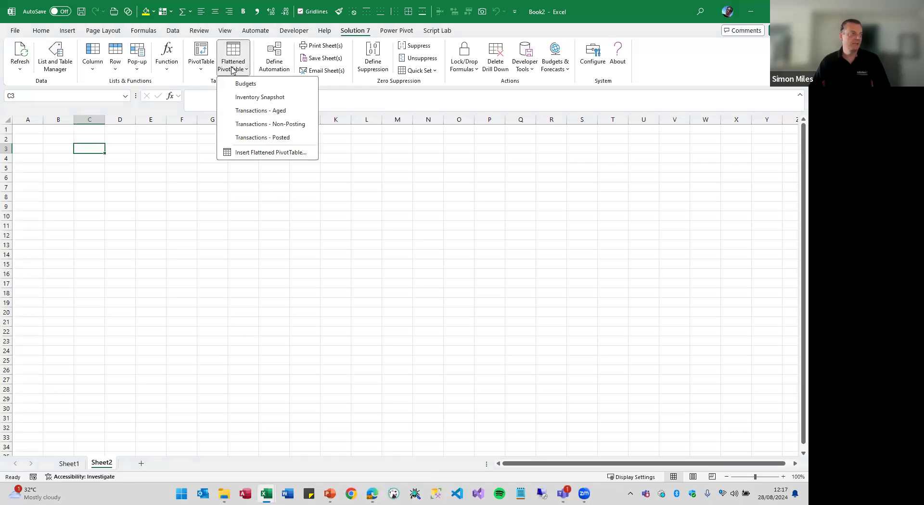
{"action": "left_click", "coordinate": [94, 69]}
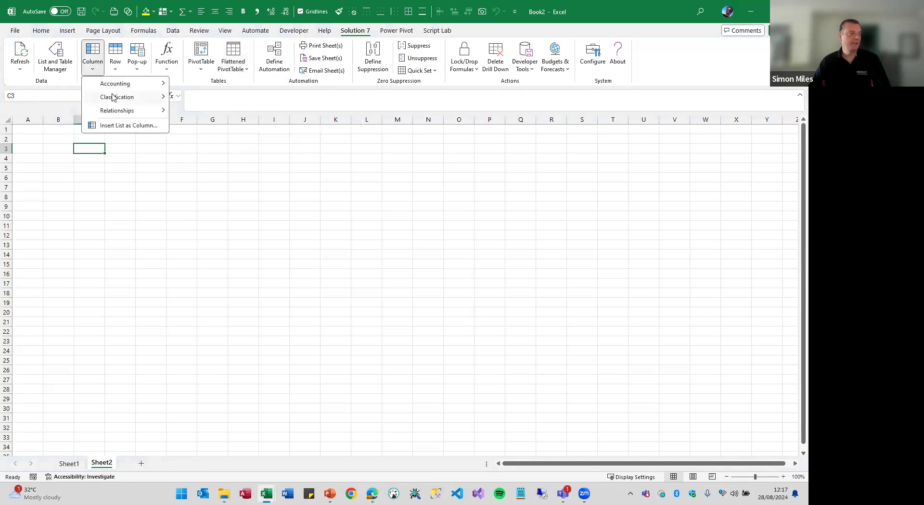
{"action": "mouse_move", "coordinate": [113, 98]}
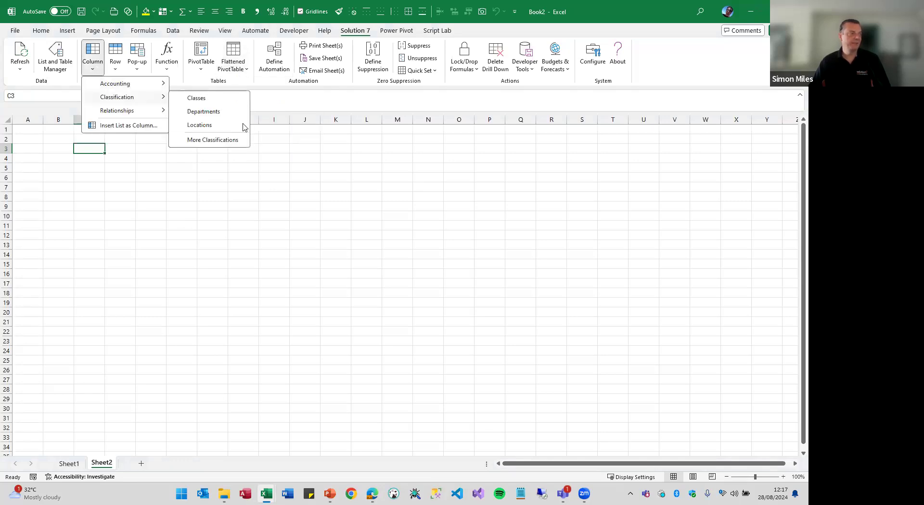
{"action": "left_click", "coordinate": [220, 112]}
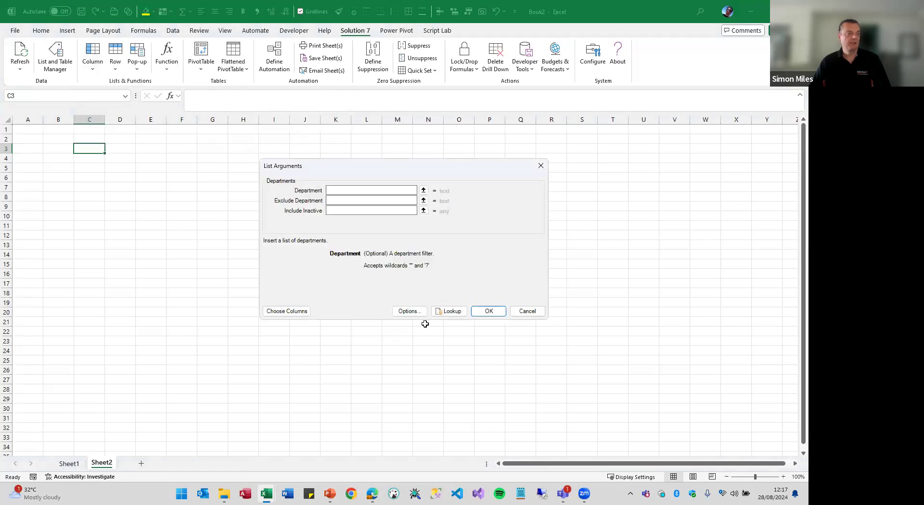
{"action": "left_click", "coordinate": [442, 312]}
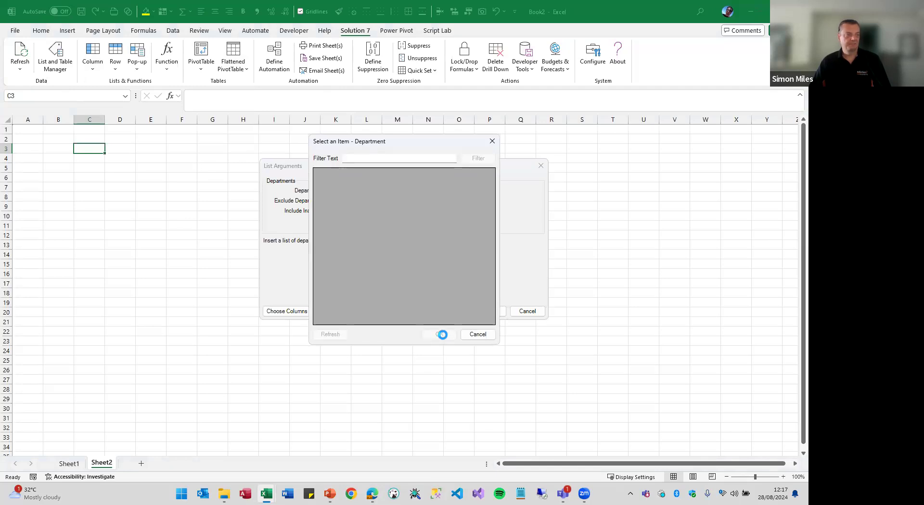
{"action": "left_click", "coordinate": [478, 335]}
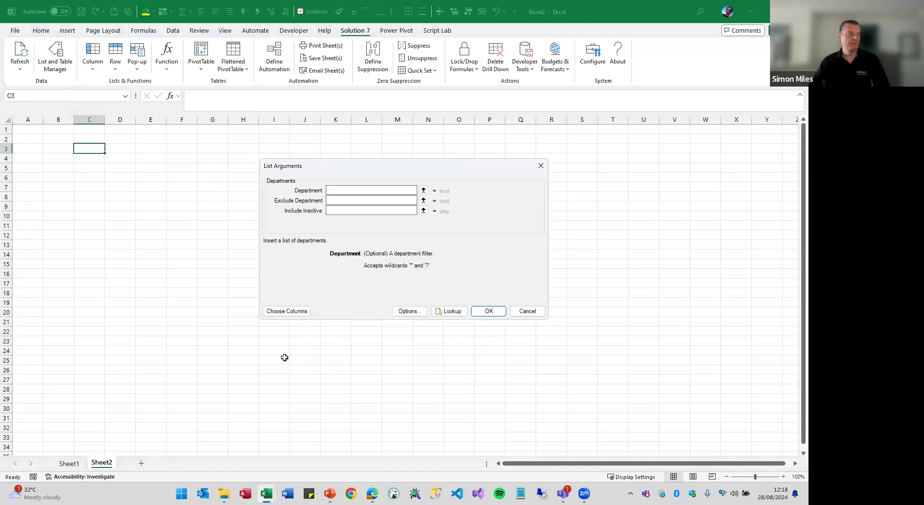
Add Department ID ahead of Full Name in the list's selected columns and insert the department list
{"action": "left_click", "coordinate": [285, 312]}
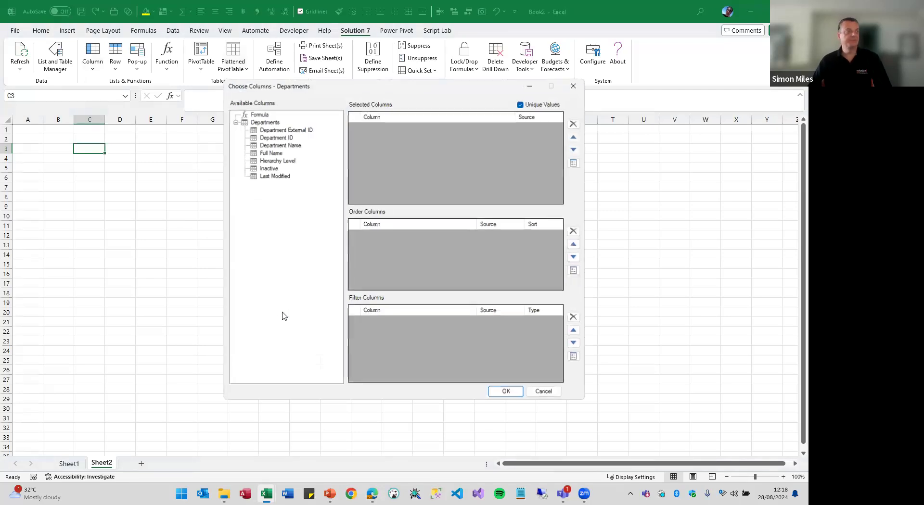
{"action": "left_click", "coordinate": [277, 138]}
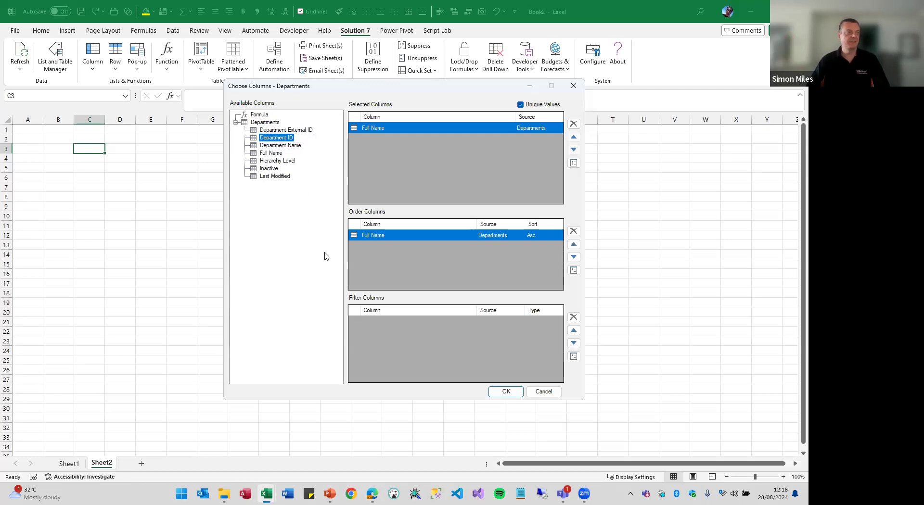
{"action": "left_click_drag", "start_coordinate": [283, 140], "coordinate": [379, 131]}
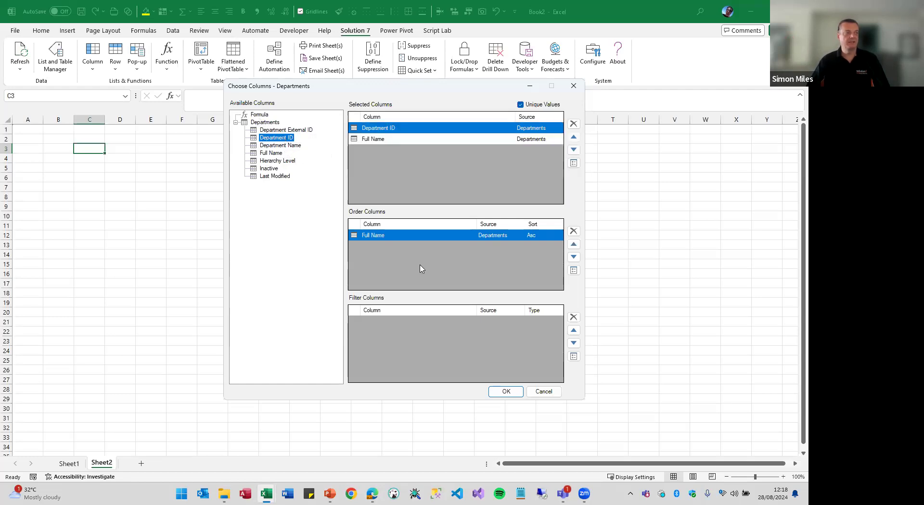
{"action": "left_click", "coordinate": [504, 393]}
{"action": "left_click", "coordinate": [492, 311]}
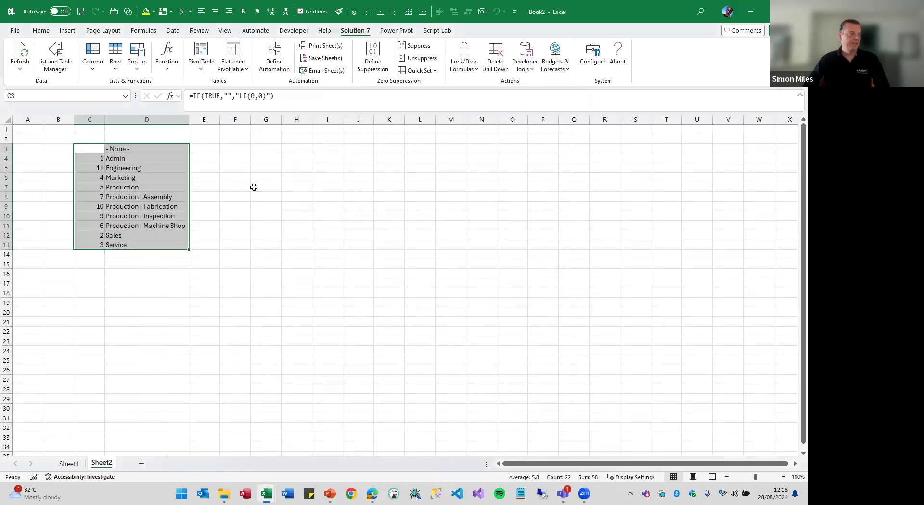
Examine the inserted department names from Admin to Service and their IDs in the adjacent column
{"action": "left_click_drag", "start_coordinate": [124, 164], "coordinate": [129, 246]}
{"action": "left_click_drag", "start_coordinate": [88, 160], "coordinate": [86, 243]}
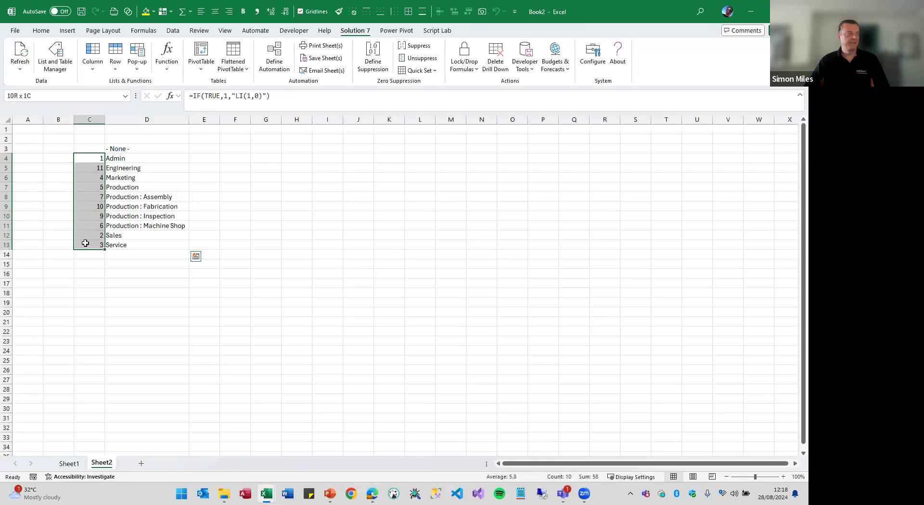
{"action": "left_click_drag", "start_coordinate": [85, 243], "coordinate": [85, 244]}
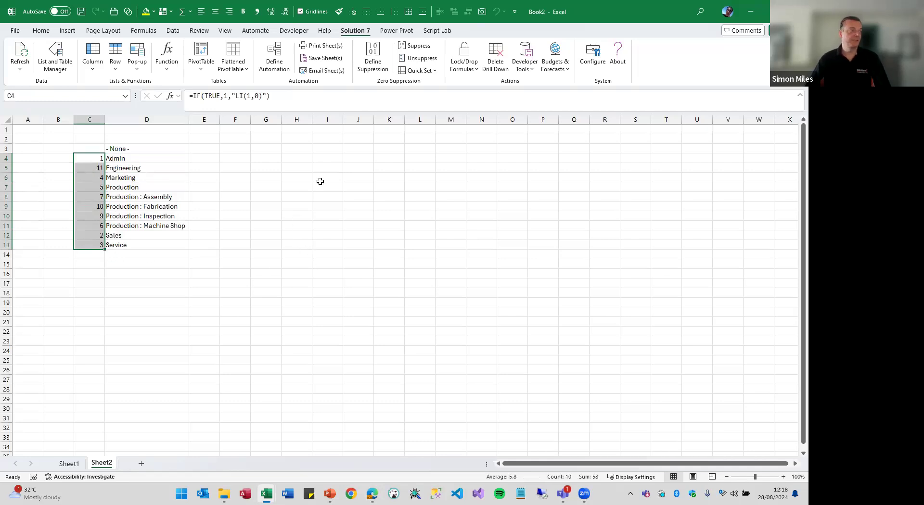
Start an NSDEPARTMENT lookup function in cell E4 with HH Inc. (Consolidated) as the subsidiary
{"action": "left_click", "coordinate": [206, 158]}
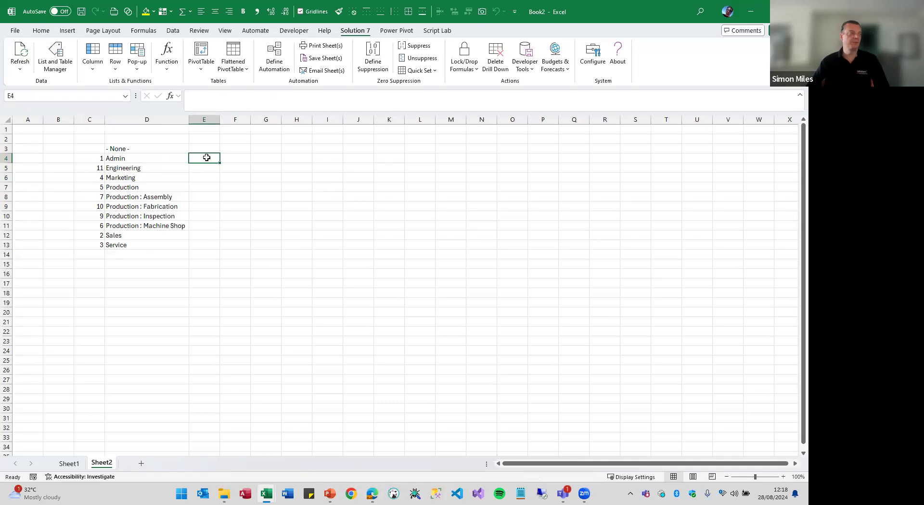
{"action": "left_click", "coordinate": [168, 72]}
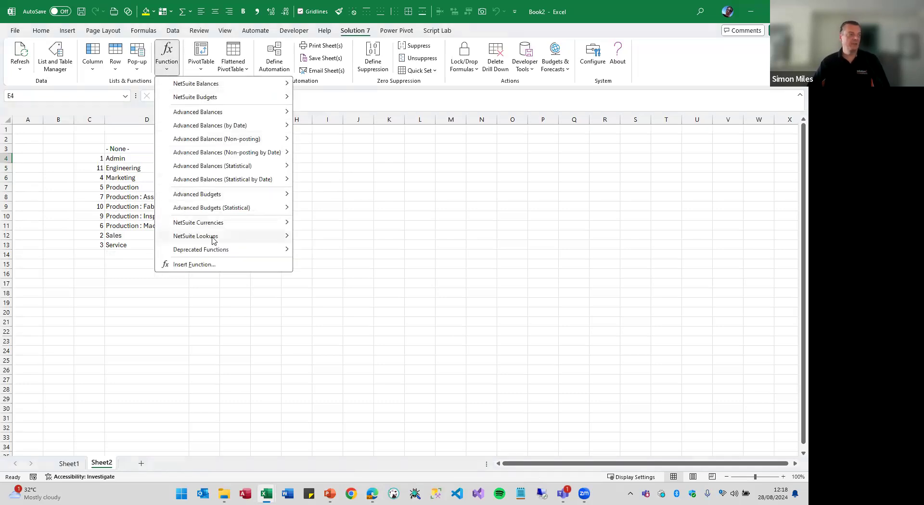
{"action": "mouse_move", "coordinate": [197, 240]}
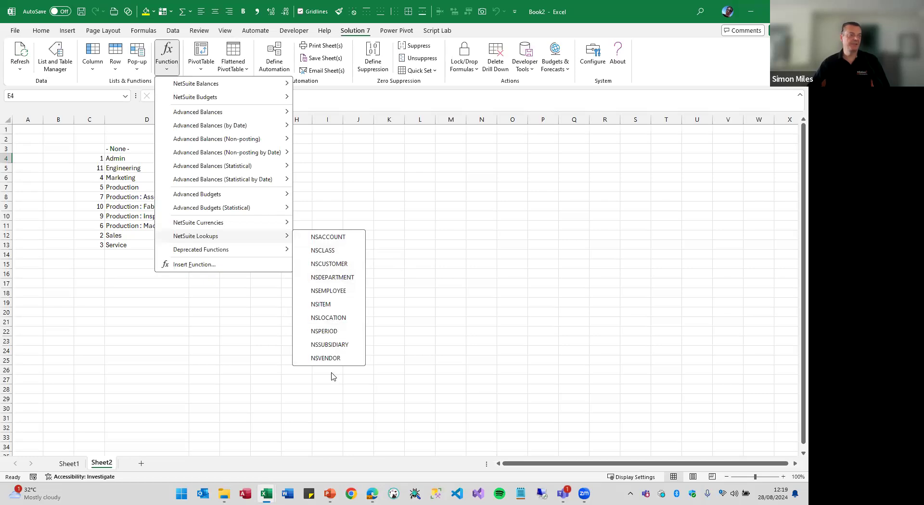
{"action": "left_click", "coordinate": [340, 282]}
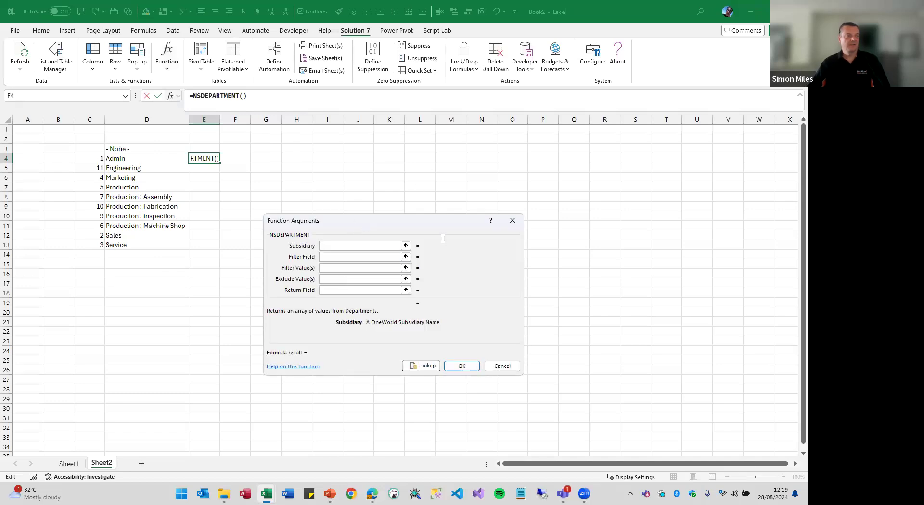
{"action": "left_click_drag", "start_coordinate": [365, 224], "coordinate": [427, 186]}
{"action": "left_click", "coordinate": [481, 327]}
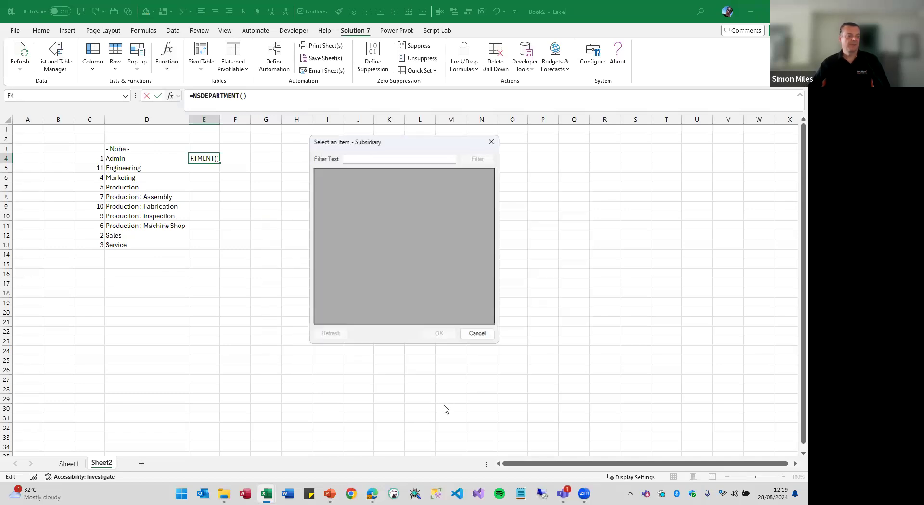
{"action": "left_click", "coordinate": [439, 335]}
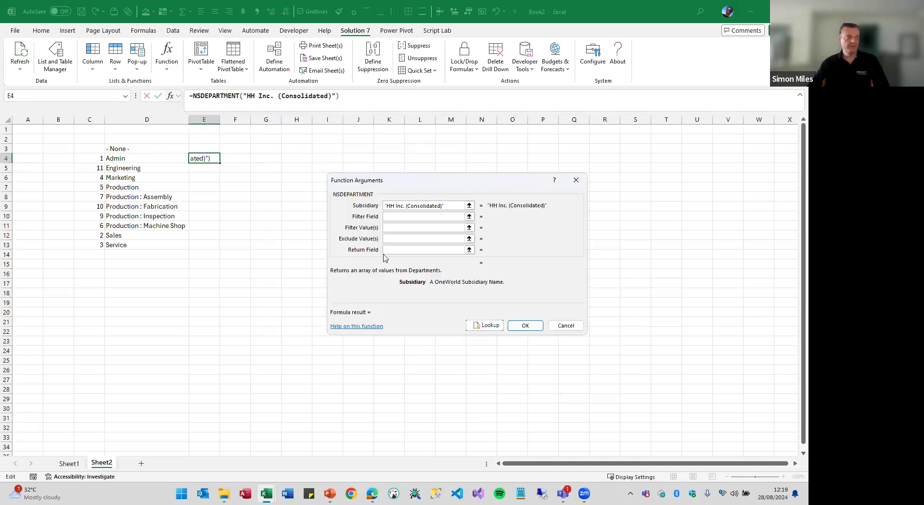
Filter the department lookup by the Full Name field, using cell D4 as the filter value
{"action": "left_click", "coordinate": [390, 217]}
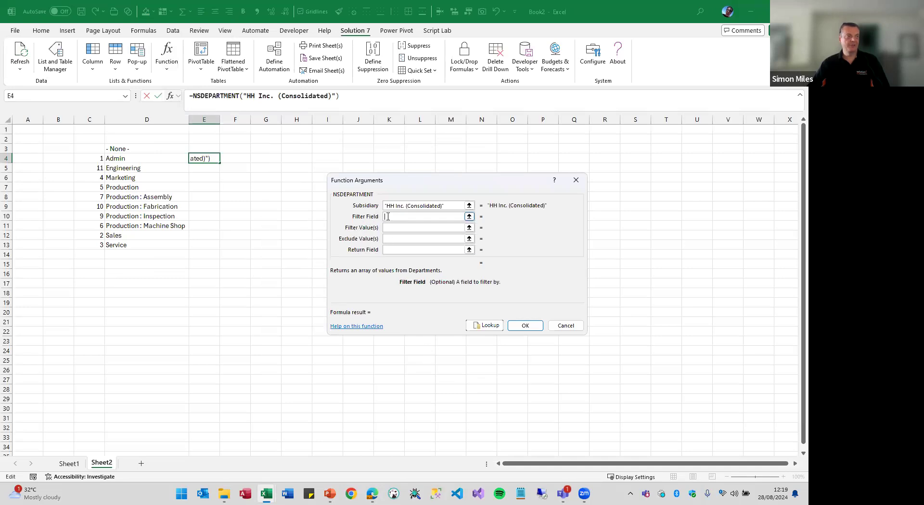
{"action": "left_click", "coordinate": [480, 326]}
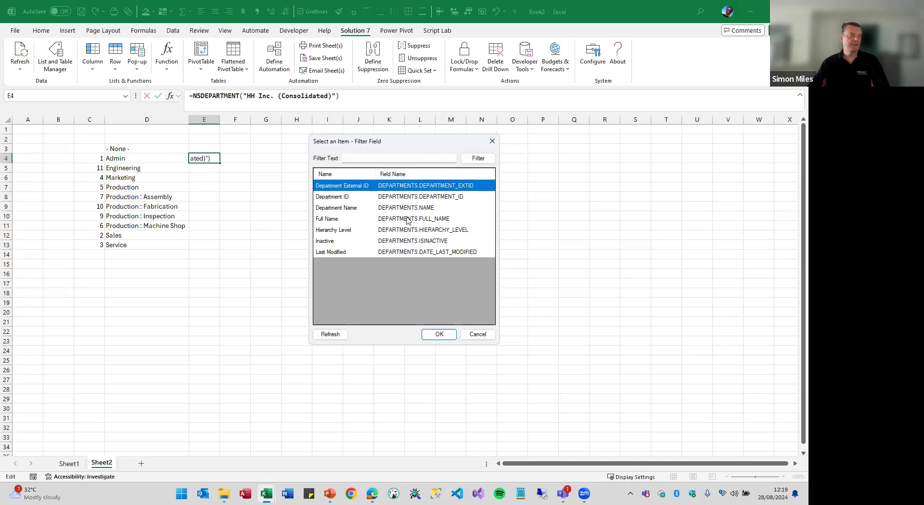
{"action": "left_click", "coordinate": [429, 221]}
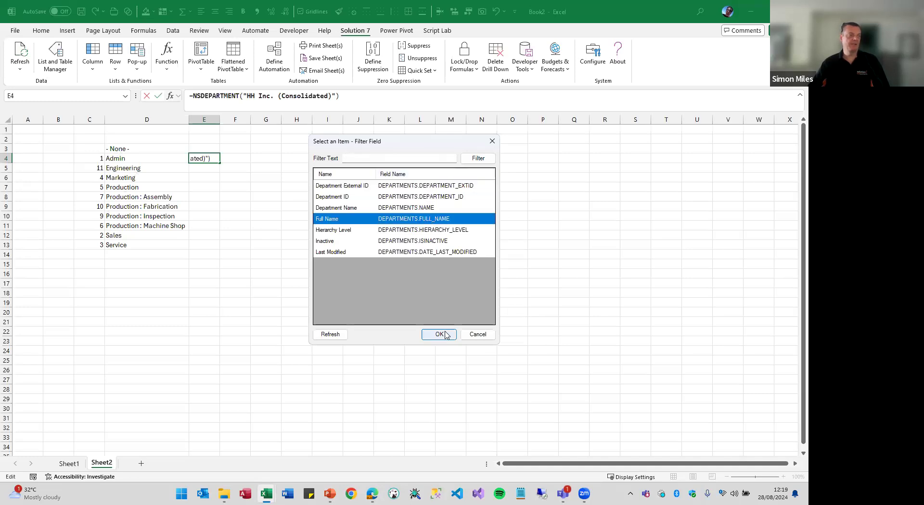
{"action": "left_click", "coordinate": [443, 333]}
{"action": "left_click", "coordinate": [405, 229]}
{"action": "left_click", "coordinate": [156, 159]}
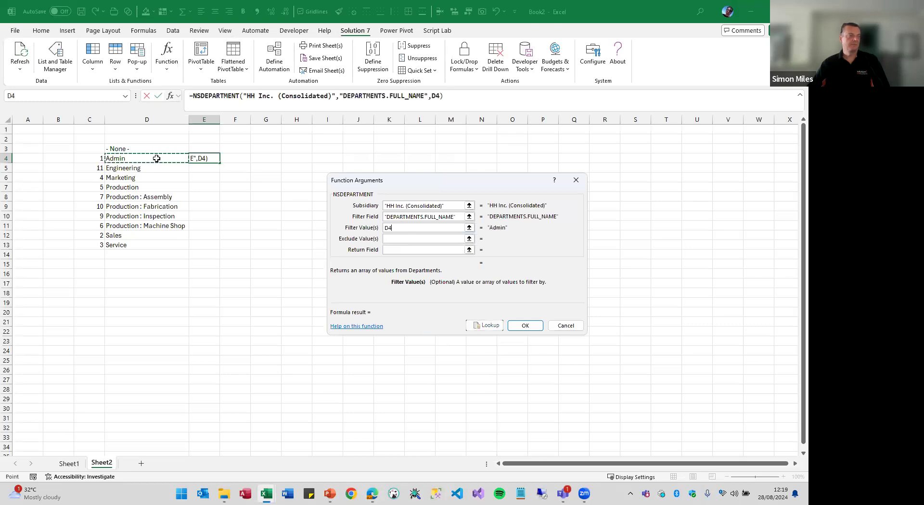
Set the department lookup's return field to Department ID
{"action": "left_click", "coordinate": [390, 250]}
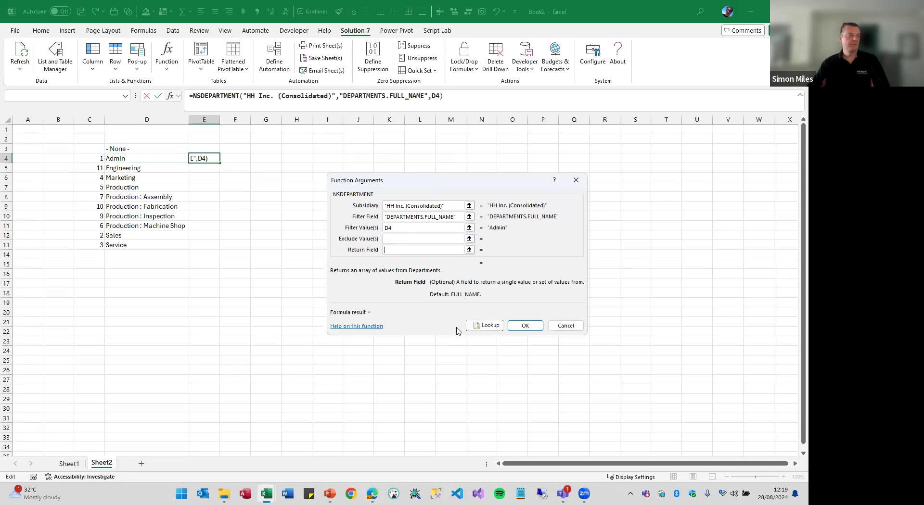
{"action": "left_click", "coordinate": [485, 329]}
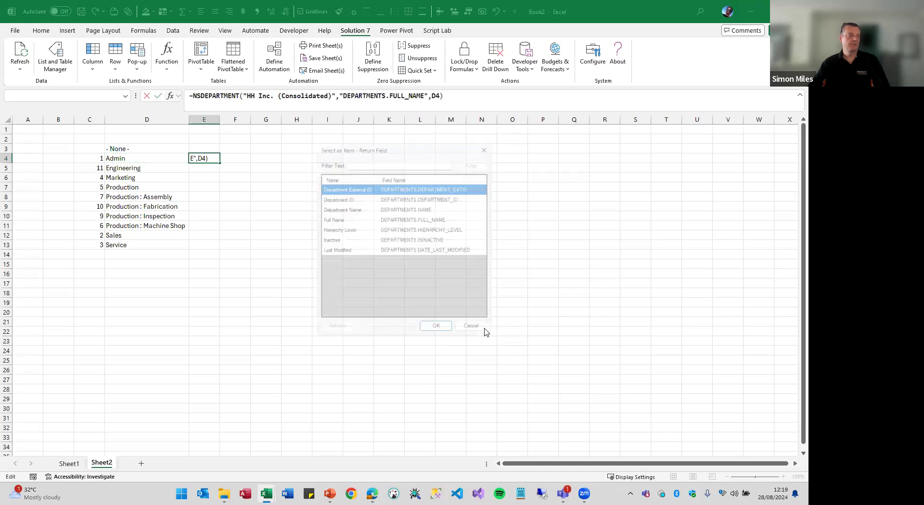
{"action": "left_click", "coordinate": [343, 198]}
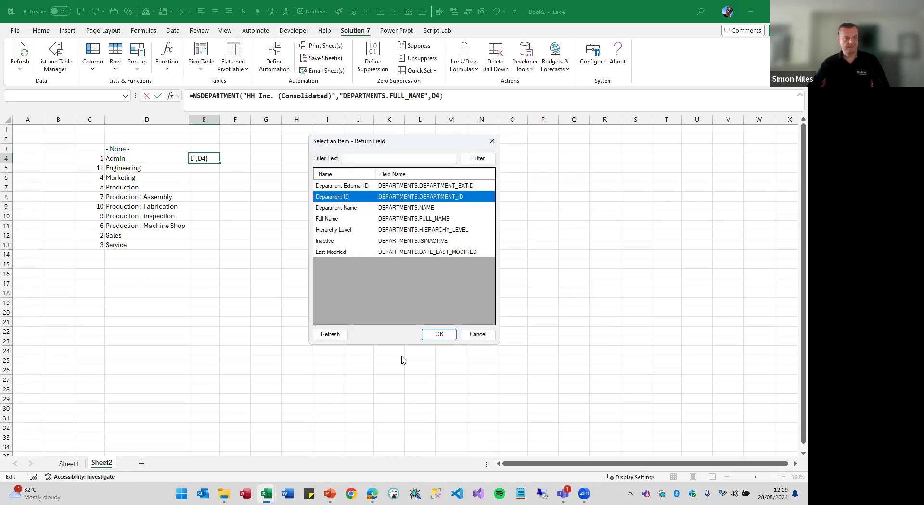
{"action": "left_click", "coordinate": [439, 334]}
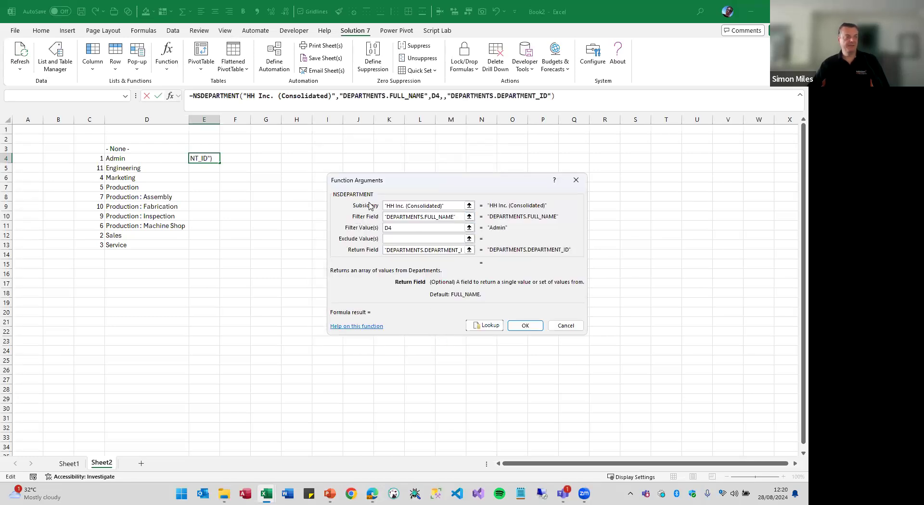
Review the lookup's arguments, insert the NSDEPARTMENT formula in E4 and fill it down to E13
{"action": "left_click", "coordinate": [454, 204]}
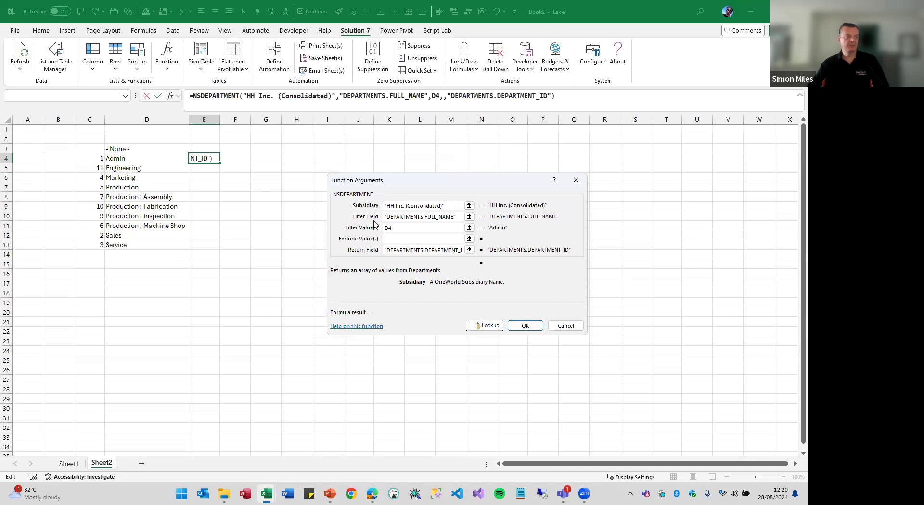
{"action": "left_click", "coordinate": [457, 217]}
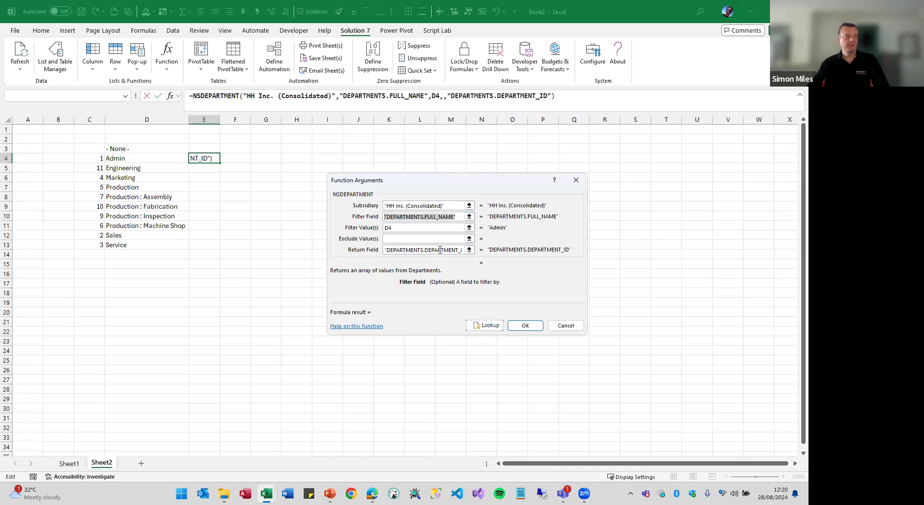
{"action": "key", "text": "Tab"}
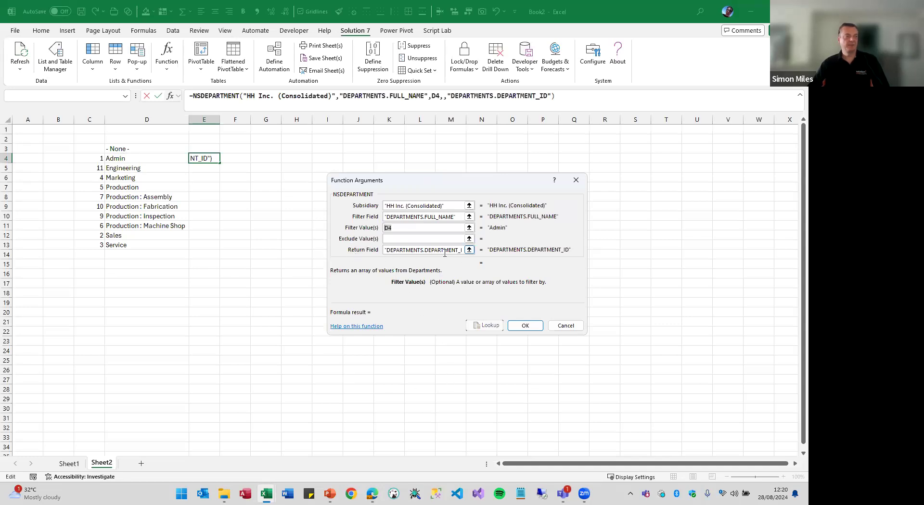
{"action": "left_click", "coordinate": [525, 326]}
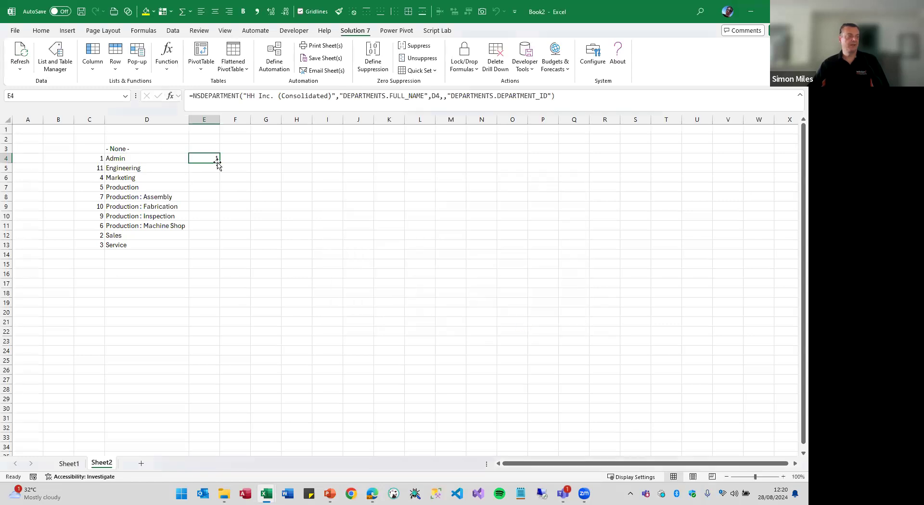
{"action": "left_click_drag", "start_coordinate": [220, 164], "coordinate": [225, 248]}
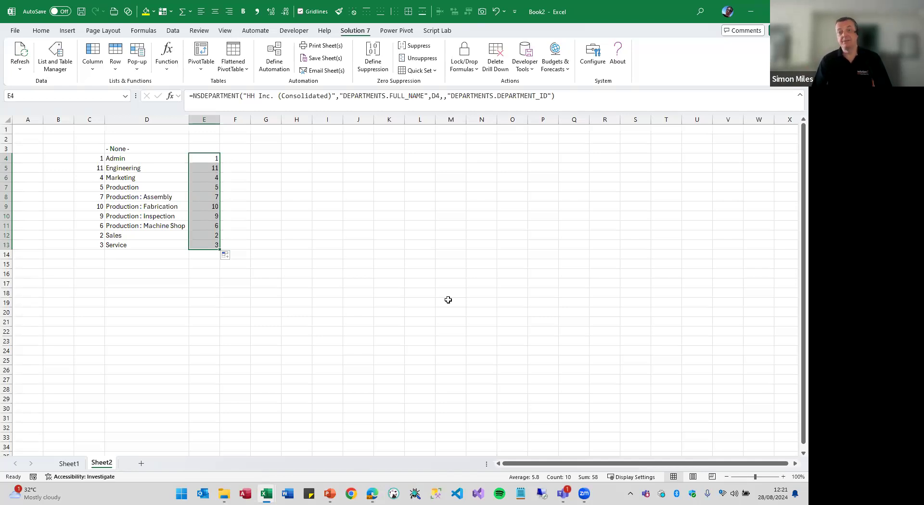
Add a new worksheet and insert a Solution 7 column list of Departments at cell B3
{"action": "left_click", "coordinate": [141, 464]}
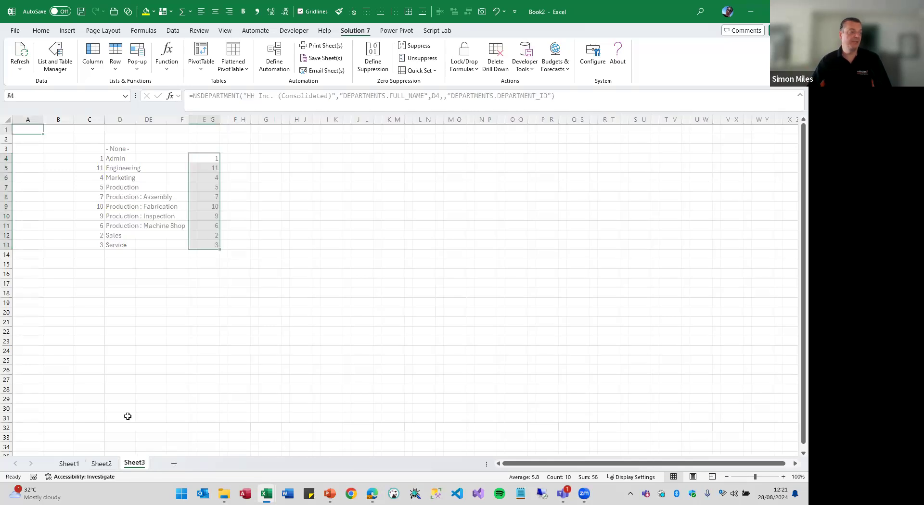
{"action": "left_click", "coordinate": [65, 149]}
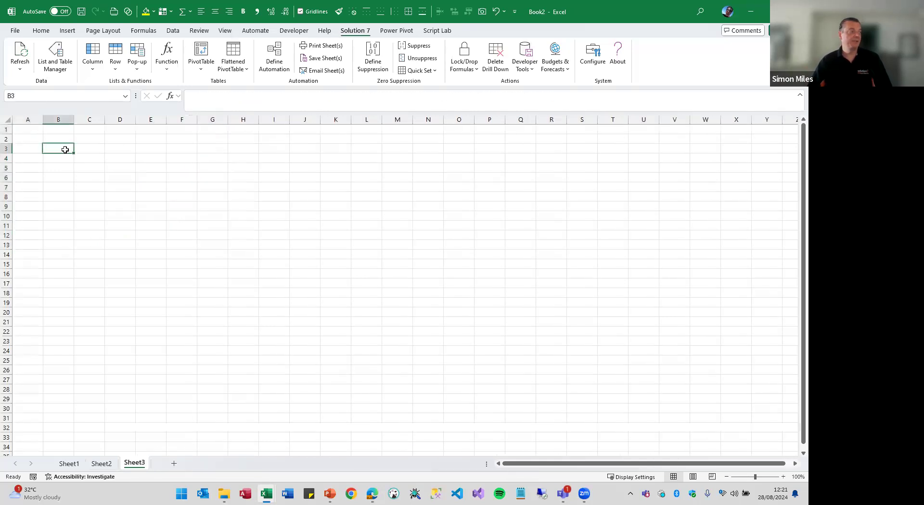
{"action": "left_click", "coordinate": [93, 63]}
{"action": "mouse_move", "coordinate": [115, 99]}
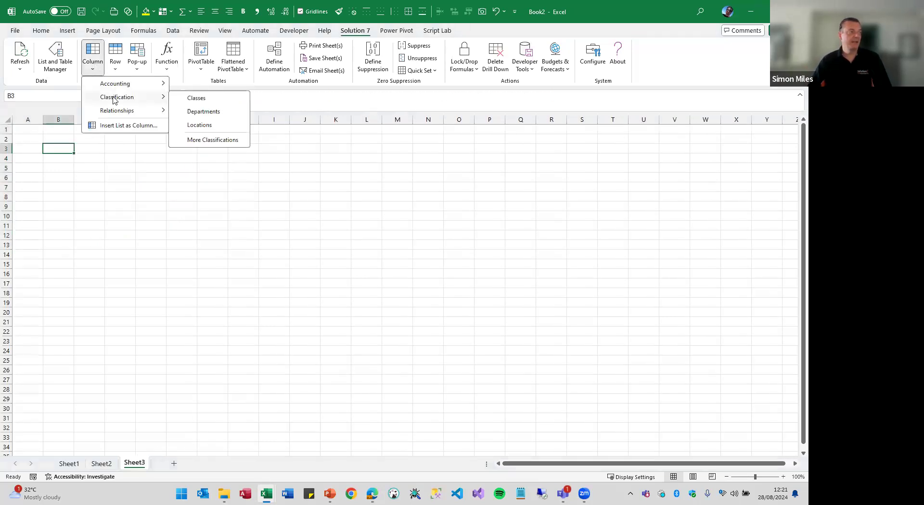
{"action": "left_click", "coordinate": [204, 115]}
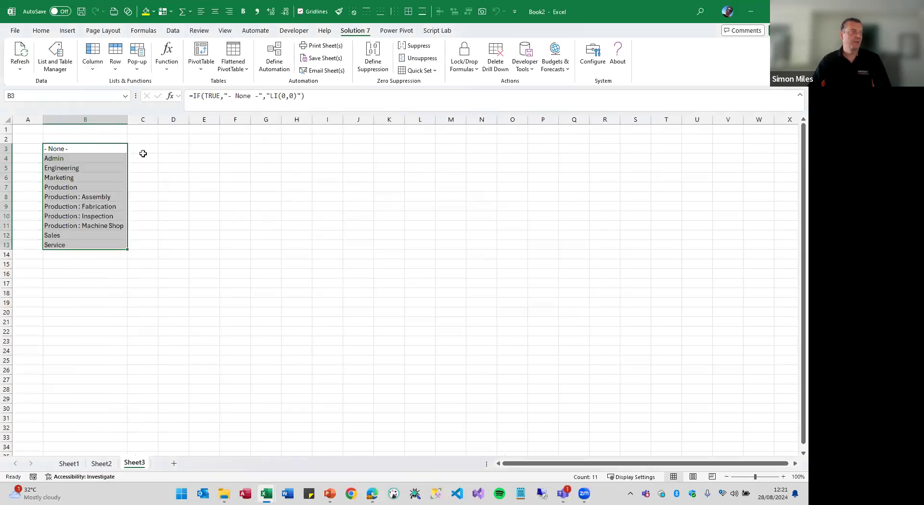
Start an NSGLABAL balance function in cell C3 with HH Inc. (Consolidated) as the subsidiary
{"action": "left_click", "coordinate": [142, 150]}
{"action": "left_click", "coordinate": [161, 65]}
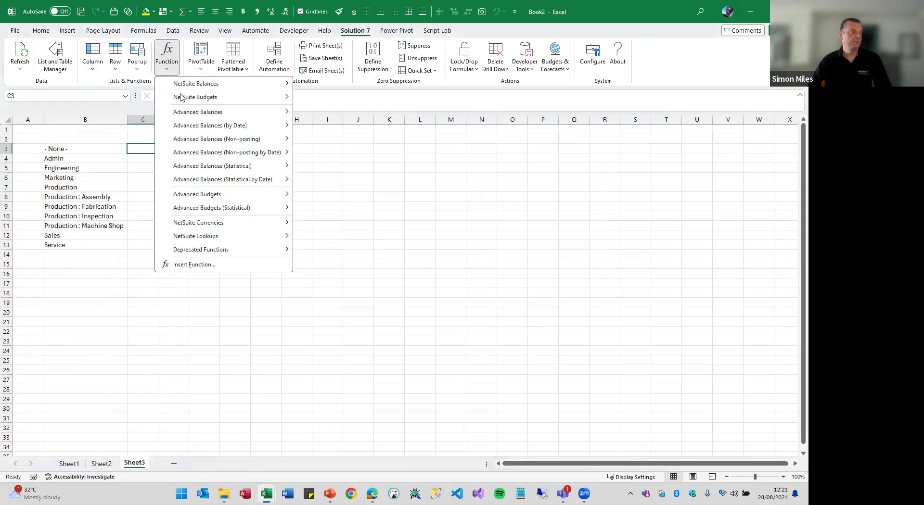
{"action": "mouse_move", "coordinate": [186, 88]}
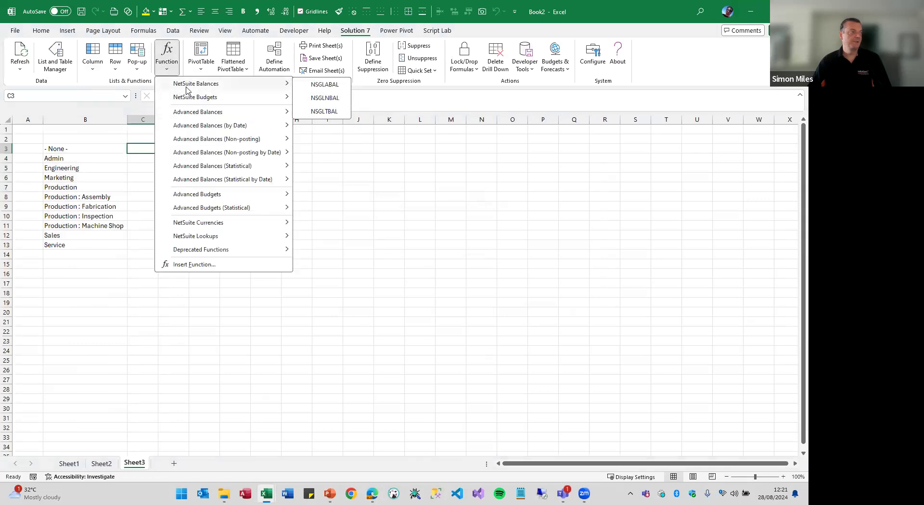
{"action": "left_click", "coordinate": [341, 86]}
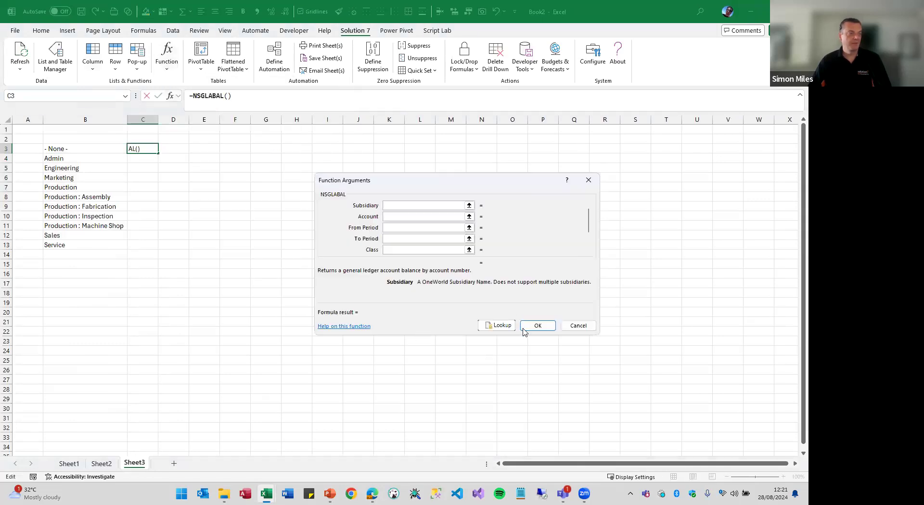
{"action": "left_click", "coordinate": [497, 326]}
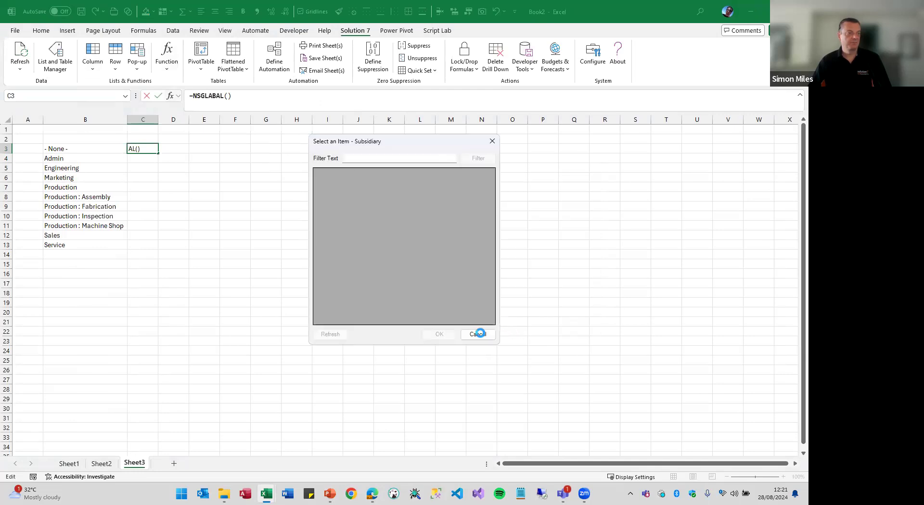
{"action": "left_click", "coordinate": [438, 335]}
Set the balance function's account to 4* and its period range from Jan 2023 to Dec 2023
{"action": "left_click", "coordinate": [401, 217]}
{"action": "type", "text": "4*"}
{"action": "key", "text": "Tab"}
{"action": "type", "text": "Jan 2023"}
{"action": "key", "text": "Tab"}
{"action": "type", "text": "Dec 2023"}
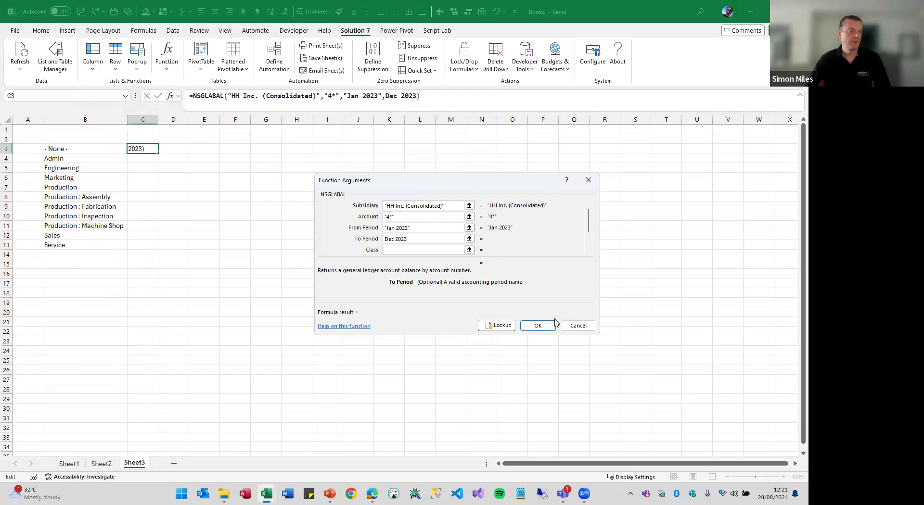
Use cell B3 as the balance function's department, insert the formula and fill it down to C13
{"action": "key", "text": "Tab"}
{"action": "key", "text": "Tab"}
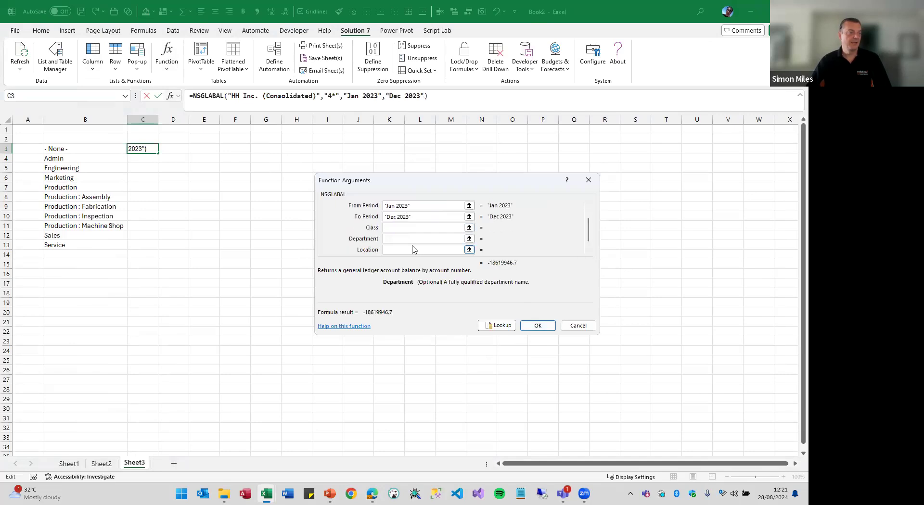
{"action": "left_click", "coordinate": [62, 148]}
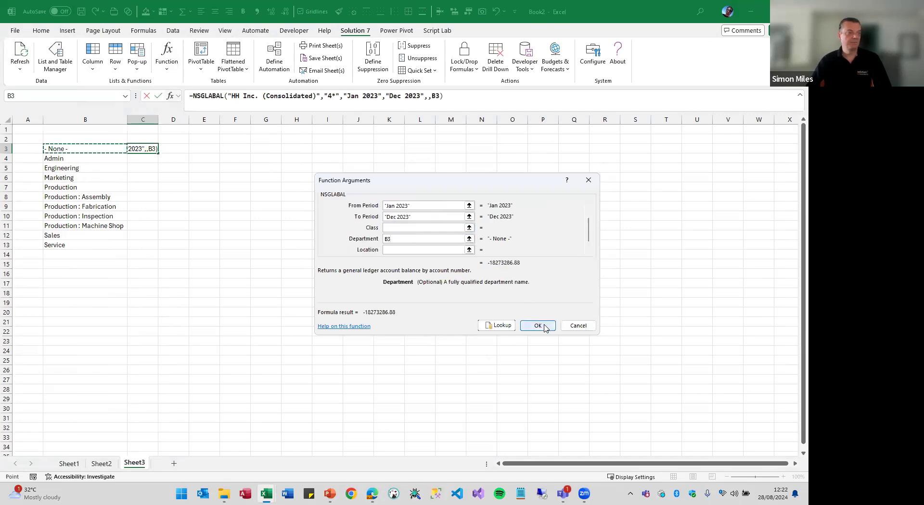
{"action": "left_click", "coordinate": [538, 325]}
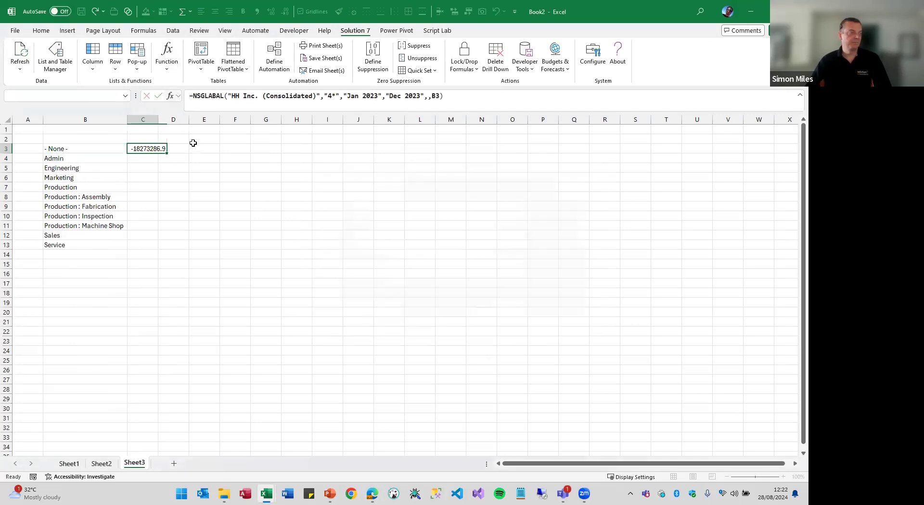
{"action": "double_click", "coordinate": [166, 153]}
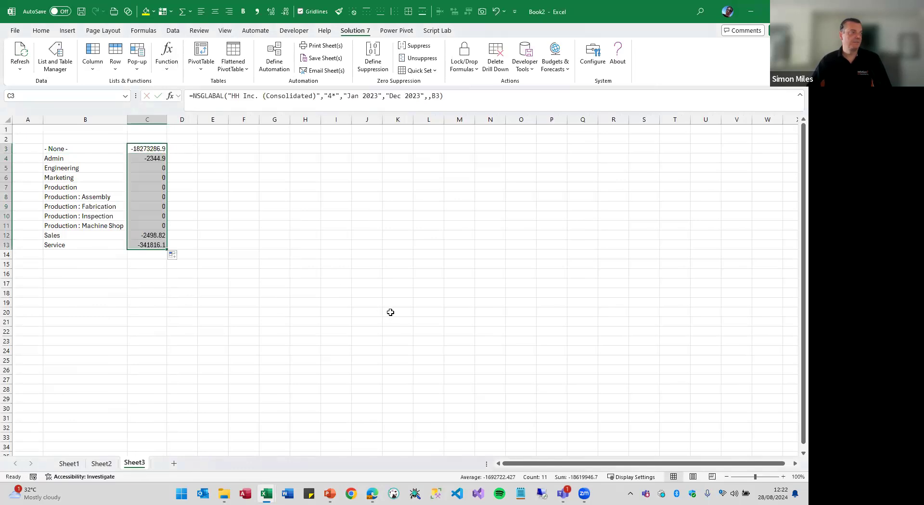
Change the Sales department name in B12 to "Sales 2" and check the balance formula in C12
{"action": "double_click", "coordinate": [71, 235]}
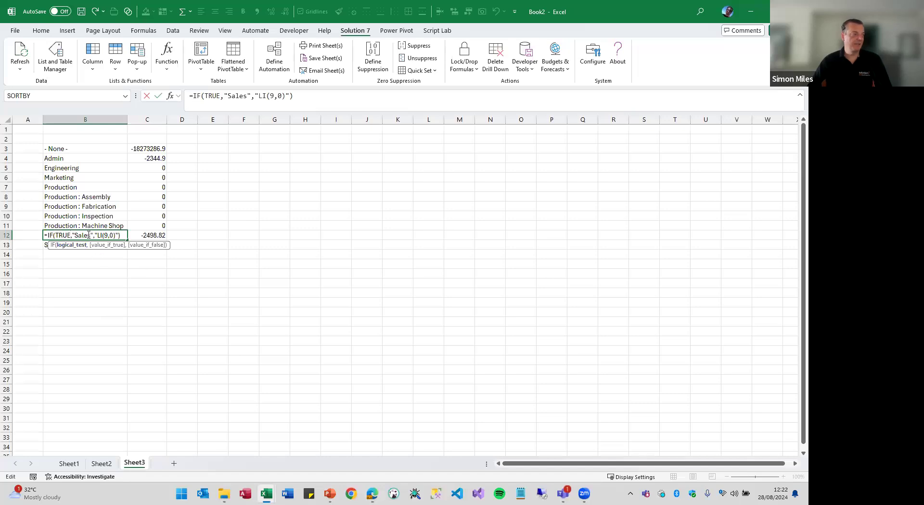
{"action": "left_click", "coordinate": [90, 235]}
{"action": "type", "text": "2"}
{"action": "key", "text": "Return"}
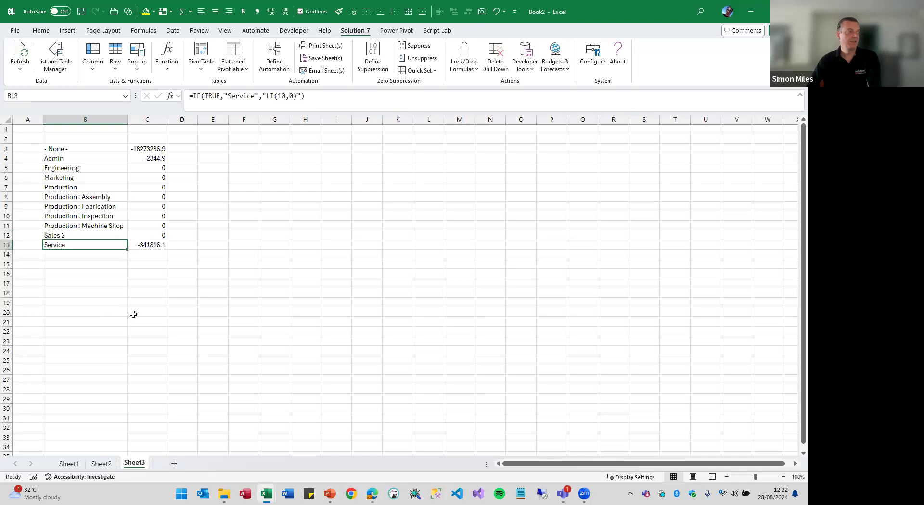
{"action": "left_click", "coordinate": [158, 235]}
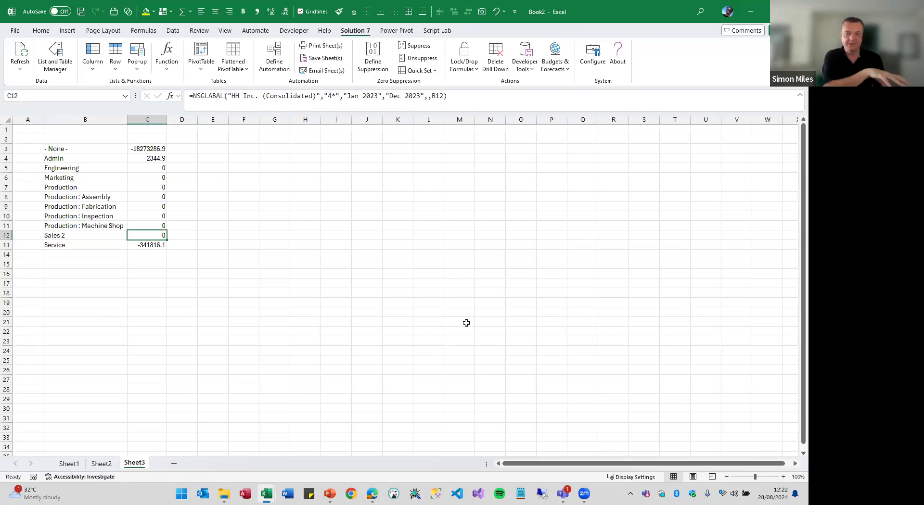
Undo the last change to the Sales department name in B12 and select the department list in B3:B13
{"action": "left_click", "coordinate": [78, 233]}
{"action": "key", "text": "ctrl+z"}
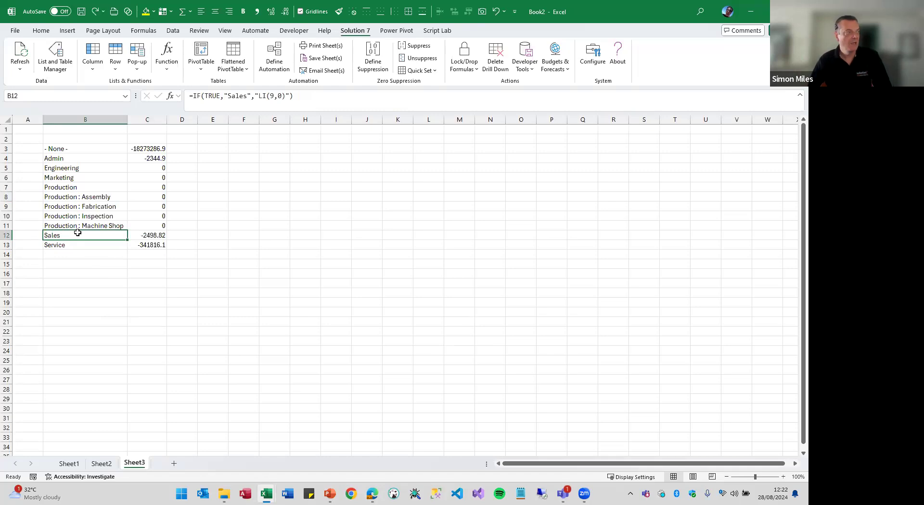
{"action": "left_click_drag", "start_coordinate": [81, 149], "coordinate": [88, 245]}
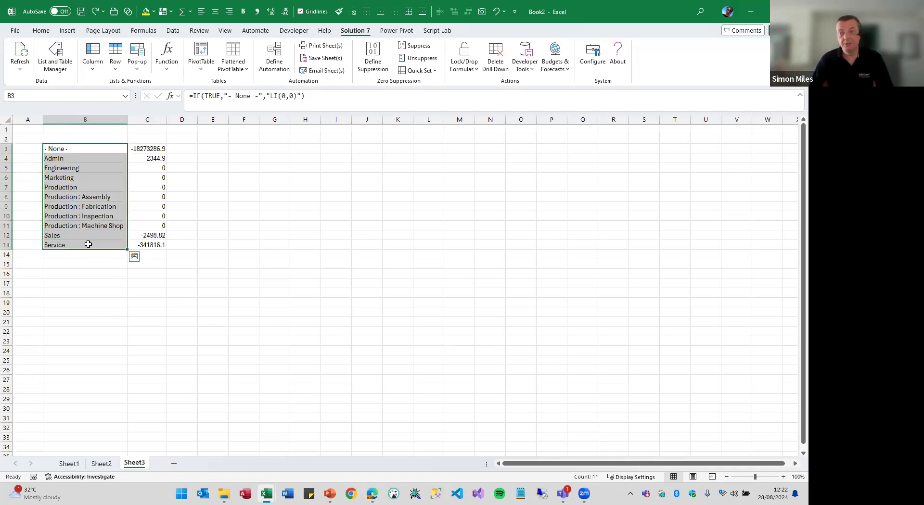
Refresh the Solution 7 departments list in column B
{"action": "left_click", "coordinate": [102, 197]}
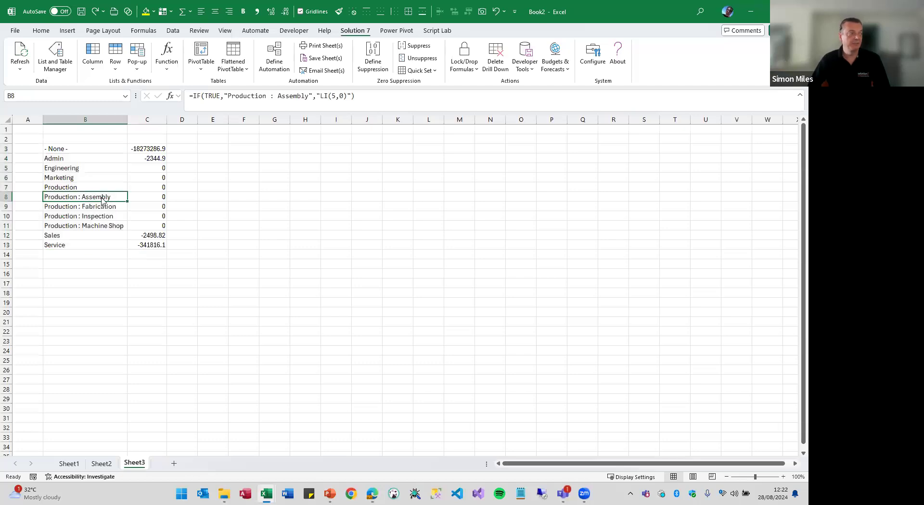
{"action": "right_click", "coordinate": [102, 199]}
{"action": "mouse_move", "coordinate": [134, 461]}
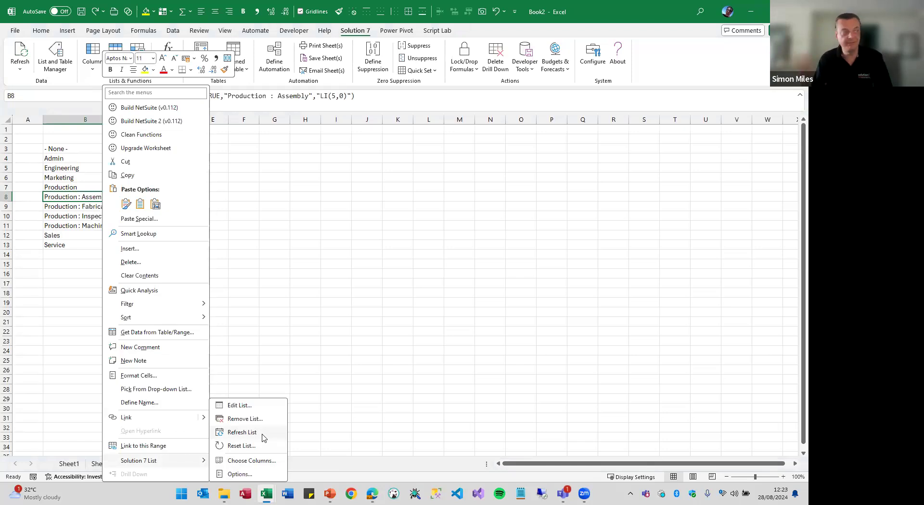
{"action": "left_click", "coordinate": [262, 435]}
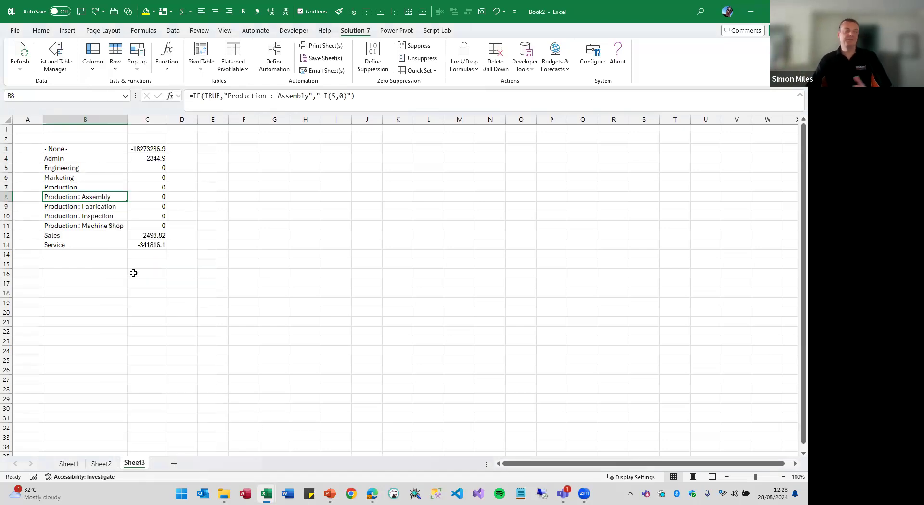
Insert a blank column between the department names and the balance formulas
{"action": "left_click", "coordinate": [147, 120]}
{"action": "right_click", "coordinate": [147, 120]}
{"action": "left_click", "coordinate": [172, 217]}
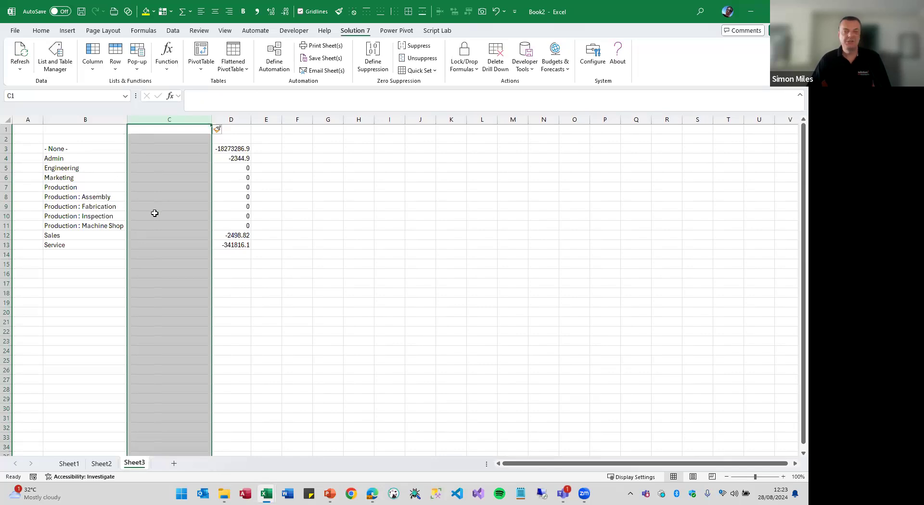
Add Department ID ahead of Full Name in the departments list's columns, and widen column B
{"action": "left_click", "coordinate": [83, 150]}
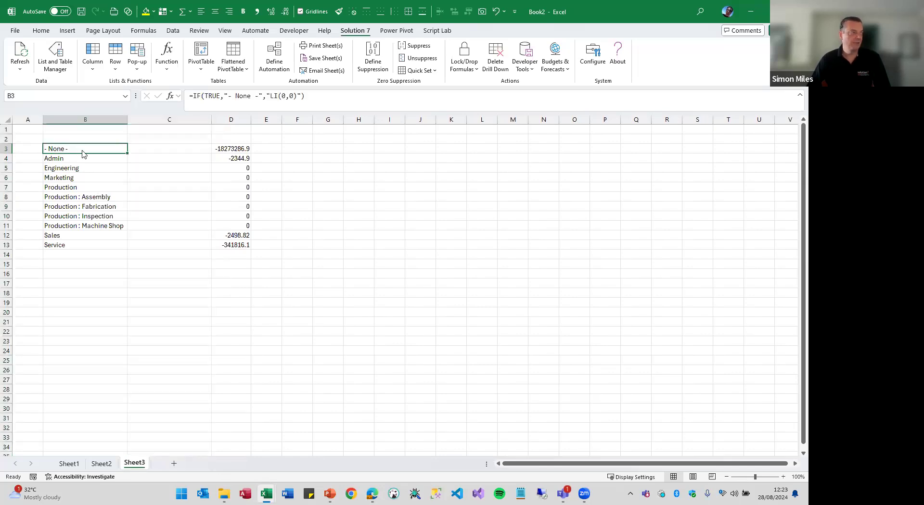
{"action": "right_click", "coordinate": [82, 149]}
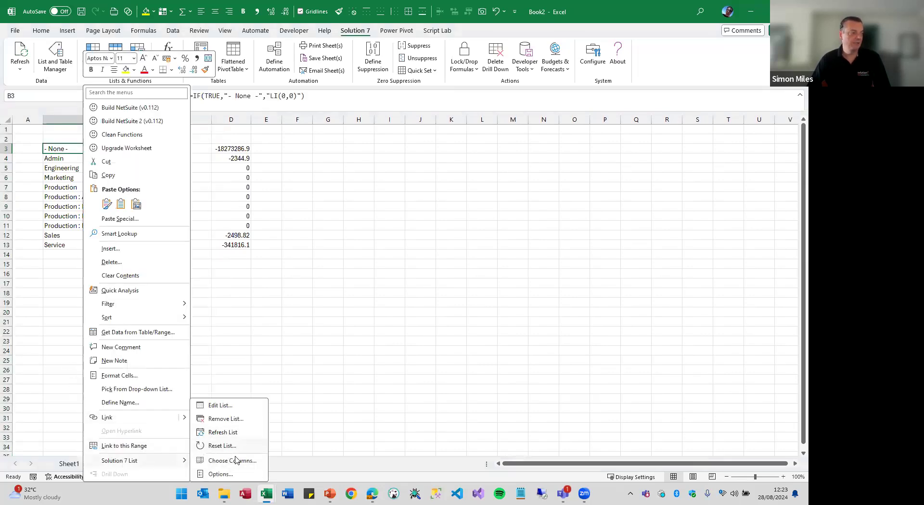
{"action": "left_click", "coordinate": [236, 462]}
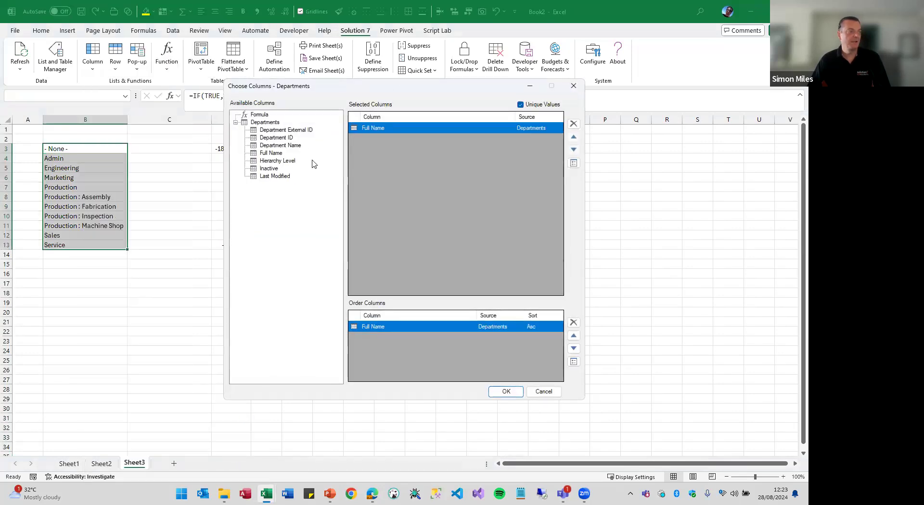
{"action": "left_click_drag", "start_coordinate": [278, 139], "coordinate": [388, 127]}
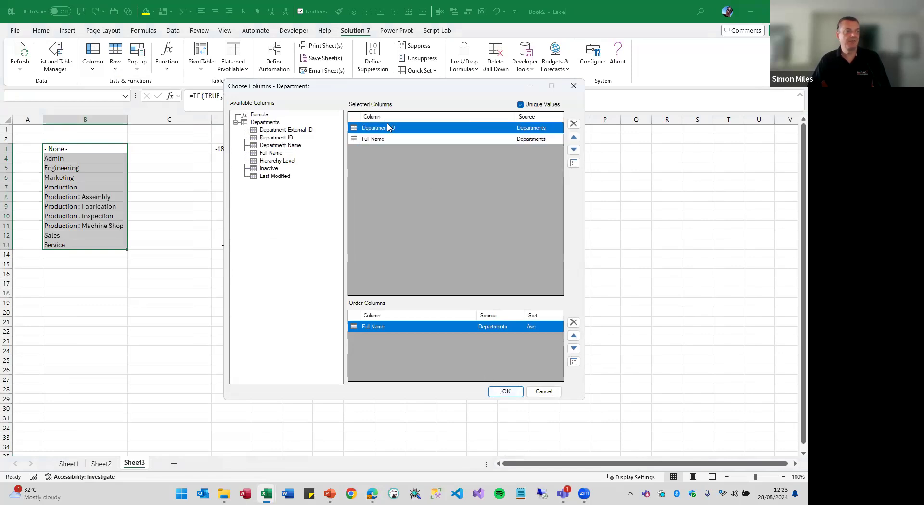
{"action": "left_click", "coordinate": [506, 392]}
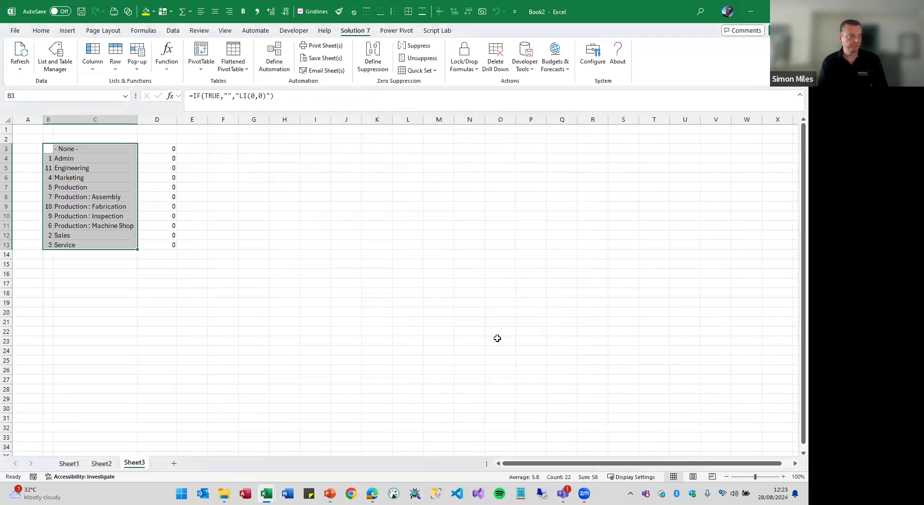
{"action": "left_click_drag", "start_coordinate": [53, 119], "coordinate": [65, 119]}
{"action": "left_click", "coordinate": [57, 120]}
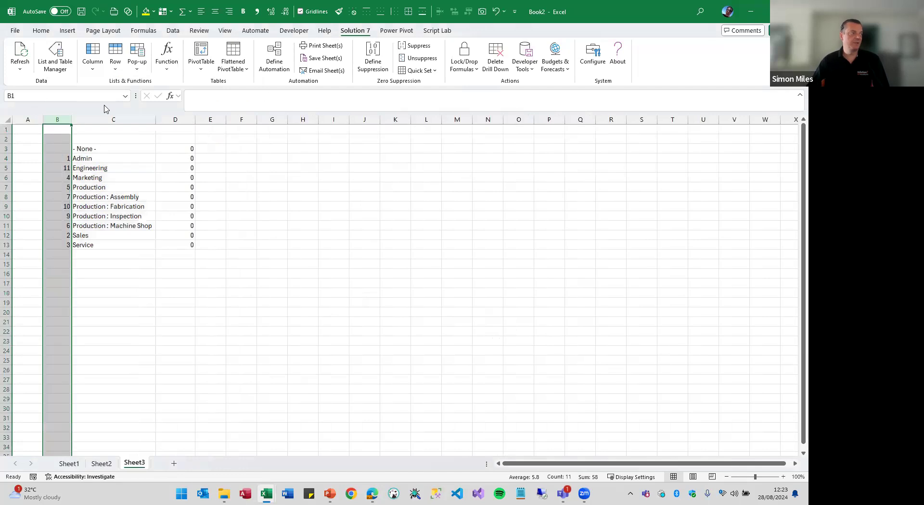
Remove the Full Name column from the departments list, keeping only Department ID
{"action": "left_click", "coordinate": [105, 169]}
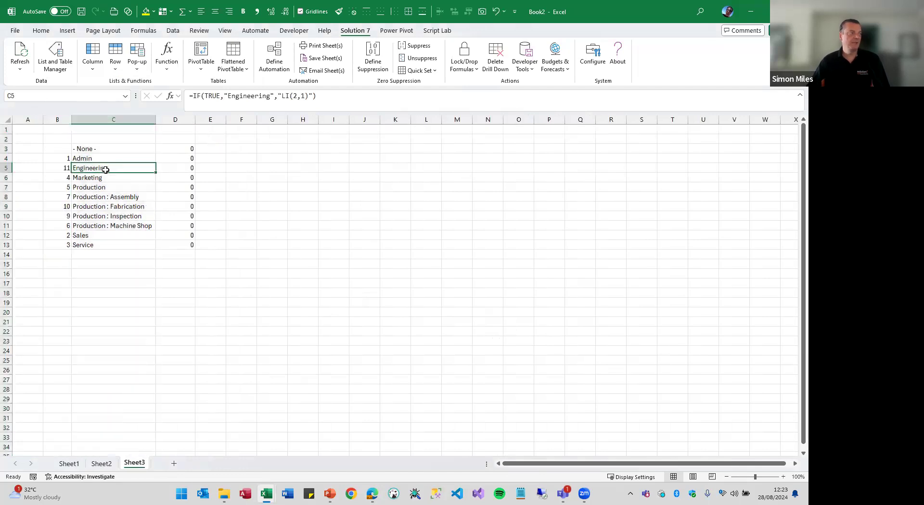
{"action": "right_click", "coordinate": [106, 170]}
{"action": "mouse_move", "coordinate": [193, 463]}
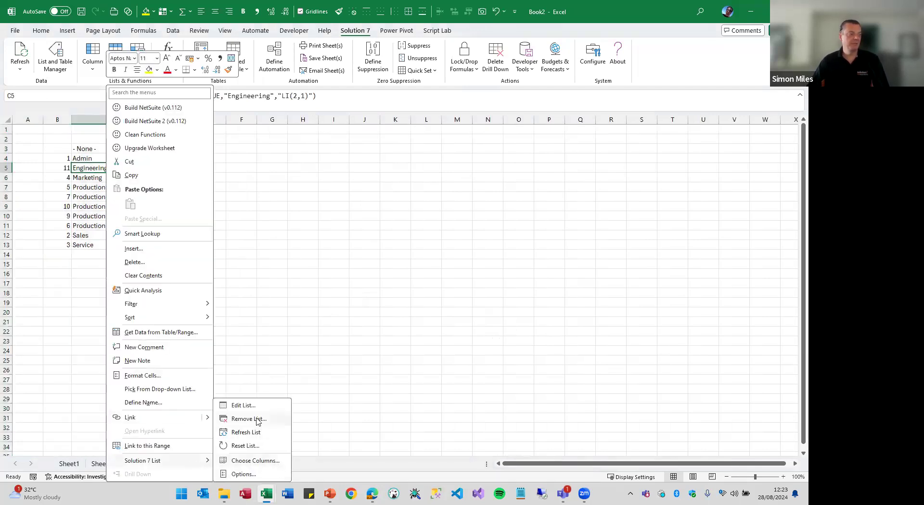
{"action": "left_click", "coordinate": [263, 462]}
{"action": "left_click_drag", "start_coordinate": [393, 141], "coordinate": [305, 187]}
{"action": "left_click", "coordinate": [505, 391]}
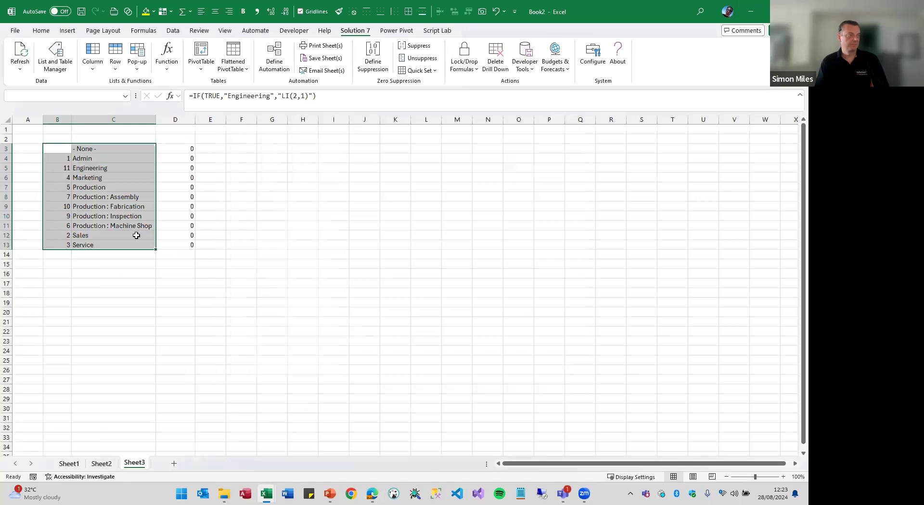
Start an NSDEPARTMENT lookup function in cell C3 with HH Inc. (Consolidated) as the subsidiary
{"action": "left_click", "coordinate": [94, 152]}
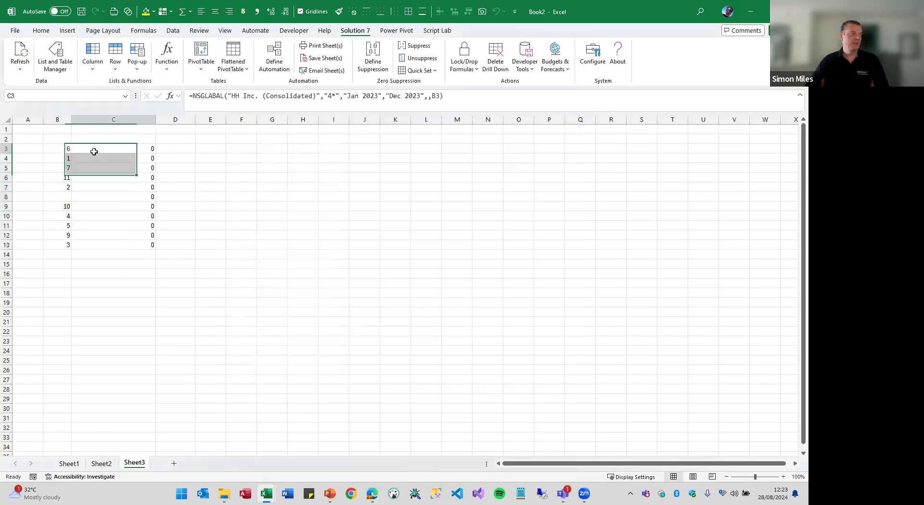
{"action": "left_click", "coordinate": [167, 67]}
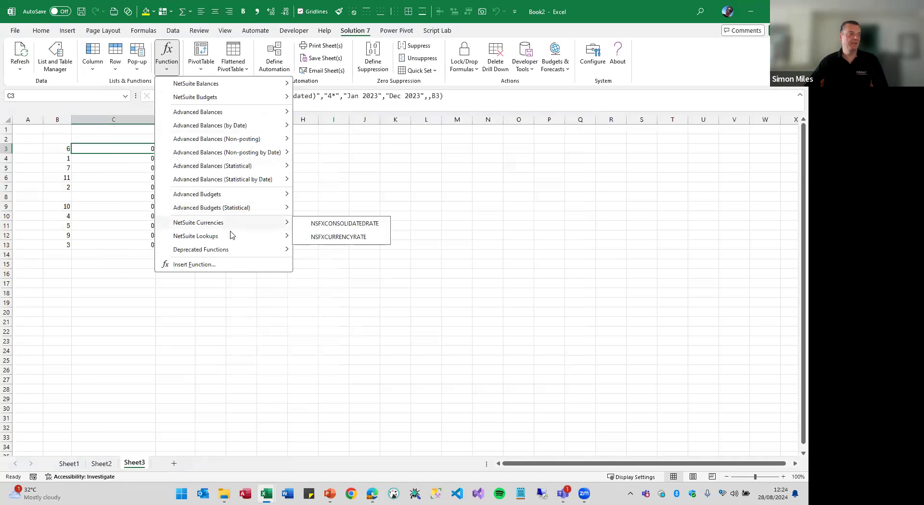
{"action": "mouse_move", "coordinate": [230, 237]}
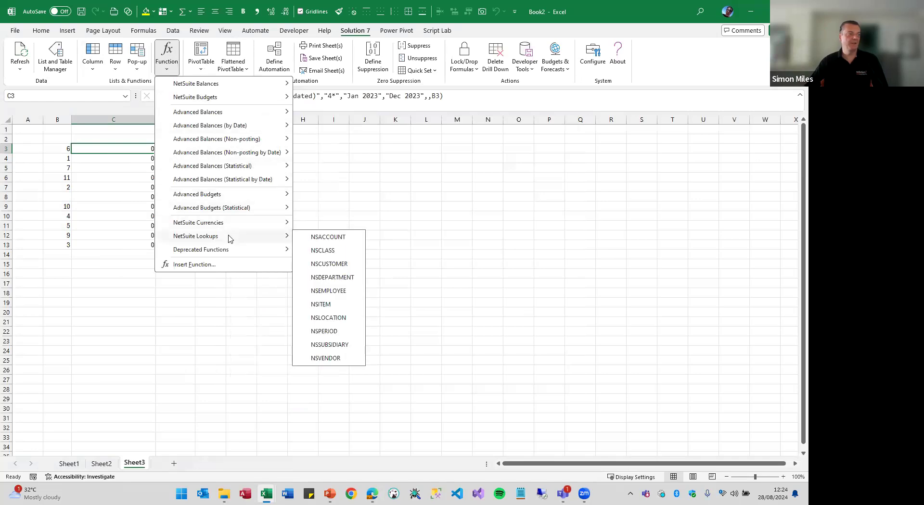
{"action": "left_click", "coordinate": [336, 279]}
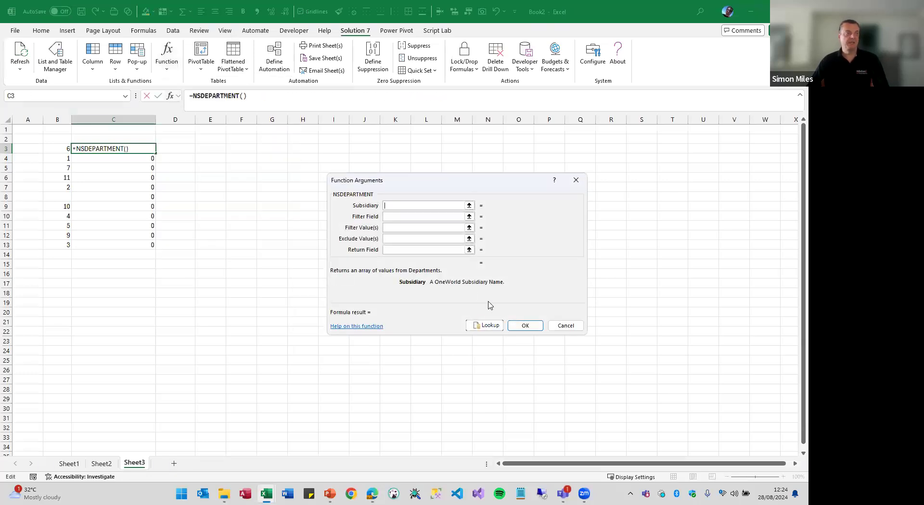
{"action": "left_click", "coordinate": [485, 325]}
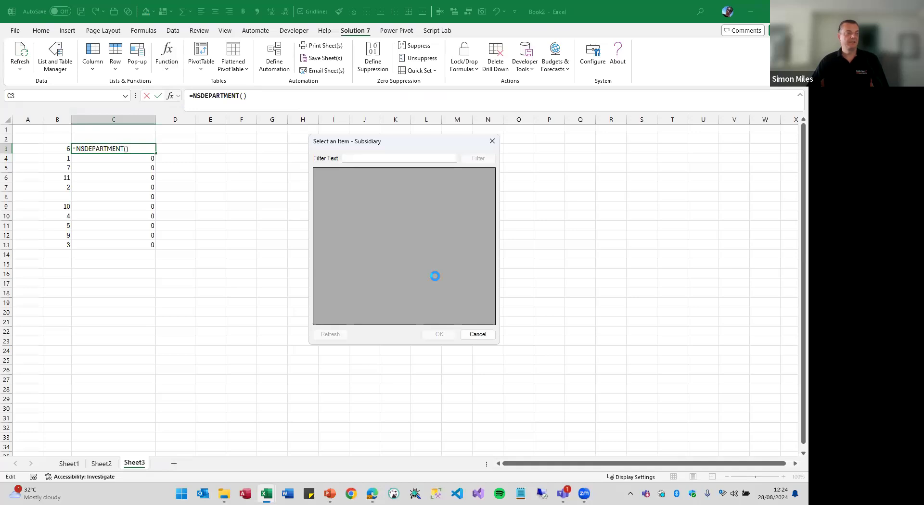
{"action": "left_click", "coordinate": [439, 335]}
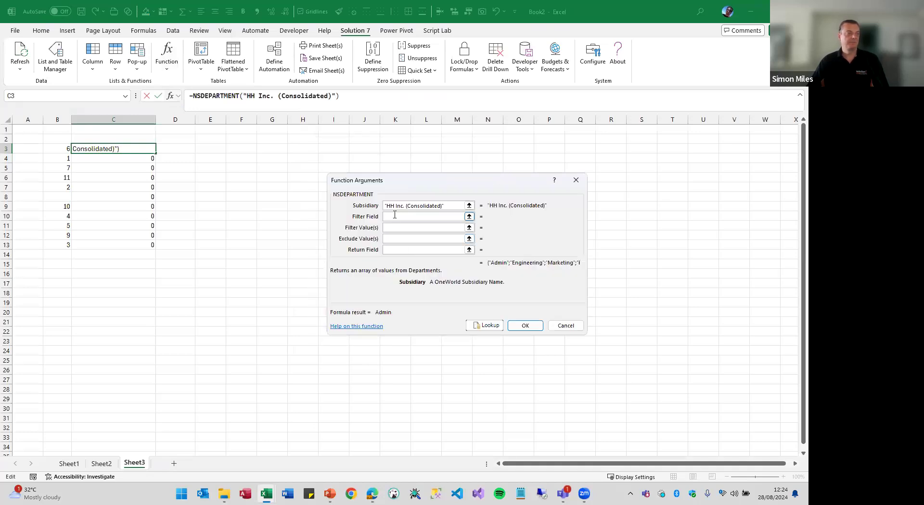
Set the lookup's filter field to DEPARTMENTS.DEPARTMENT_ID and its filter value to cell B3
{"action": "left_click", "coordinate": [397, 217]}
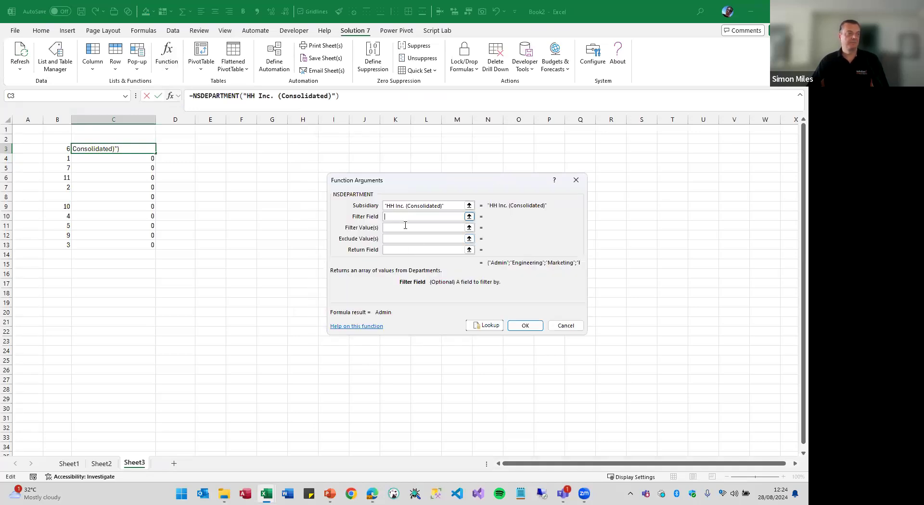
{"action": "left_click", "coordinate": [485, 326]}
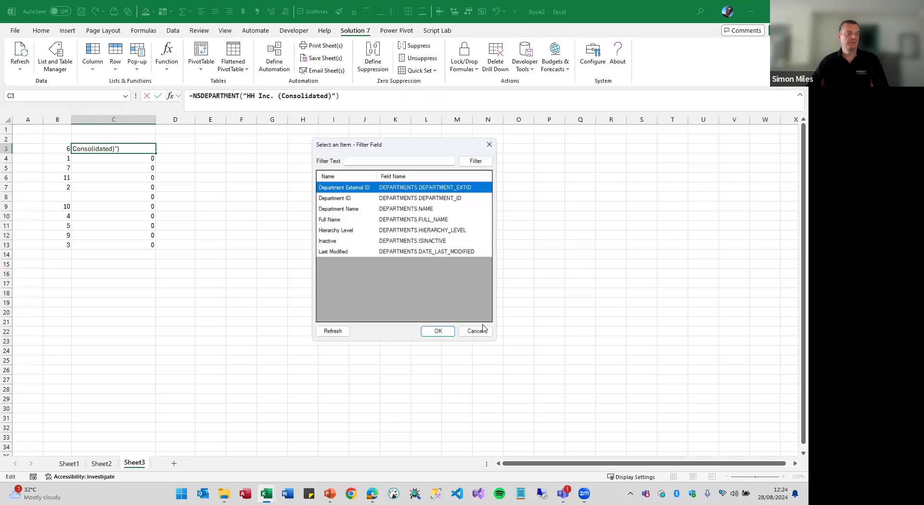
{"action": "left_click", "coordinate": [443, 202]}
{"action": "left_click", "coordinate": [439, 335]}
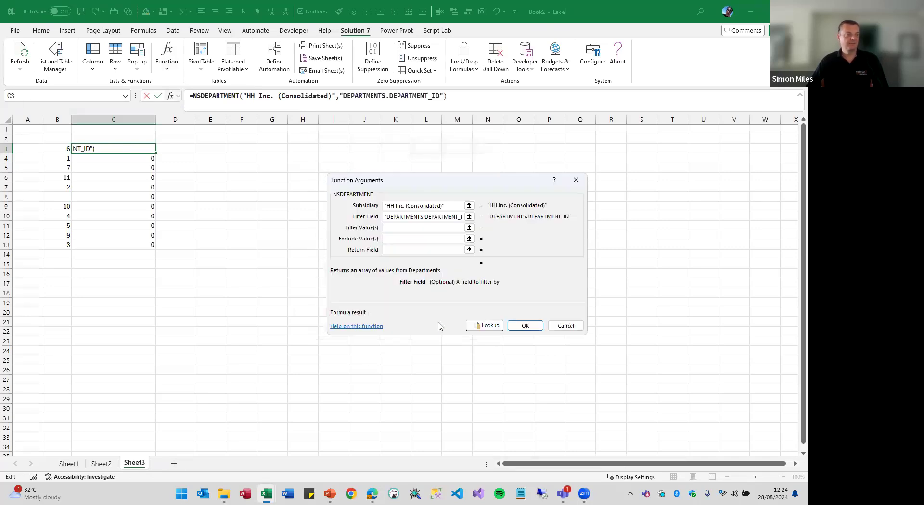
{"action": "left_click", "coordinate": [405, 228]}
{"action": "left_click", "coordinate": [56, 148]}
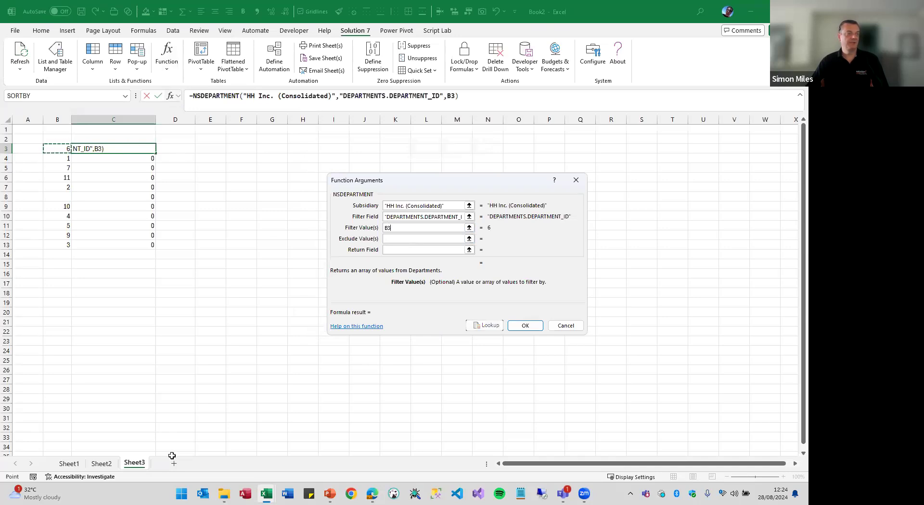
Leave the return field empty, insert the NSDEPARTMENT formula and fill it down to C13
{"action": "left_click", "coordinate": [398, 251]}
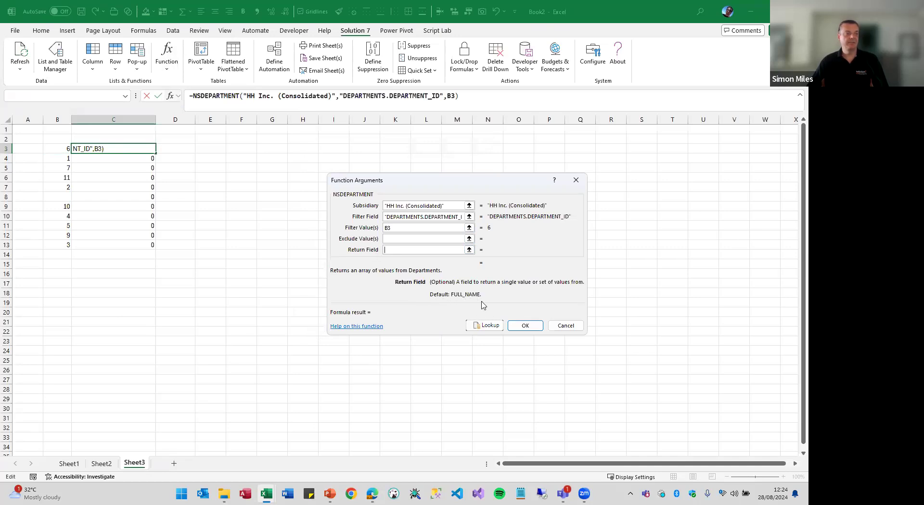
{"action": "left_click", "coordinate": [535, 328]}
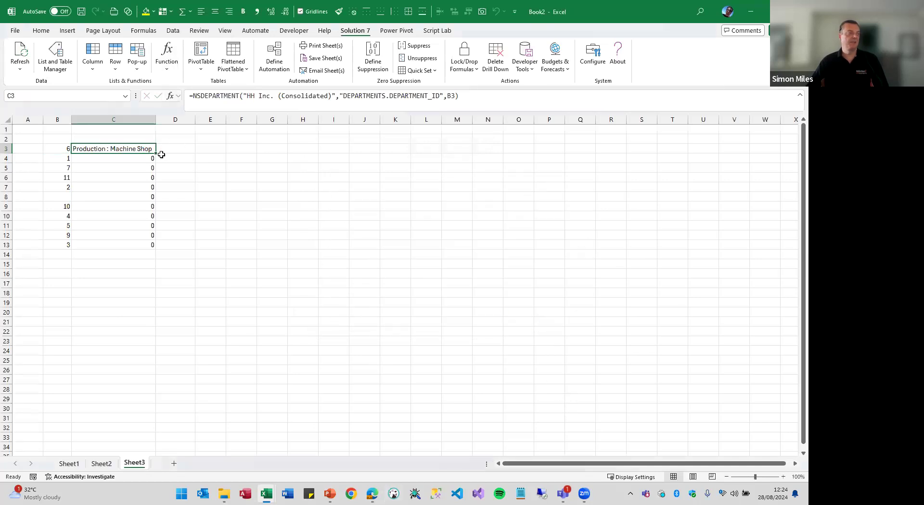
{"action": "double_click", "coordinate": [157, 154]}
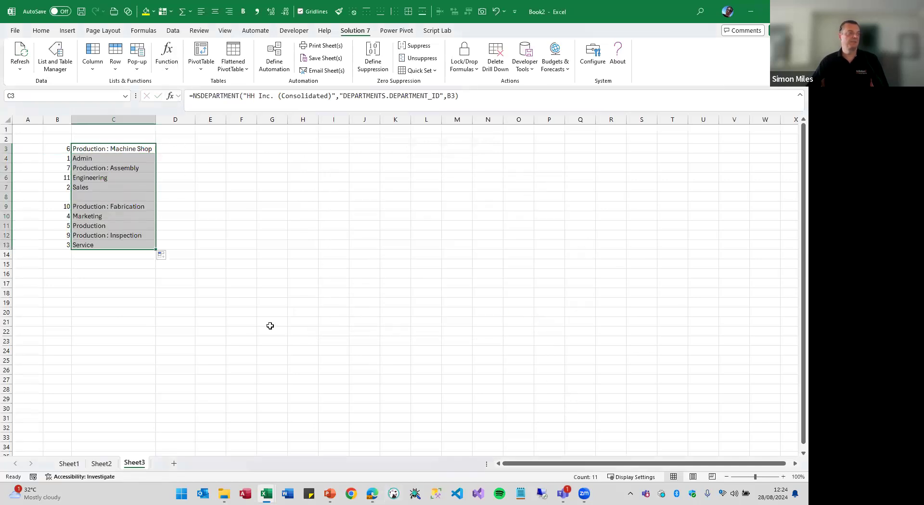
Check the department IDs in B3:B13 against the NSDEPARTMENT lookup formula in C3
{"action": "left_click", "coordinate": [54, 149]}
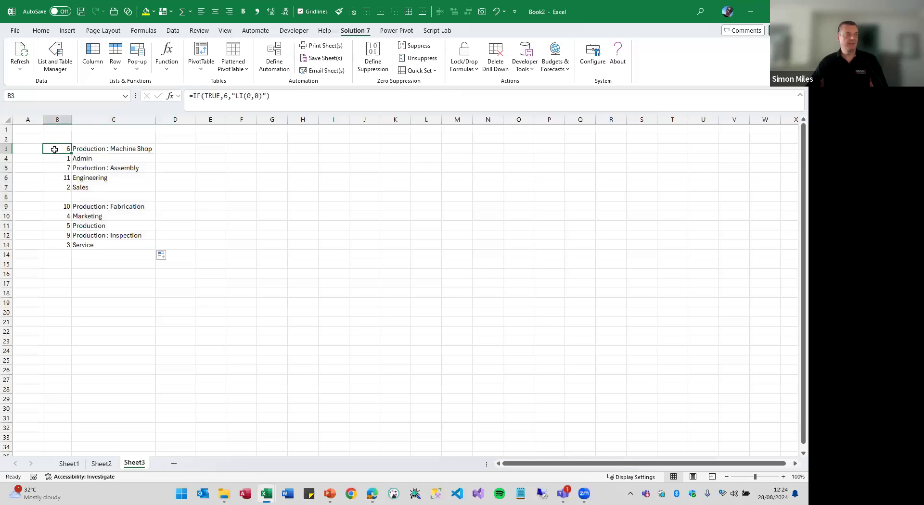
{"action": "left_click_drag", "start_coordinate": [55, 149], "coordinate": [58, 245]}
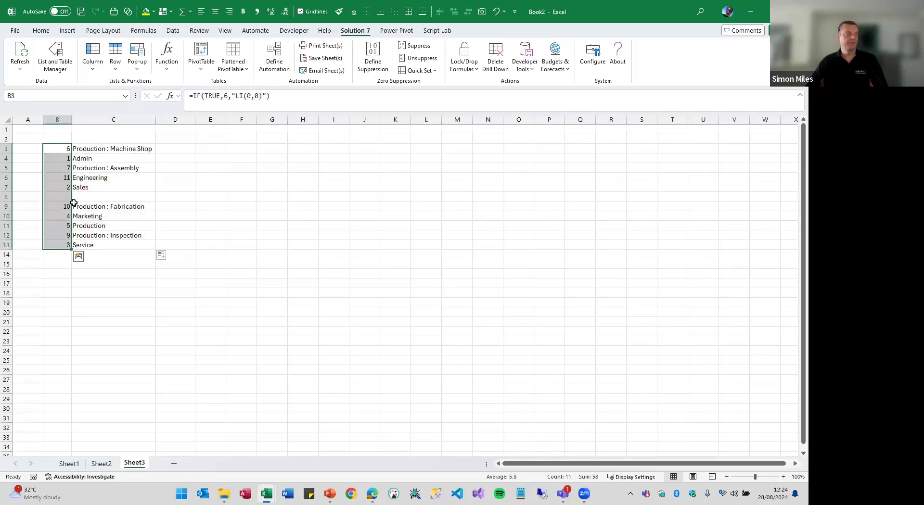
{"action": "left_click", "coordinate": [103, 151]}
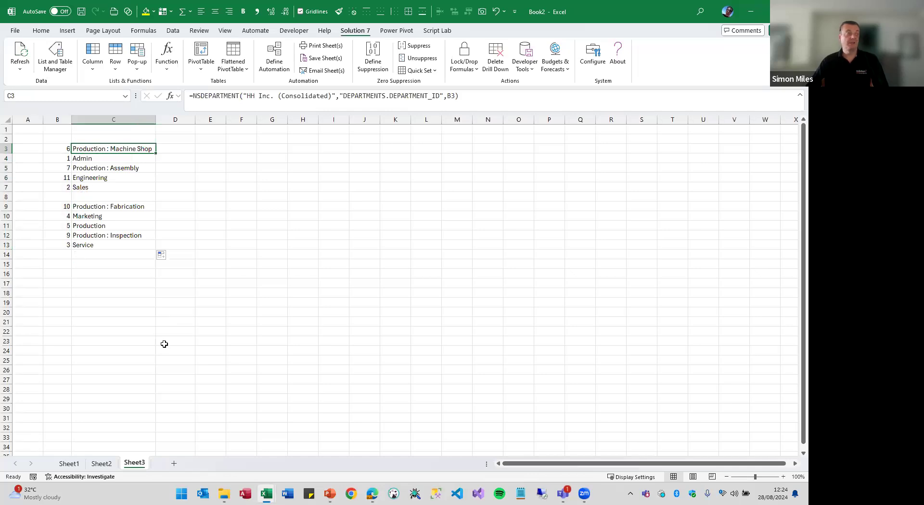
{"action": "left_click_drag", "start_coordinate": [54, 148], "coordinate": [59, 245]}
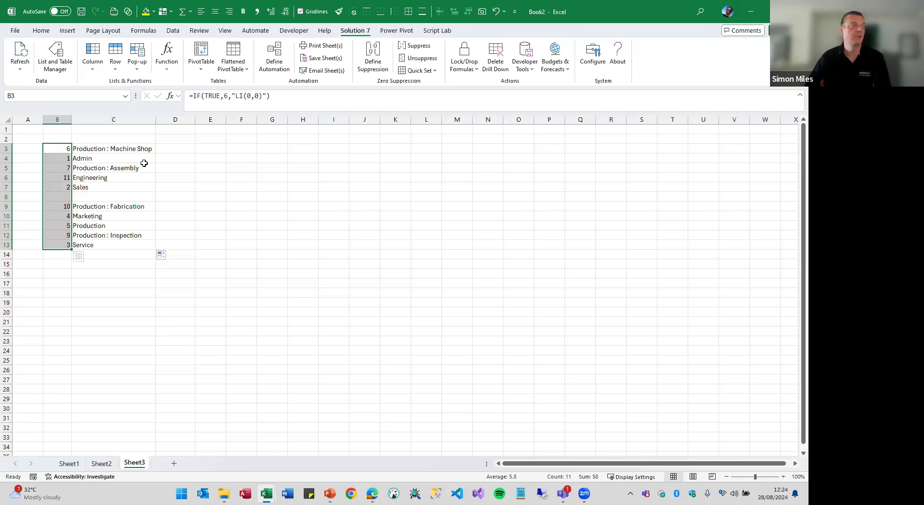
Start an NSGLABAL balance function in cell D3 with HH Inc. (Consolidated) as the subsidiary
{"action": "left_click", "coordinate": [169, 149]}
{"action": "left_click", "coordinate": [171, 97]}
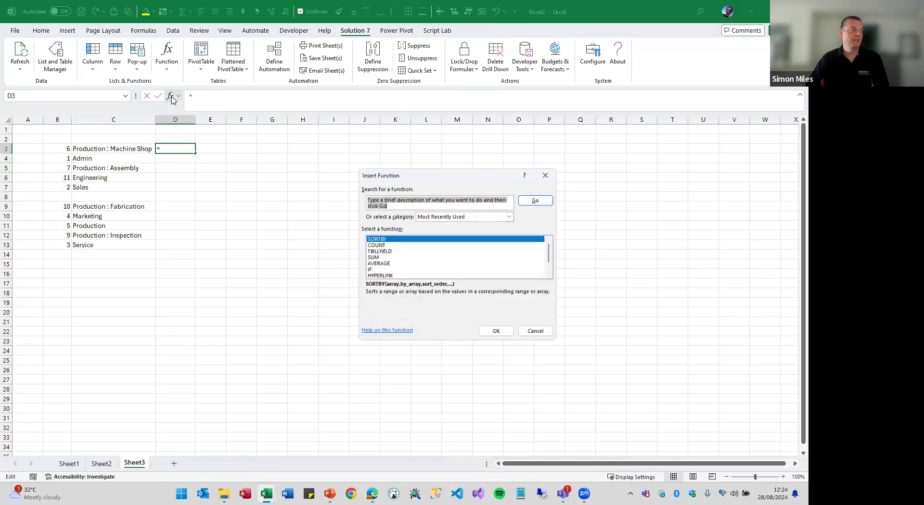
{"action": "left_click", "coordinate": [537, 333]}
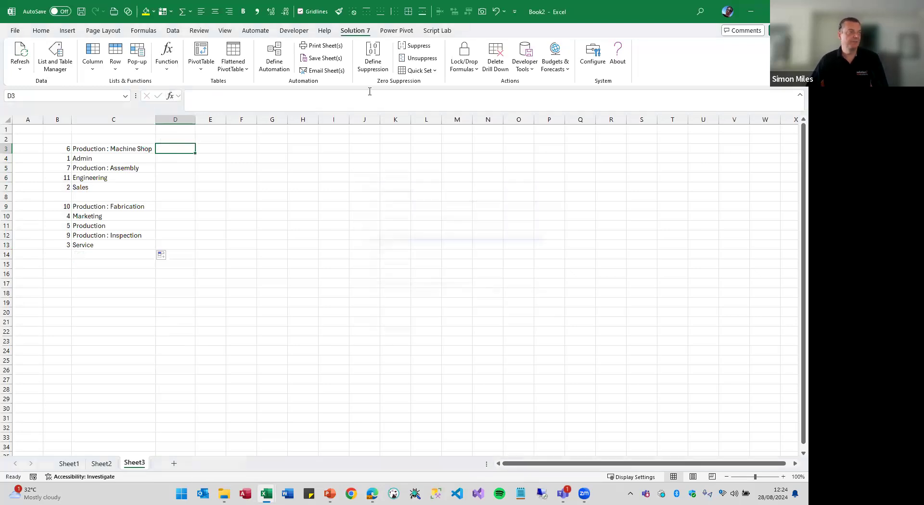
{"action": "left_click", "coordinate": [166, 57]}
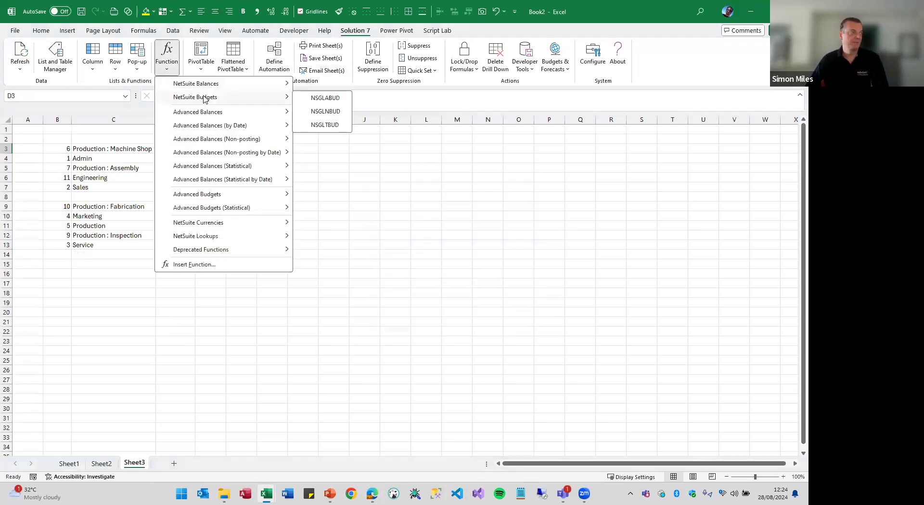
{"action": "left_click", "coordinate": [345, 88]}
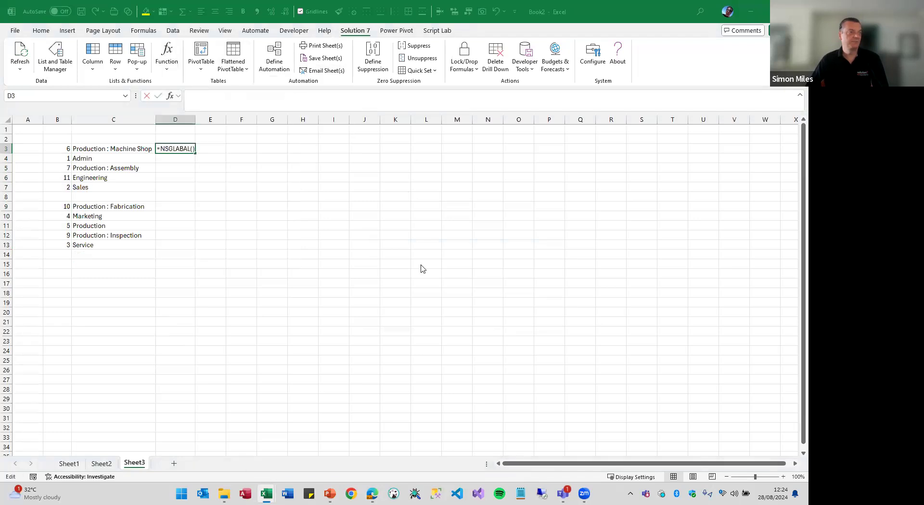
{"action": "left_click", "coordinate": [498, 326]}
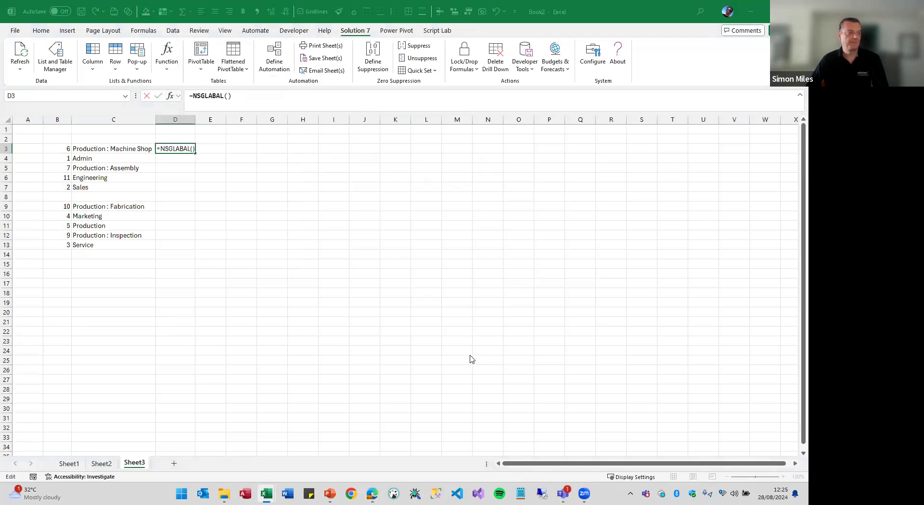
{"action": "left_click", "coordinate": [446, 337]}
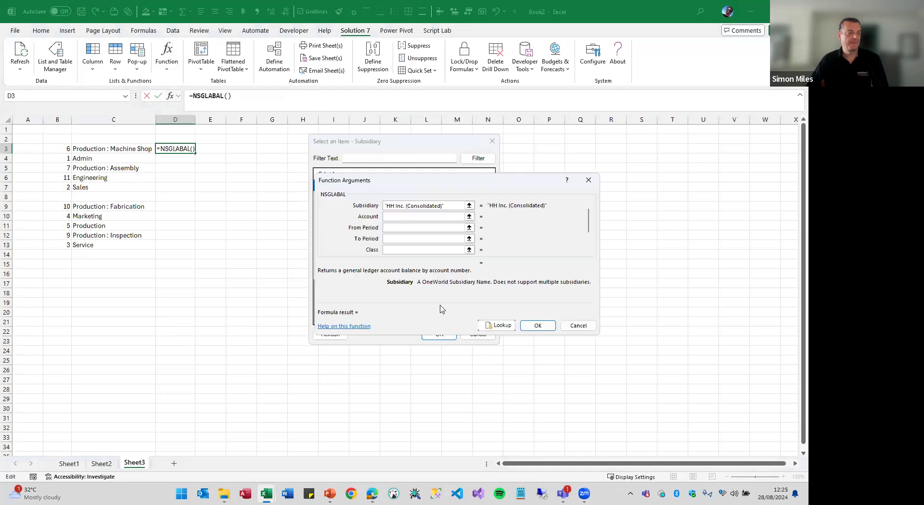
Set the balance function's account to "4*", its from period to Jan 2023 and its to period to Dec 2023
{"action": "type", "text": "\"4*\""}
{"action": "key", "text": "Tab"}
{"action": "type", "text": "Jan"}
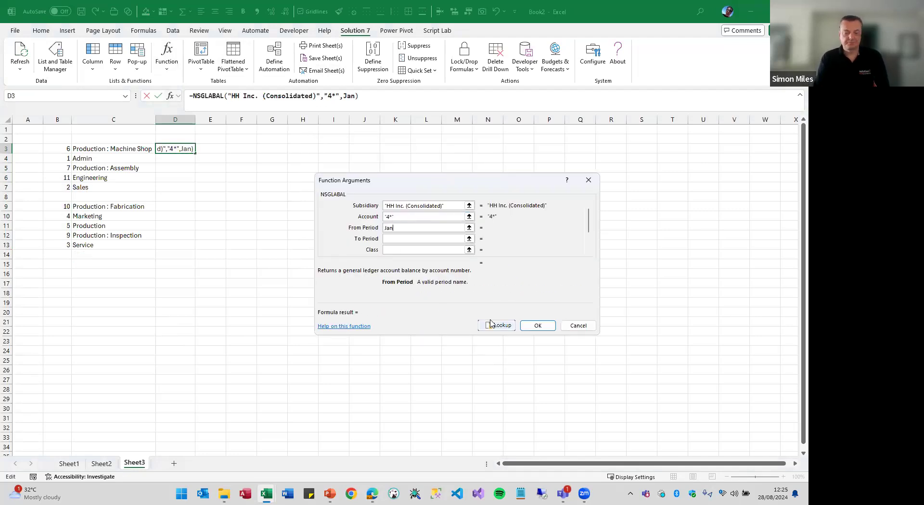
{"action": "type", "text": " 2023"}
{"action": "key", "text": "Tab"}
{"action": "type", "text": "Dec 2023"}
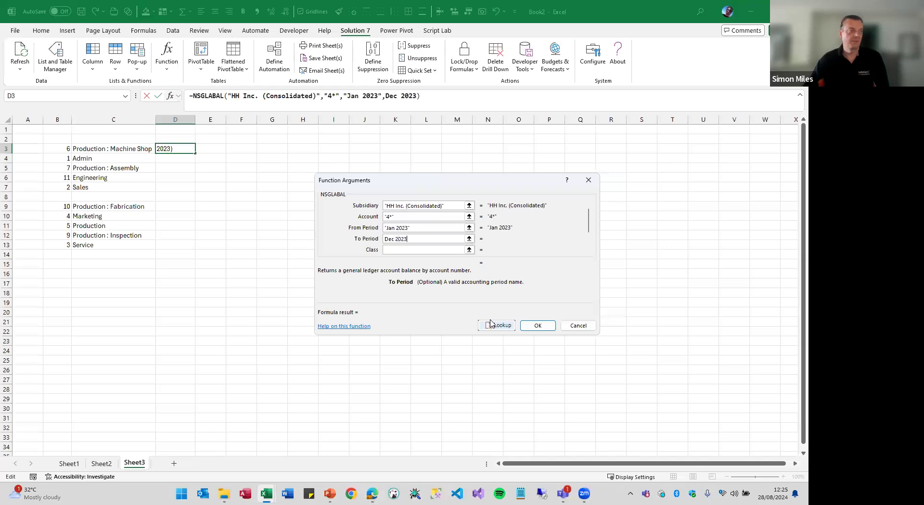
Leave the class empty, set the department to cell C3, insert the NSGLABAL formula and fill it down to D13
{"action": "key", "text": "Tab"}
{"action": "key", "text": "Tab"}
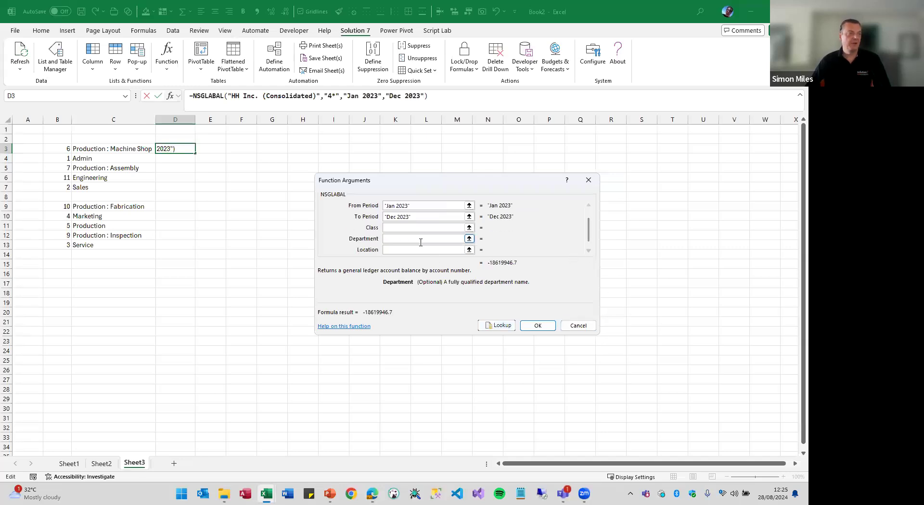
{"action": "left_click", "coordinate": [114, 148]}
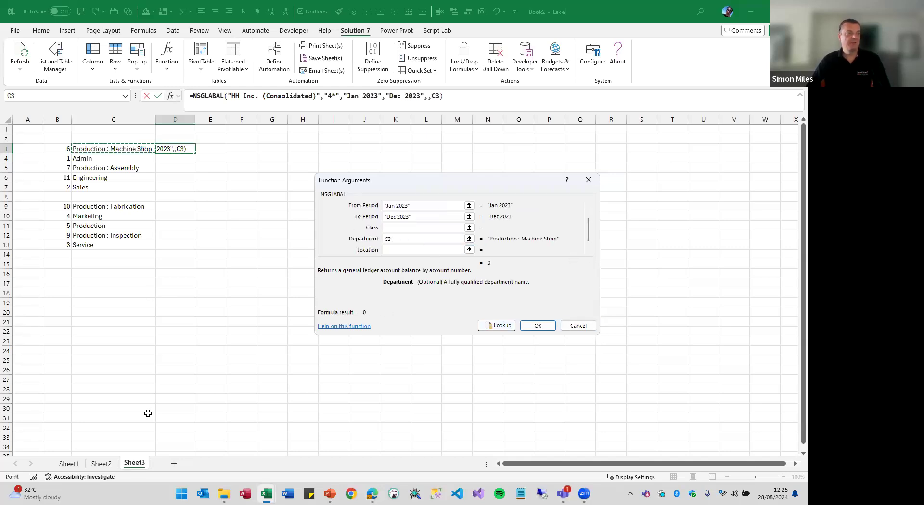
{"action": "left_click", "coordinate": [539, 327]}
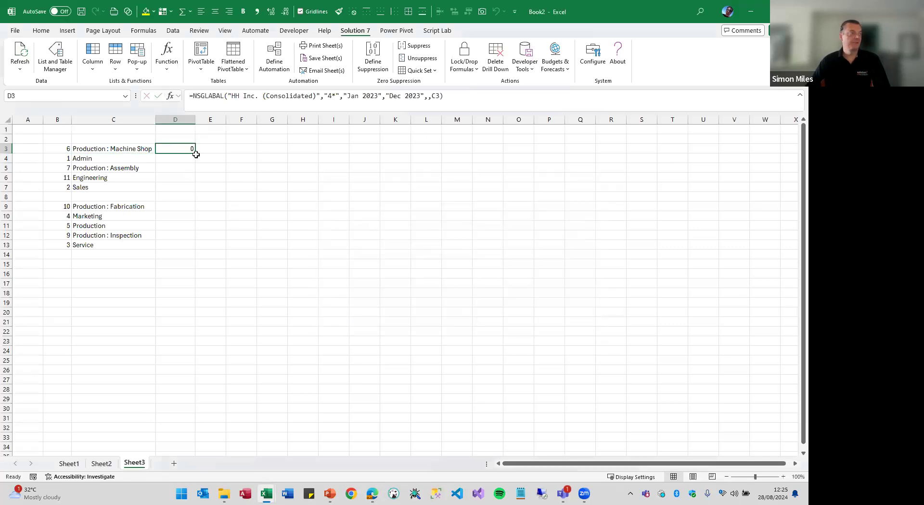
{"action": "left_click_drag", "start_coordinate": [195, 153], "coordinate": [197, 249]}
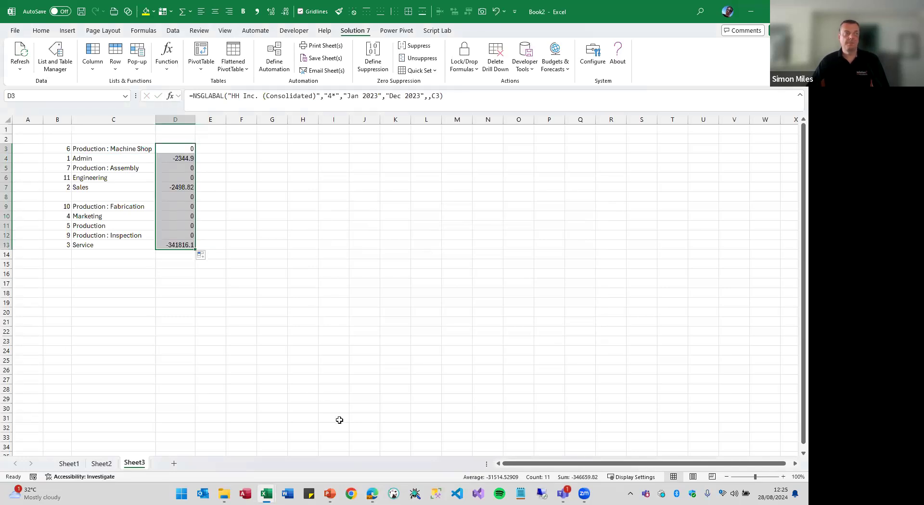
Refresh the current sheet without locked formulas and review the balances in D3:D13 and the department names in C3:C13
{"action": "left_click_drag", "start_coordinate": [130, 147], "coordinate": [123, 239]}
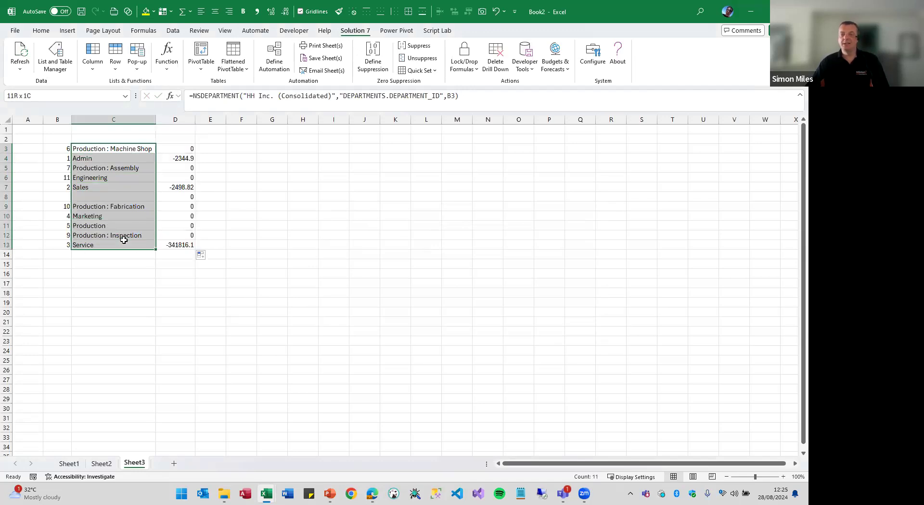
{"action": "left_click", "coordinate": [315, 224]}
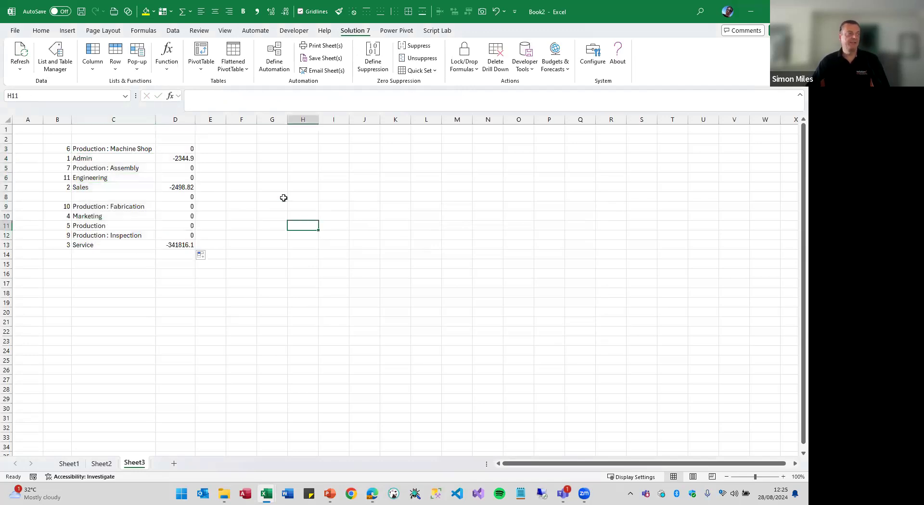
{"action": "left_click", "coordinate": [20, 55]}
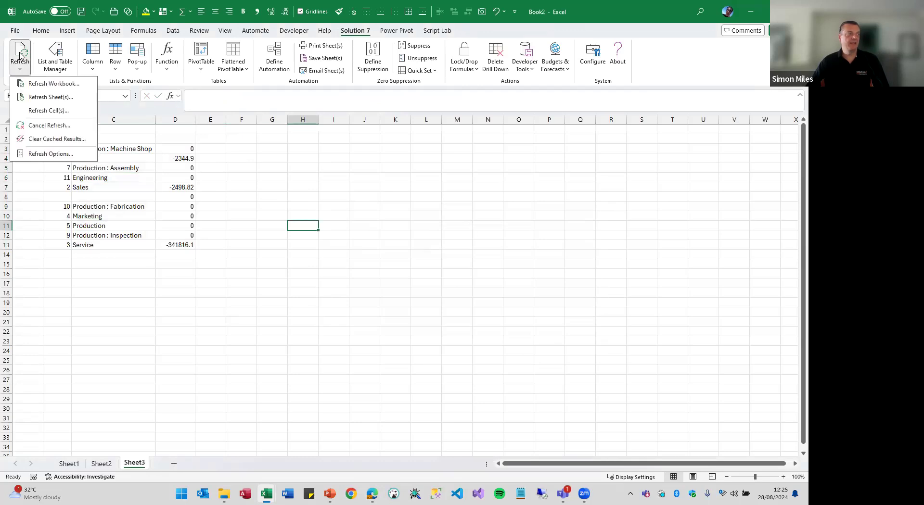
{"action": "left_click", "coordinate": [41, 98]}
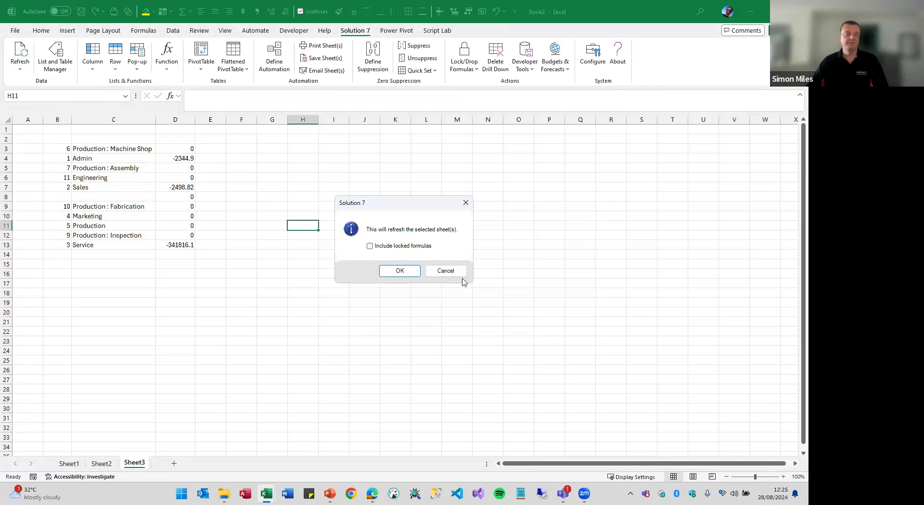
{"action": "left_click", "coordinate": [408, 272]}
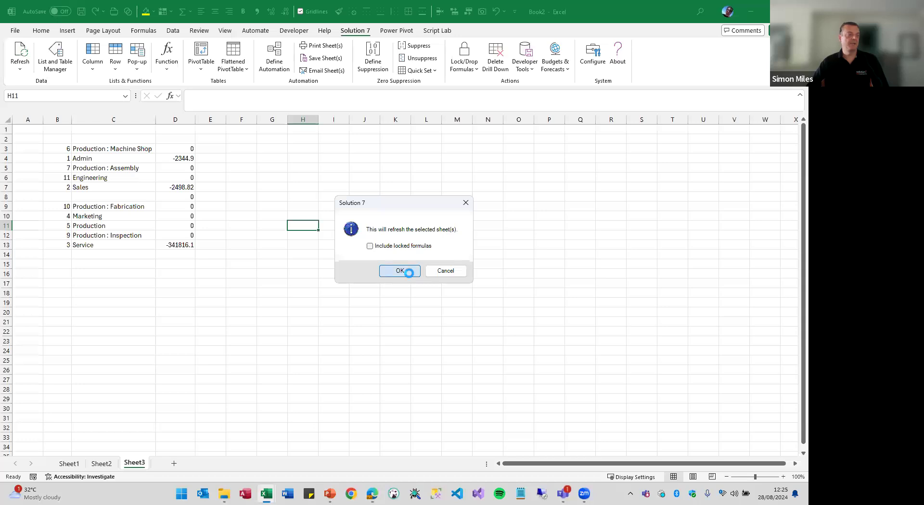
{"action": "left_click_drag", "start_coordinate": [184, 147], "coordinate": [189, 243]}
{"action": "left_click_drag", "start_coordinate": [93, 150], "coordinate": [97, 245]}
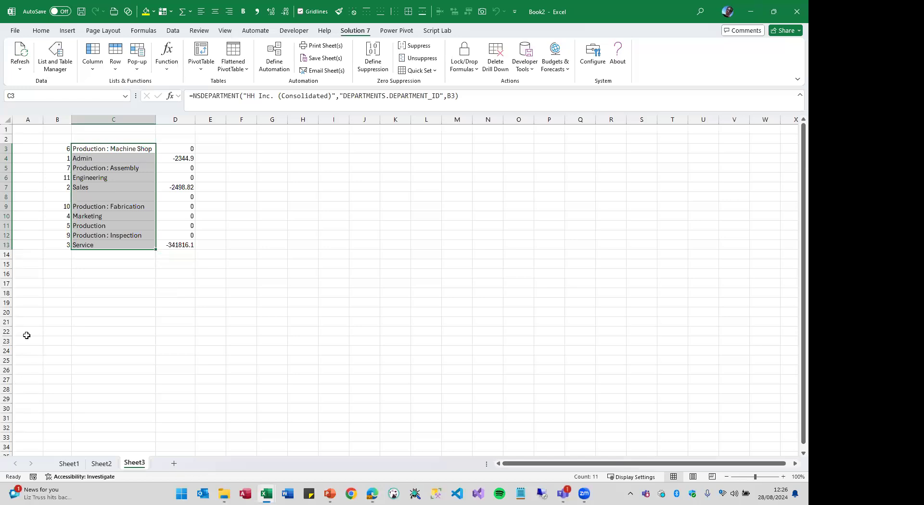
Switch to the Solution 7 Cheat Sheet - Equity Calculations workbook and read its background, test values and formula sections
{"action": "mouse_move", "coordinate": [266, 495]}
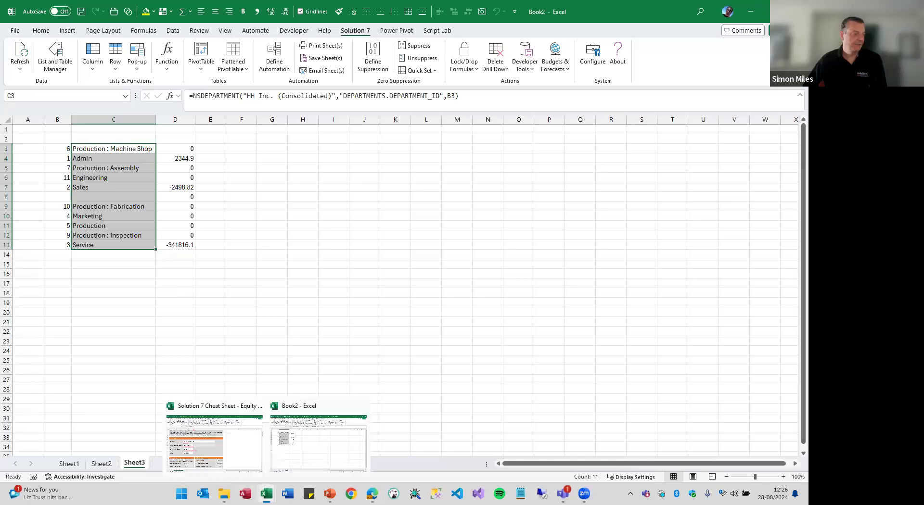
{"action": "left_click", "coordinate": [236, 447]}
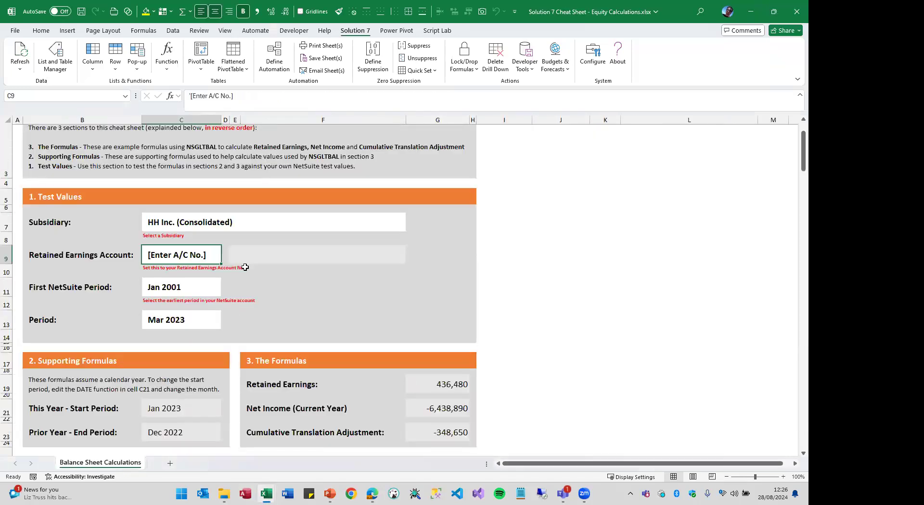
{"action": "scroll", "coordinate": [273, 260], "scroll_direction": "up", "scroll_amount": 2}
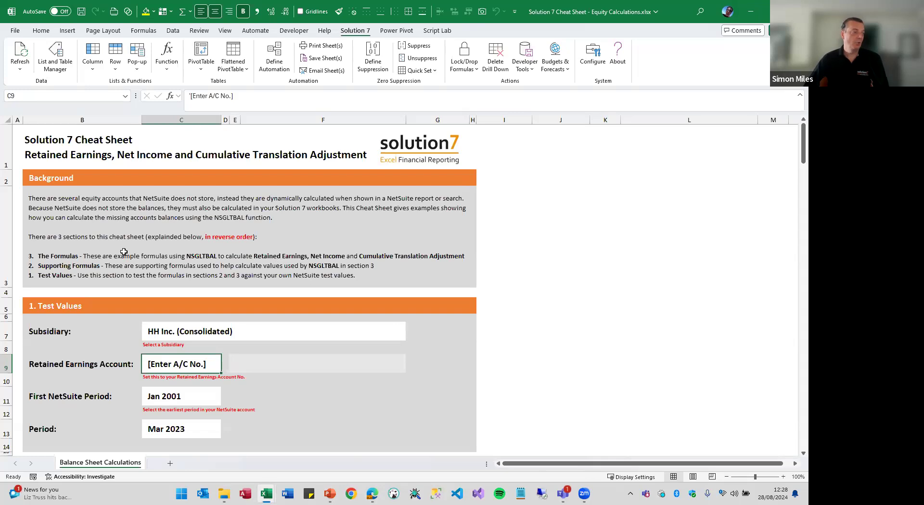
{"action": "scroll", "coordinate": [147, 241], "scroll_direction": "down", "scroll_amount": 3}
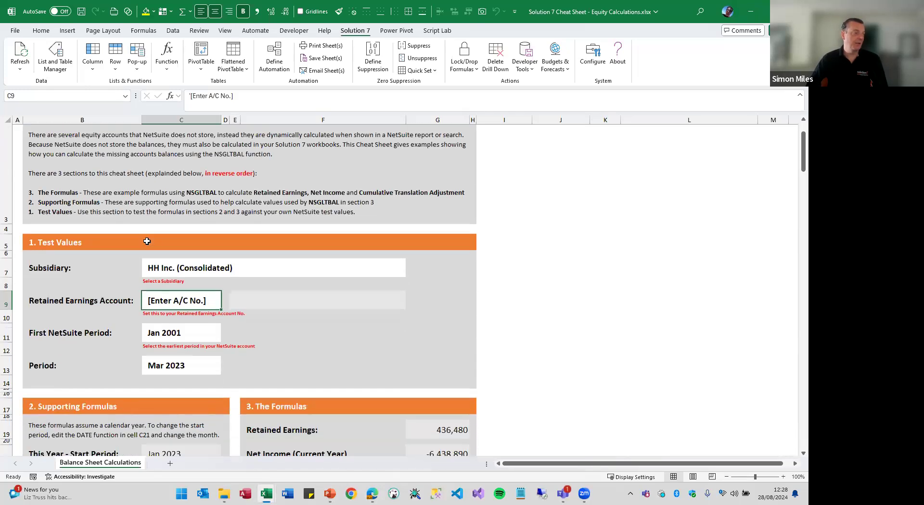
{"action": "scroll", "coordinate": [250, 257], "scroll_direction": "down", "scroll_amount": 3}
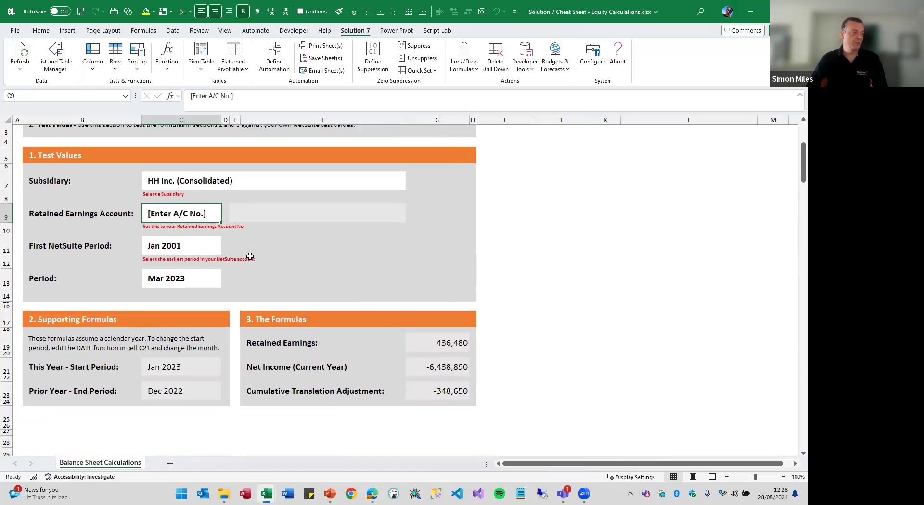
Examine the cheat sheet's formulas for Retained Earnings, Net Income (Current Year) and Cumulative Translation Adjustment
{"action": "left_click", "coordinate": [437, 293]}
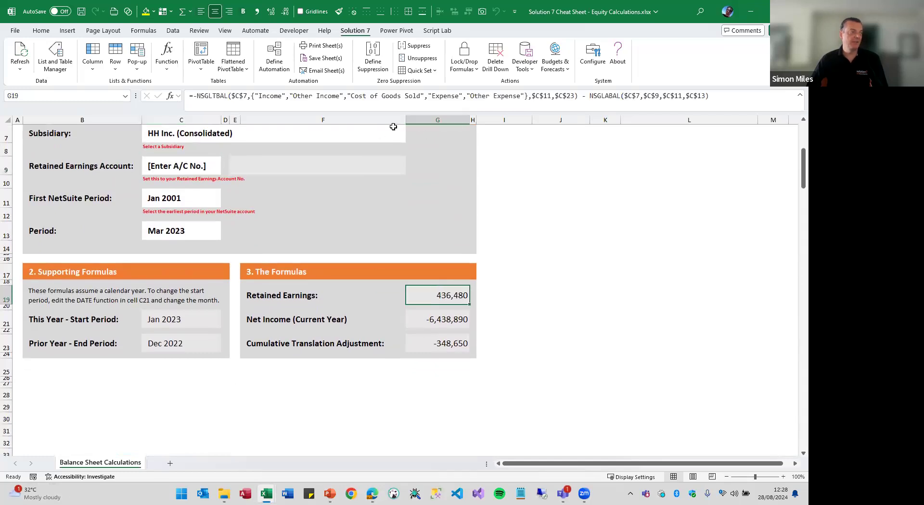
{"action": "left_click_drag", "start_coordinate": [701, 97], "coordinate": [178, 116]}
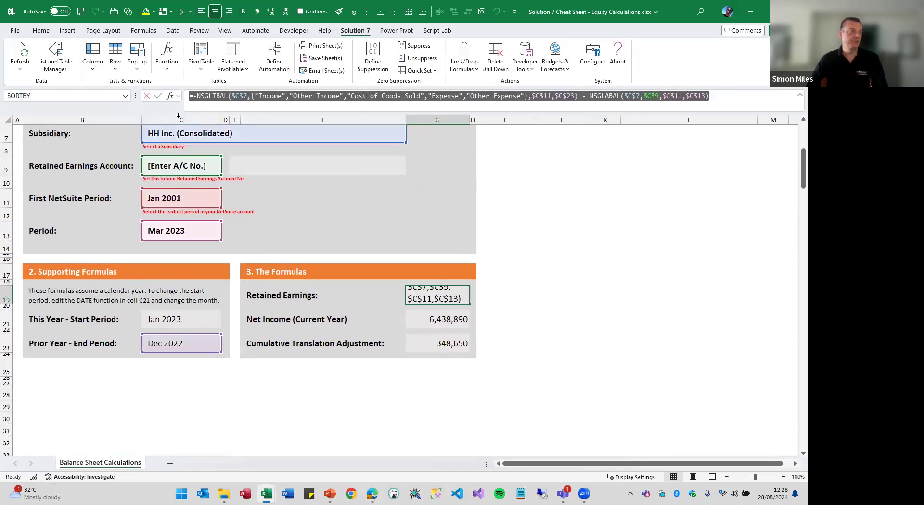
{"action": "key", "text": "Escape"}
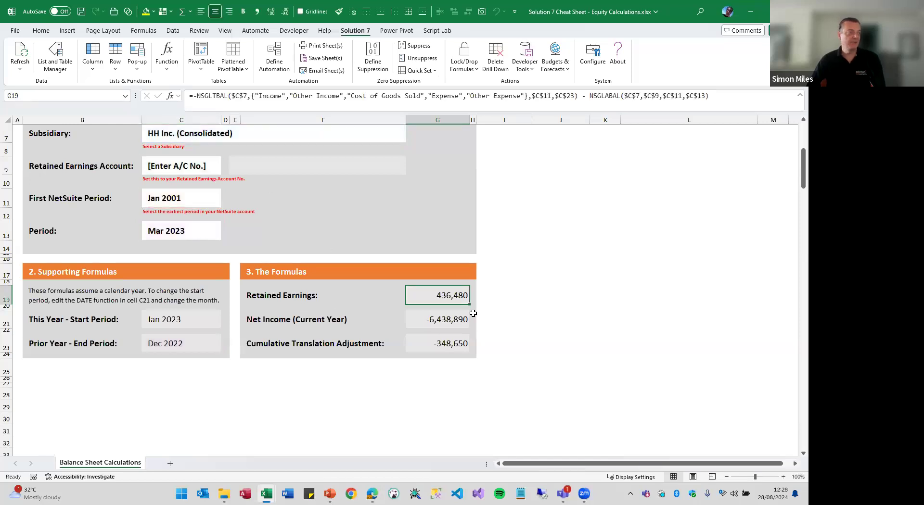
{"action": "left_click", "coordinate": [427, 320]}
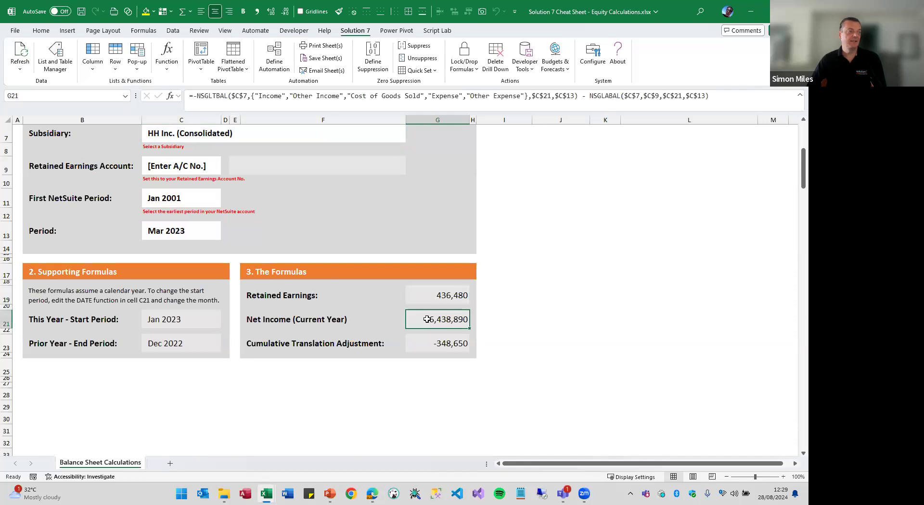
{"action": "left_click", "coordinate": [429, 346]}
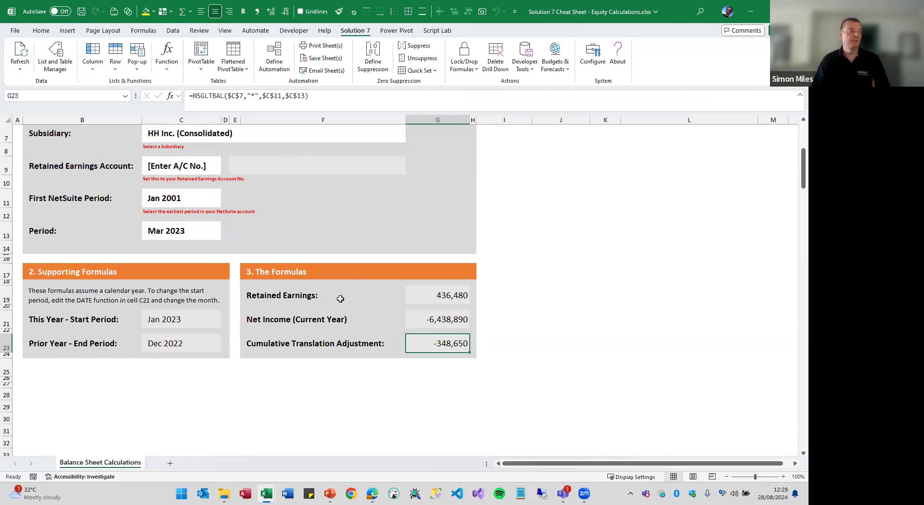
Examine the supporting start-period and end-period formulas in C21 and C23, and review the three equity results in G19:G23
{"action": "scroll", "coordinate": [322, 322], "scroll_direction": "up", "scroll_amount": 1}
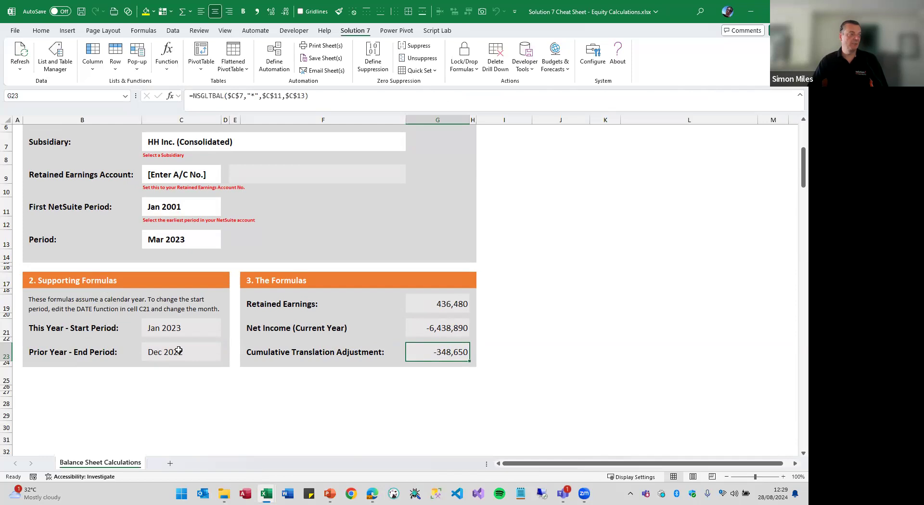
{"action": "left_click", "coordinate": [176, 330]}
{"action": "left_click", "coordinate": [180, 358]}
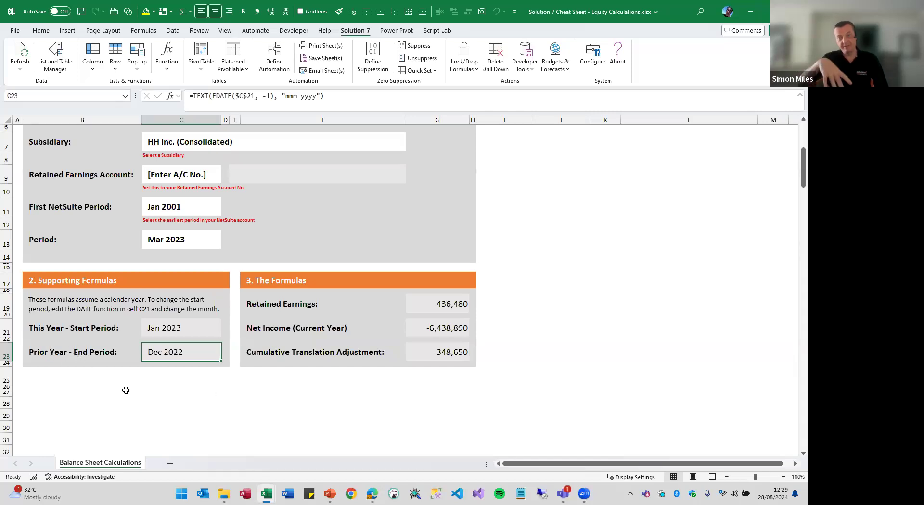
{"action": "scroll", "coordinate": [96, 285], "scroll_direction": "up", "scroll_amount": 1}
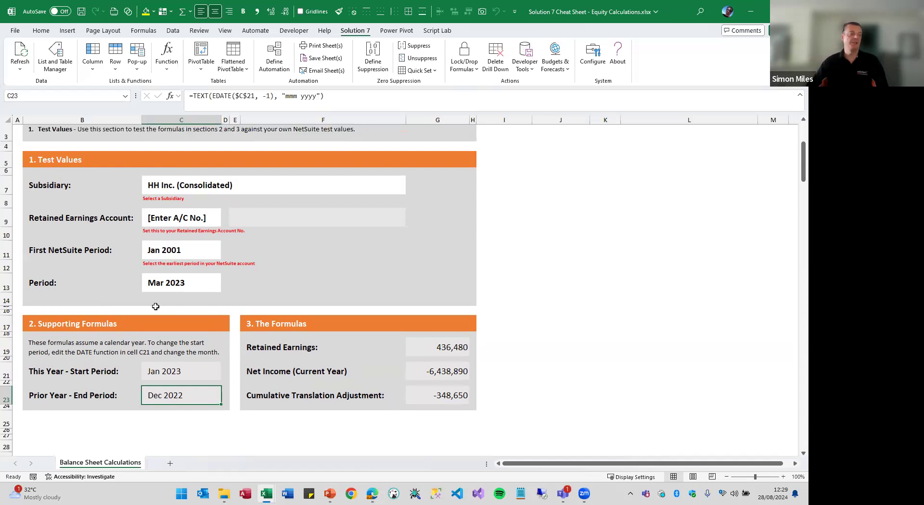
{"action": "left_click_drag", "start_coordinate": [409, 347], "coordinate": [414, 403]}
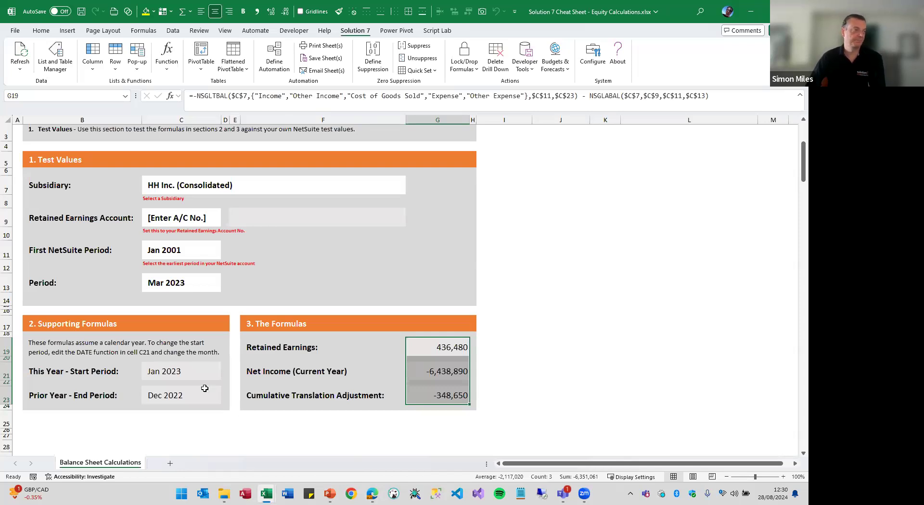
{"action": "scroll", "coordinate": [270, 283], "scroll_direction": "up", "scroll_amount": 2}
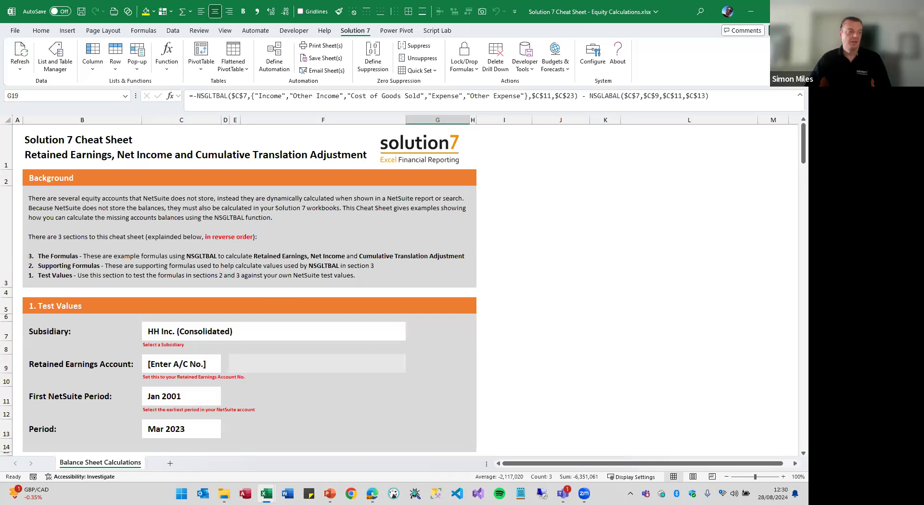
Switch back to the Book2 workbook and add a new worksheet after Sheet3
{"action": "mouse_move", "coordinate": [267, 493]}
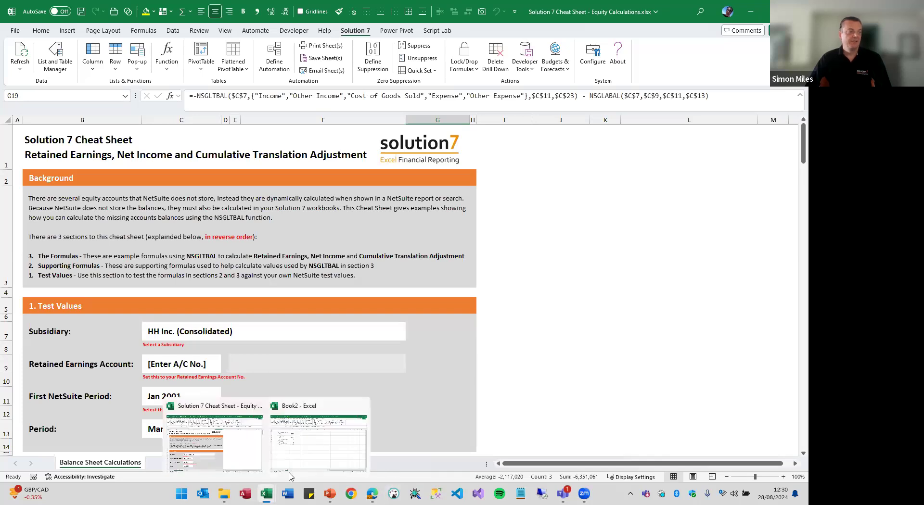
{"action": "left_click", "coordinate": [306, 457]}
{"action": "left_click", "coordinate": [174, 463]}
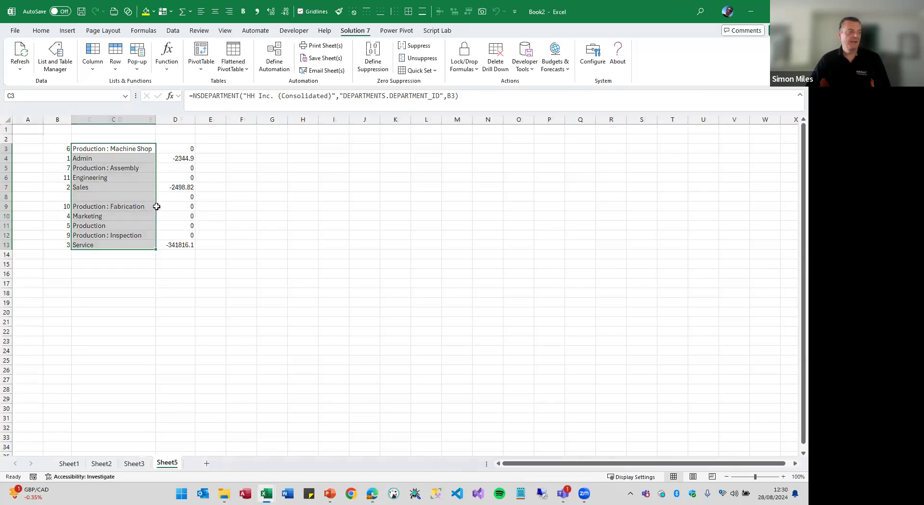
Insert an unfiltered list of locations as a column starting in C3 of the new sheet
{"action": "left_click", "coordinate": [82, 148]}
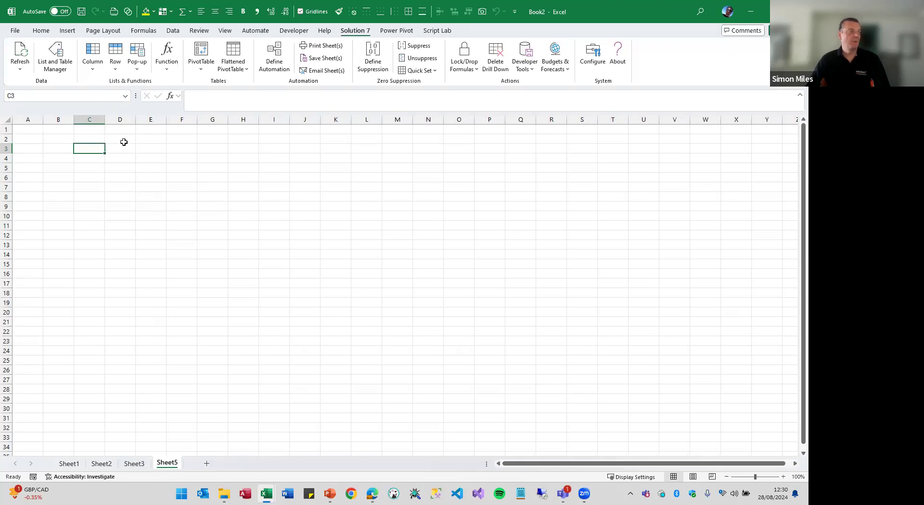
{"action": "left_click", "coordinate": [95, 60]}
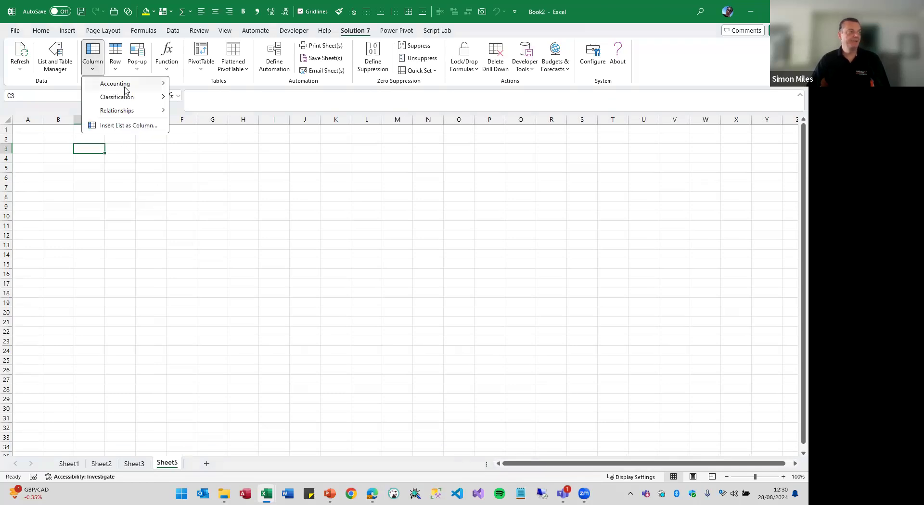
{"action": "mouse_move", "coordinate": [125, 86]}
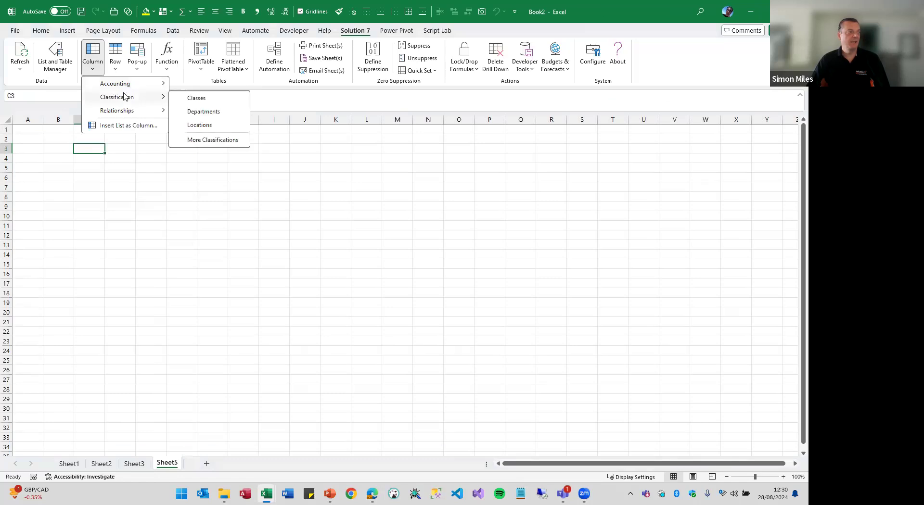
{"action": "left_click", "coordinate": [208, 125]}
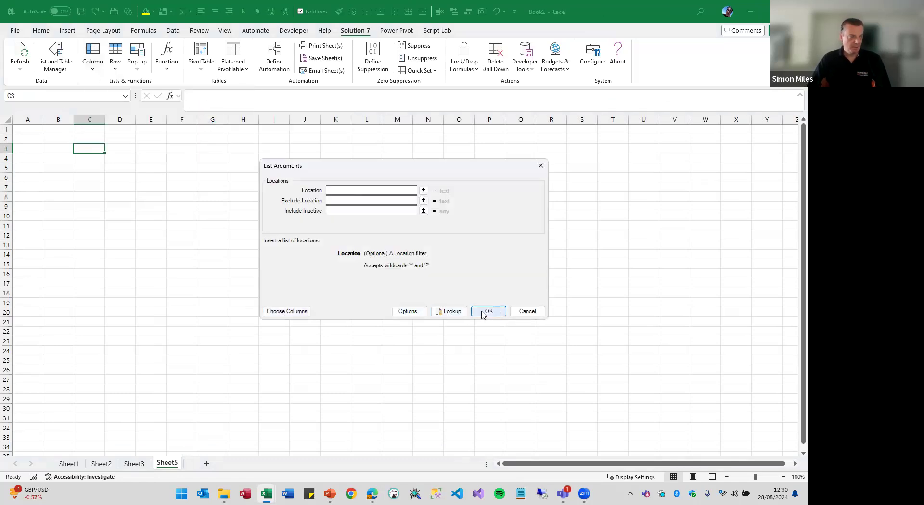
{"action": "left_click", "coordinate": [491, 312]}
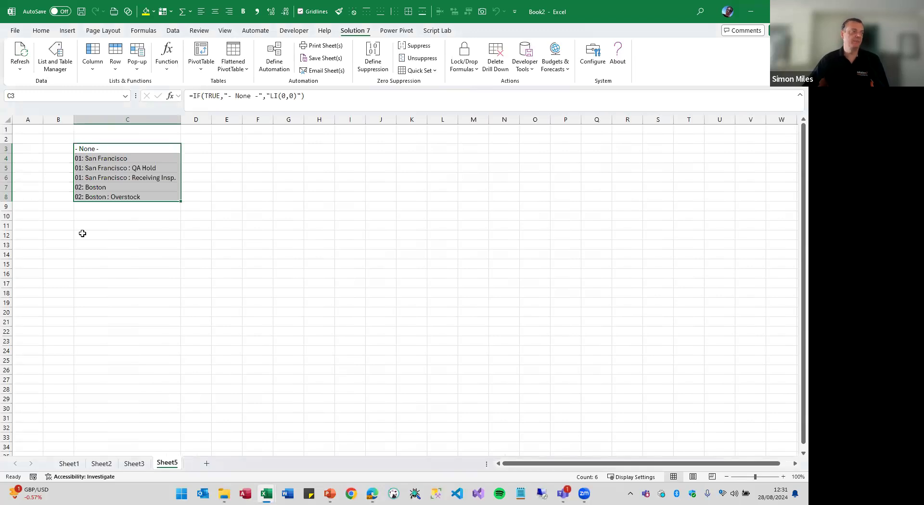
{"action": "left_click", "coordinate": [131, 149]}
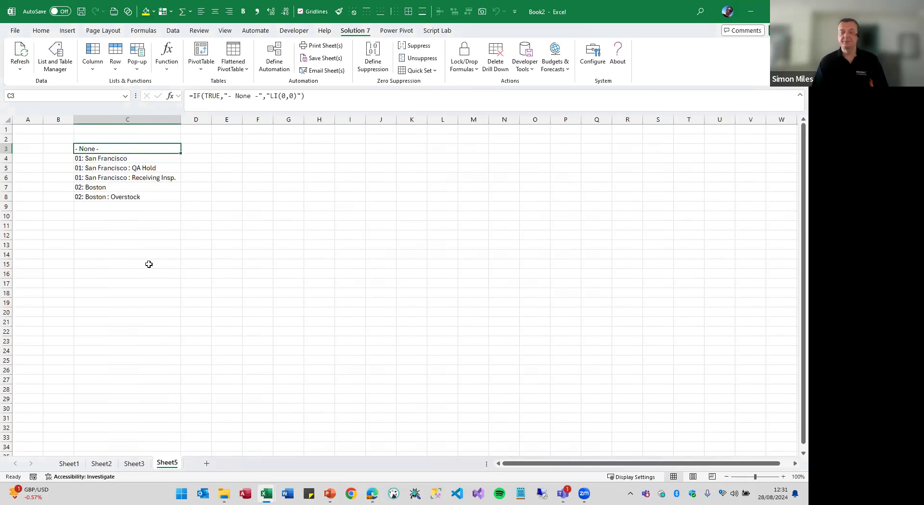
Start an NSGLABAL balance function in D3 with HH Inc. (Consolidated) as the subsidiary
{"action": "left_click", "coordinate": [192, 147]}
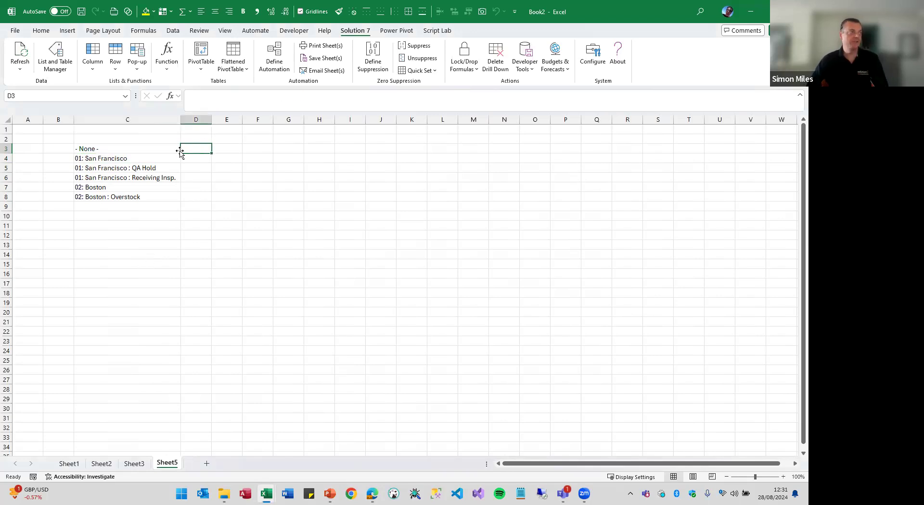
{"action": "left_click", "coordinate": [168, 63]}
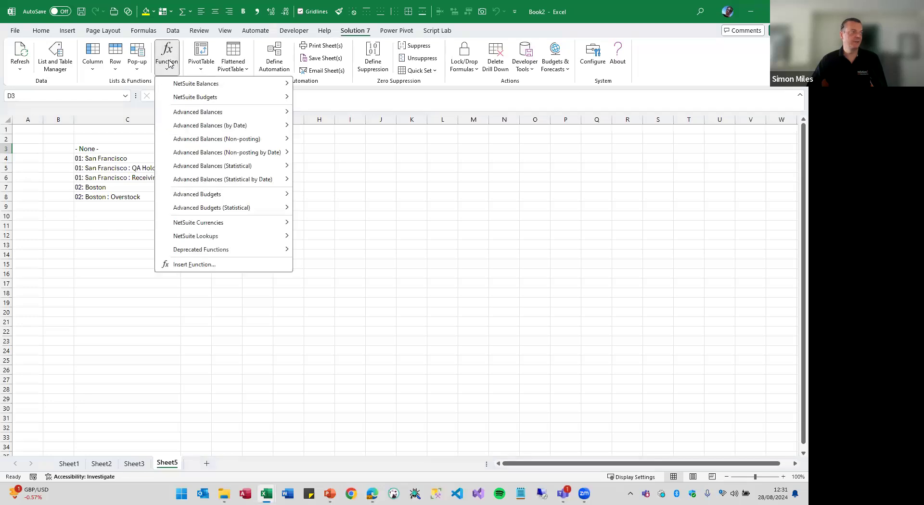
{"action": "mouse_move", "coordinate": [207, 89]}
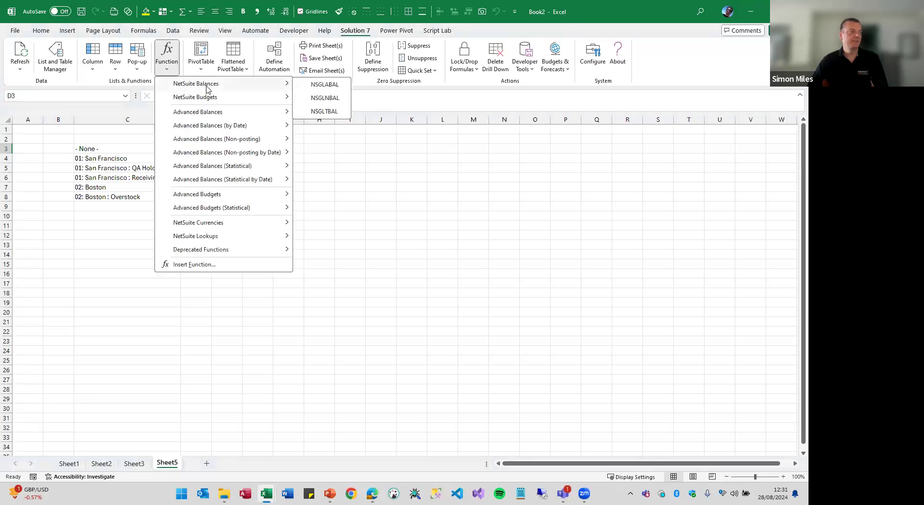
{"action": "left_click", "coordinate": [330, 85]}
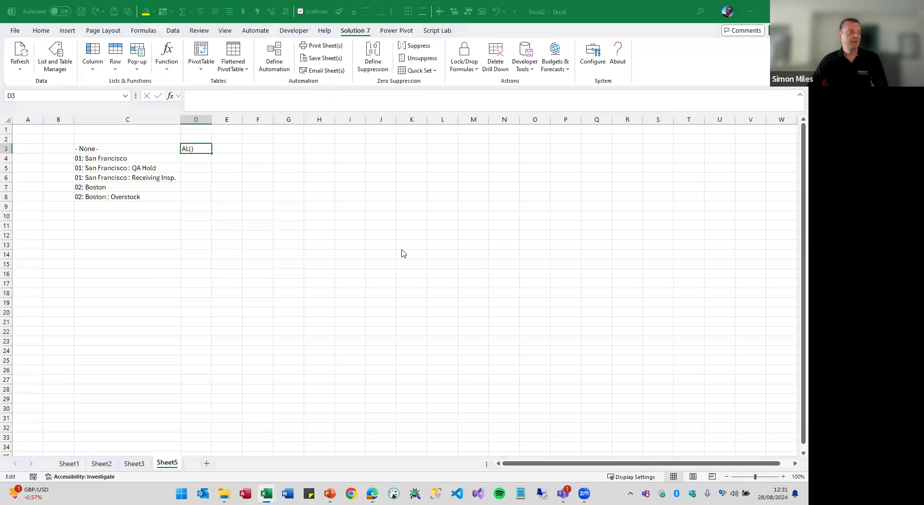
{"action": "left_click", "coordinate": [495, 322]}
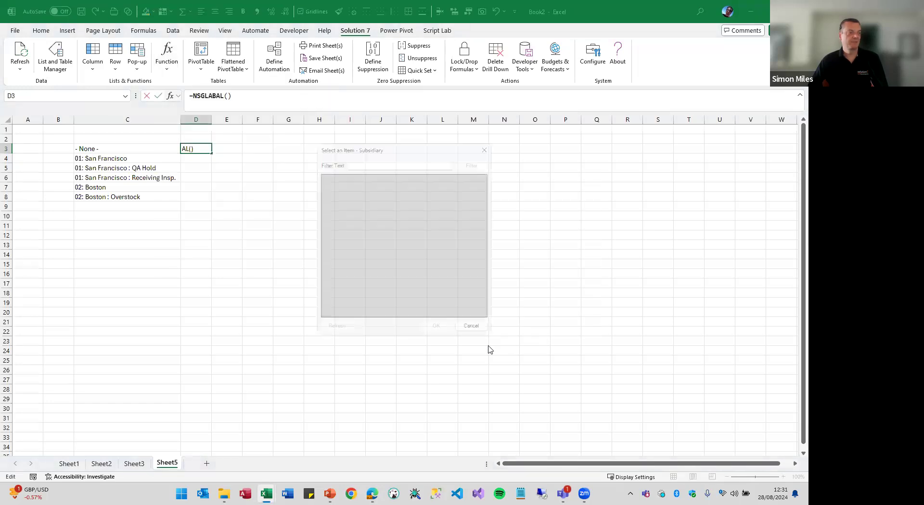
{"action": "left_click", "coordinate": [441, 336]}
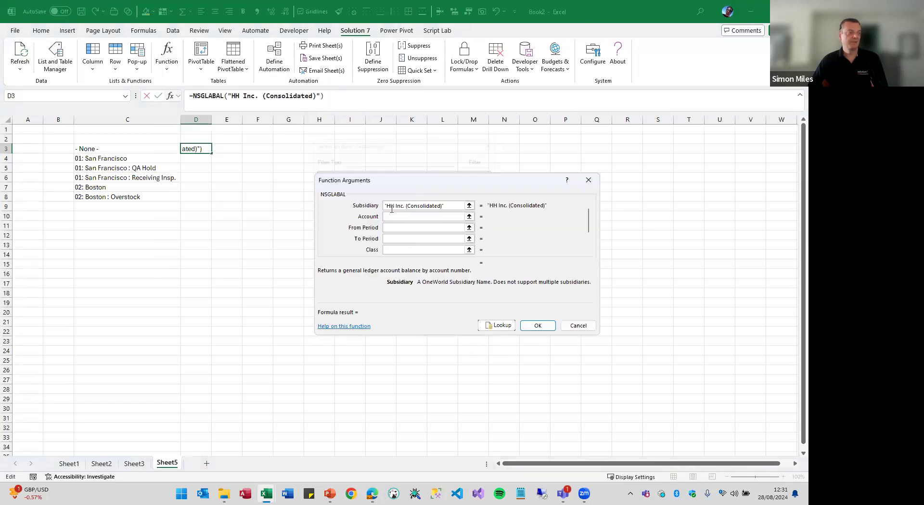
Complete the D3 balance function with account "4*", periods Jan 2023 to Dec 2023, and the location taken from C3
{"action": "left_click", "coordinate": [397, 216]}
{"action": "type", "text": "*"}
{"action": "key", "text": "Tab"}
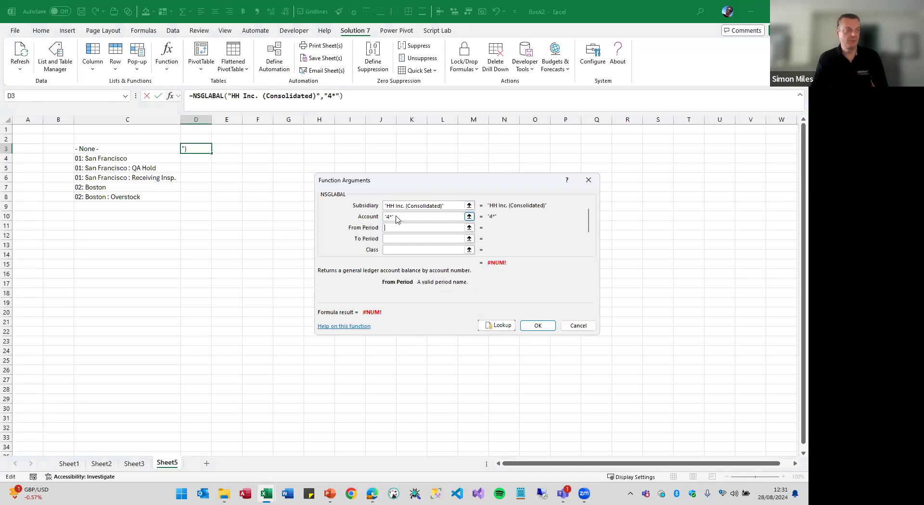
{"action": "type", "text": "Jan 2023"}
{"action": "key", "text": "Tab"}
{"action": "type", "text": "Dec 2023"}
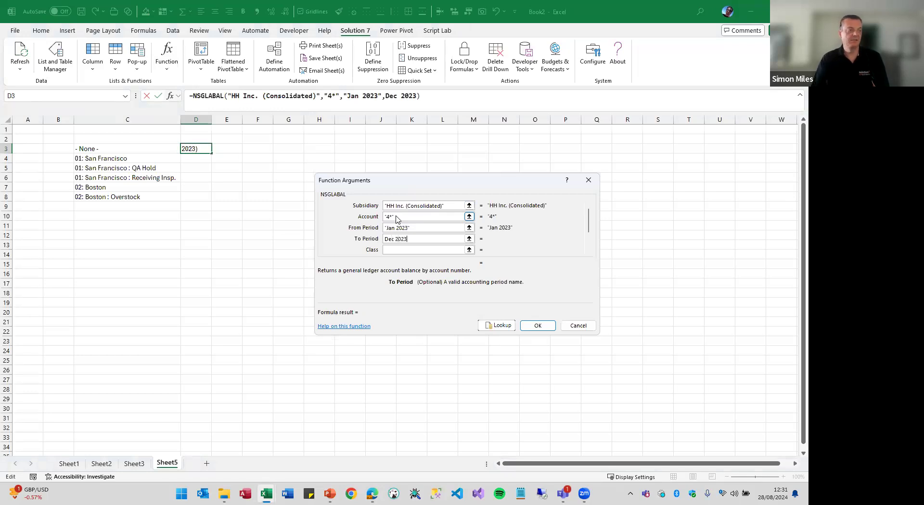
{"action": "key", "text": "Tab"}
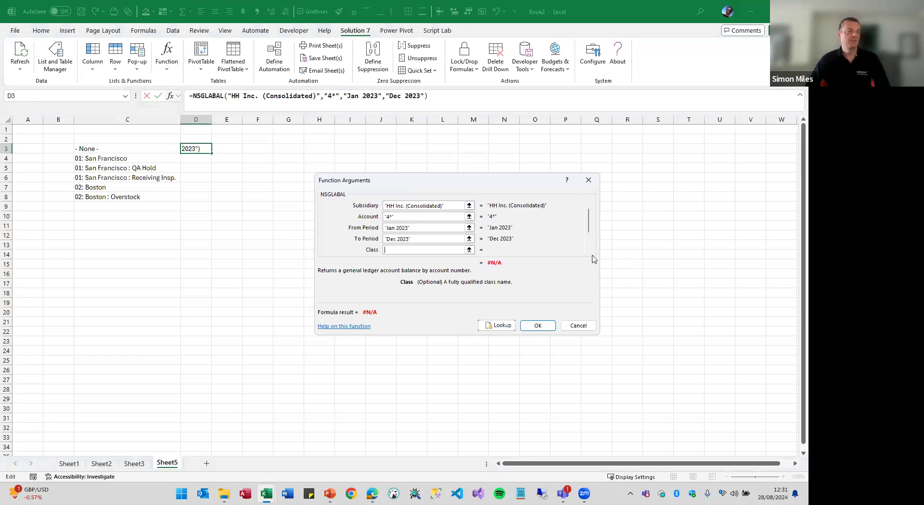
{"action": "key", "text": "Tab"}
{"action": "key", "text": "Tab"}
{"action": "left_click", "coordinate": [88, 149]}
{"action": "left_click", "coordinate": [538, 326]}
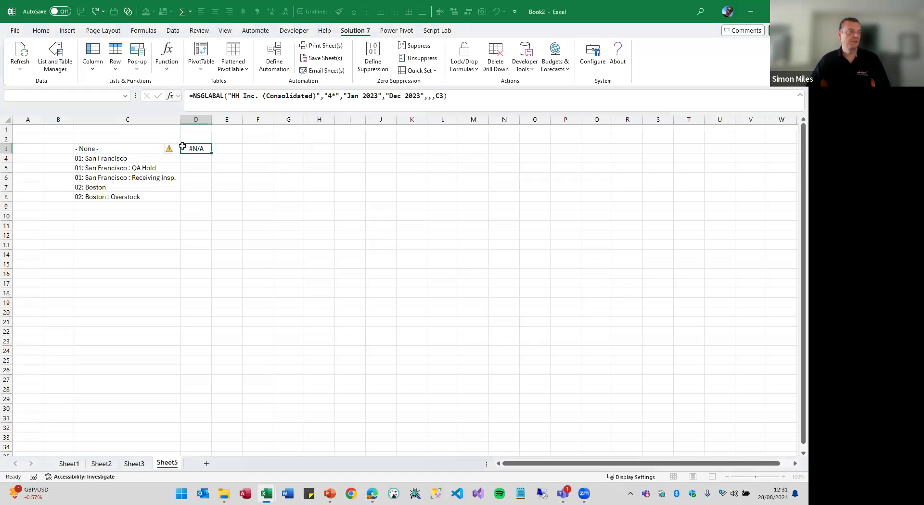
Widen column D, copy the balance formula down to D8 and apply the comma number format to D3:D8
{"action": "left_click_drag", "start_coordinate": [212, 120], "coordinate": [232, 120]}
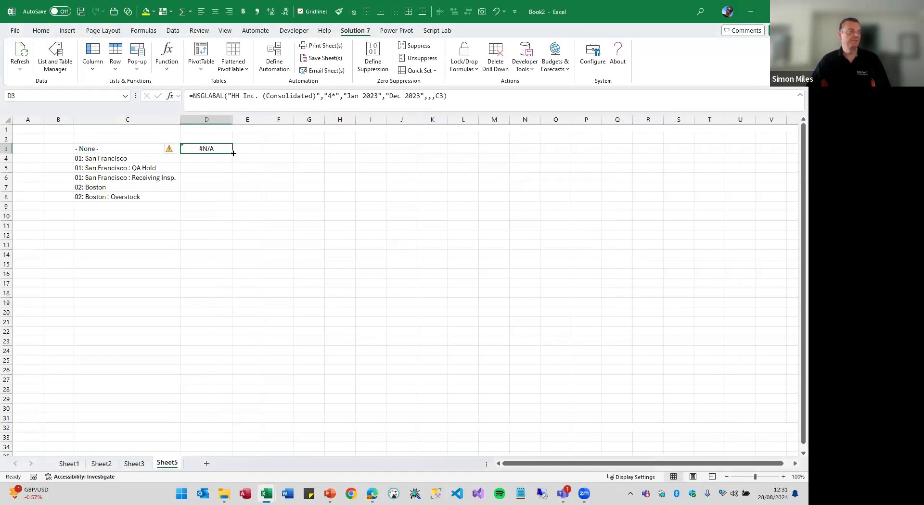
{"action": "double_click", "coordinate": [232, 153]}
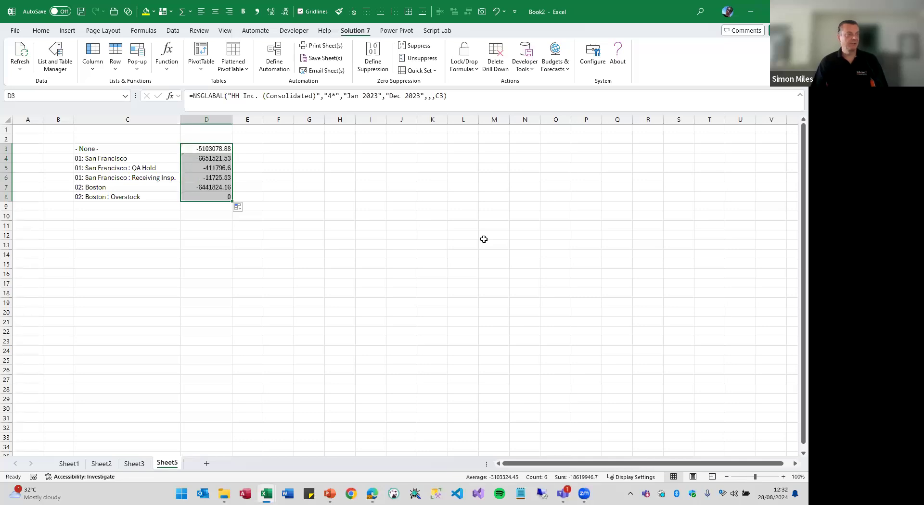
{"action": "left_click", "coordinate": [257, 11]}
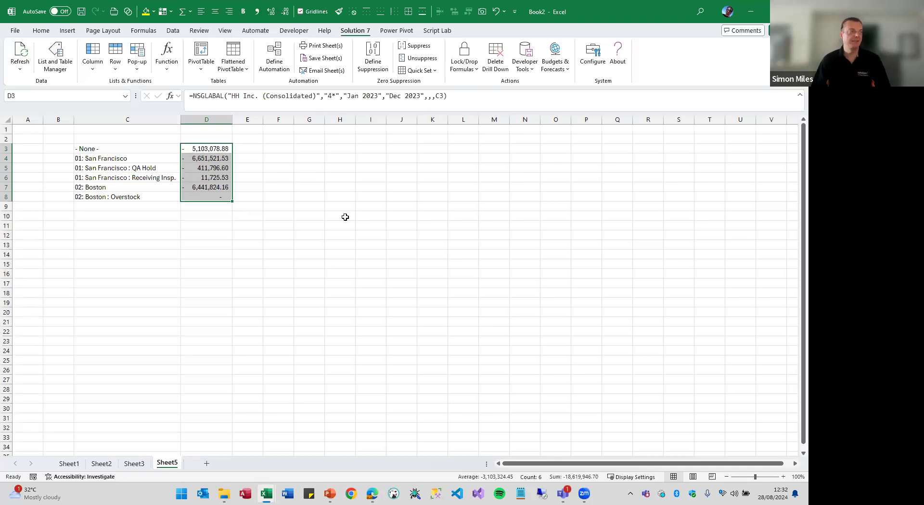
Add another worksheet and start a Transactions - Posted flattened PivotTable in B2 for subsidiary HH Inc. (Consolidated)
{"action": "left_click", "coordinate": [278, 149]}
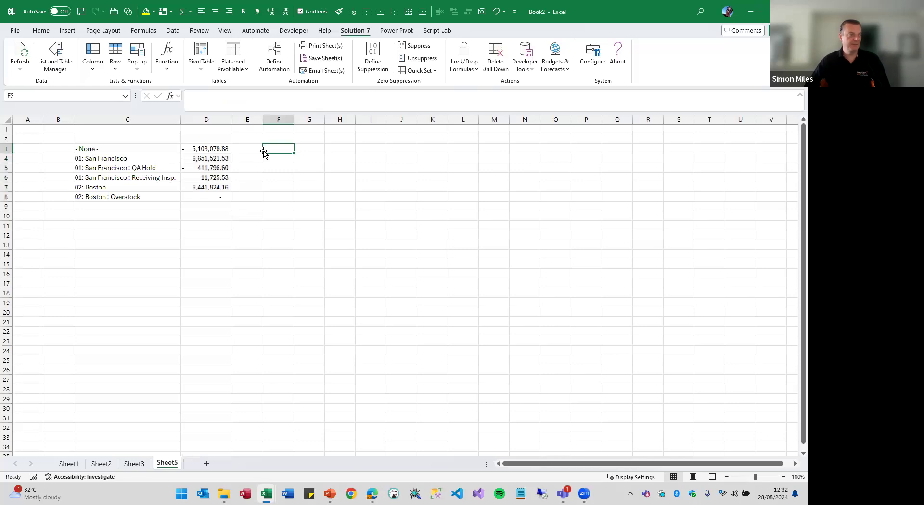
{"action": "left_click", "coordinate": [206, 465]}
{"action": "left_click", "coordinate": [62, 138]}
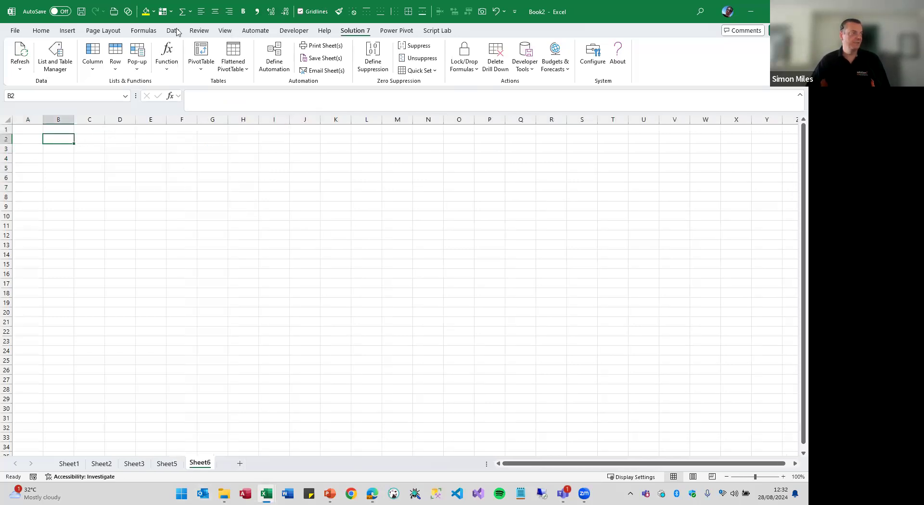
{"action": "left_click", "coordinate": [238, 64]}
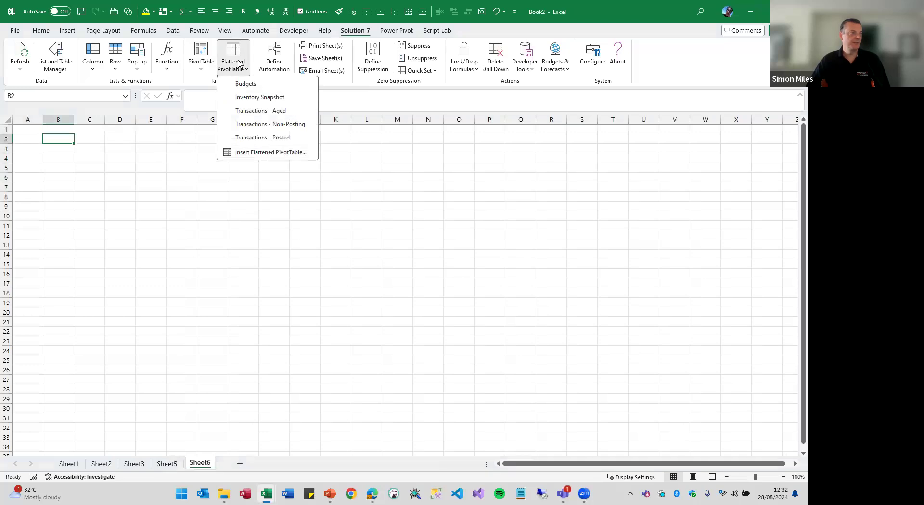
{"action": "left_click", "coordinate": [262, 138]}
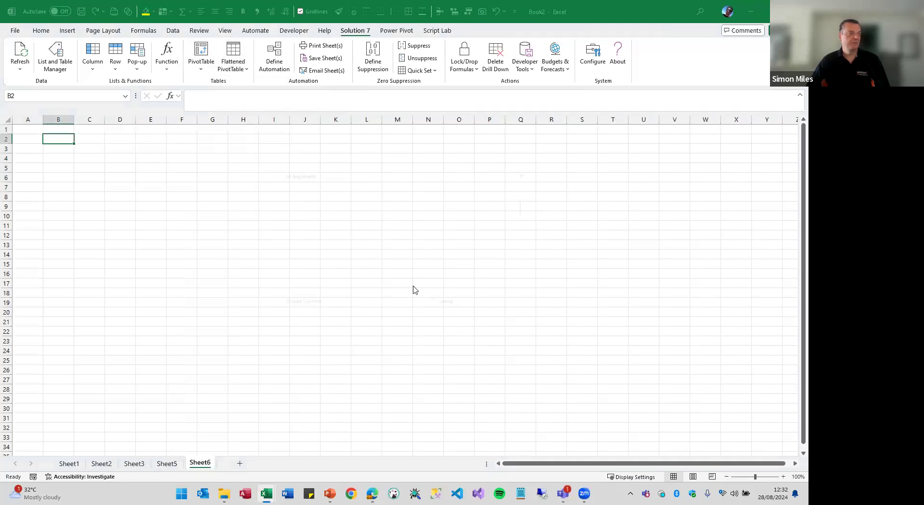
{"action": "left_click", "coordinate": [450, 312]}
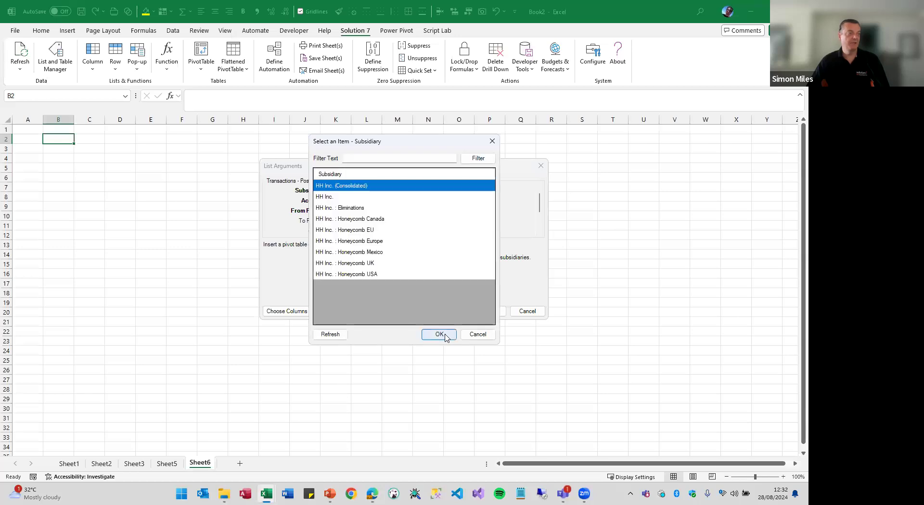
{"action": "left_click", "coordinate": [445, 335]}
Set the posted transactions table's account filter to "4*", From Period to "Jaqn 2023" and To Period to "Dec 2023"
{"action": "left_click", "coordinate": [346, 201]}
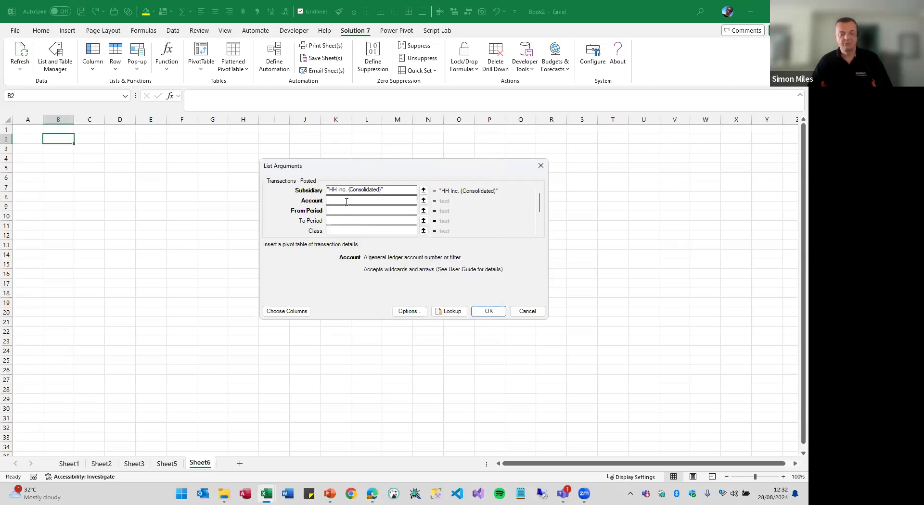
{"action": "type", "text": "4*"}
{"action": "key", "text": "Tab"}
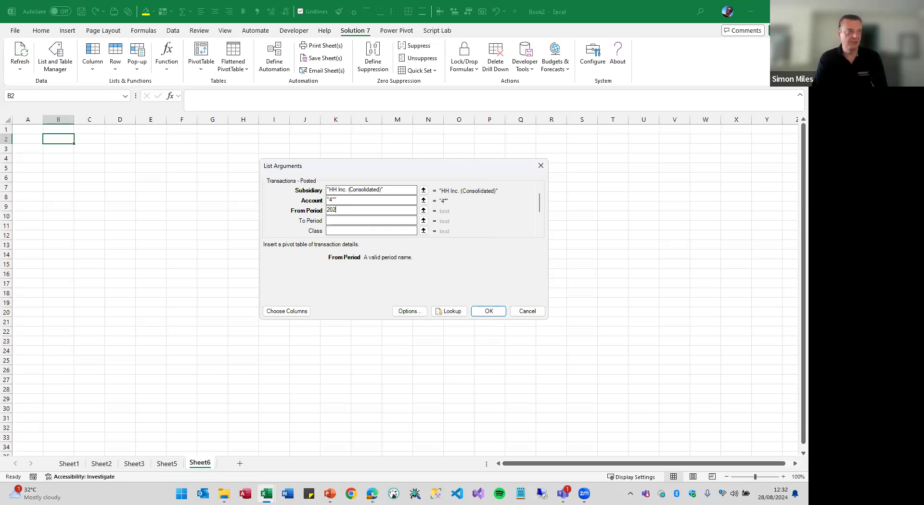
{"action": "key", "text": "BackSpace"}
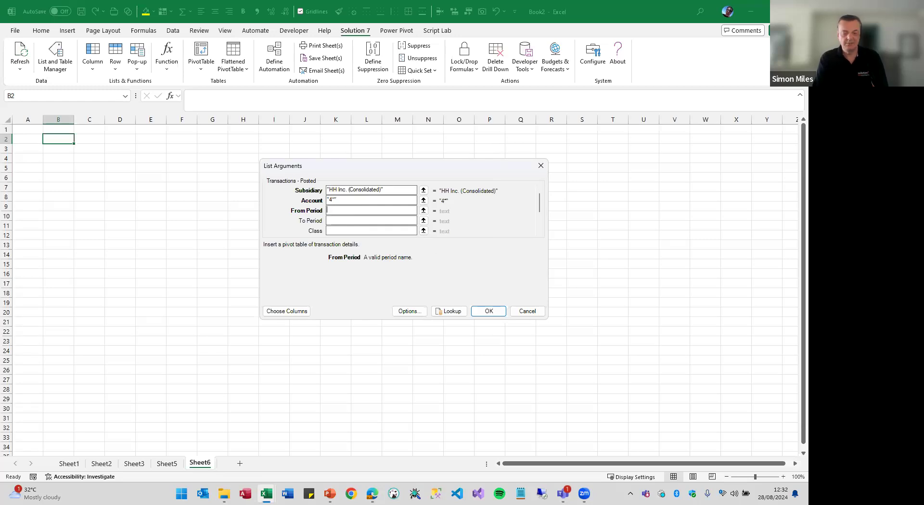
{"action": "type", "text": "Jaqn 2023"}
{"action": "key", "text": "Tab"}
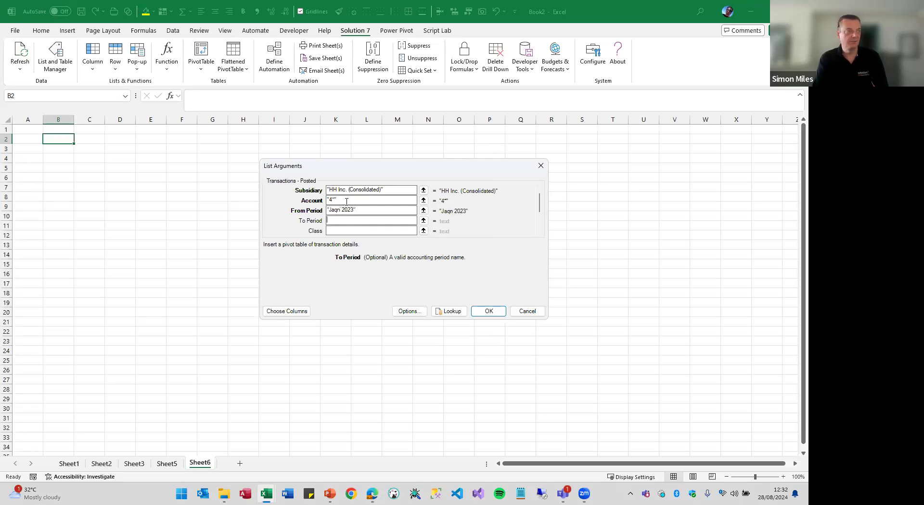
{"action": "type", "text": "Dec 2021="}
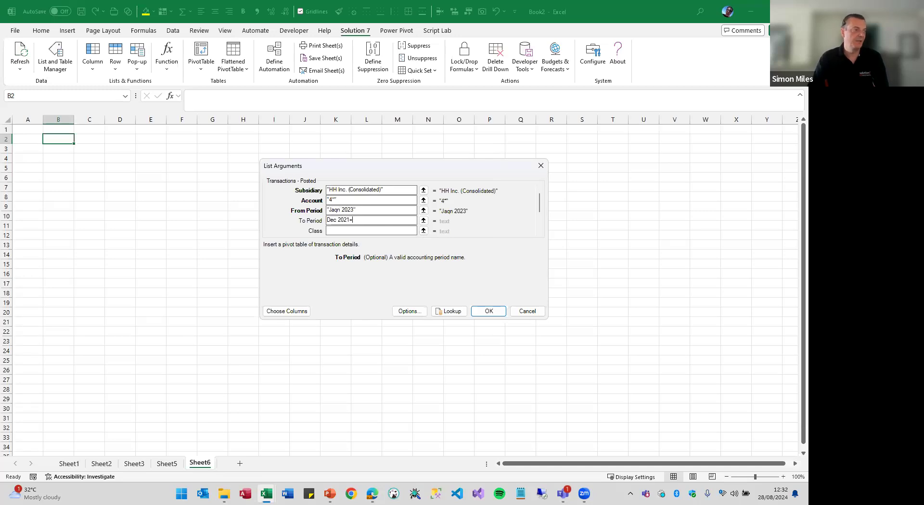
{"action": "key", "text": "BackSpace"}
{"action": "type", "text": "3"}
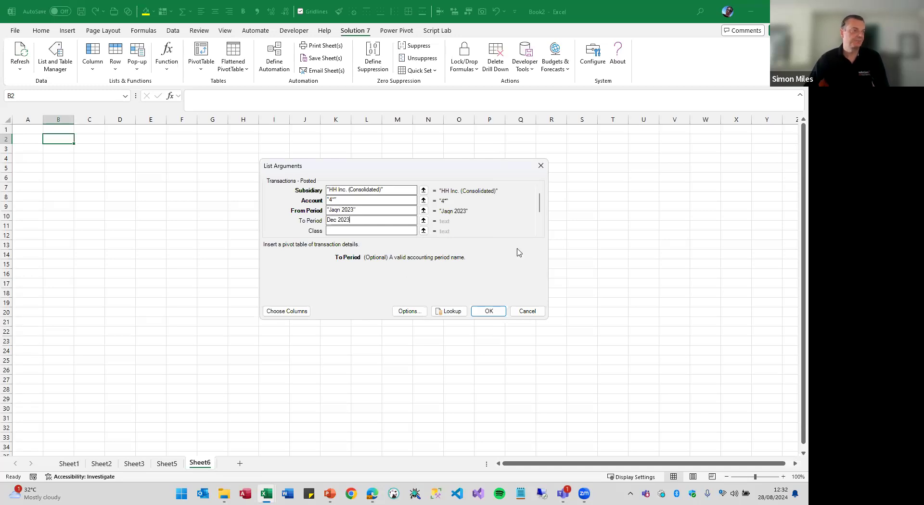
Add the Full Name field from Locations to the posted transactions table's columns, between Account Name and Memo
{"action": "left_click", "coordinate": [540, 233]}
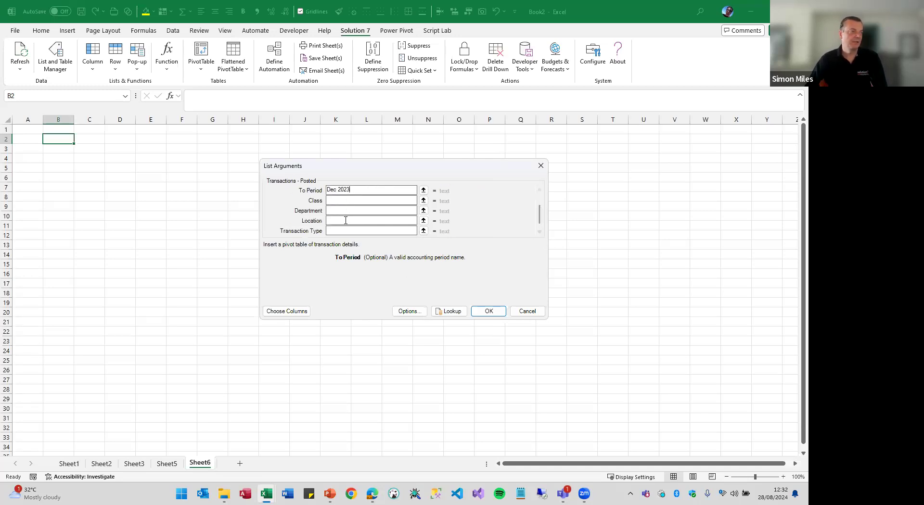
{"action": "left_click", "coordinate": [295, 312]}
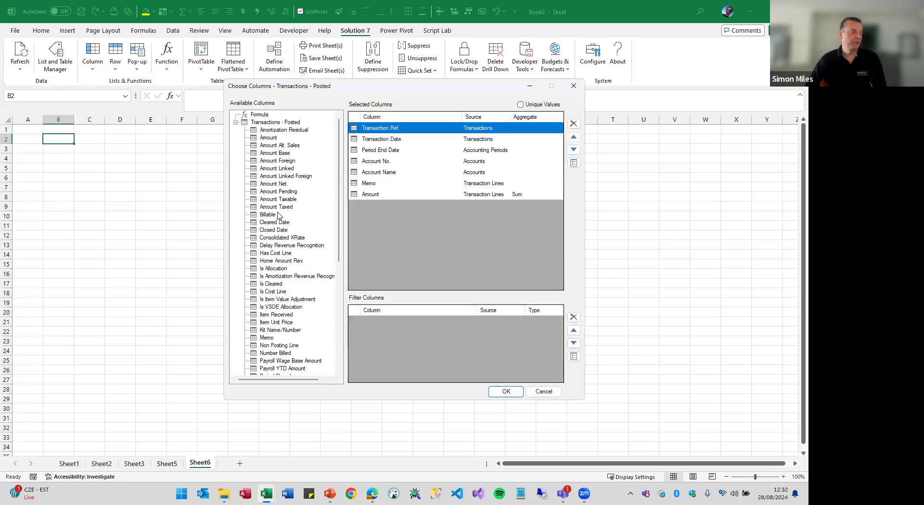
{"action": "left_click_drag", "start_coordinate": [338, 216], "coordinate": [342, 313]}
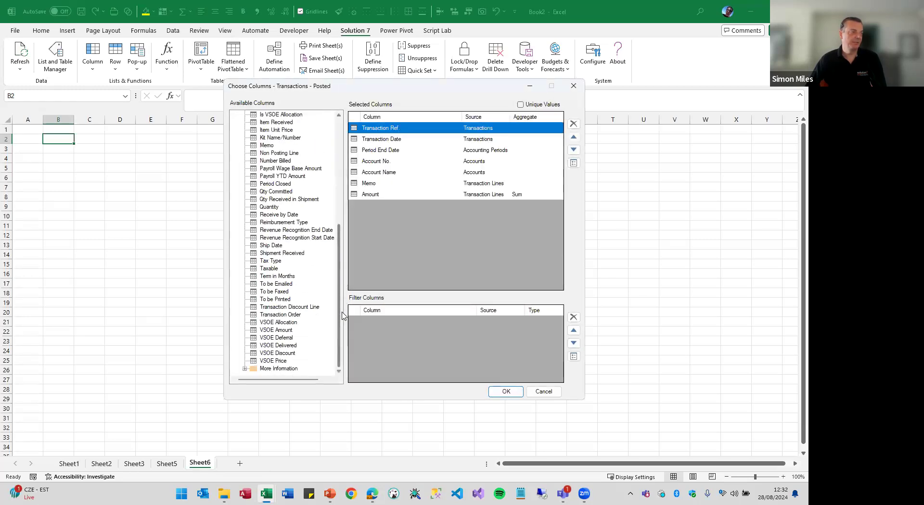
{"action": "left_click", "coordinate": [246, 370]}
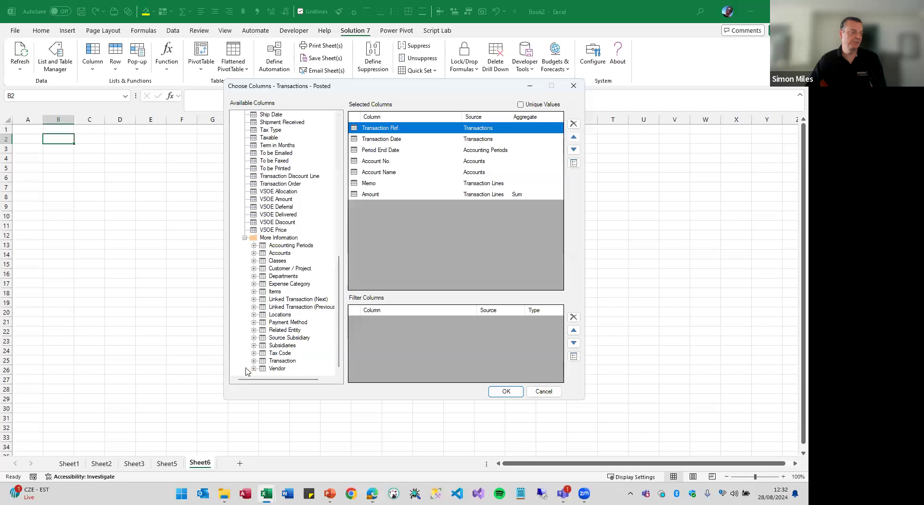
{"action": "double_click", "coordinate": [258, 315]}
{"action": "scroll", "coordinate": [289, 346], "scroll_direction": "down", "scroll_amount": 4}
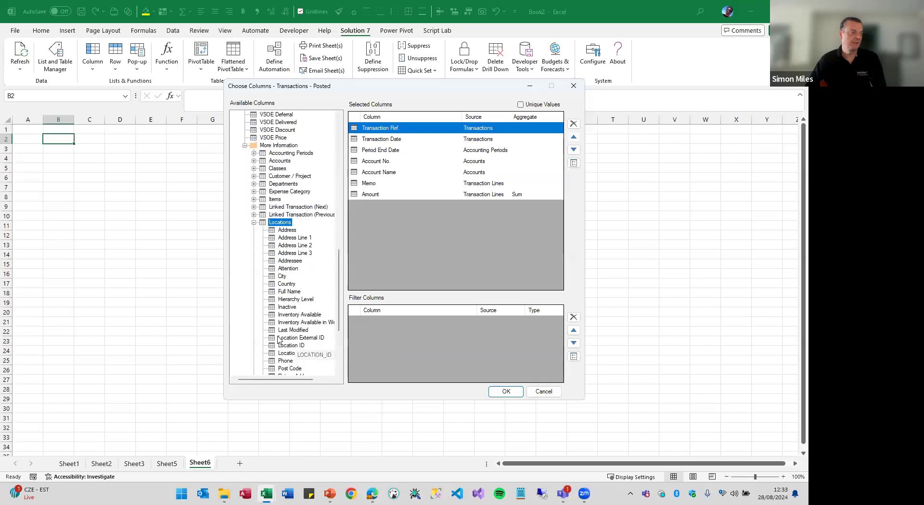
{"action": "left_click_drag", "start_coordinate": [289, 292], "coordinate": [376, 185]}
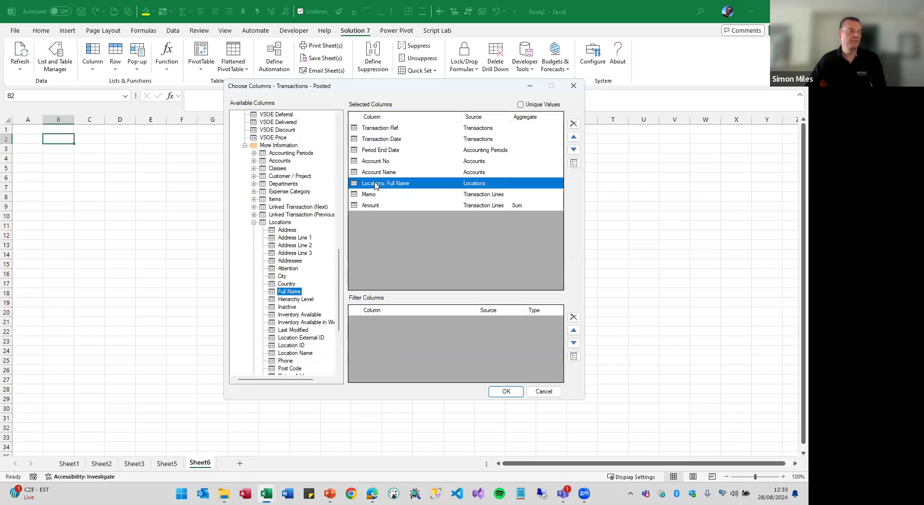
{"action": "left_click", "coordinate": [503, 391]}
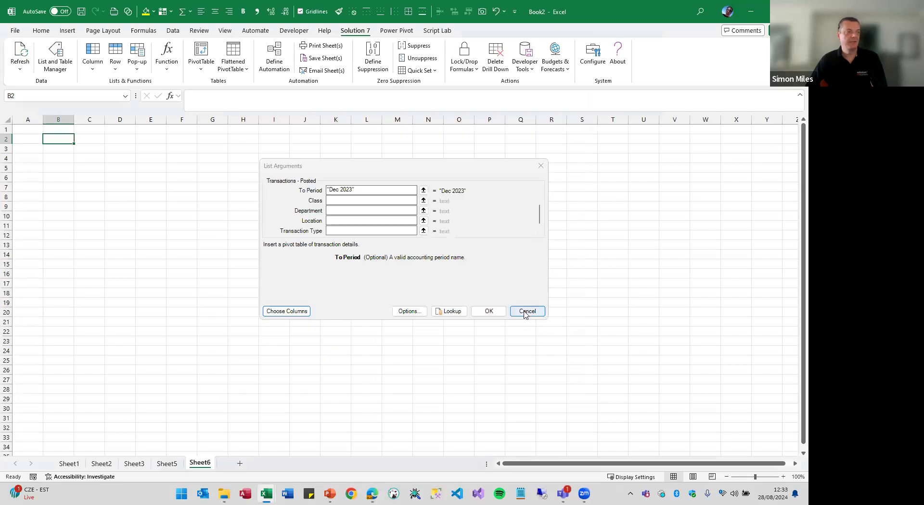
Correct the From Period to "Jan 2023" and insert the posted transactions table at B2
{"action": "left_click", "coordinate": [489, 312]}
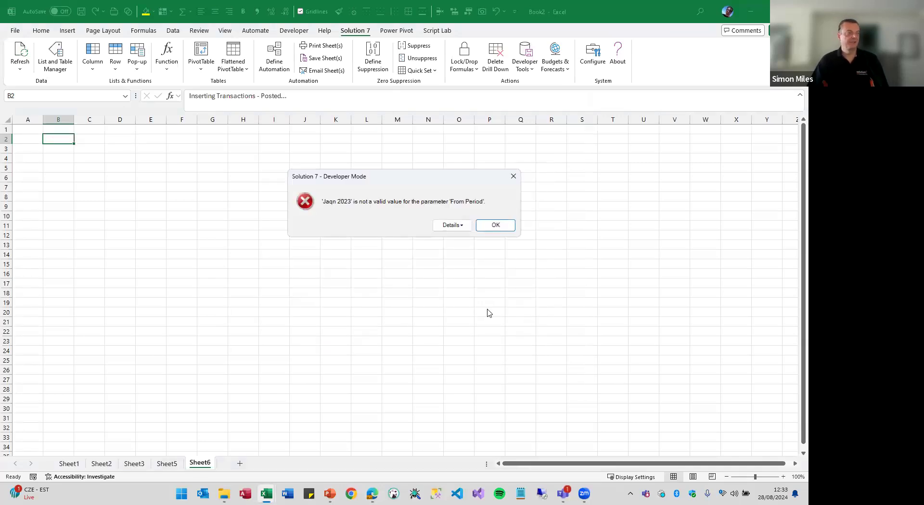
{"action": "left_click", "coordinate": [495, 224]}
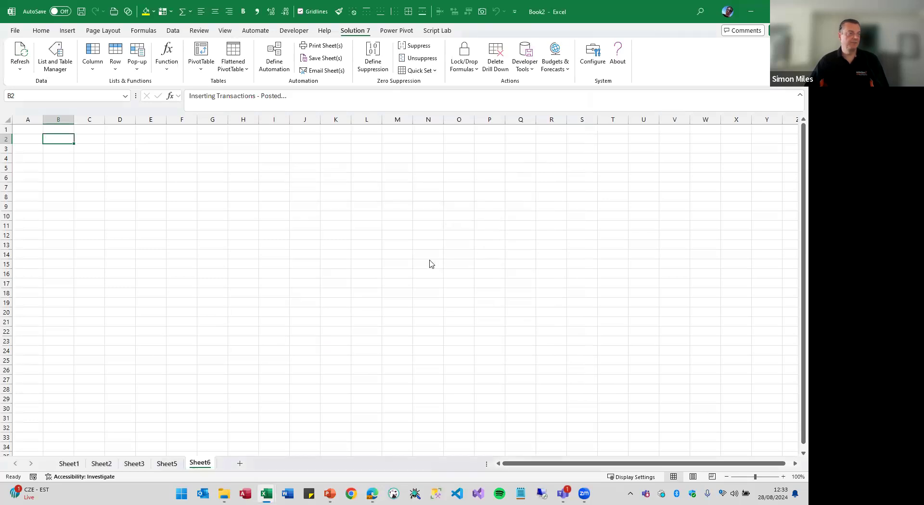
{"action": "left_click", "coordinate": [339, 210]}
{"action": "key", "text": "BackSpace"}
{"action": "left_click", "coordinate": [489, 311]}
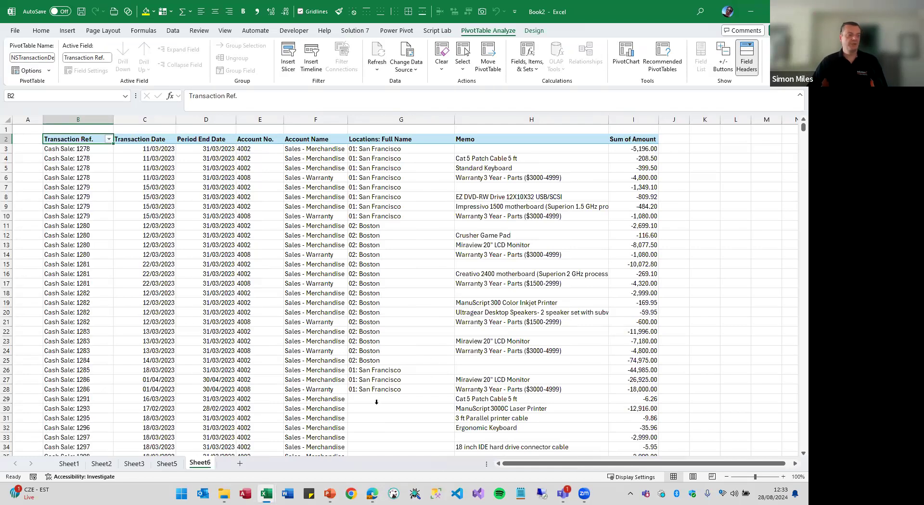
Try to add a Not Equal filter on Locations: Full Name to the posted transactions table
{"action": "right_click", "coordinate": [272, 188]}
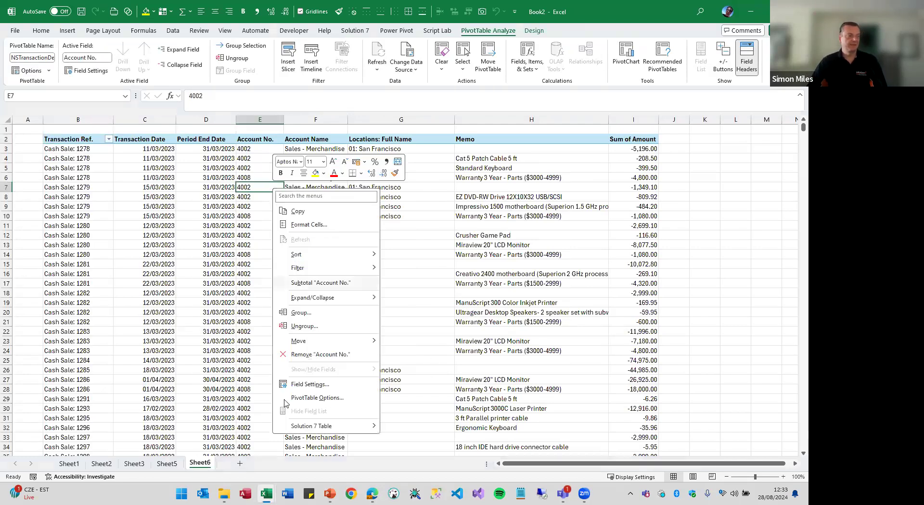
{"action": "mouse_move", "coordinate": [305, 430]}
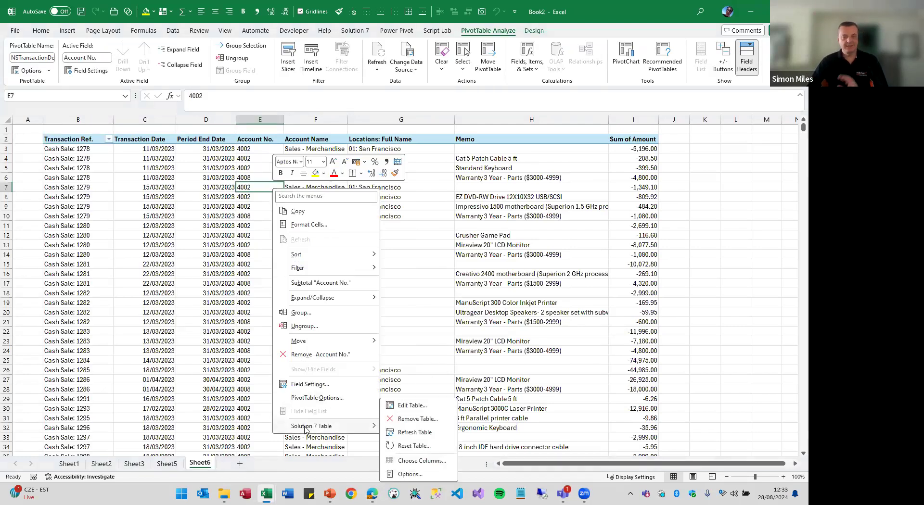
{"action": "left_click", "coordinate": [410, 406]}
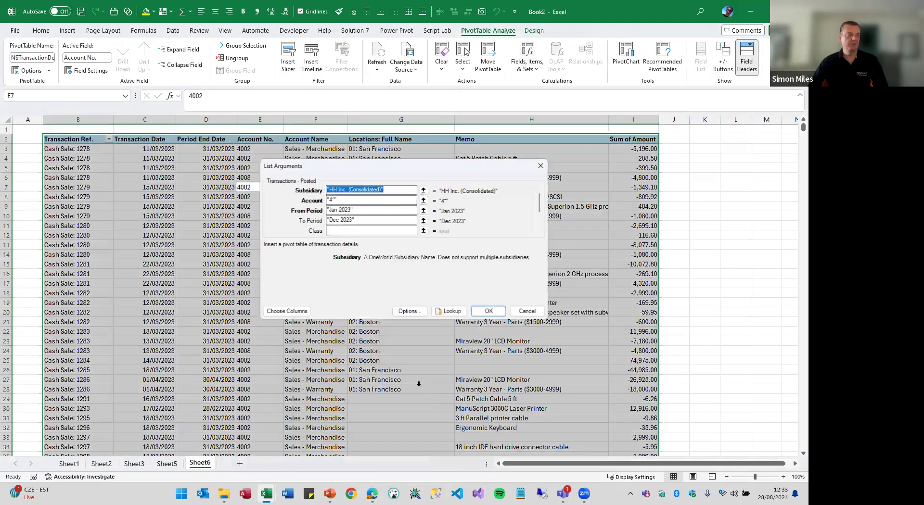
{"action": "left_click", "coordinate": [305, 312]}
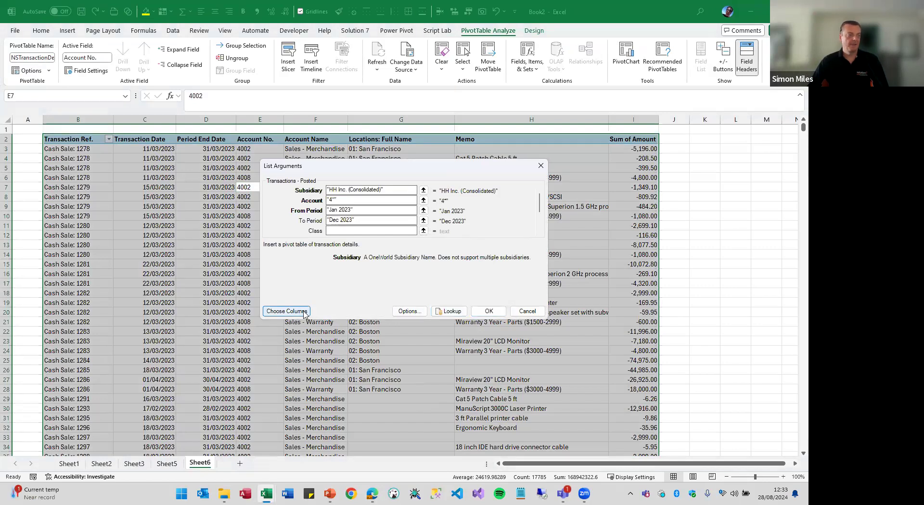
{"action": "left_click", "coordinate": [304, 312]}
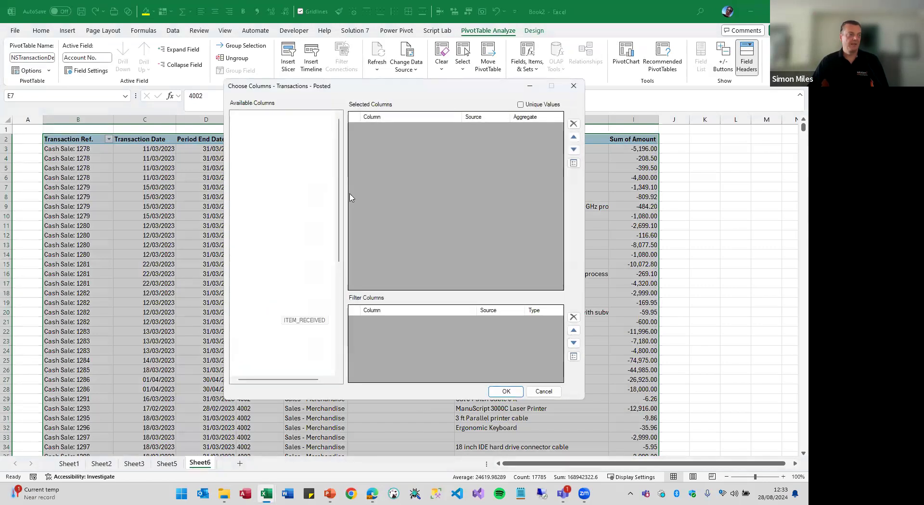
{"action": "left_click_drag", "start_coordinate": [400, 184], "coordinate": [417, 338]}
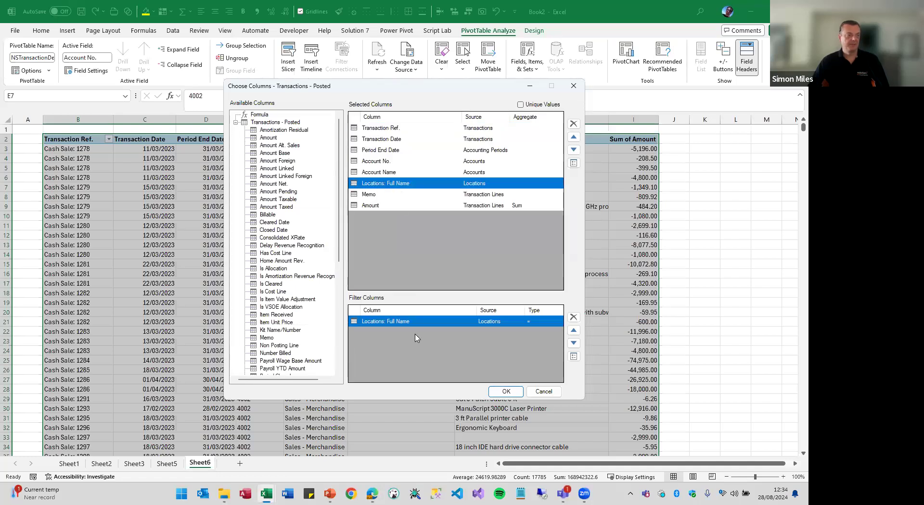
{"action": "double_click", "coordinate": [530, 322]}
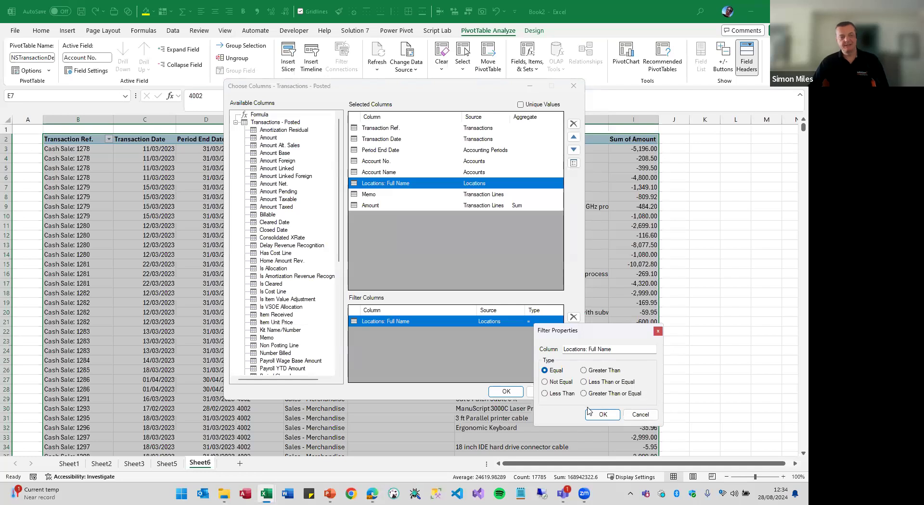
{"action": "left_click", "coordinate": [551, 383]}
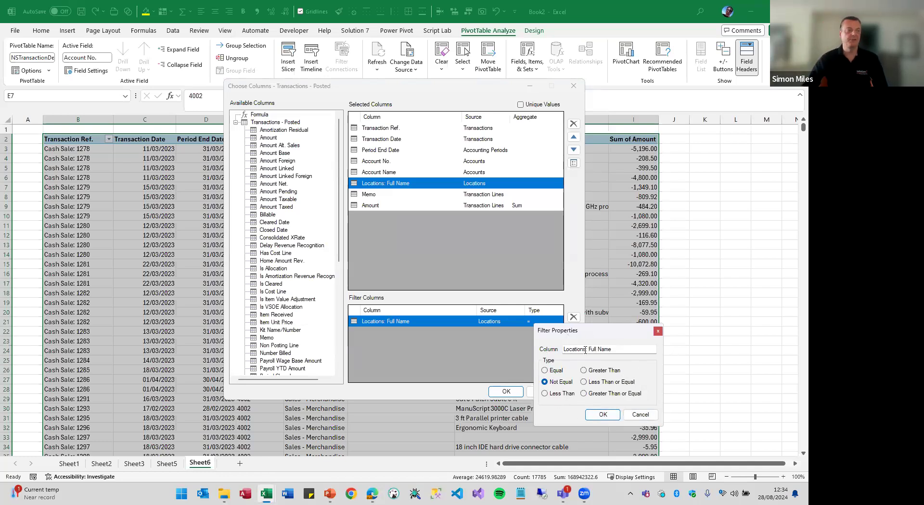
{"action": "left_click", "coordinate": [632, 415]}
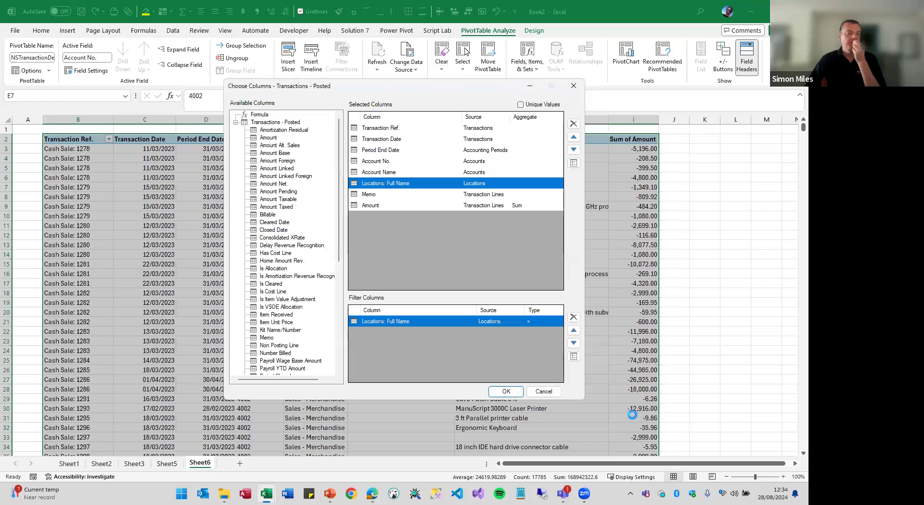
{"action": "left_click", "coordinate": [547, 392]}
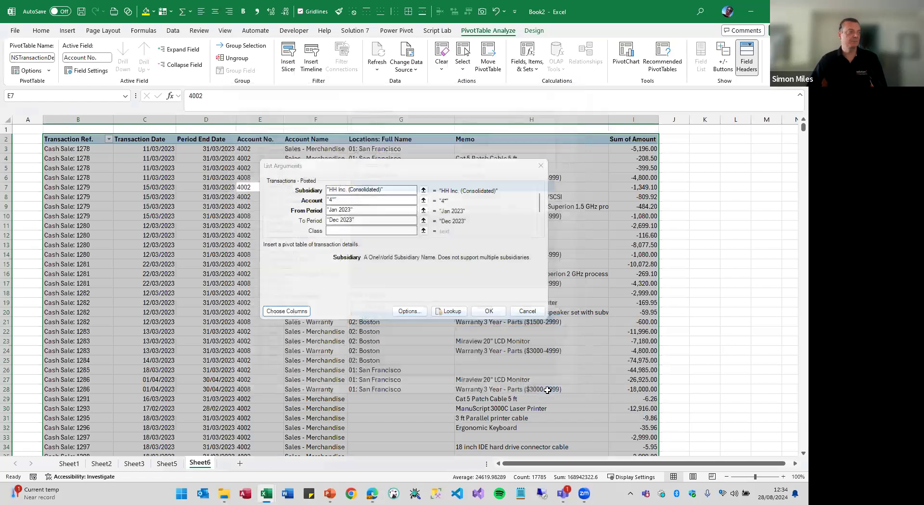
{"action": "left_click", "coordinate": [529, 311]}
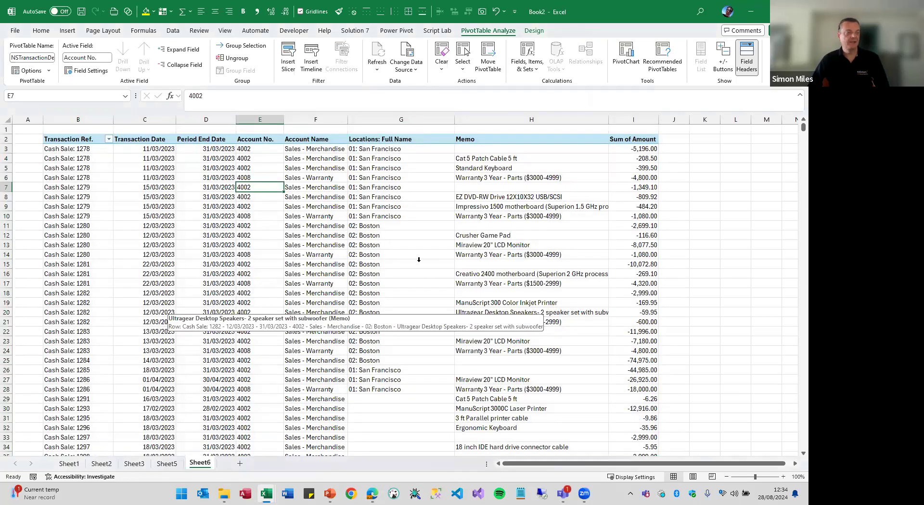
Freeze the panes above row 3 so the posted transactions table's header row stays in view
{"action": "scroll", "coordinate": [409, 246], "scroll_direction": "down", "scroll_amount": 5}
{"action": "scroll", "coordinate": [409, 246], "scroll_direction": "down", "scroll_amount": 20}
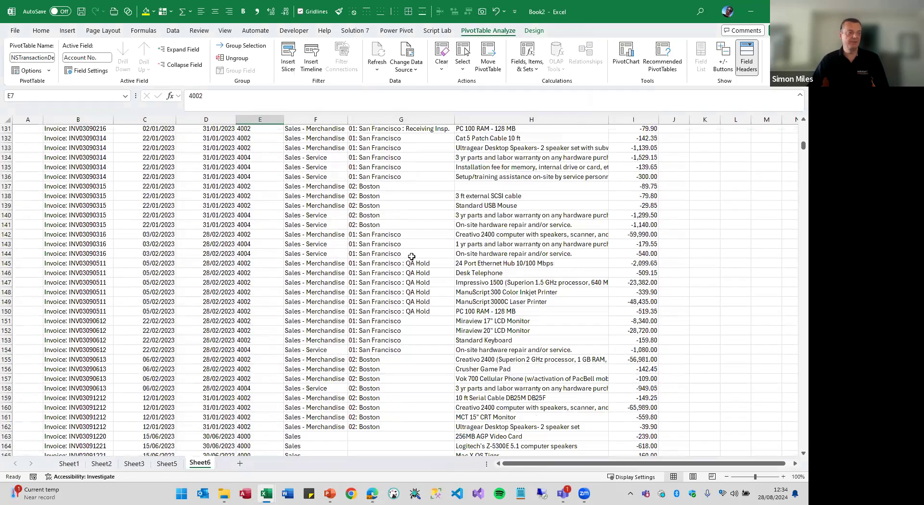
{"action": "scroll", "coordinate": [411, 255], "scroll_direction": "down", "scroll_amount": 20}
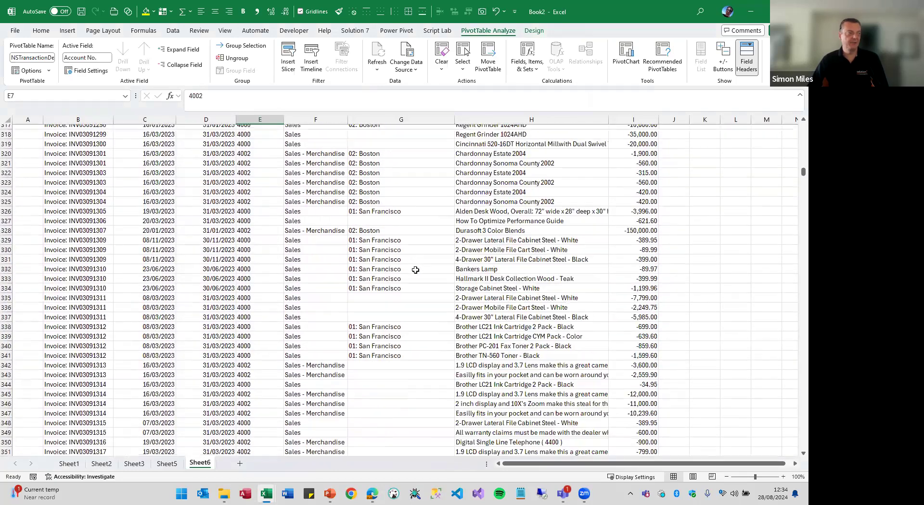
{"action": "scroll", "coordinate": [416, 270], "scroll_direction": "down", "scroll_amount": 7}
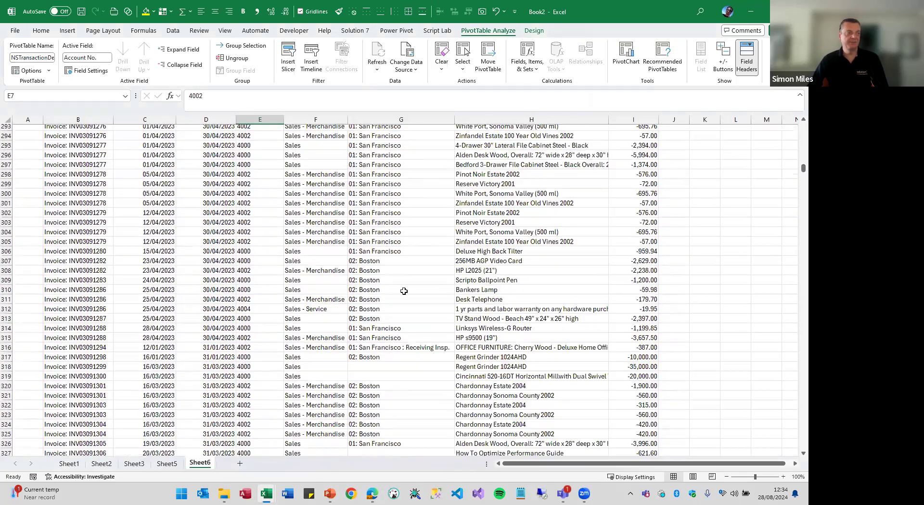
{"action": "scroll", "coordinate": [403, 293], "scroll_direction": "down", "scroll_amount": 18}
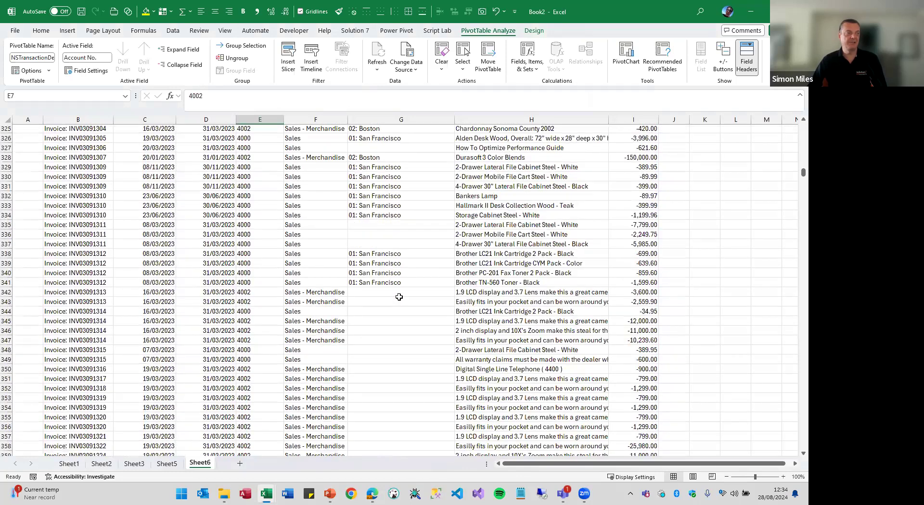
{"action": "scroll", "coordinate": [402, 291], "scroll_direction": "up", "scroll_amount": 20}
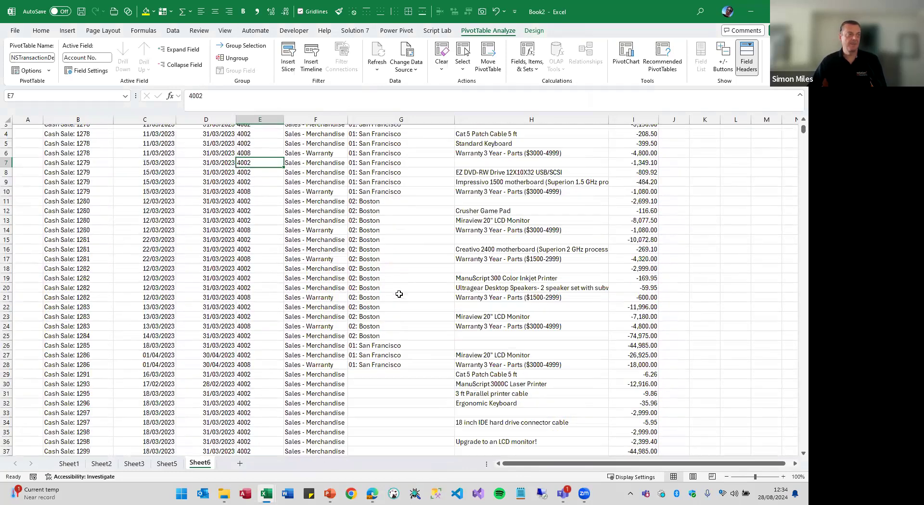
{"action": "left_click", "coordinate": [7, 149]}
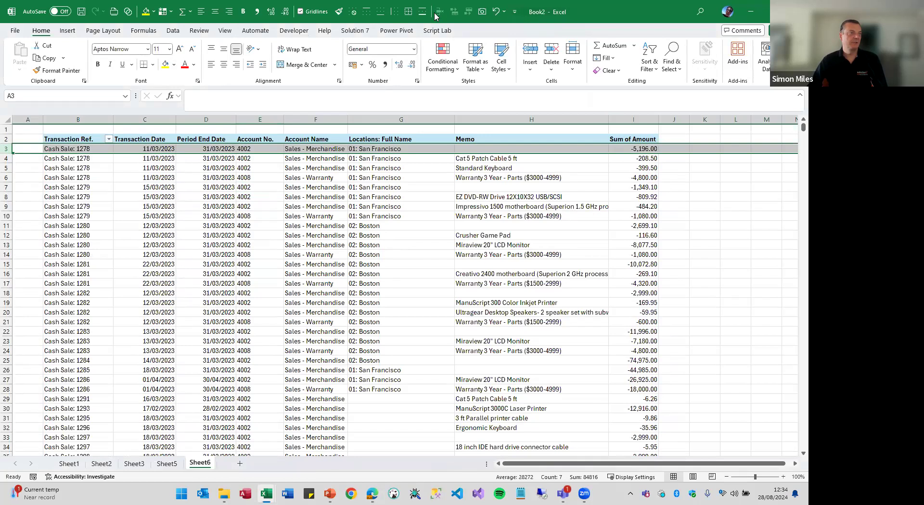
{"action": "left_click", "coordinate": [230, 33]}
{"action": "left_click", "coordinate": [500, 67]}
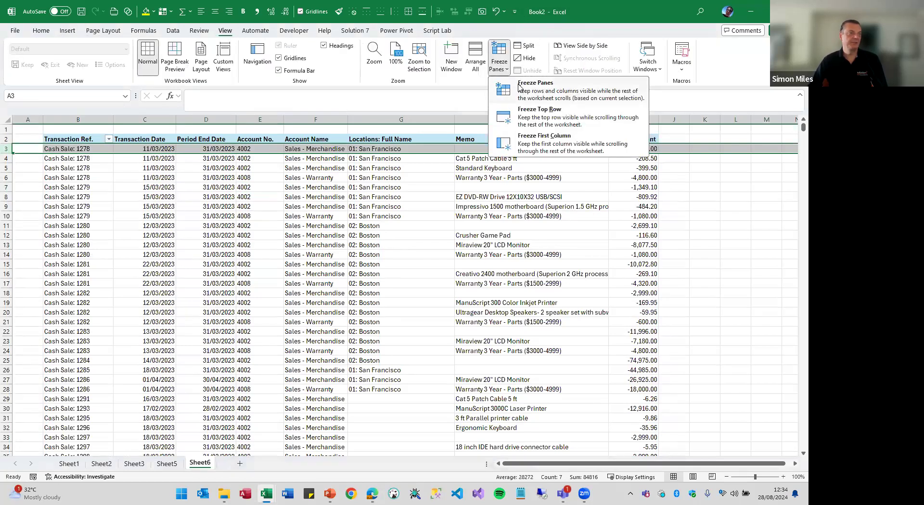
{"action": "left_click", "coordinate": [519, 86]}
{"action": "left_click", "coordinate": [332, 227]}
{"action": "key", "text": "ctrl+space"}
{"action": "scroll", "coordinate": [276, 230], "scroll_direction": "down", "scroll_amount": 18}
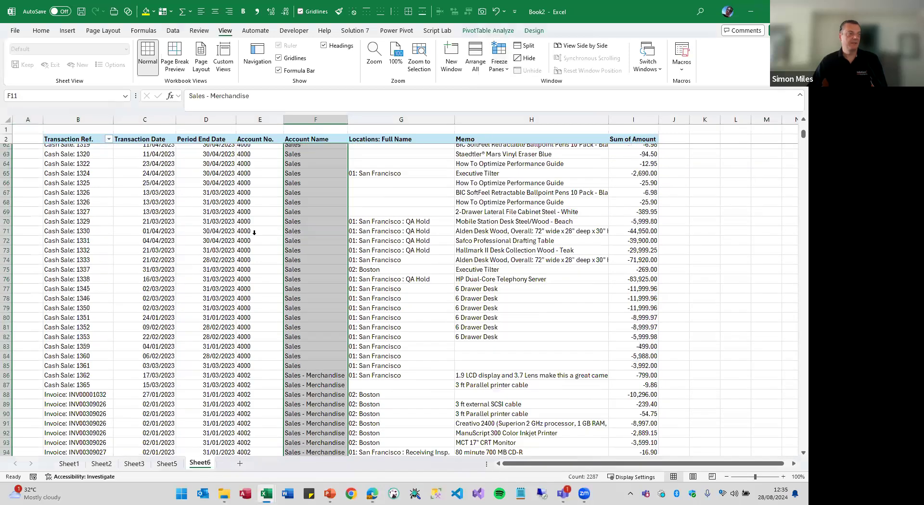
{"action": "scroll", "coordinate": [254, 235], "scroll_direction": "up", "scroll_amount": 20}
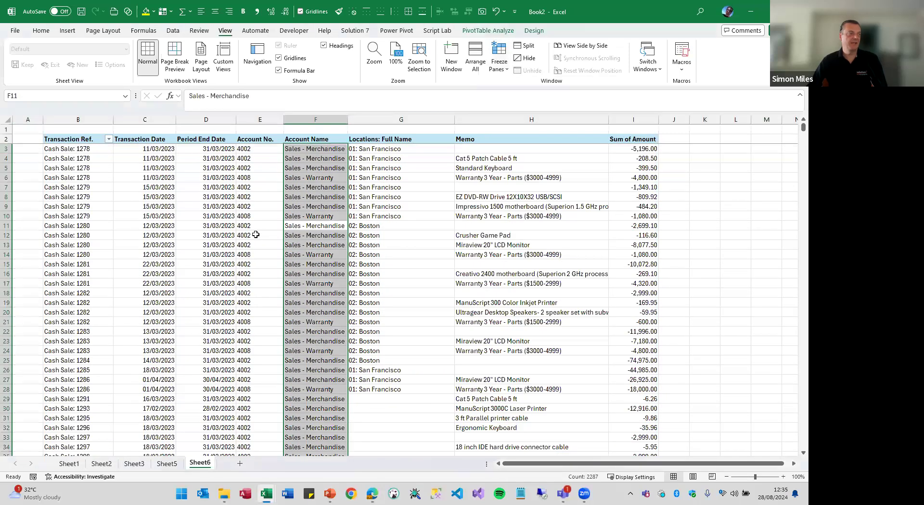
Open the filter and sort options for the posted transactions table's Transaction Ref. header
{"action": "left_click", "coordinate": [82, 147]}
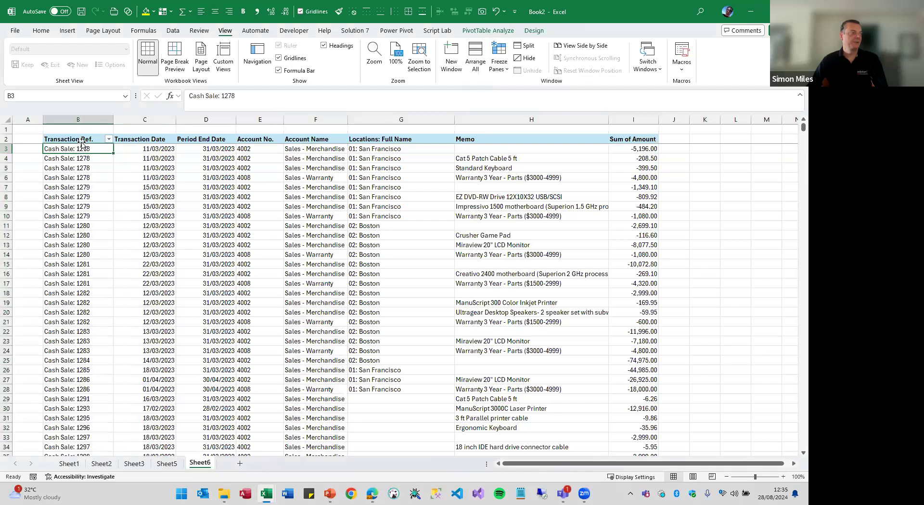
{"action": "left_click", "coordinate": [109, 140]}
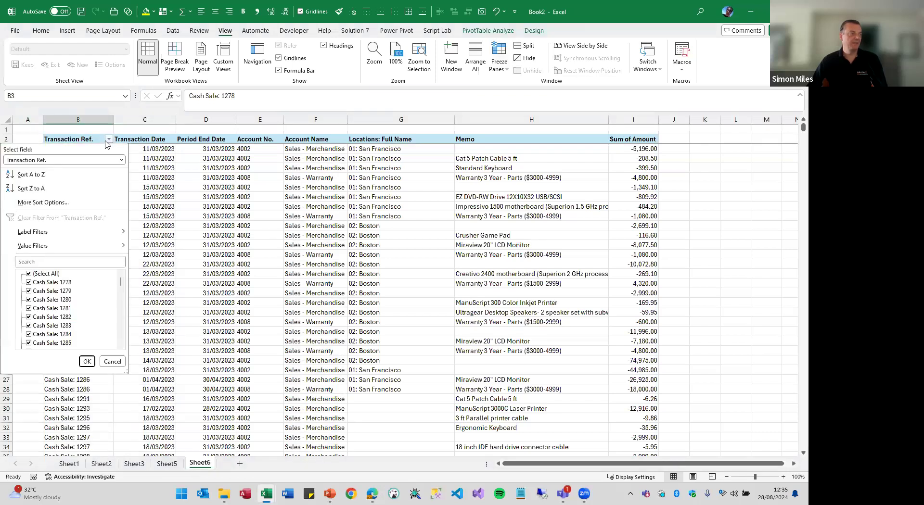
Filter the pivot table on the Locations: Full Name field to show only transactions with a blank location, and review the filtered rows
{"action": "left_click", "coordinate": [122, 162]}
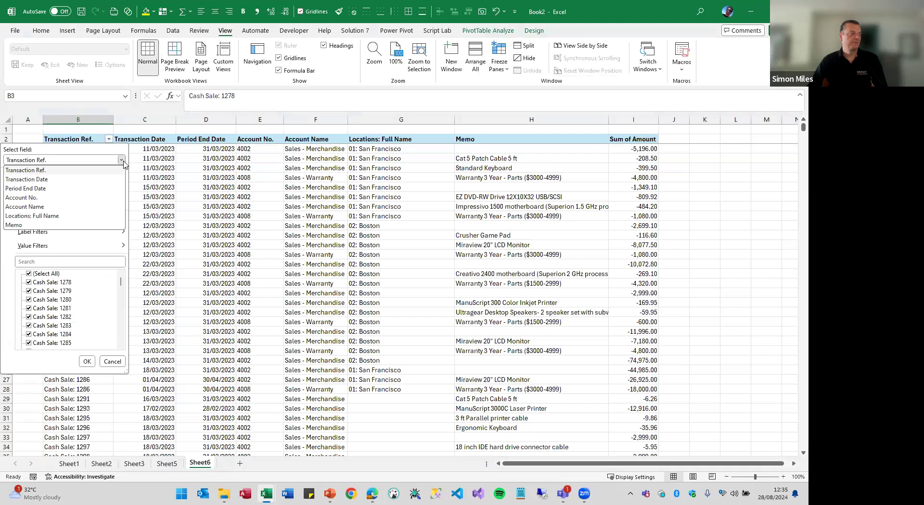
{"action": "left_click", "coordinate": [42, 216]}
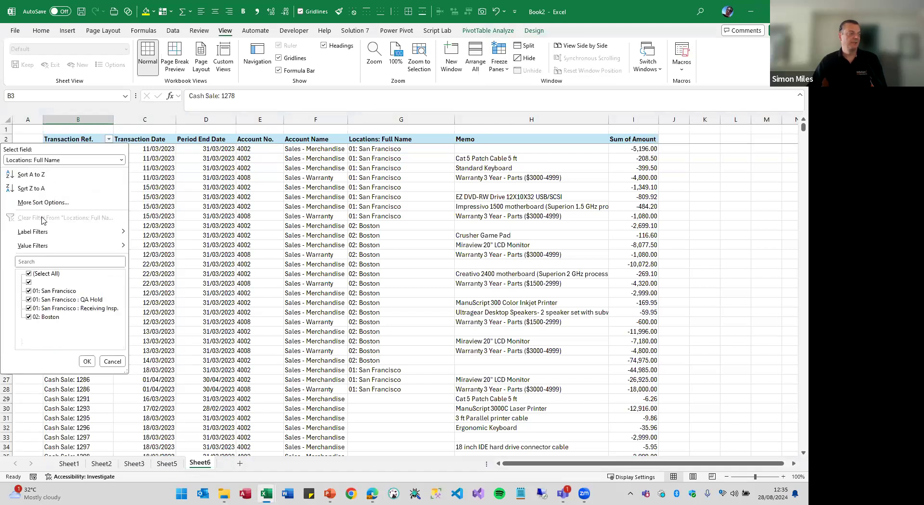
{"action": "left_click", "coordinate": [28, 274]}
{"action": "left_click", "coordinate": [29, 283]}
{"action": "left_click", "coordinate": [86, 361]}
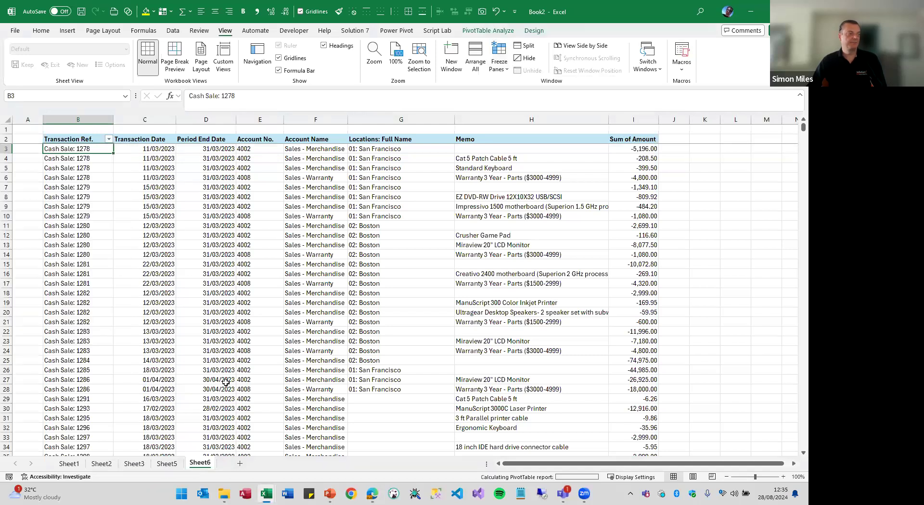
{"action": "scroll", "coordinate": [219, 238], "scroll_direction": "down", "scroll_amount": 18}
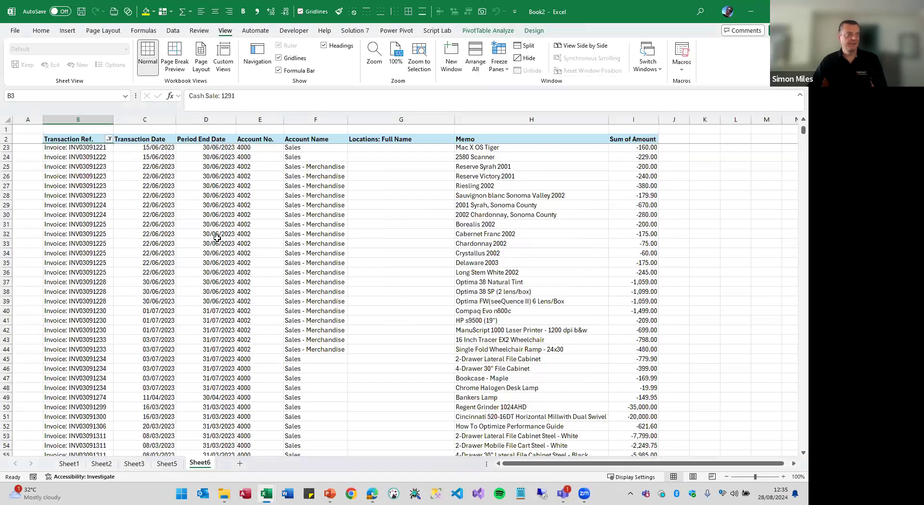
{"action": "scroll", "coordinate": [215, 242], "scroll_direction": "down", "scroll_amount": 20}
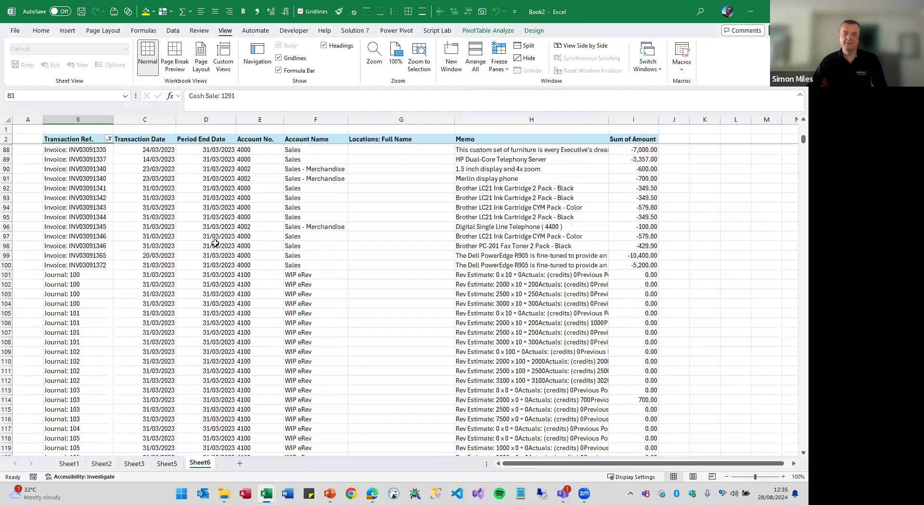
{"action": "scroll", "coordinate": [214, 246], "scroll_direction": "down", "scroll_amount": 3}
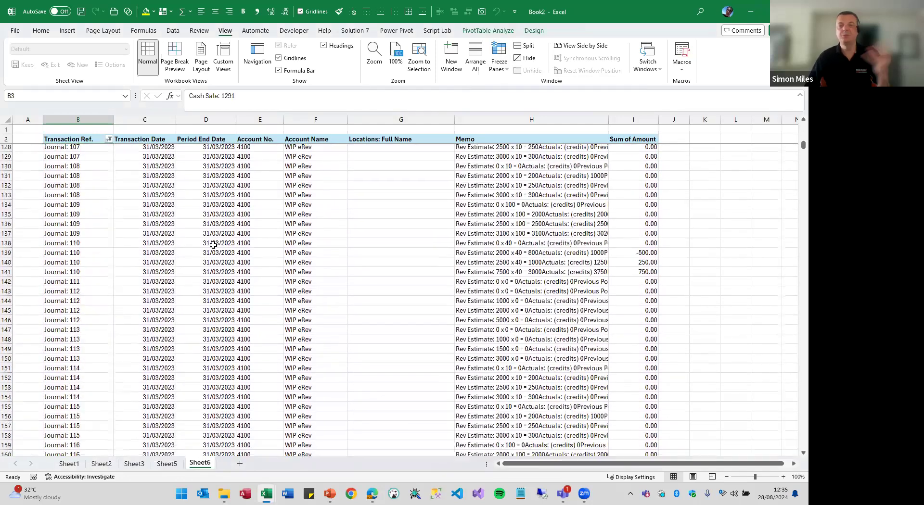
{"action": "scroll", "coordinate": [213, 246], "scroll_direction": "down", "scroll_amount": 4}
{"action": "scroll", "coordinate": [214, 245], "scroll_direction": "down", "scroll_amount": 20}
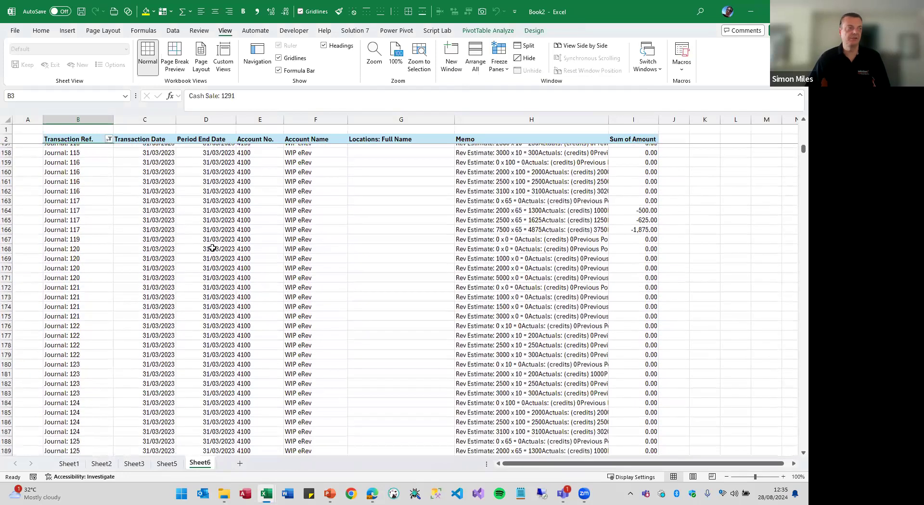
Insert a Locations: Full Name slicer for the pivot table and place it in a widened column A
{"action": "left_click_drag", "start_coordinate": [43, 120], "coordinate": [98, 120]}
{"action": "scroll", "coordinate": [321, 233], "scroll_direction": "up", "scroll_amount": 20}
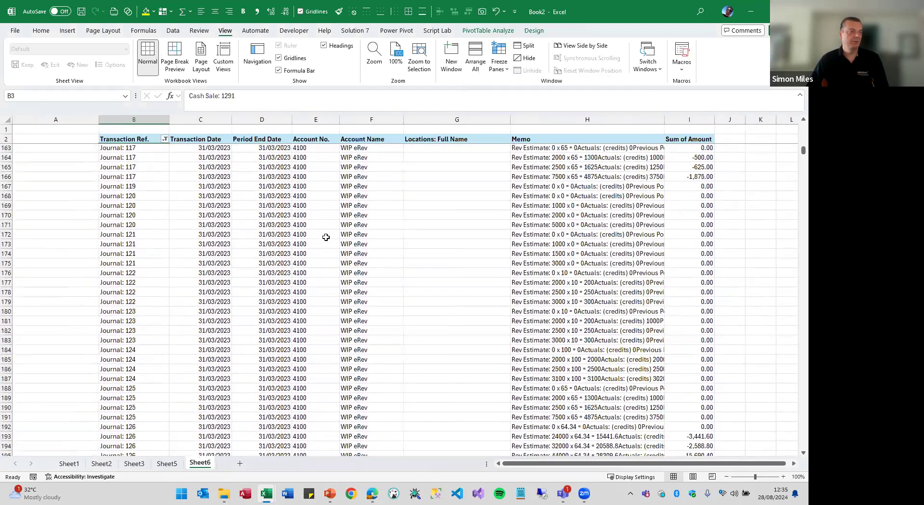
{"action": "left_click", "coordinate": [297, 190]}
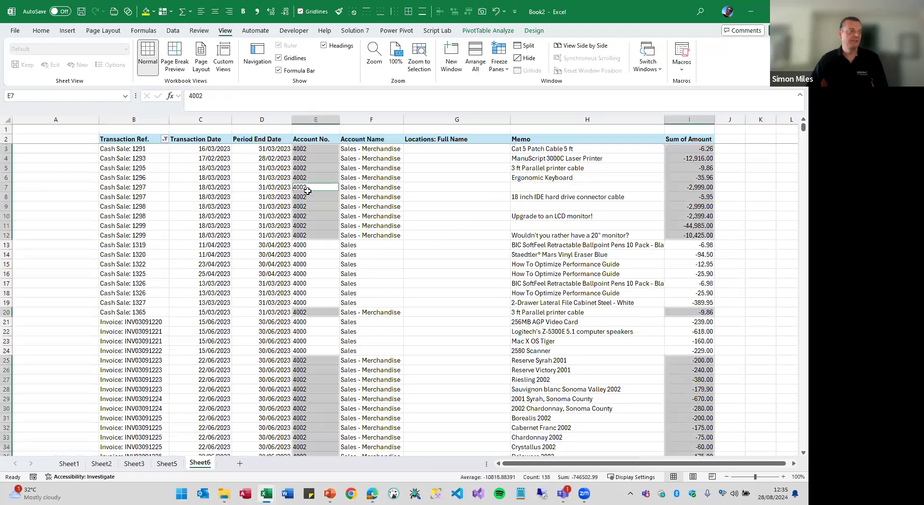
{"action": "left_click", "coordinate": [307, 189]}
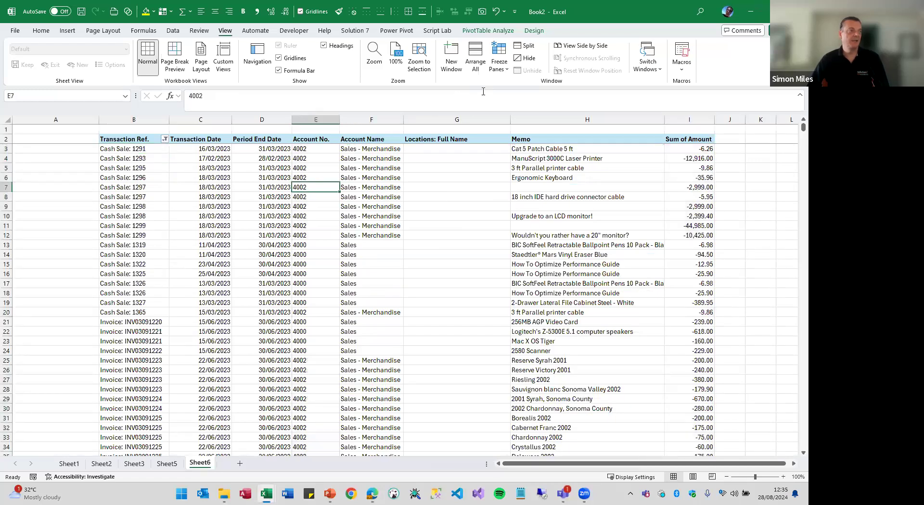
{"action": "left_click", "coordinate": [489, 30]}
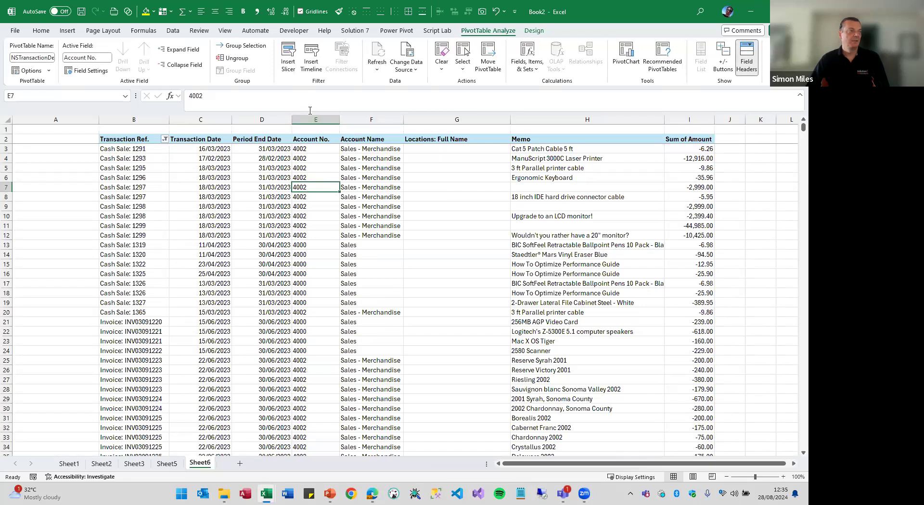
{"action": "left_click", "coordinate": [292, 66]}
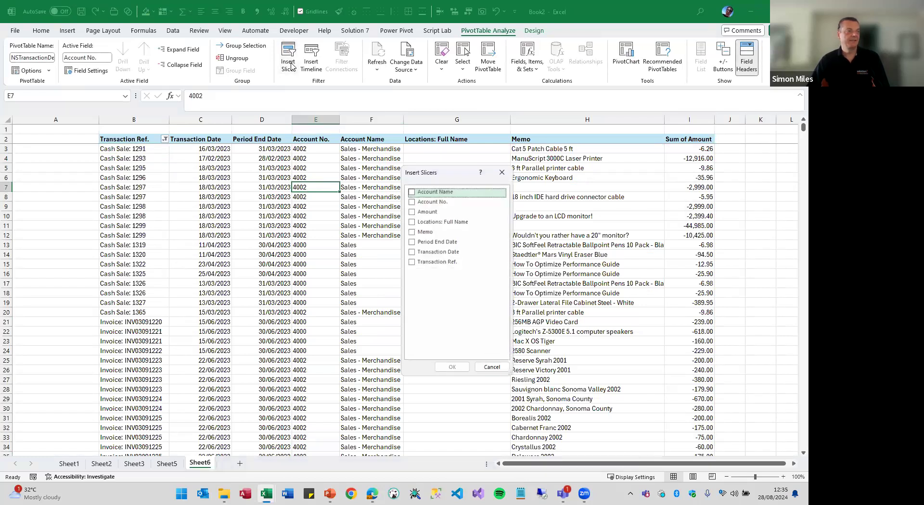
{"action": "left_click", "coordinate": [412, 222]}
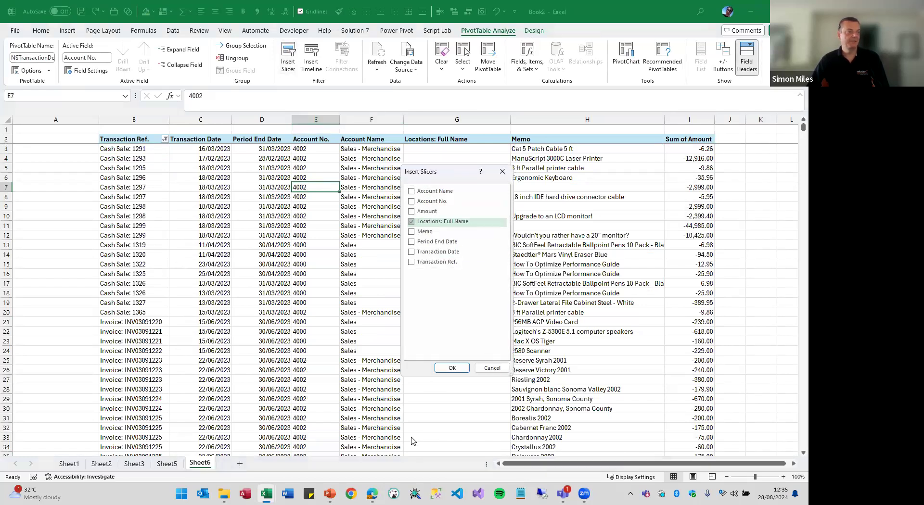
{"action": "left_click", "coordinate": [457, 368]}
{"action": "left_click_drag", "start_coordinate": [390, 240], "coordinate": [45, 142]}
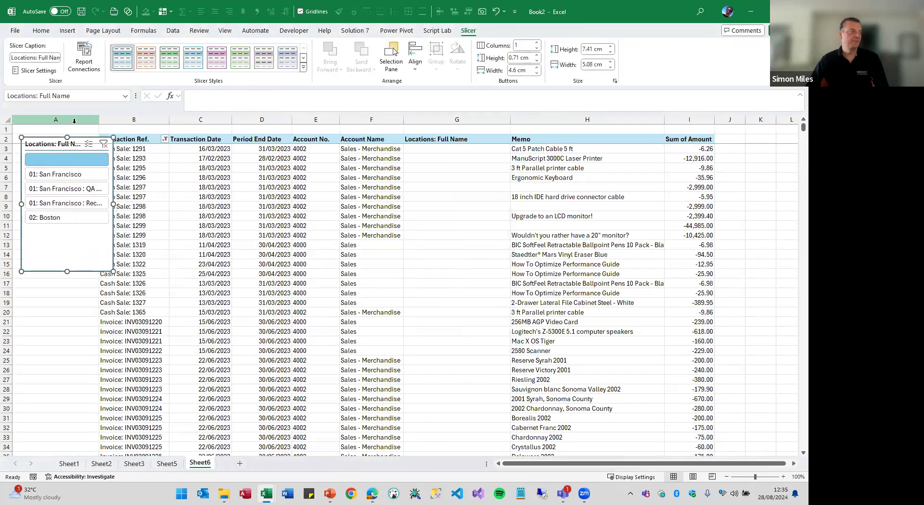
{"action": "left_click_drag", "start_coordinate": [98, 119], "coordinate": [130, 119]}
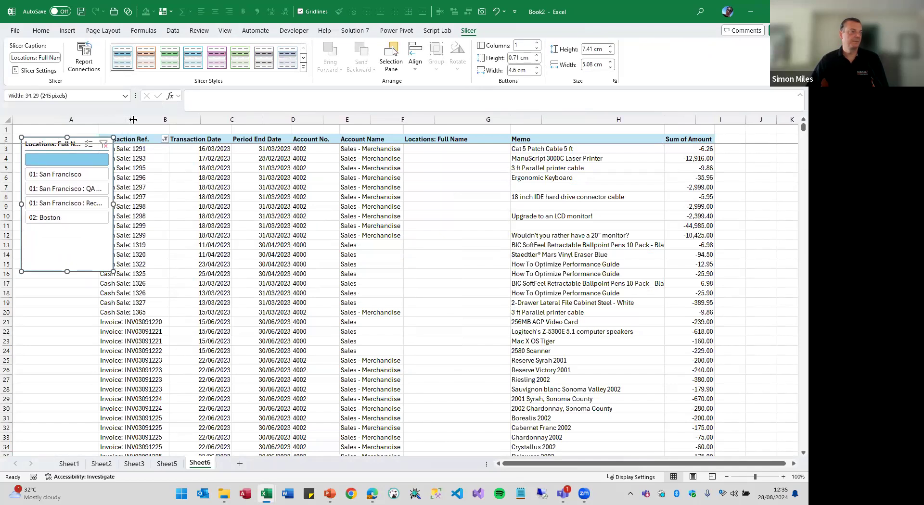
Filter by each San Francisco location and 02: Boston with the slicer, return to the blank location, and move the slicer slightly lower
{"action": "left_click", "coordinate": [88, 175]}
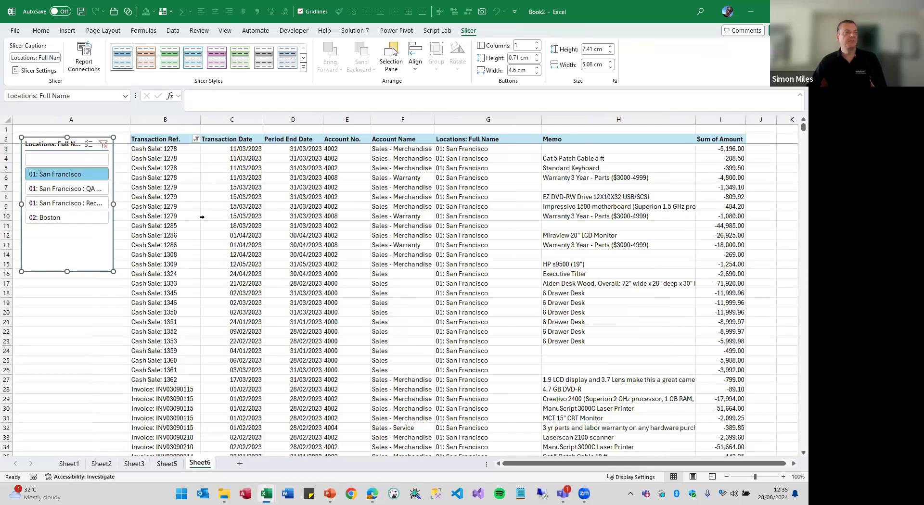
{"action": "left_click", "coordinate": [80, 189]}
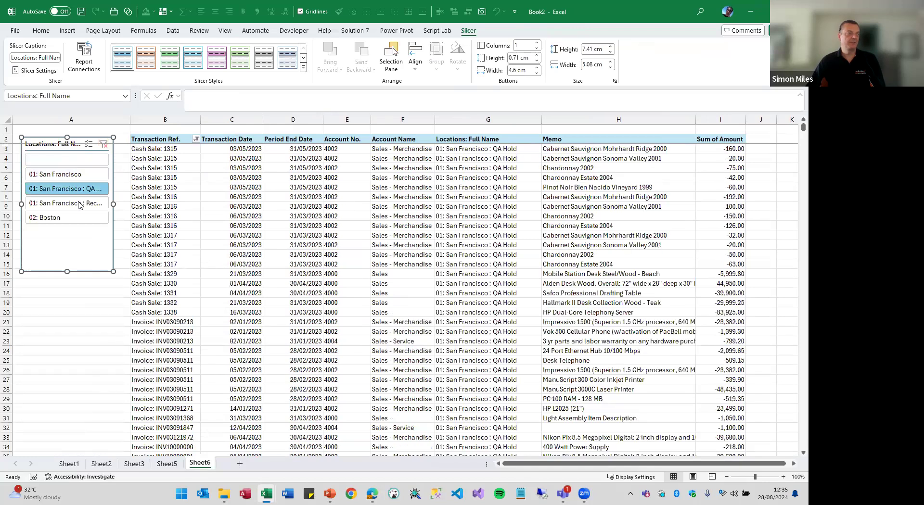
{"action": "left_click", "coordinate": [80, 203]}
{"action": "left_click", "coordinate": [80, 219]}
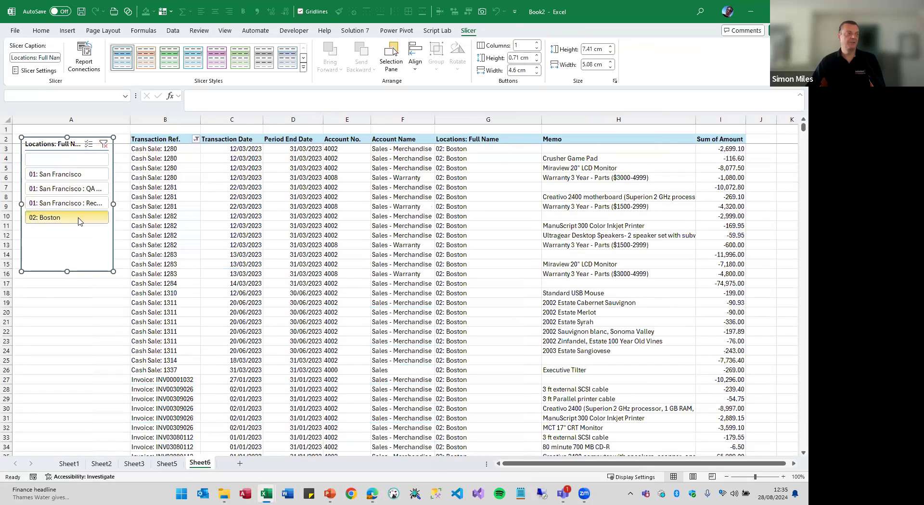
{"action": "left_click", "coordinate": [80, 163]}
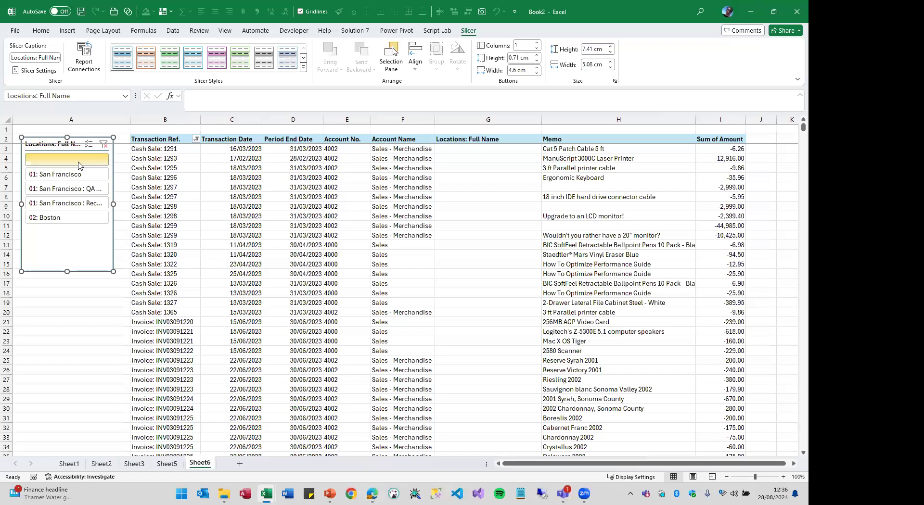
{"action": "left_click_drag", "start_coordinate": [53, 141], "coordinate": [56, 154]}
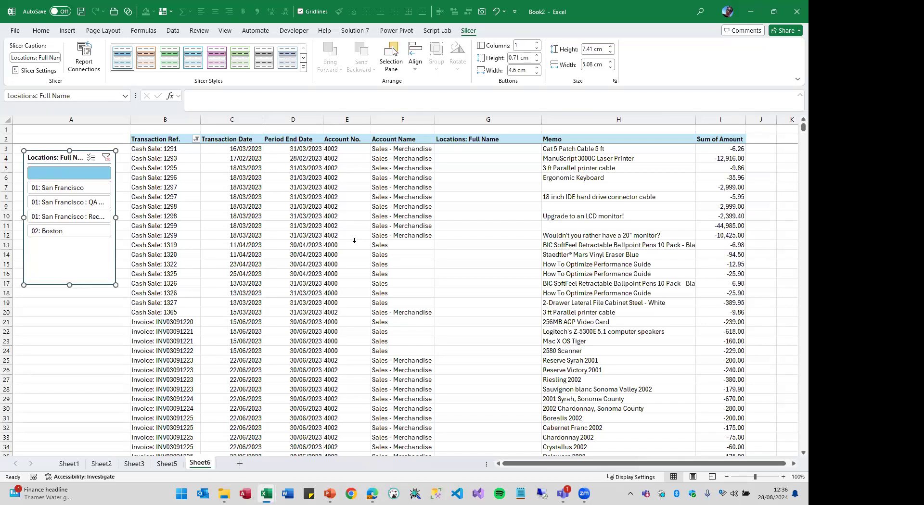
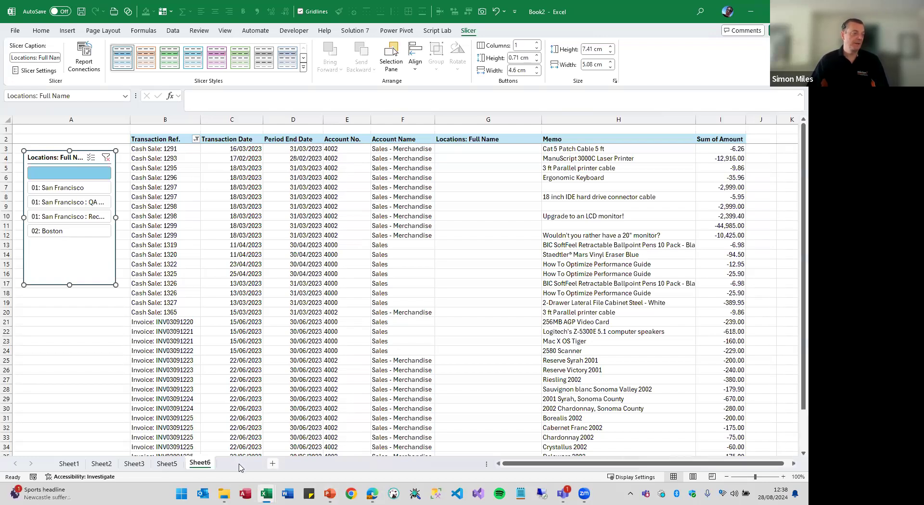
Add a new blank worksheet and go back through the existing sheets to the department list on Sheet3
{"action": "left_click", "coordinate": [273, 464]}
{"action": "left_click", "coordinate": [85, 169]}
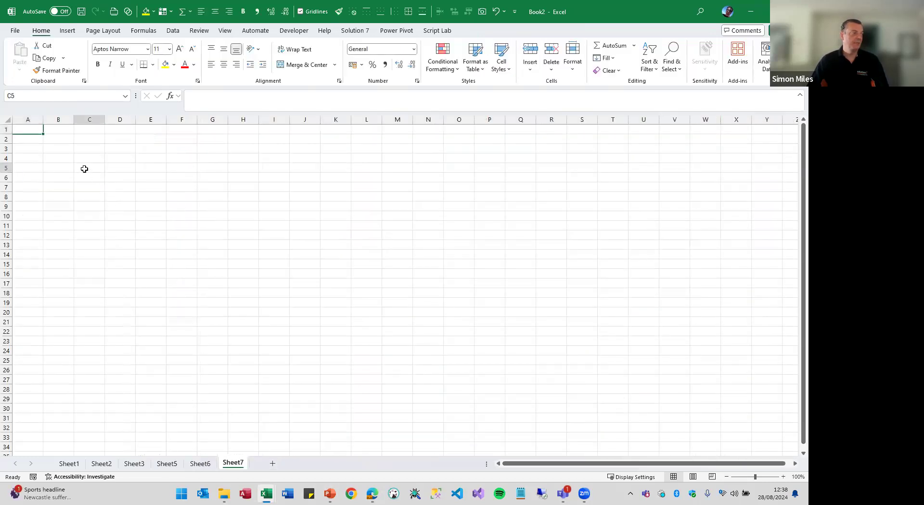
{"action": "left_click", "coordinate": [136, 467]}
{"action": "left_click", "coordinate": [102, 465]}
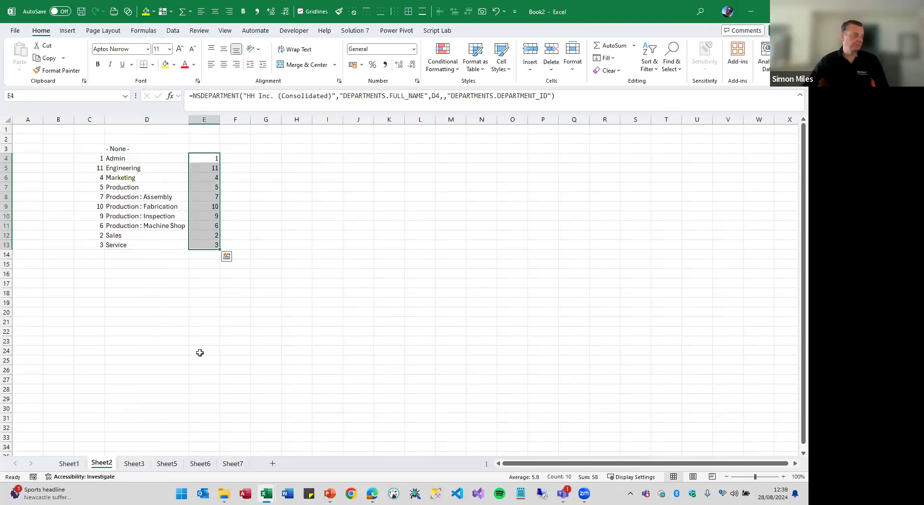
{"action": "left_click", "coordinate": [68, 465]}
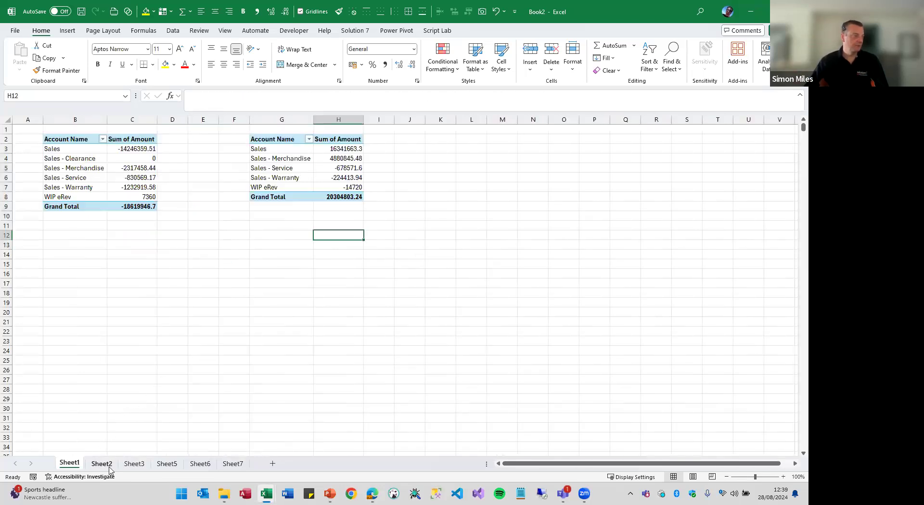
{"action": "left_click", "coordinate": [130, 472]}
Inspect the NSGLABAL formulas in D3:D13 and the department names and IDs listed beside them
{"action": "left_click_drag", "start_coordinate": [182, 151], "coordinate": [192, 245]}
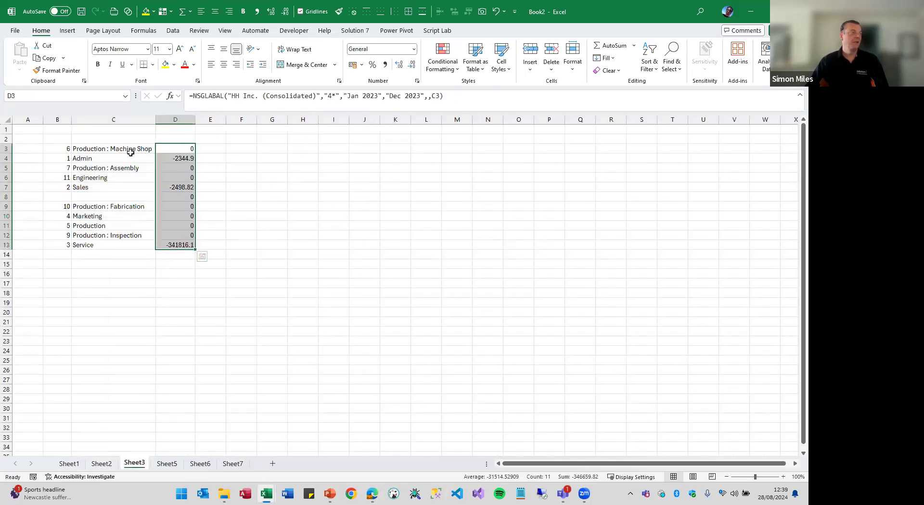
{"action": "left_click", "coordinate": [320, 269]}
{"action": "left_click_drag", "start_coordinate": [184, 148], "coordinate": [190, 246]}
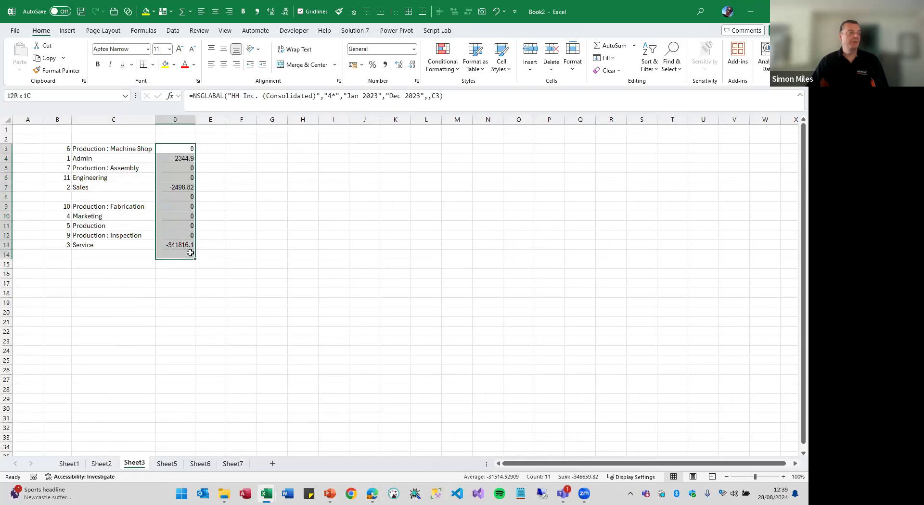
{"action": "left_click_drag", "start_coordinate": [114, 149], "coordinate": [106, 233]}
{"action": "left_click_drag", "start_coordinate": [64, 149], "coordinate": [60, 242]}
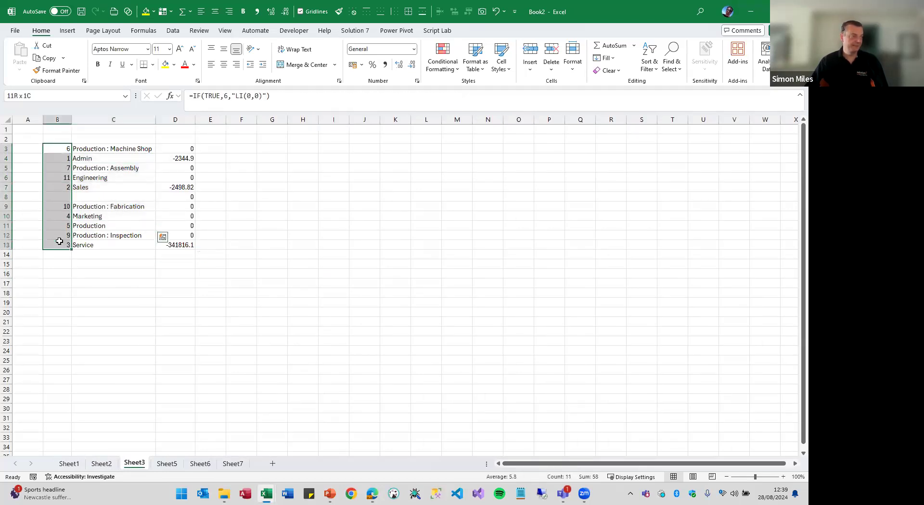
Review the Solution 7 refresh options of the department list, including its refresh mode and adjacent-formula autofill settings
{"action": "left_click", "coordinate": [61, 179]}
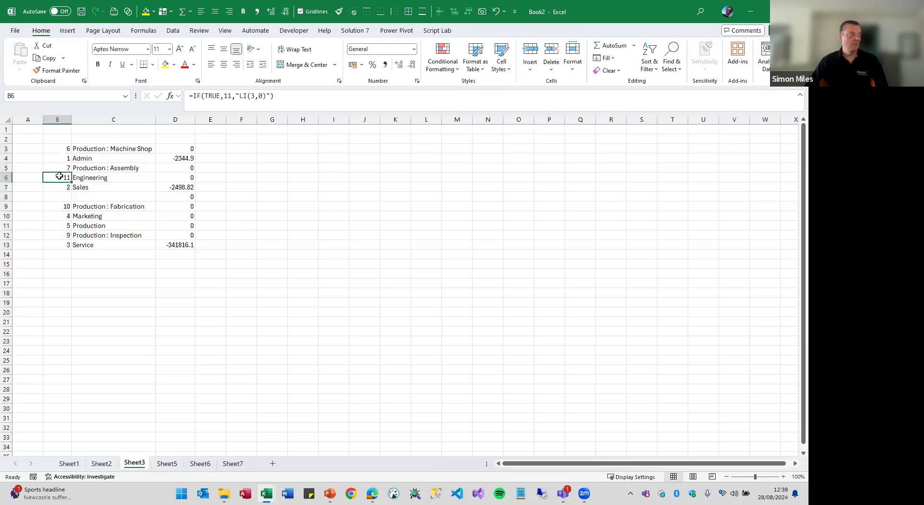
{"action": "right_click", "coordinate": [62, 179]}
{"action": "mouse_move", "coordinate": [124, 463]}
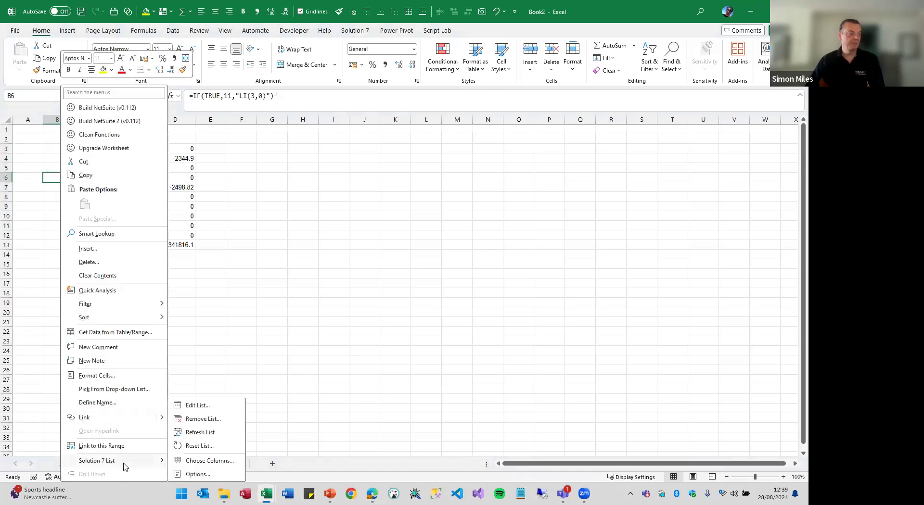
{"action": "left_click", "coordinate": [197, 474]}
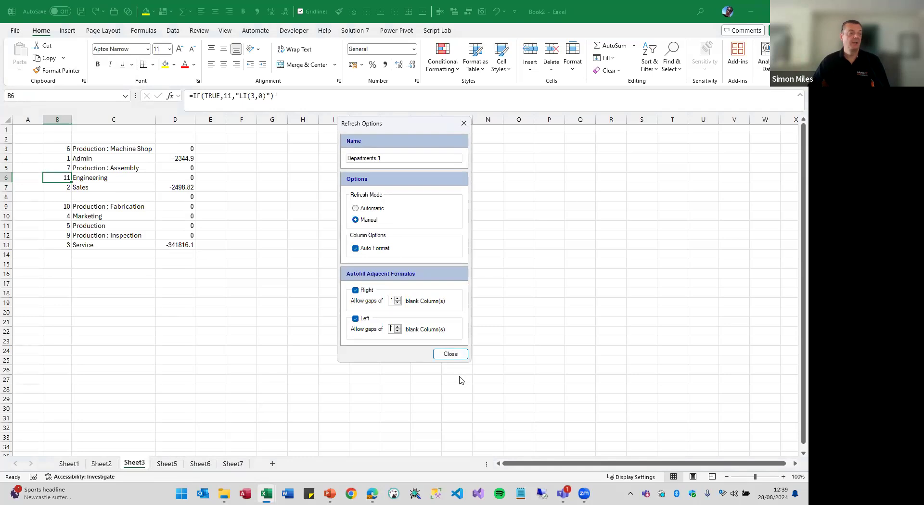
{"action": "left_click", "coordinate": [450, 354]}
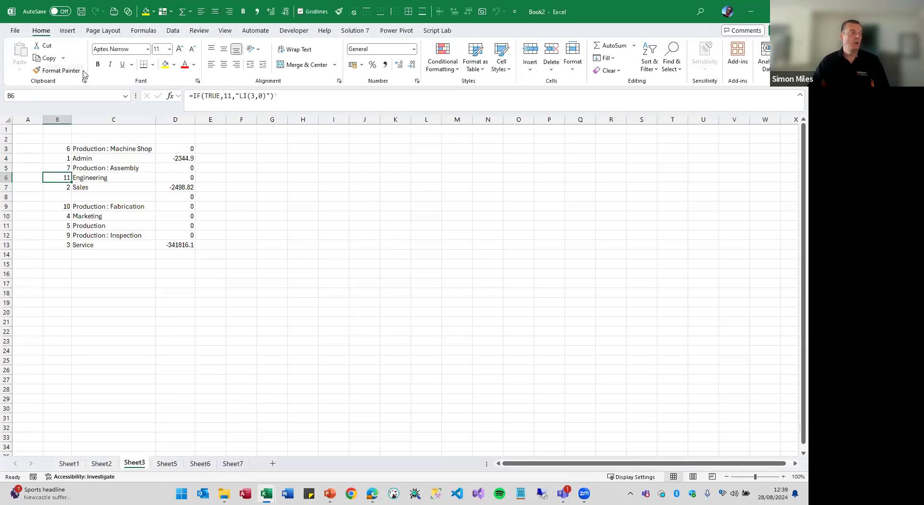
Look through the Solution 7 refresh commands for workbook, sheets and cells, and examine the balance formulas in D3:D13 again
{"action": "left_click", "coordinate": [355, 31]}
{"action": "left_click", "coordinate": [21, 62]}
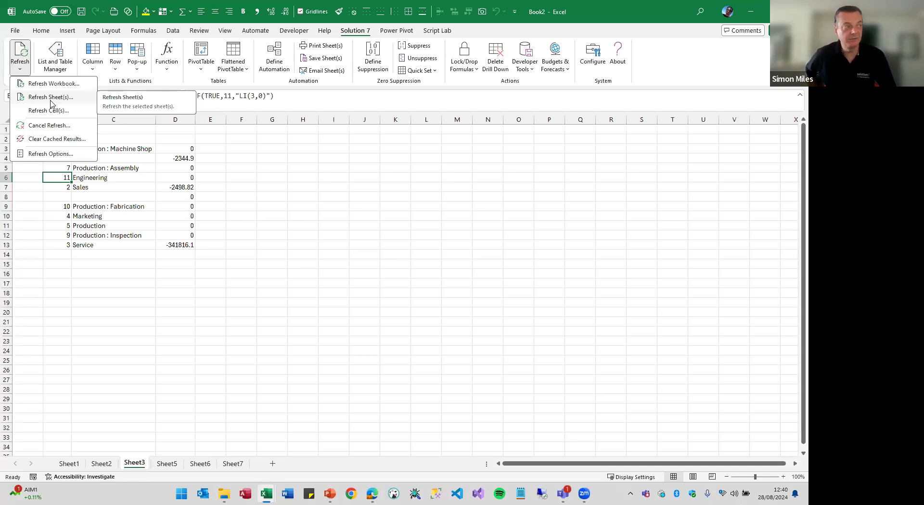
{"action": "left_click", "coordinate": [285, 237]}
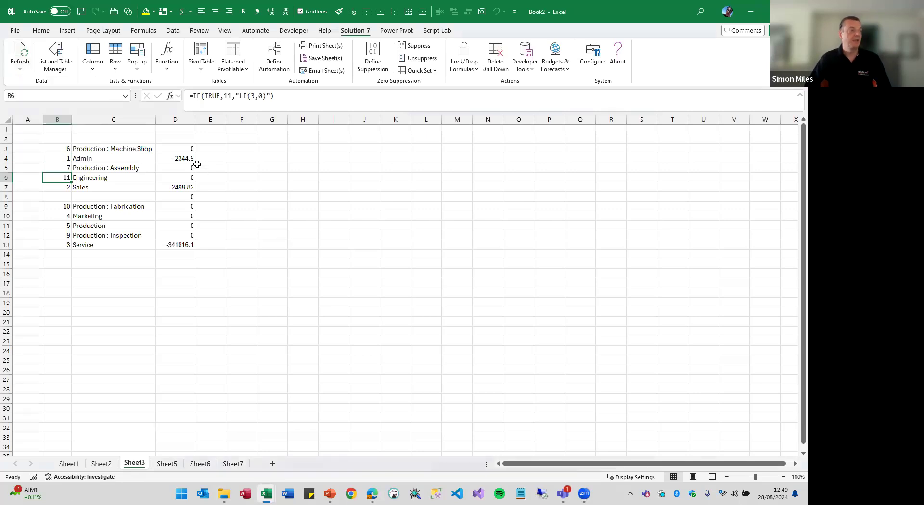
{"action": "left_click_drag", "start_coordinate": [178, 148], "coordinate": [188, 246]}
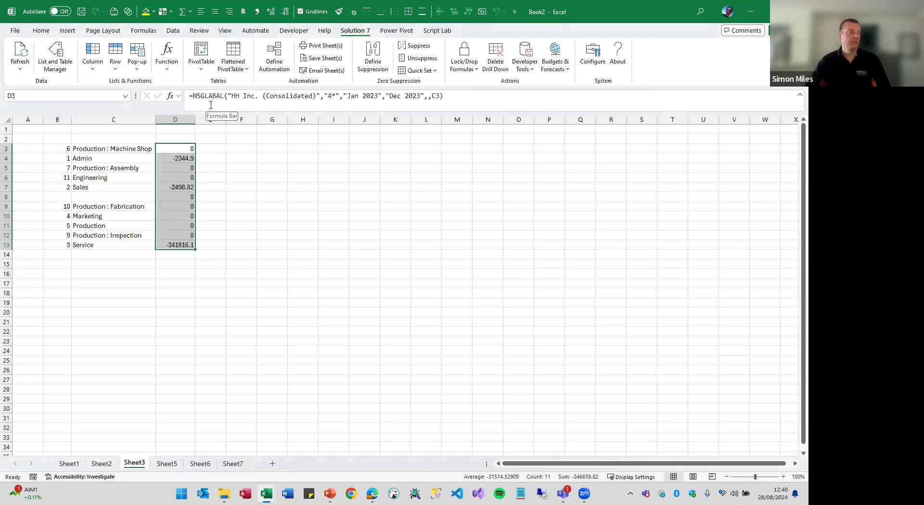
{"action": "left_click", "coordinate": [190, 131]}
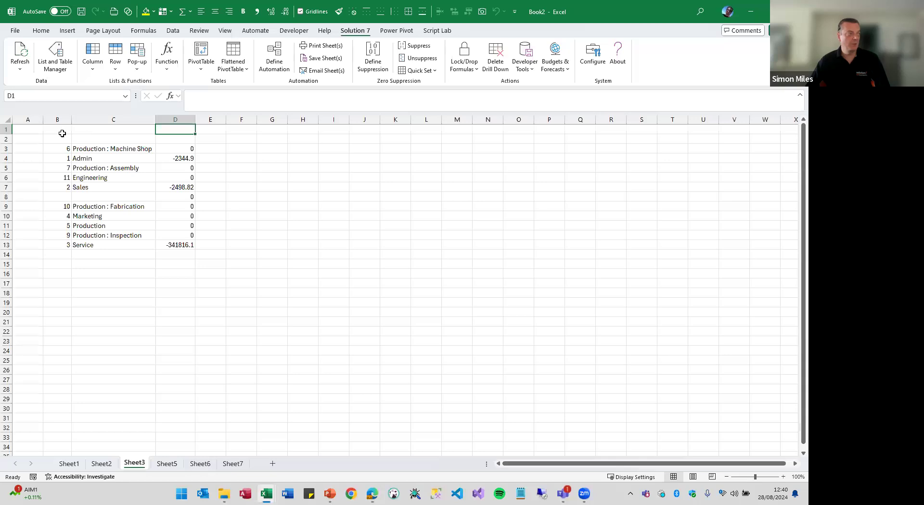
Insert a row above row 1 and copy the Machine Shop balance formula from D4 into D2
{"action": "right_click", "coordinate": [7, 129]}
{"action": "left_click", "coordinate": [36, 225]}
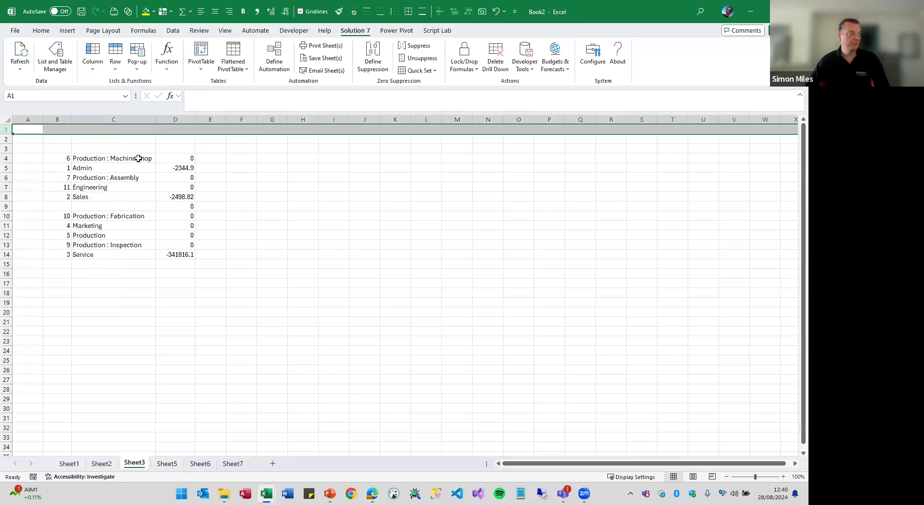
{"action": "left_click", "coordinate": [182, 160]}
{"action": "key", "text": "ctrl+c"}
{"action": "left_click", "coordinate": [172, 140]}
{"action": "key", "text": "ctrl+v"}
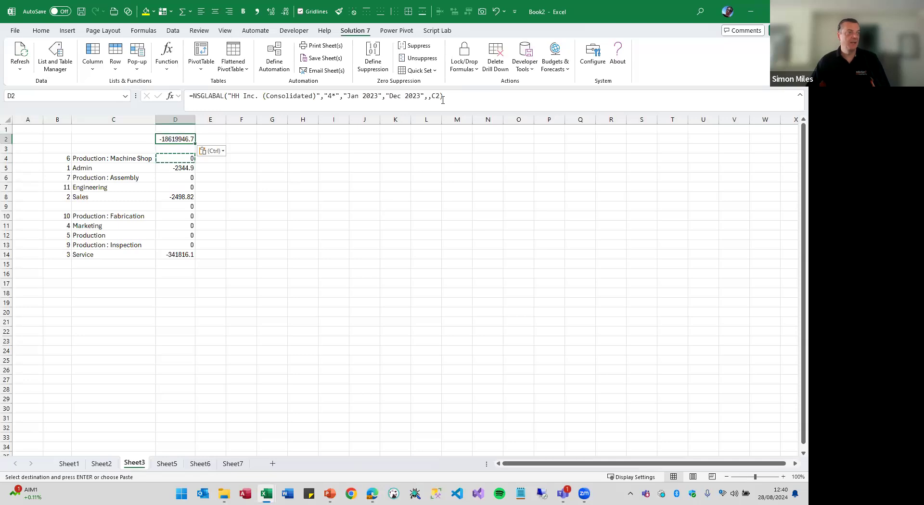
Clear the Department argument of the NSGLABAL formula in D2
{"action": "key", "text": "F2"}
{"action": "key", "text": "shift+F3"}
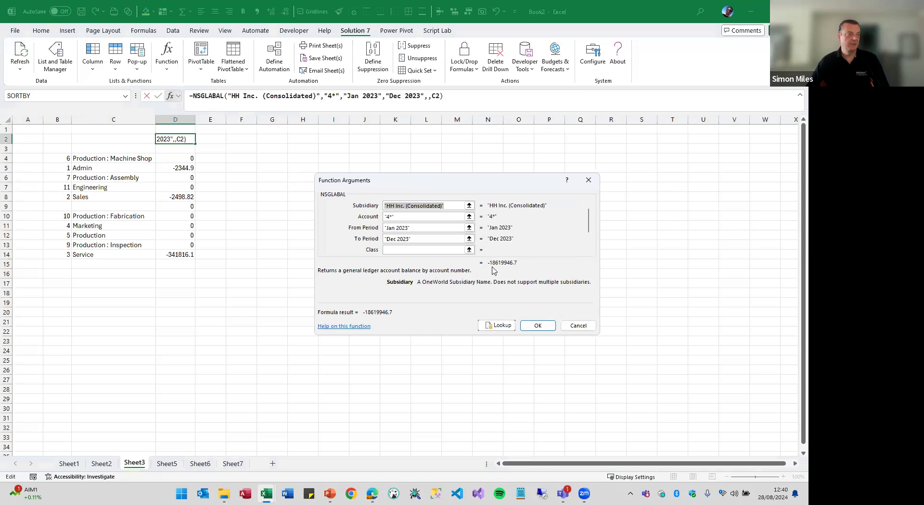
{"action": "left_click_drag", "start_coordinate": [588, 225], "coordinate": [588, 253]}
{"action": "left_click_drag", "start_coordinate": [402, 228], "coordinate": [342, 229]}
{"action": "key", "text": "Delete"}
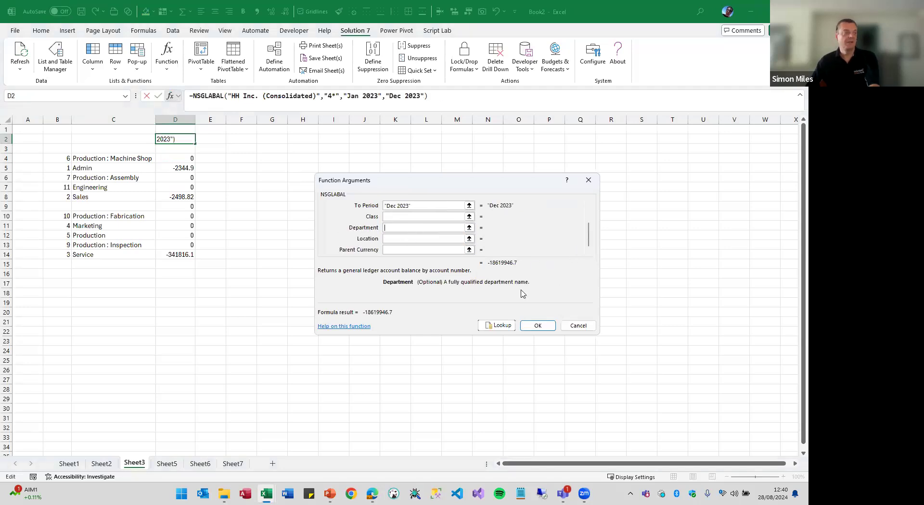
{"action": "left_click", "coordinate": [540, 324]}
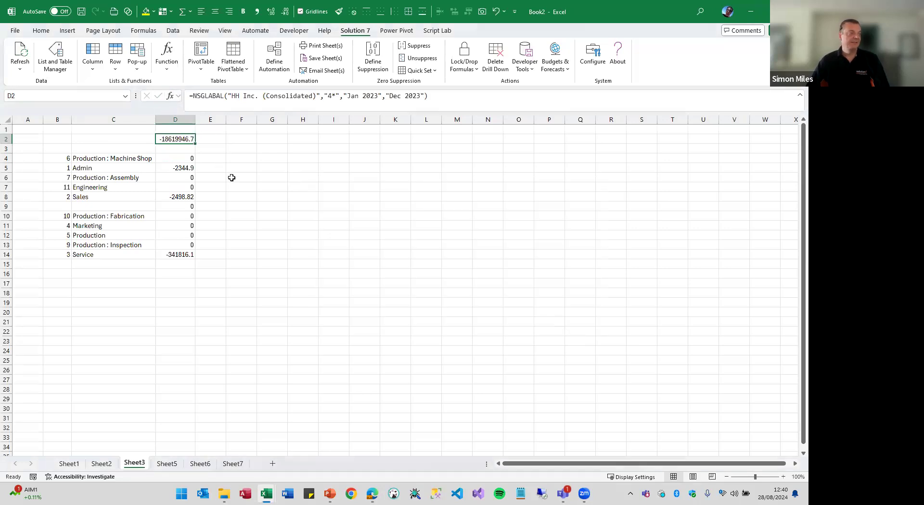
Compare the department balance formulas in D4:D14 with the formula in D2 that has no department
{"action": "left_click_drag", "start_coordinate": [188, 162], "coordinate": [161, 254]}
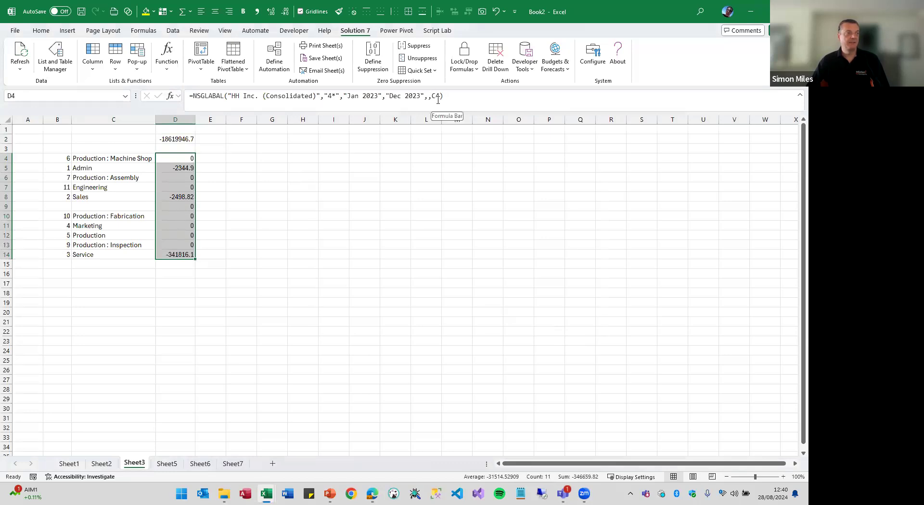
{"action": "left_click", "coordinate": [166, 139]}
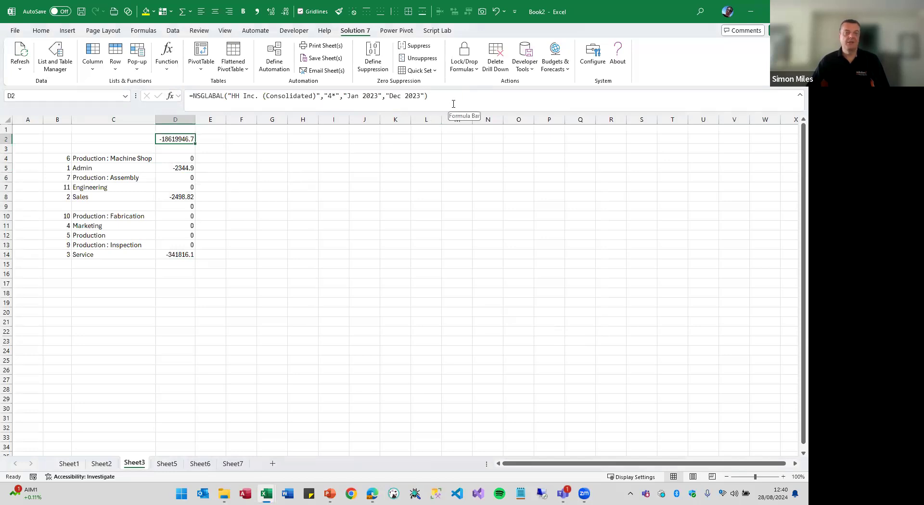
{"action": "left_click_drag", "start_coordinate": [189, 140], "coordinate": [186, 255]}
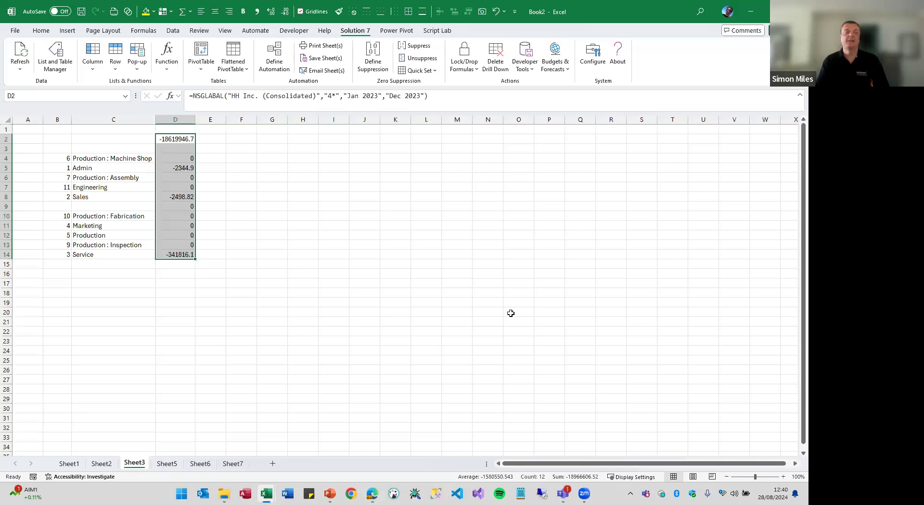
{"action": "left_click_drag", "start_coordinate": [189, 156], "coordinate": [186, 251]}
{"action": "left_click", "coordinate": [186, 139]}
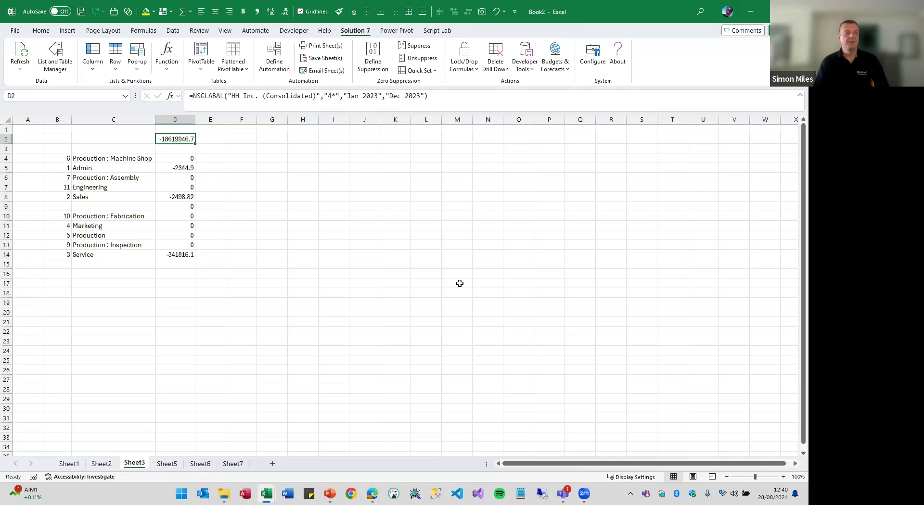
Refresh the selected sheet with Solution 7, without including locked formulas
{"action": "left_click", "coordinate": [20, 66]}
{"action": "left_click", "coordinate": [63, 110]}
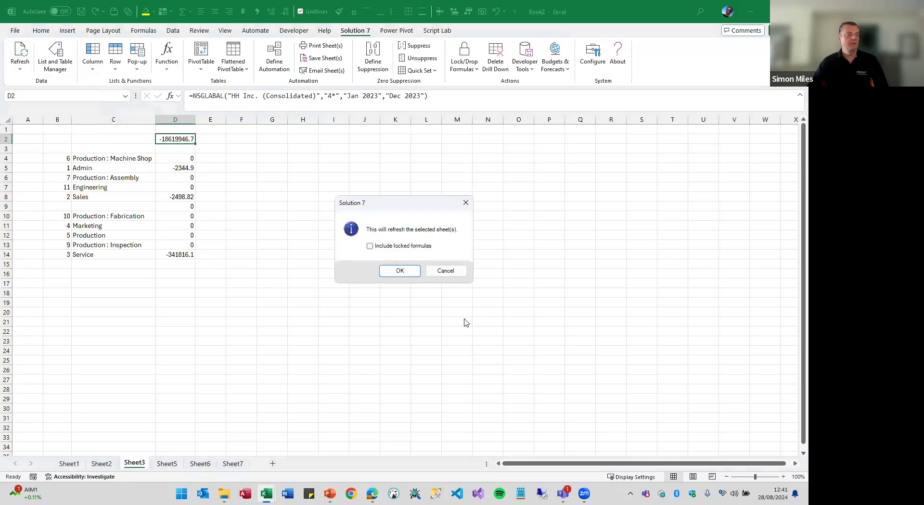
{"action": "left_click", "coordinate": [406, 270]}
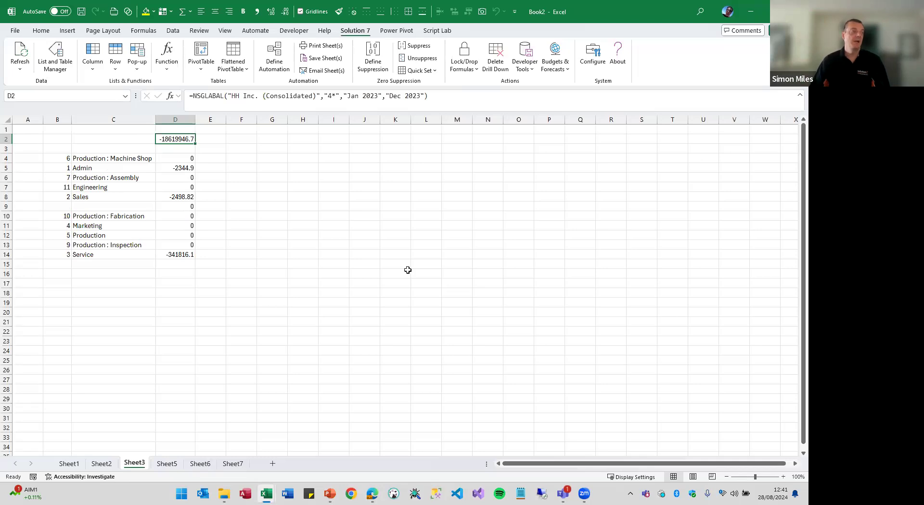
Review the NSGLABAL arguments of D2 and D4 and the NSDEPARTMENT formula in C4, leaving them as they are
{"action": "left_click", "coordinate": [171, 98]}
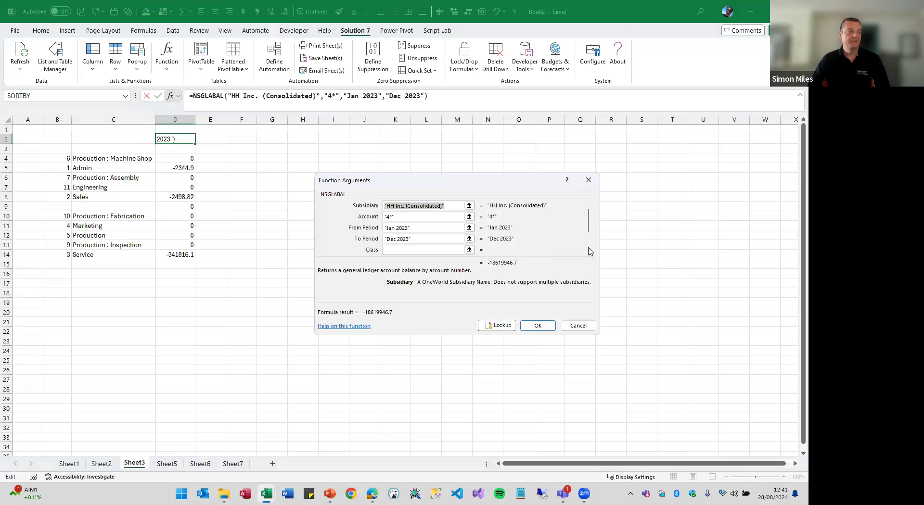
{"action": "scroll", "coordinate": [588, 251], "scroll_direction": "down", "scroll_amount": 3}
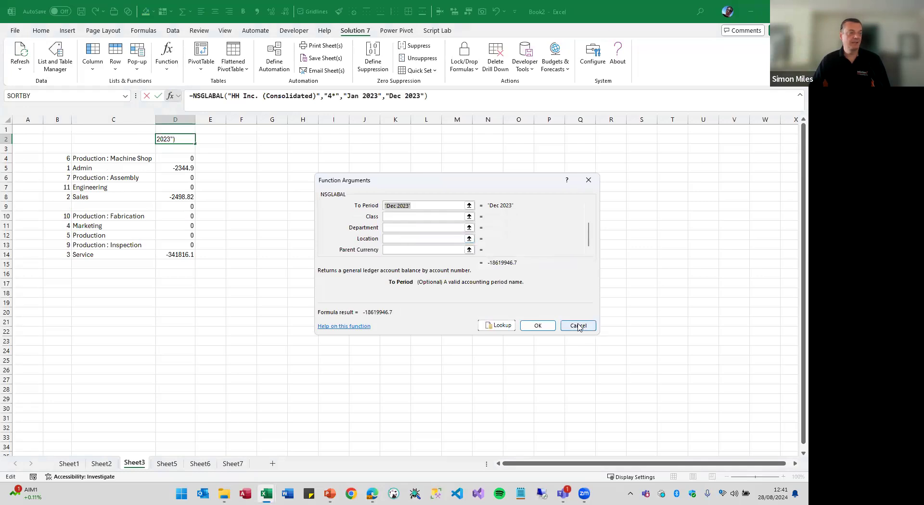
{"action": "left_click", "coordinate": [579, 326]}
{"action": "left_click", "coordinate": [123, 158]}
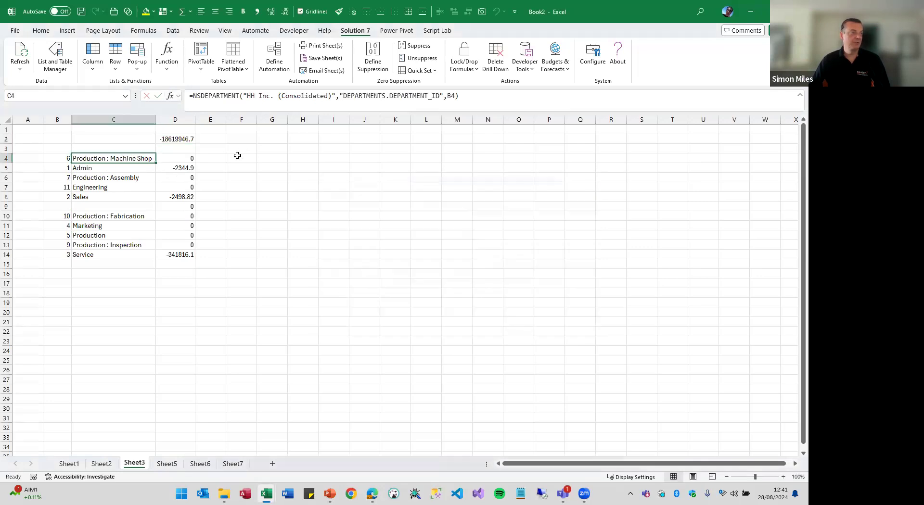
{"action": "left_click", "coordinate": [184, 156]}
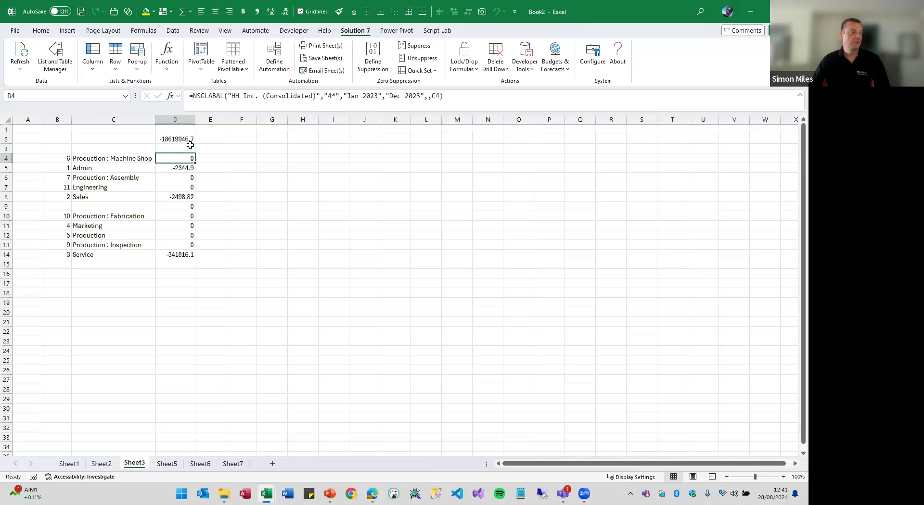
{"action": "left_click", "coordinate": [168, 98]}
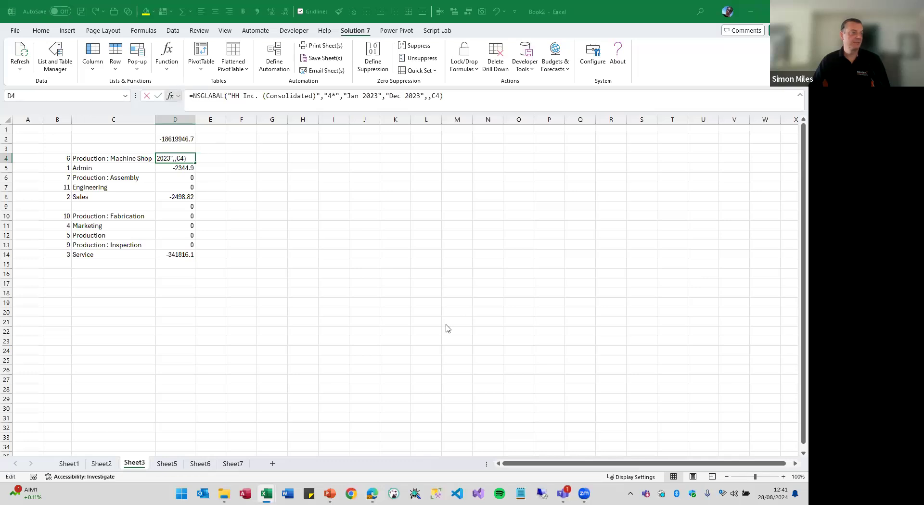
{"action": "left_click", "coordinate": [589, 252]}
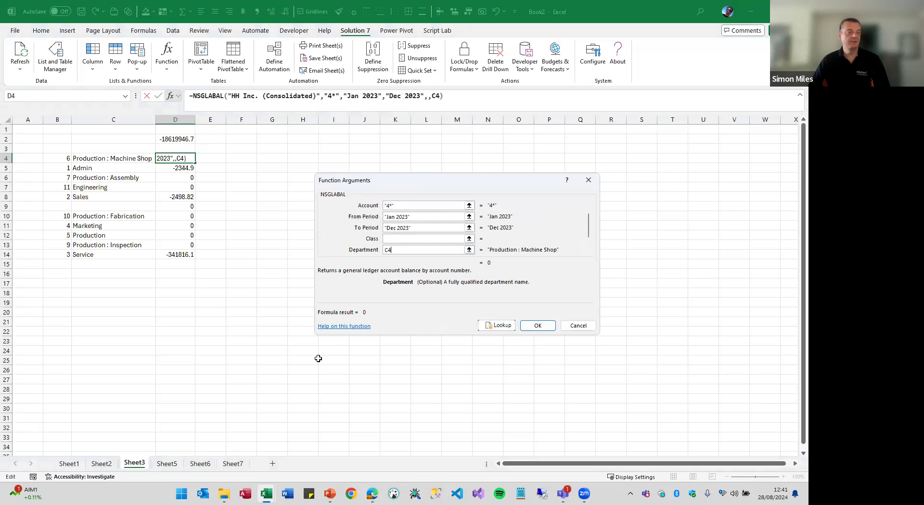
{"action": "left_click", "coordinate": [578, 326]}
Set the Department argument of the NSGLABAL formula in D2 to the wildcard "*"
{"action": "left_click", "coordinate": [186, 141]}
{"action": "left_click", "coordinate": [170, 97]}
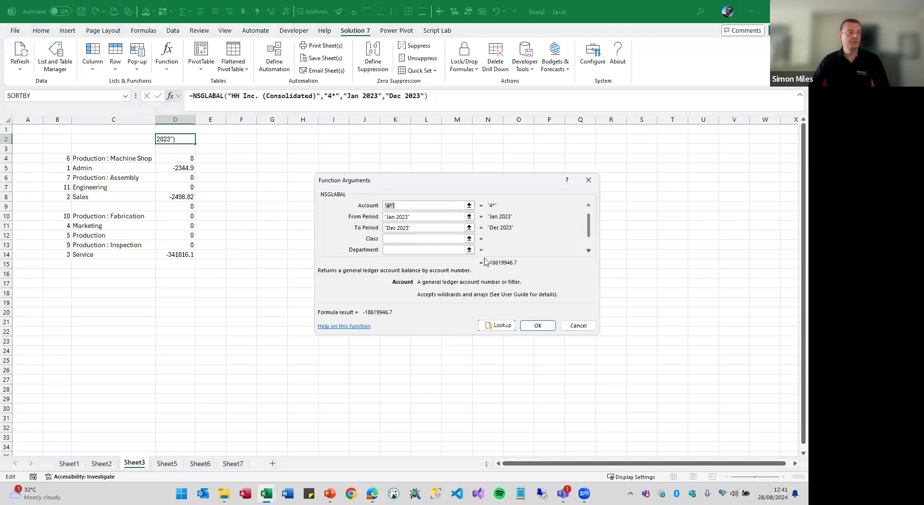
{"action": "left_click", "coordinate": [418, 249]}
{"action": "type", "text": "*"}
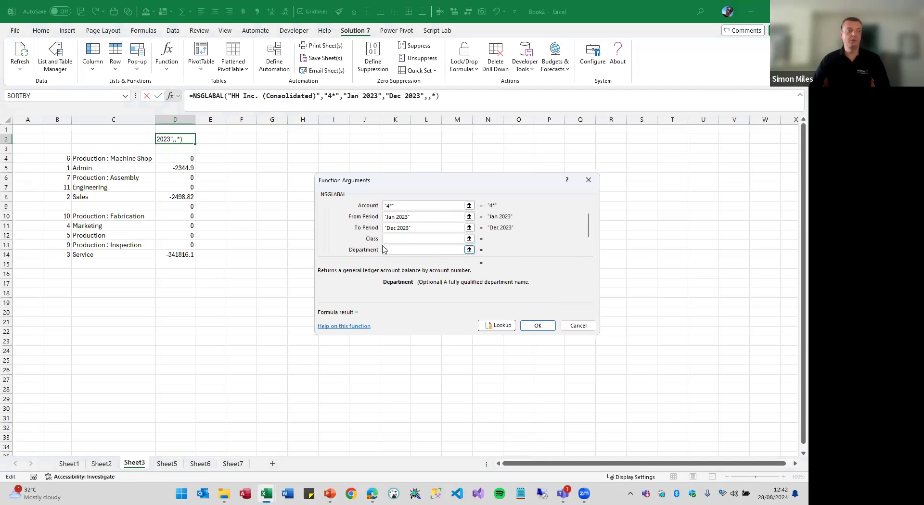
{"action": "type", "text": "*"}
{"action": "left_click", "coordinate": [534, 325]}
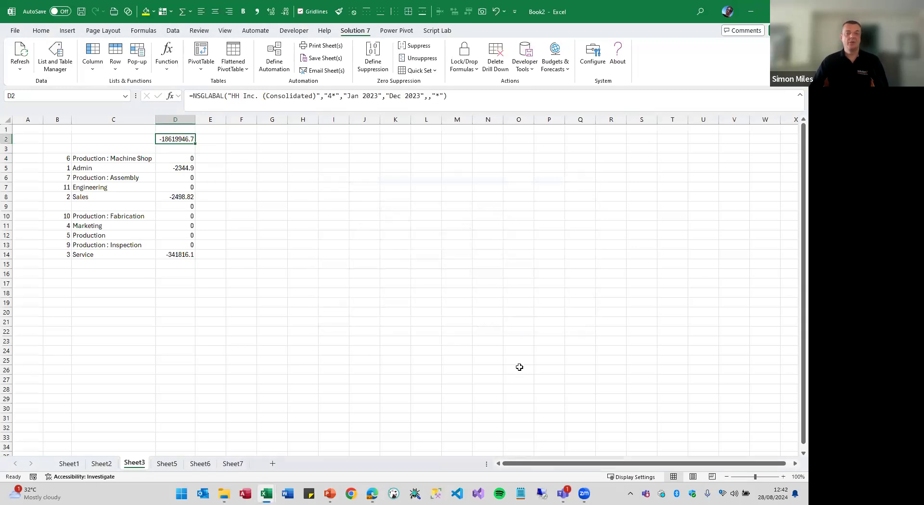
Compare the department balances in D4:D14 with the wildcard department formula in D2
{"action": "left_click_drag", "start_coordinate": [189, 158], "coordinate": [183, 251]}
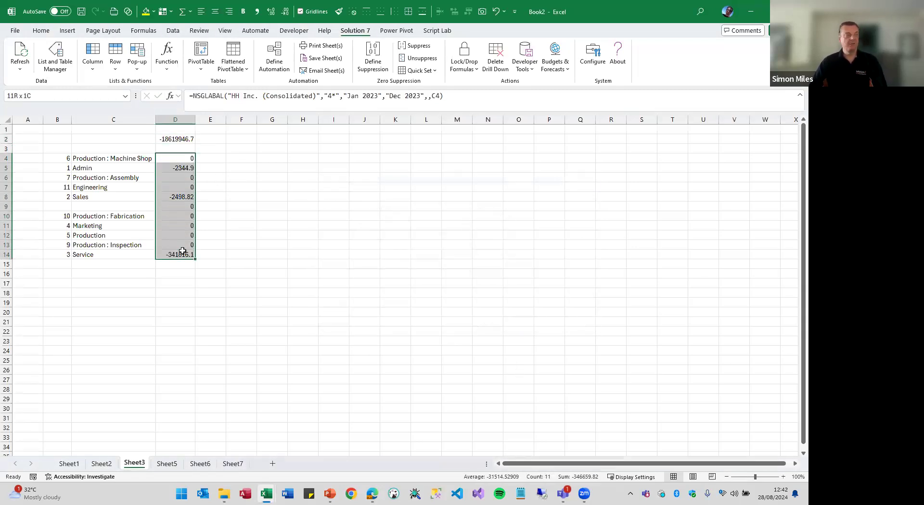
{"action": "left_click_drag", "start_coordinate": [184, 159], "coordinate": [195, 257]}
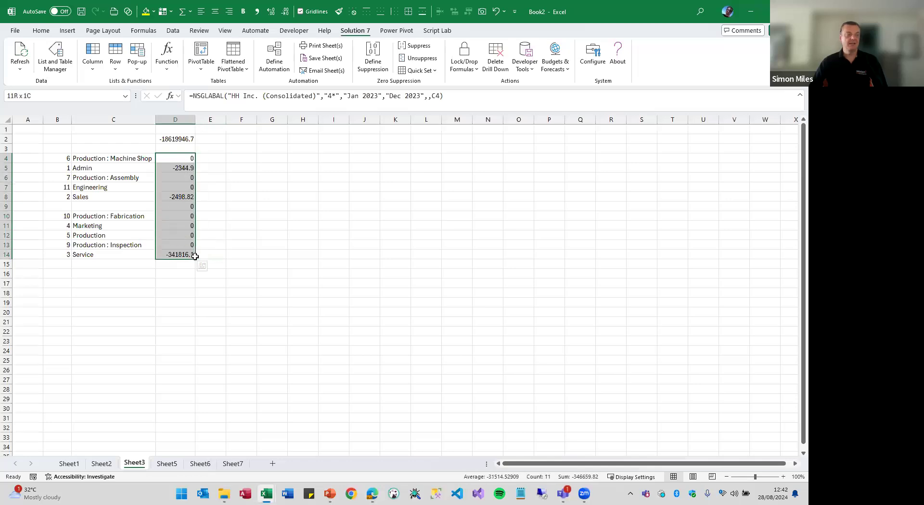
{"action": "left_click", "coordinate": [191, 139]}
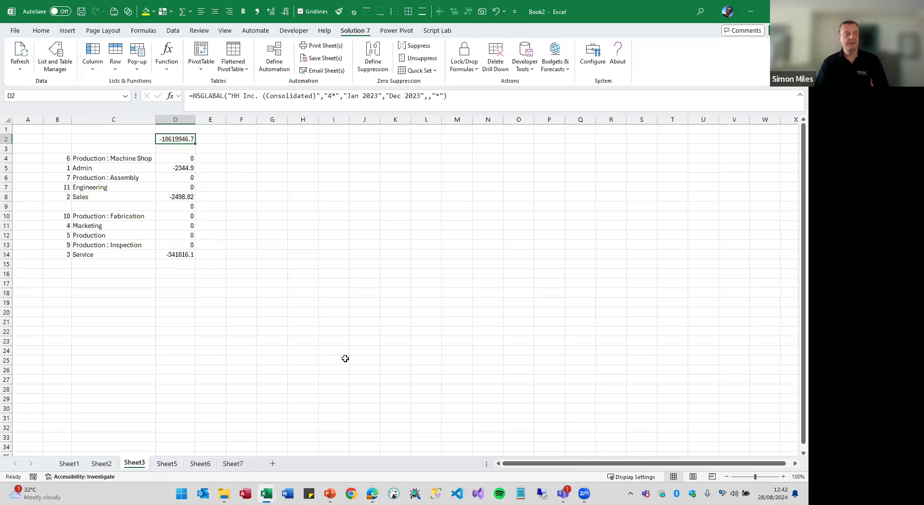
{"action": "left_click_drag", "start_coordinate": [174, 139], "coordinate": [184, 257]}
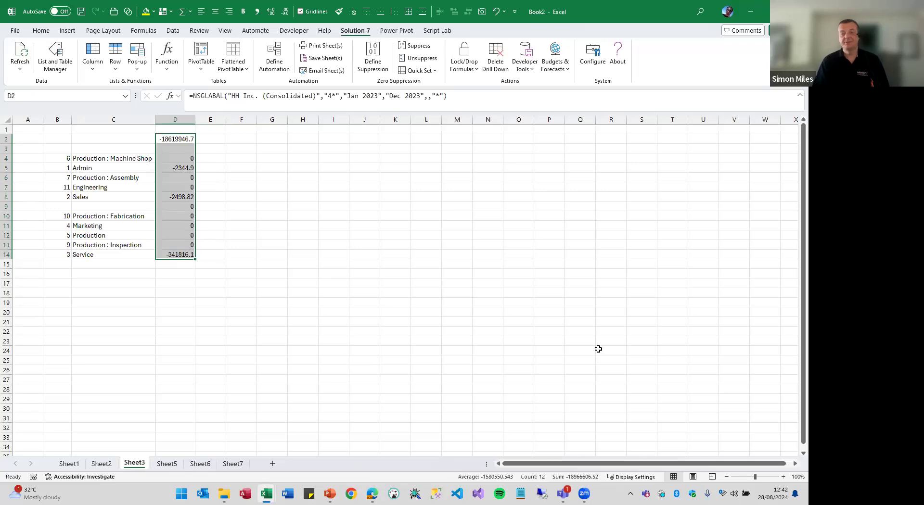
Lock the Solution 7 formulas on the current sheet
{"action": "left_click", "coordinate": [187, 140]}
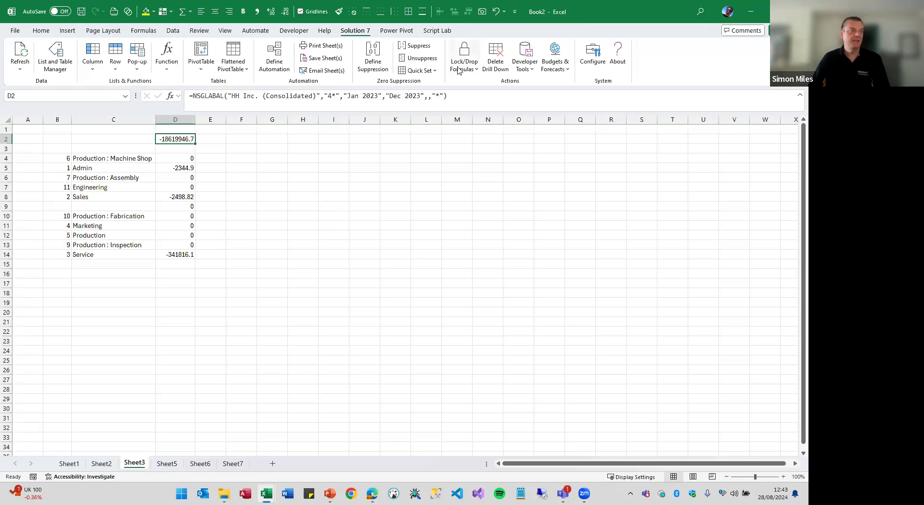
{"action": "left_click", "coordinate": [475, 72]}
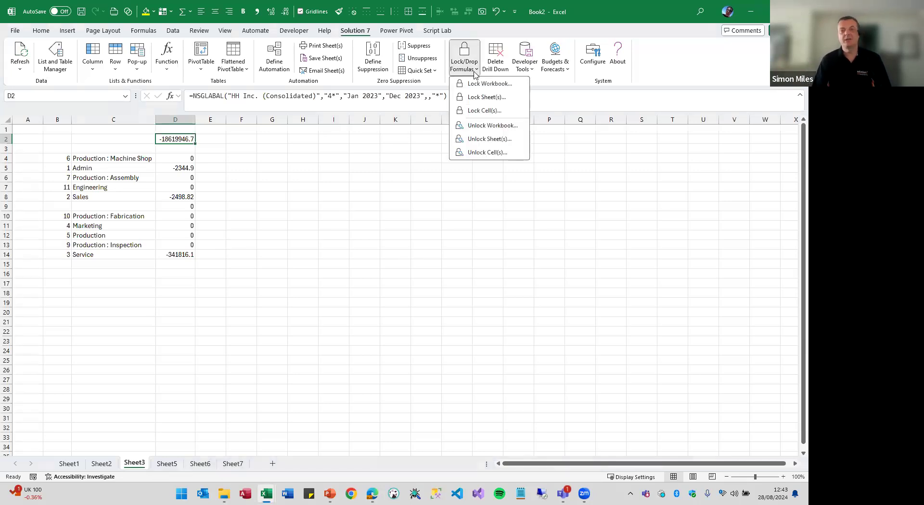
{"action": "left_click", "coordinate": [493, 99]}
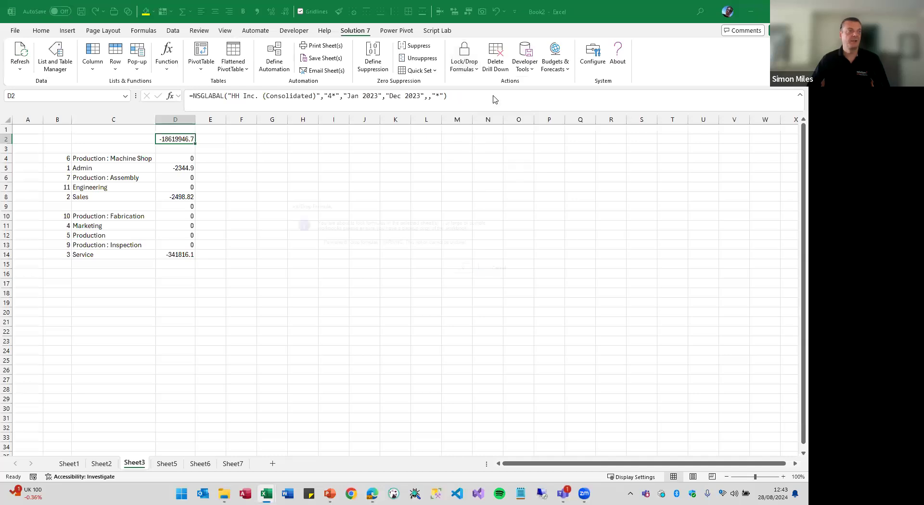
{"action": "left_click", "coordinate": [471, 273]}
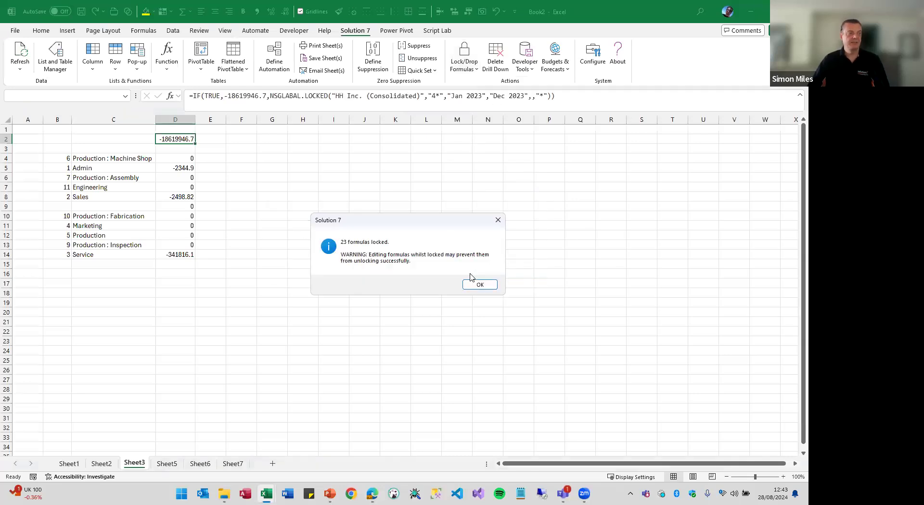
{"action": "left_click", "coordinate": [478, 284]}
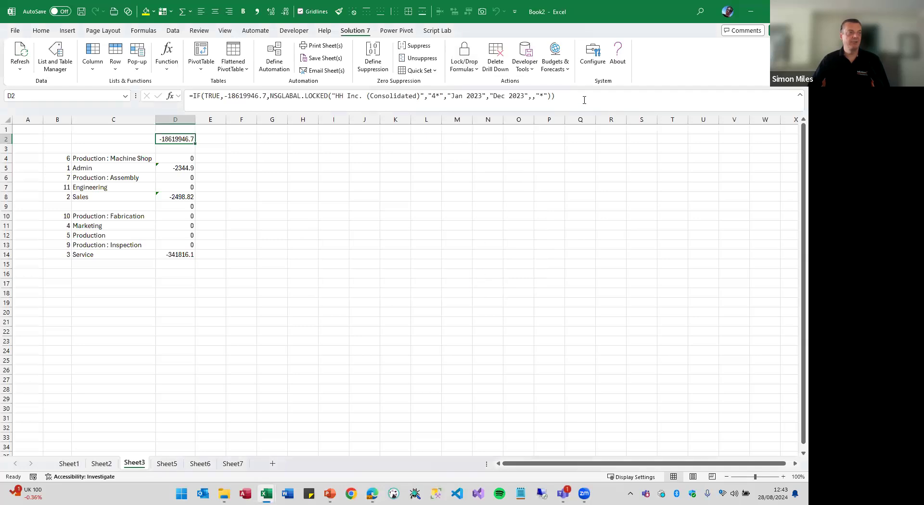
Examine the full locked formula in D2 without changing it
{"action": "key", "text": "F2"}
{"action": "key", "text": "shift+Home"}
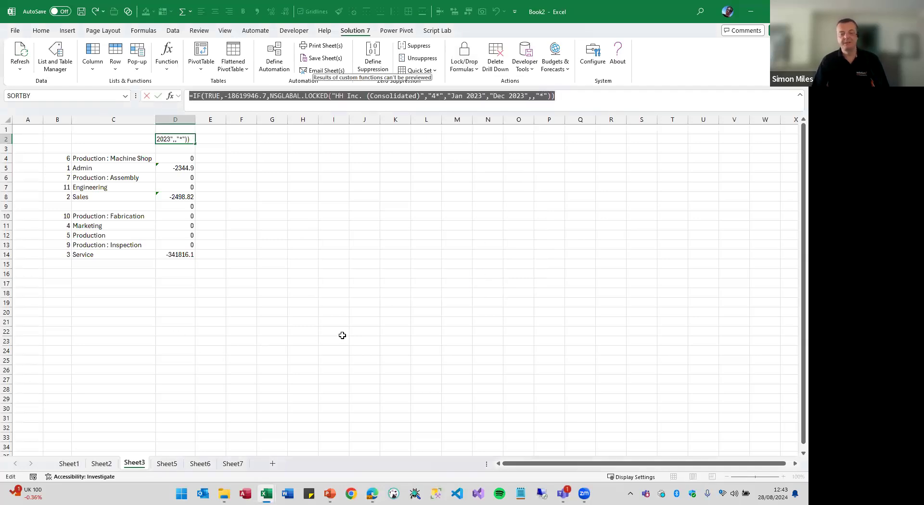
{"action": "key", "text": "Escape"}
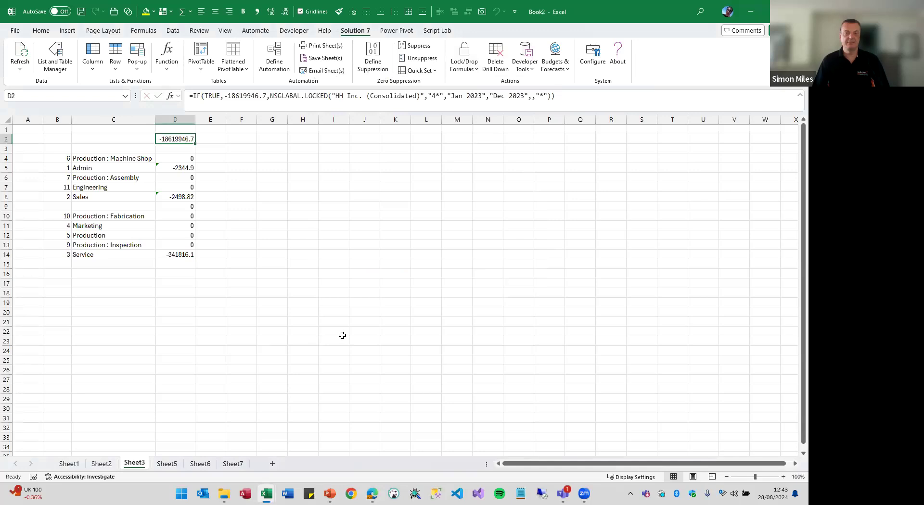
Refresh the locked sheet twice with Solution 7, leaving locked formulas out of the refresh
{"action": "left_click", "coordinate": [15, 64]}
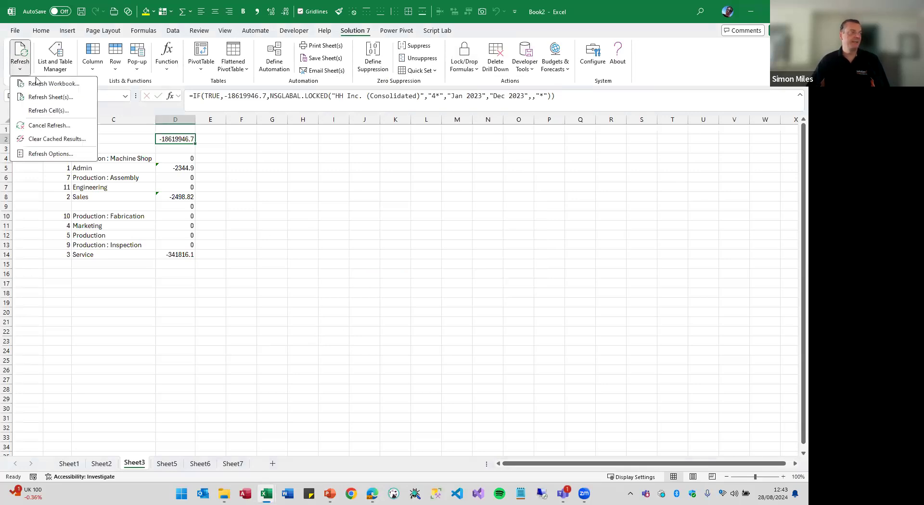
{"action": "left_click", "coordinate": [46, 97]}
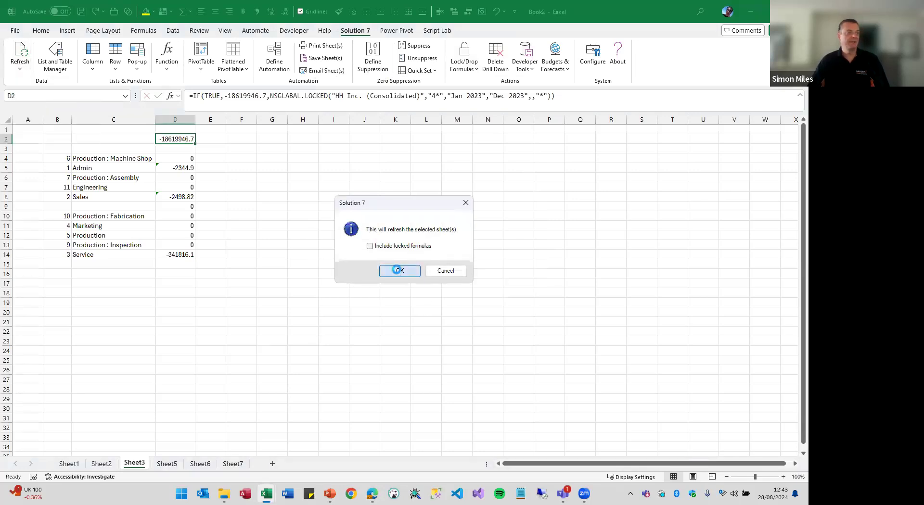
{"action": "left_click", "coordinate": [400, 271]}
{"action": "left_click", "coordinate": [16, 61]}
{"action": "left_click", "coordinate": [33, 97]}
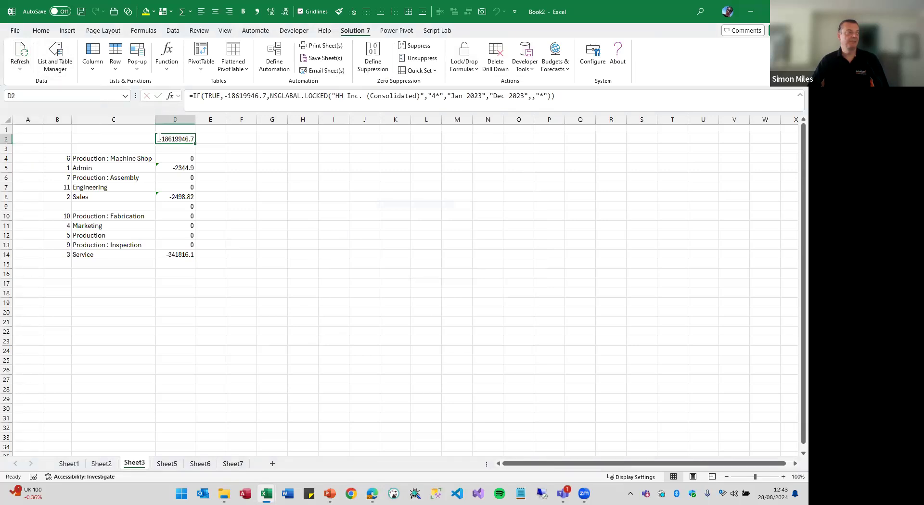
{"action": "key", "text": "Return"}
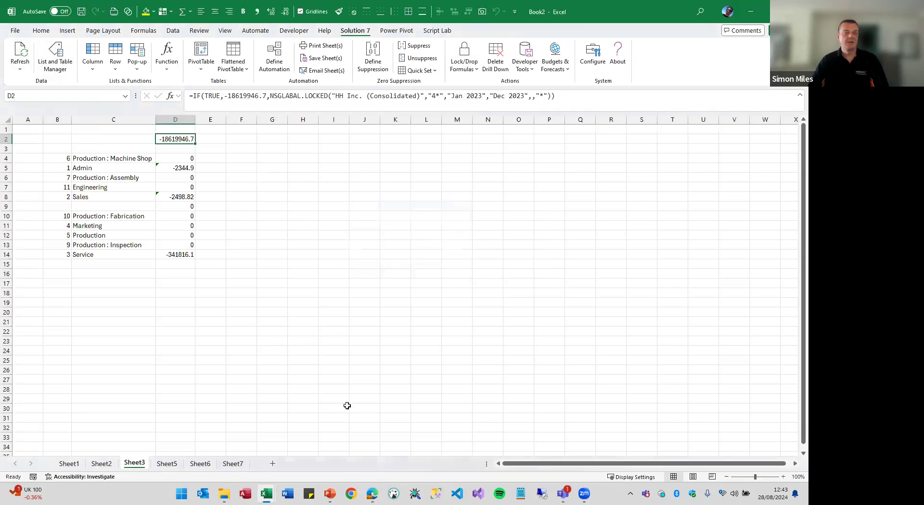
Examine the drill-down options available for the locked Machine Shop balance in D4
{"action": "left_click", "coordinate": [186, 159]}
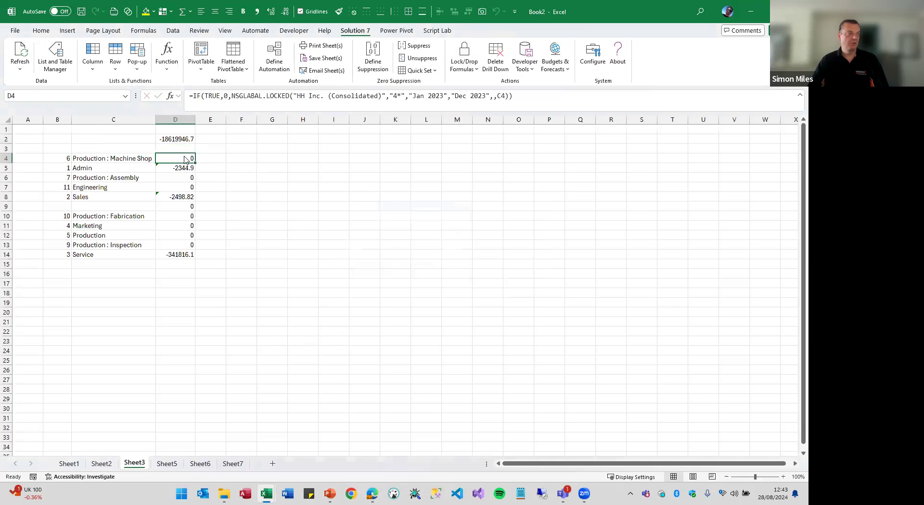
{"action": "right_click", "coordinate": [186, 159]}
{"action": "mouse_move", "coordinate": [236, 472]}
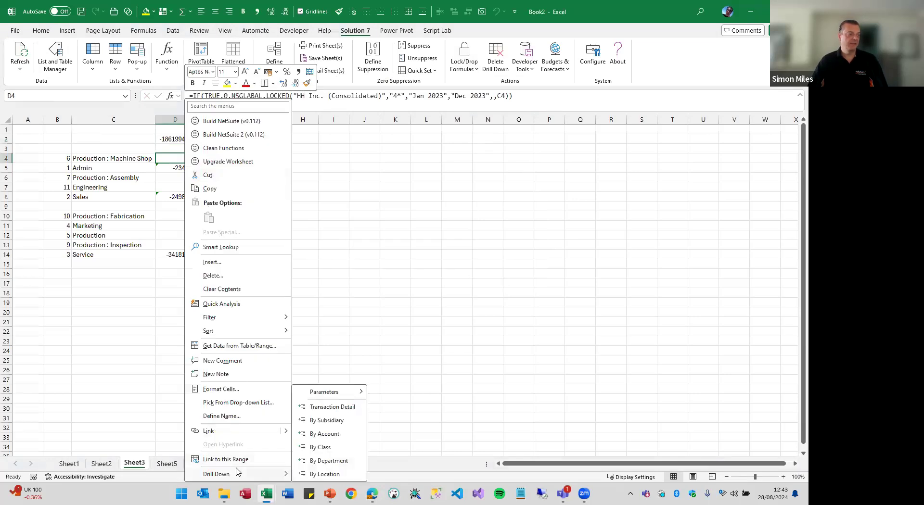
Refresh only the Service balance in D14 with Solution 7, including locked formulas
{"action": "left_click", "coordinate": [24, 63]}
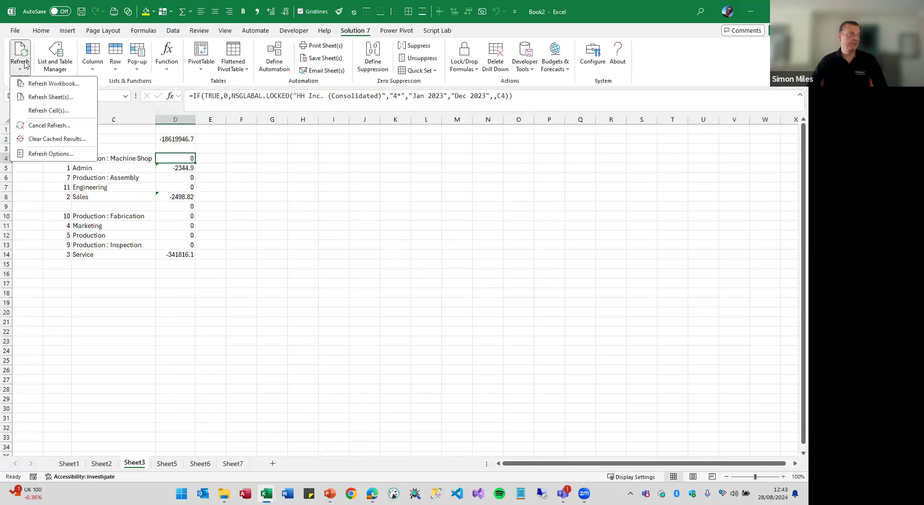
{"action": "left_click", "coordinate": [174, 254]}
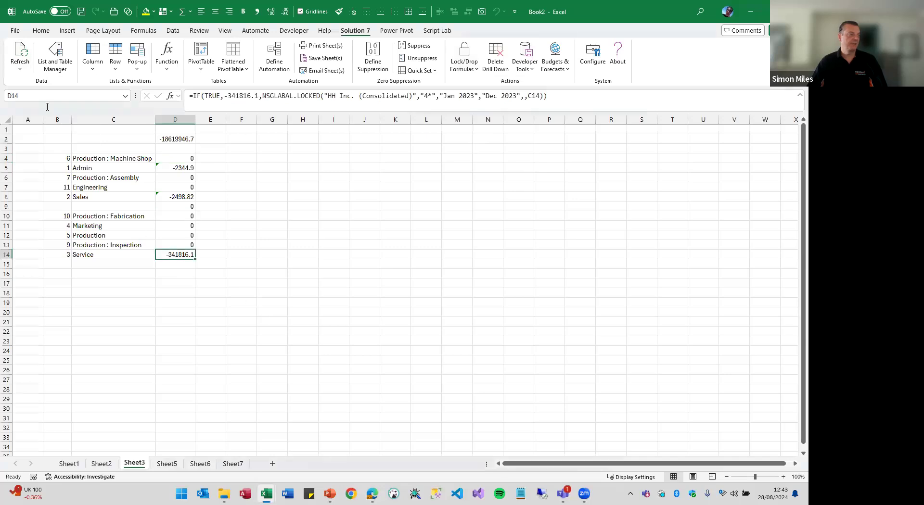
{"action": "left_click", "coordinate": [20, 65]}
{"action": "left_click", "coordinate": [42, 111]}
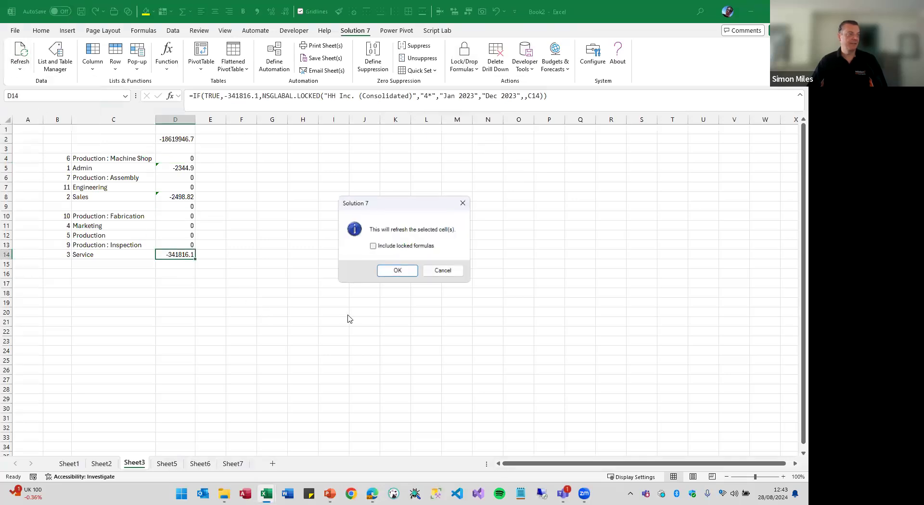
{"action": "left_click", "coordinate": [373, 247]}
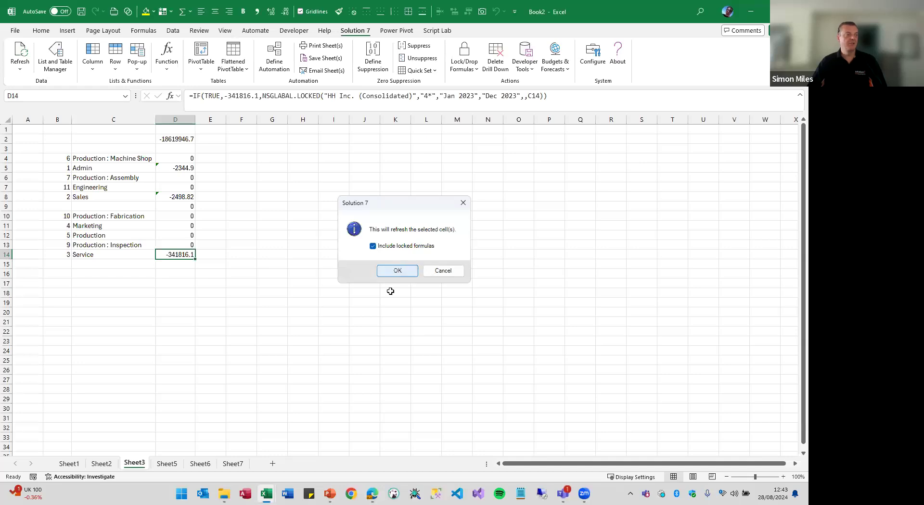
{"action": "key", "text": "Return"}
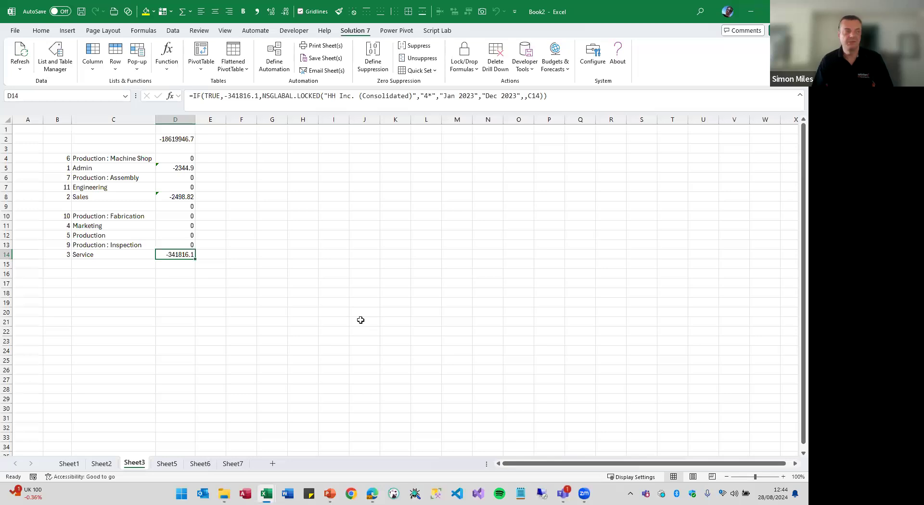
Select the Sales balance in D8 and refresh the whole sheet with Solution 7, including locked formulas
{"action": "left_click", "coordinate": [178, 197]}
{"action": "left_click", "coordinate": [178, 204]}
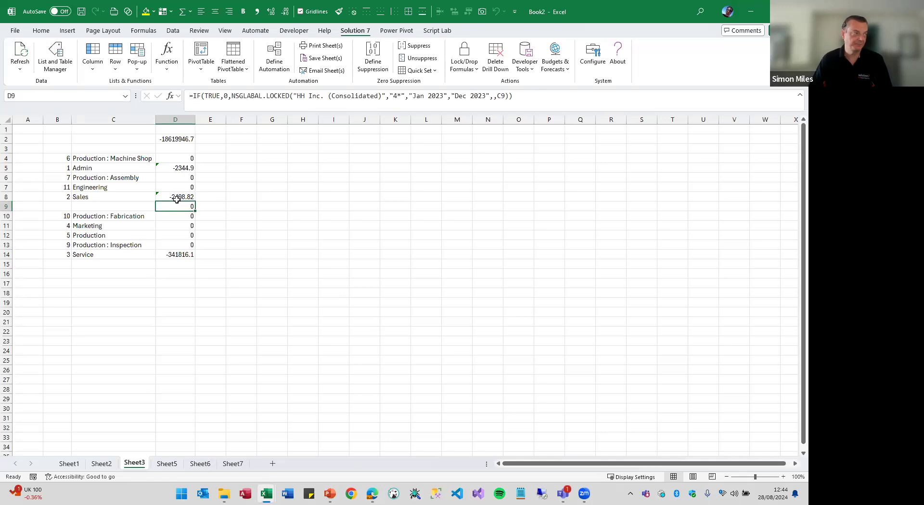
{"action": "left_click", "coordinate": [177, 197]}
{"action": "left_click", "coordinate": [20, 60]}
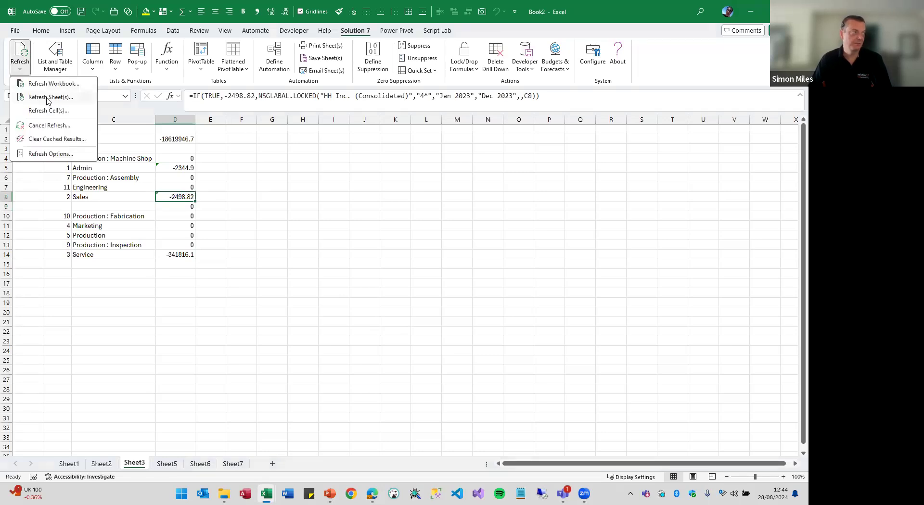
{"action": "left_click", "coordinate": [48, 98]}
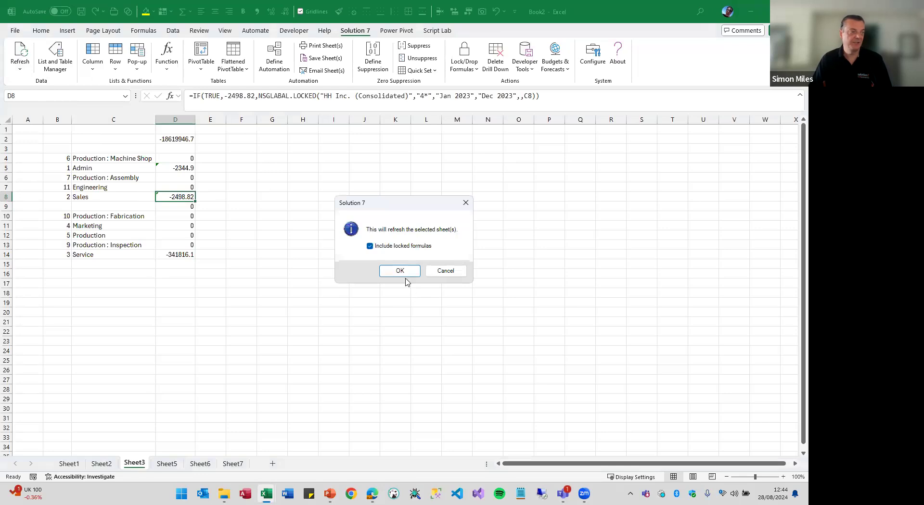
{"action": "left_click", "coordinate": [400, 271]}
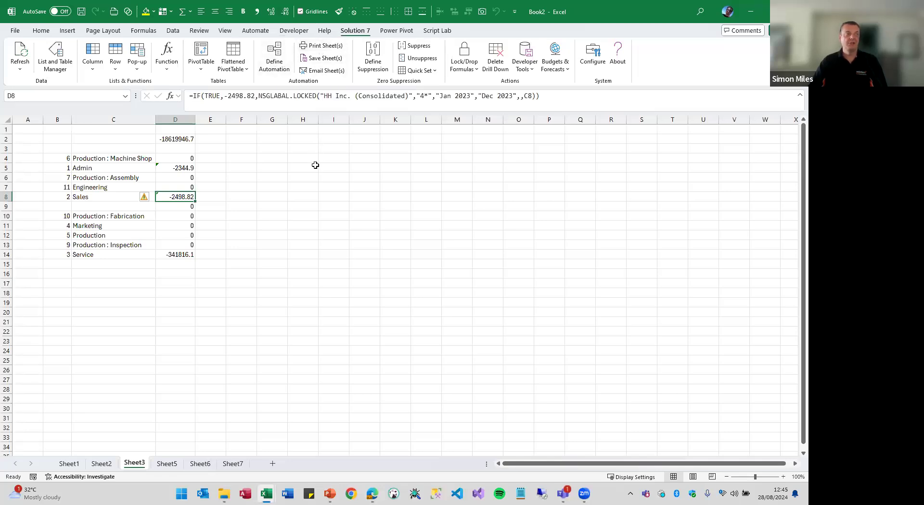
Examine the locked formula in D8 and its stored value argument, leaving the formula unchanged
{"action": "triple_click", "coordinate": [560, 99]}
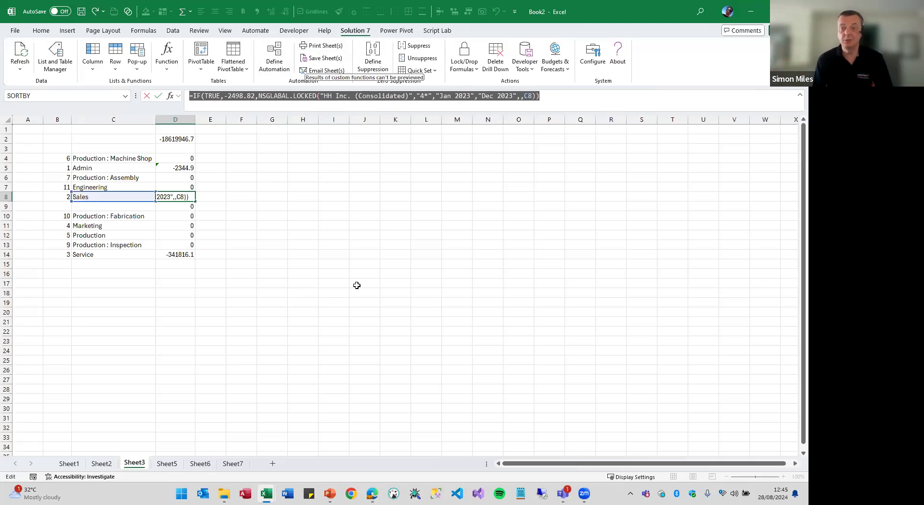
{"action": "left_click", "coordinate": [565, 101]}
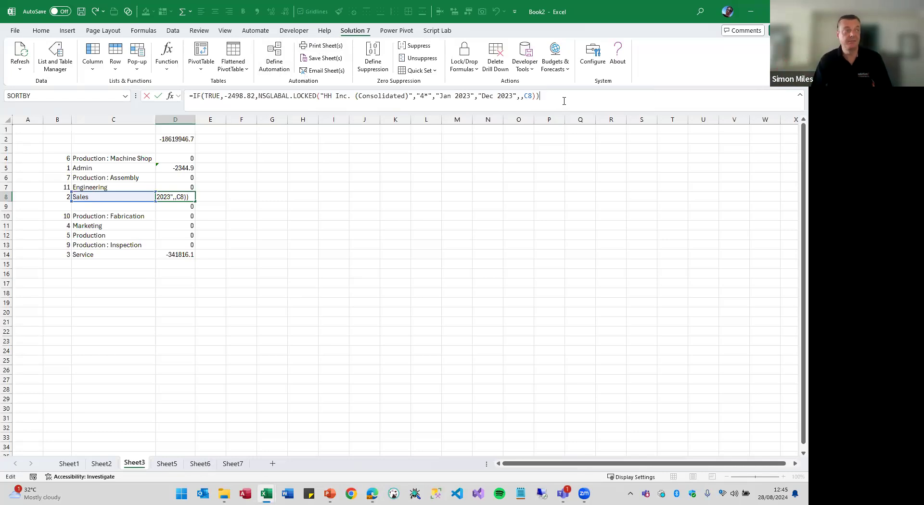
{"action": "left_click_drag", "start_coordinate": [256, 96], "coordinate": [224, 96]}
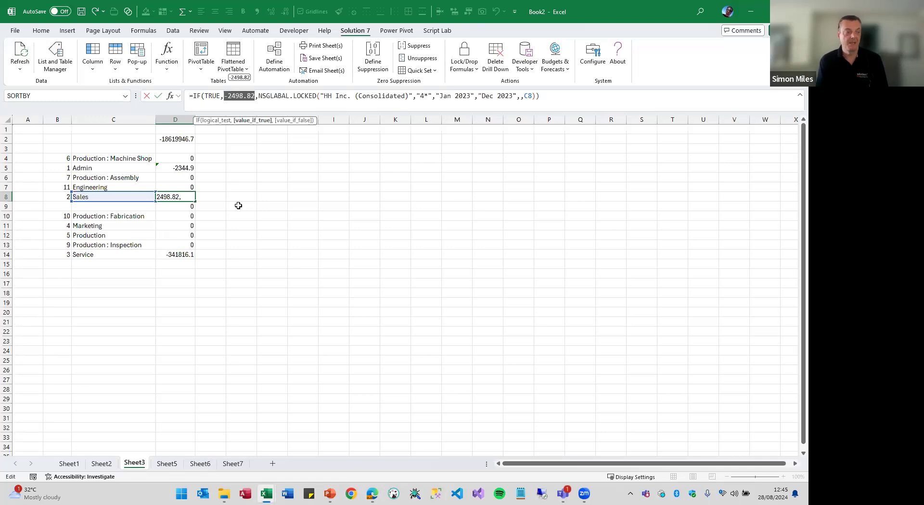
{"action": "key", "text": "ctrl+Return"}
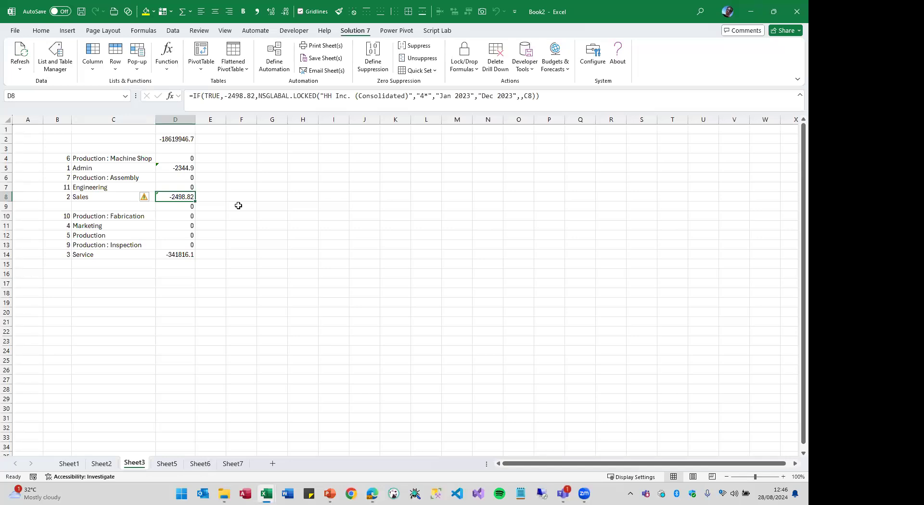
Switch to Edge and open the Function Reference Guide PDF from Solution 7's Training Guides page
{"action": "left_click", "coordinate": [372, 494]}
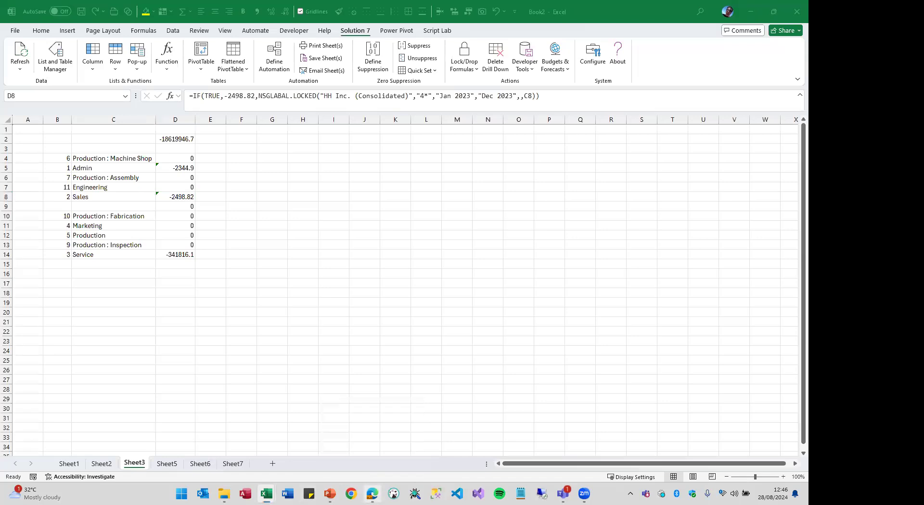
{"action": "left_click", "coordinate": [394, 15]}
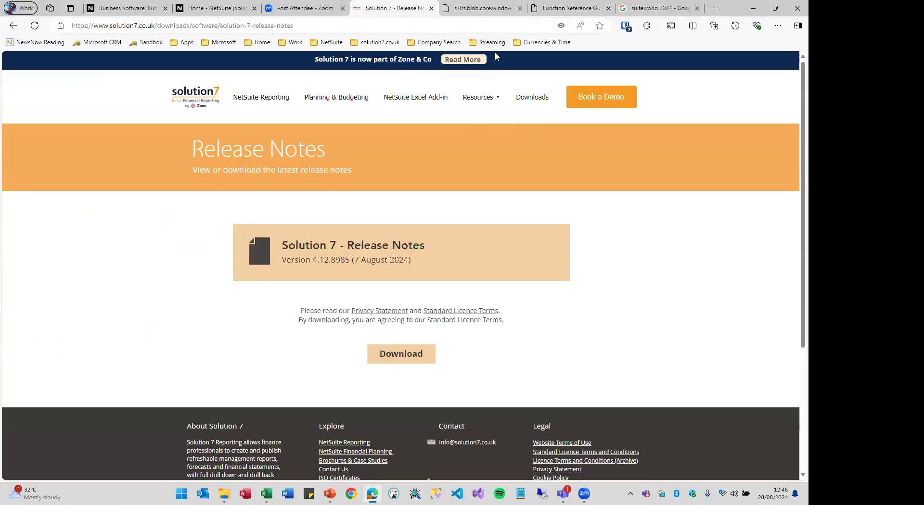
{"action": "left_click", "coordinate": [375, 42]}
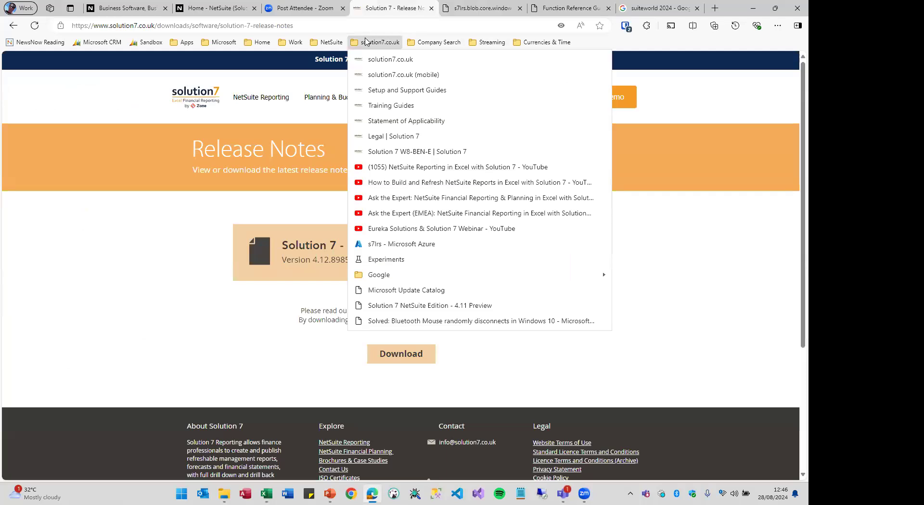
{"action": "left_click", "coordinate": [390, 106]}
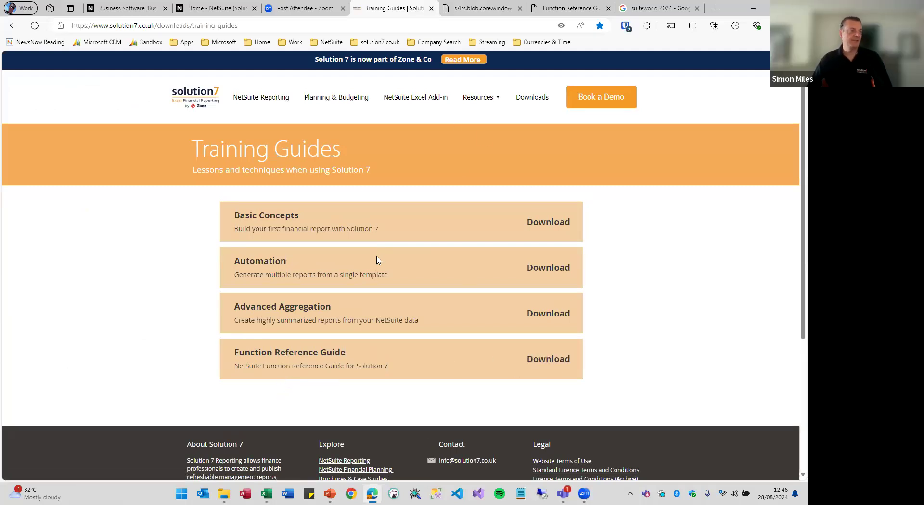
{"action": "left_click", "coordinate": [554, 362]}
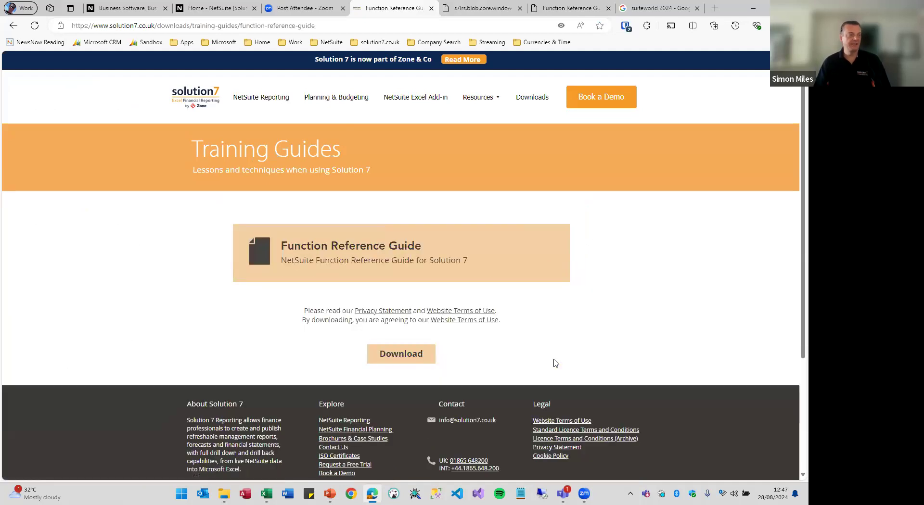
{"action": "left_click", "coordinate": [401, 354]}
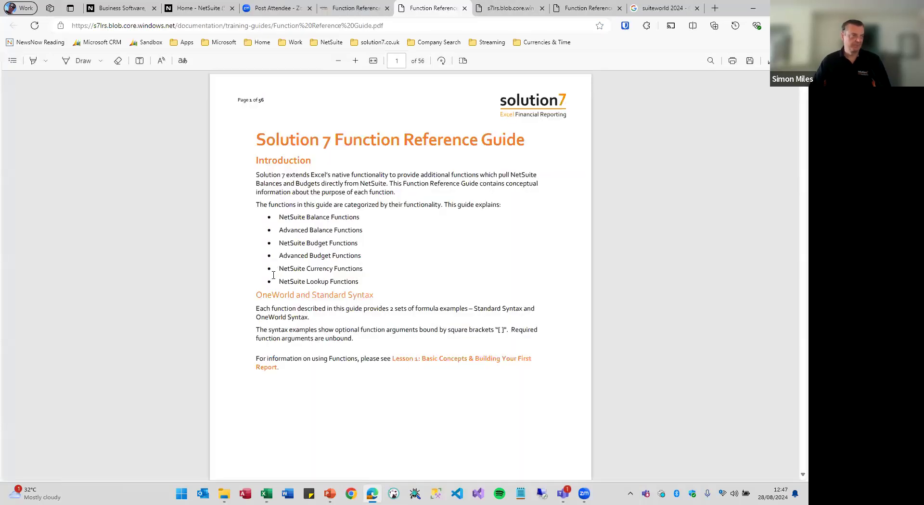
Read through the guide's function list and the NSGLABAL syntax on page 5, and close the PDF
{"action": "scroll", "coordinate": [305, 249], "scroll_direction": "down", "scroll_amount": 8}
{"action": "scroll", "coordinate": [305, 250], "scroll_direction": "down", "scroll_amount": 8}
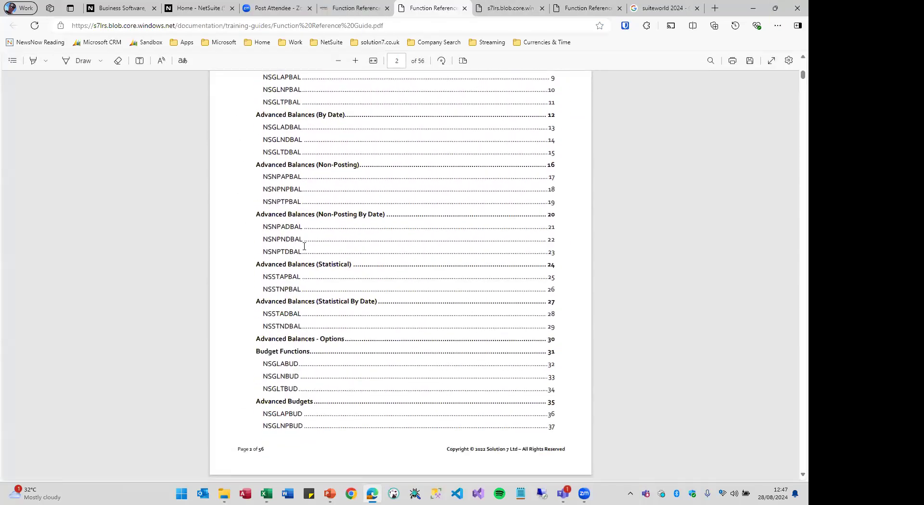
{"action": "scroll", "coordinate": [301, 247], "scroll_direction": "down", "scroll_amount": 10}
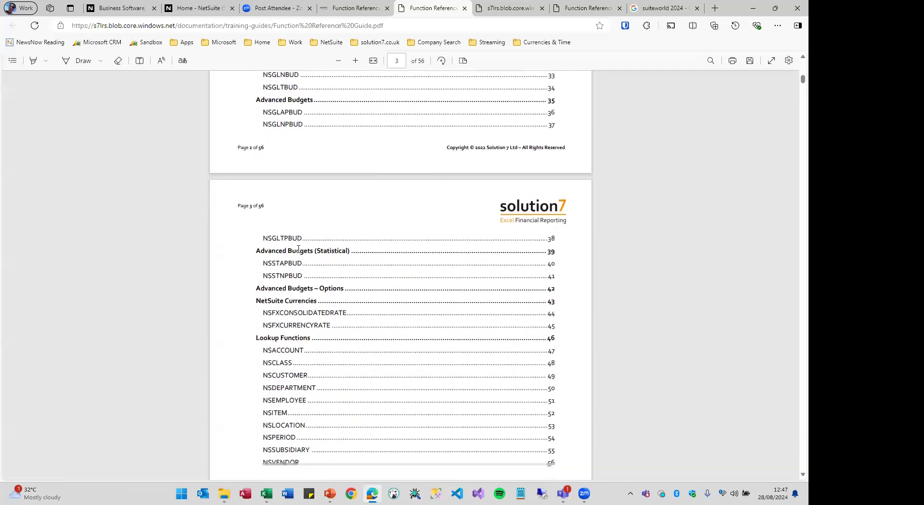
{"action": "scroll", "coordinate": [298, 251], "scroll_direction": "down", "scroll_amount": 8}
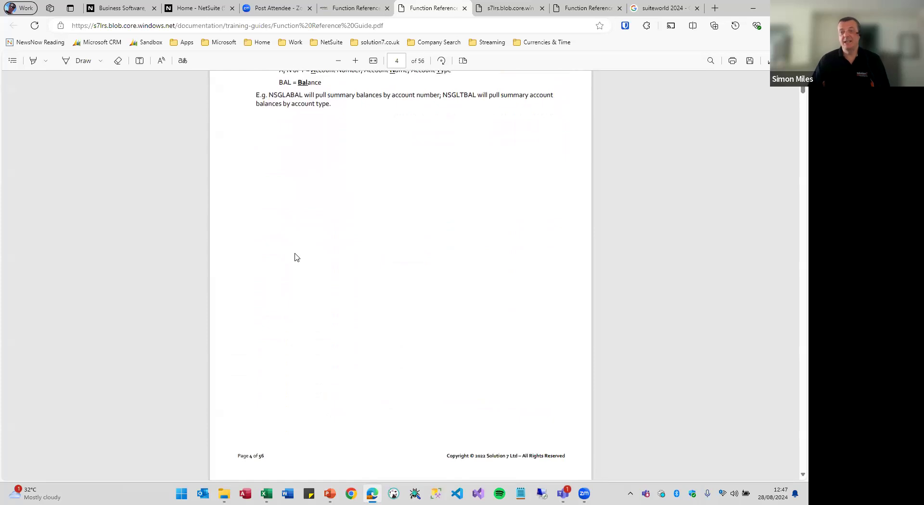
{"action": "scroll", "coordinate": [297, 257], "scroll_direction": "down", "scroll_amount": 8}
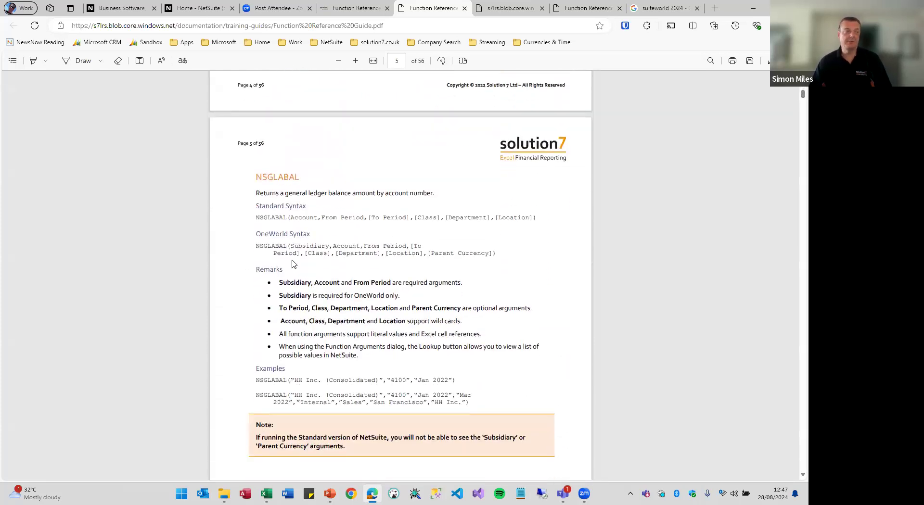
{"action": "scroll", "coordinate": [293, 264], "scroll_direction": "down", "scroll_amount": 1}
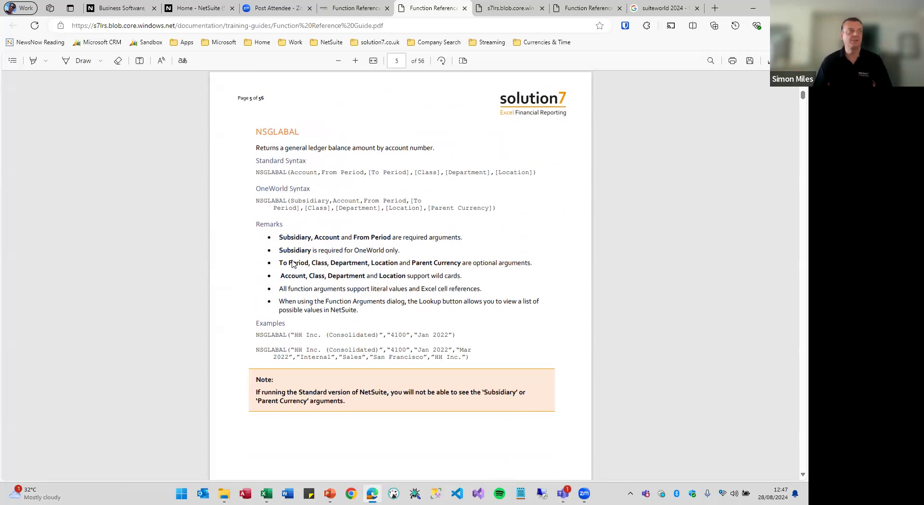
{"action": "left_click", "coordinate": [465, 8]}
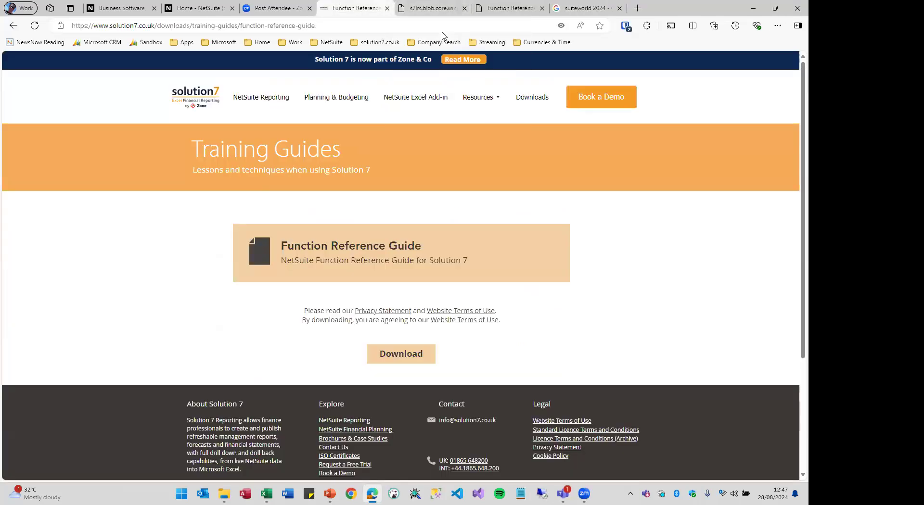
Switch to the Q&A slide in the PowerPoint slide show, checking the Equity Calculations cheat sheet in Excel on the way
{"action": "key", "text": "alt+Tab"}
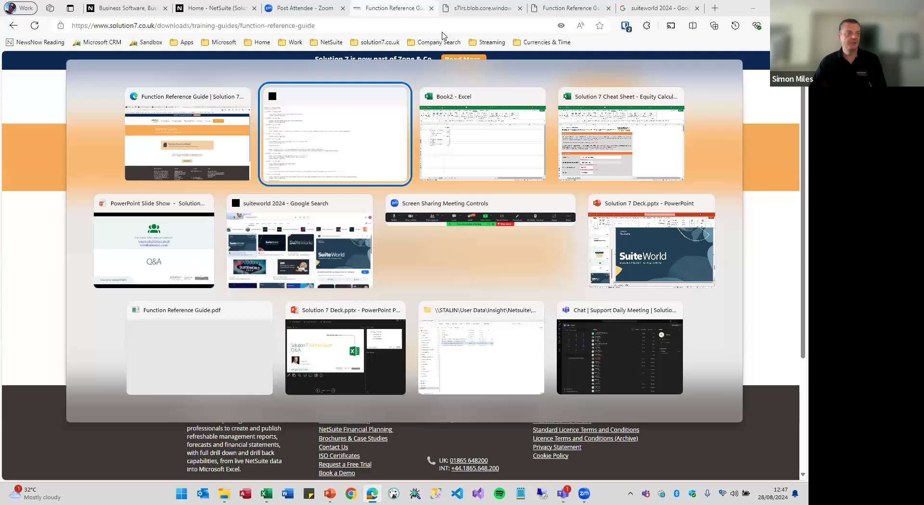
{"action": "key", "text": "Tab"}
{"action": "key", "text": "Tab"}
{"action": "key", "text": "Tab"}
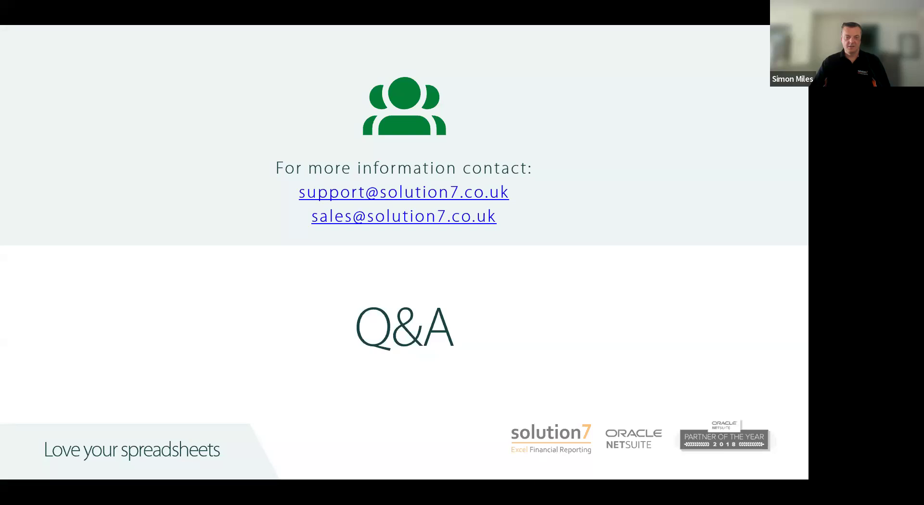
{"action": "key", "text": "alt+Tab"}
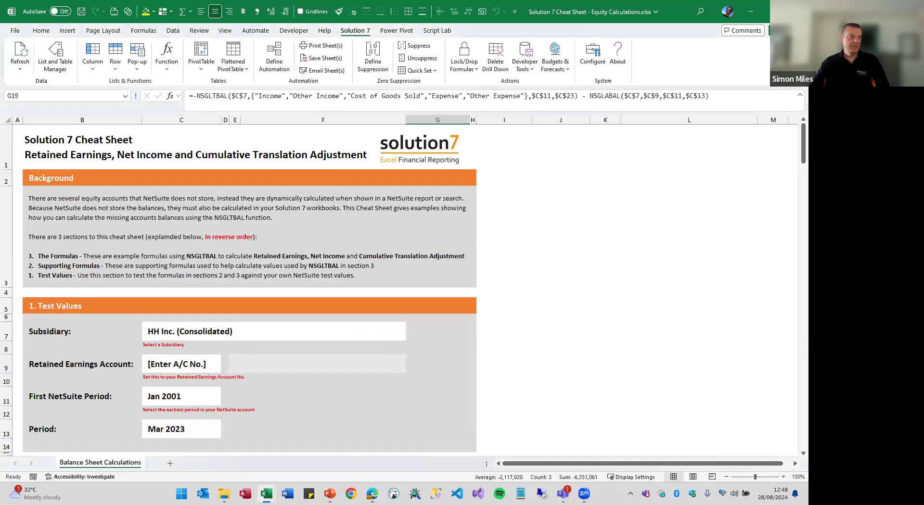
{"action": "key", "text": "alt+Tab"}
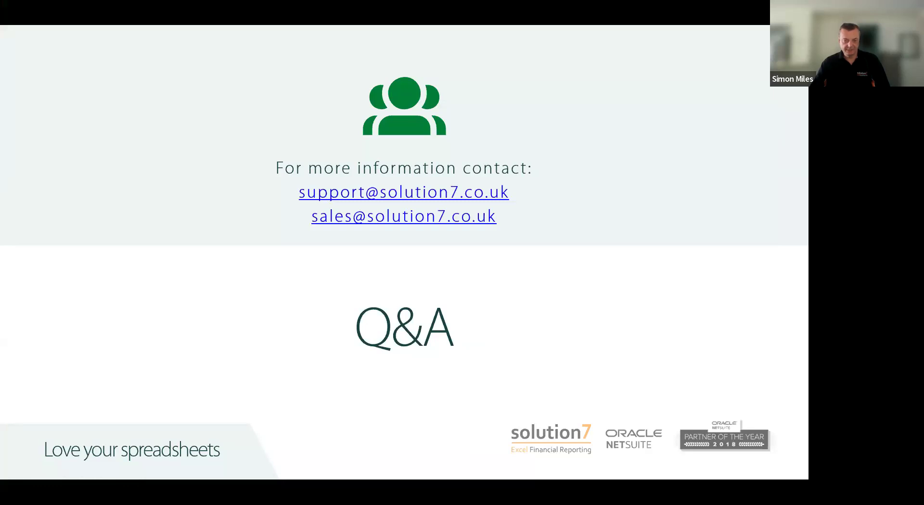
Switch to Sheet8 in Excel and insert an Accounts (by Number) column list at C3 for subsidiary HH Inc. (Consolidated)
{"action": "left_click", "coordinate": [273, 463]}
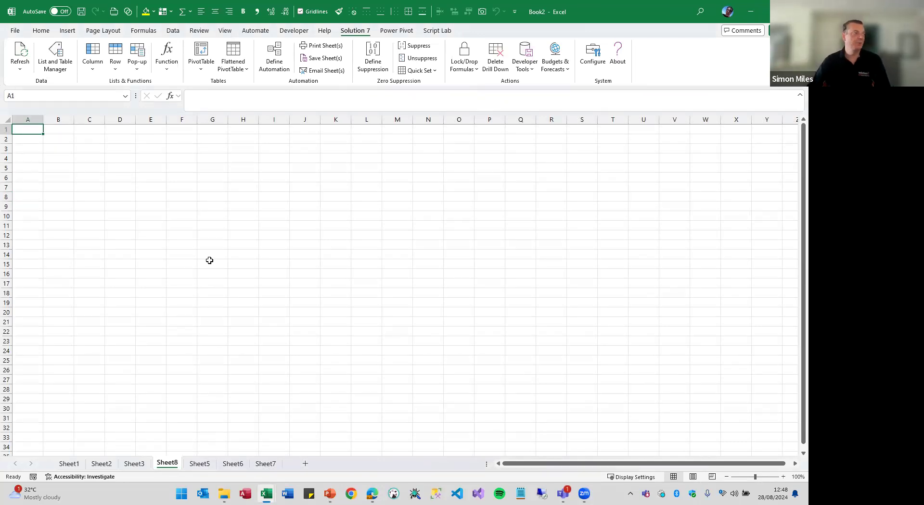
{"action": "left_click", "coordinate": [83, 150]}
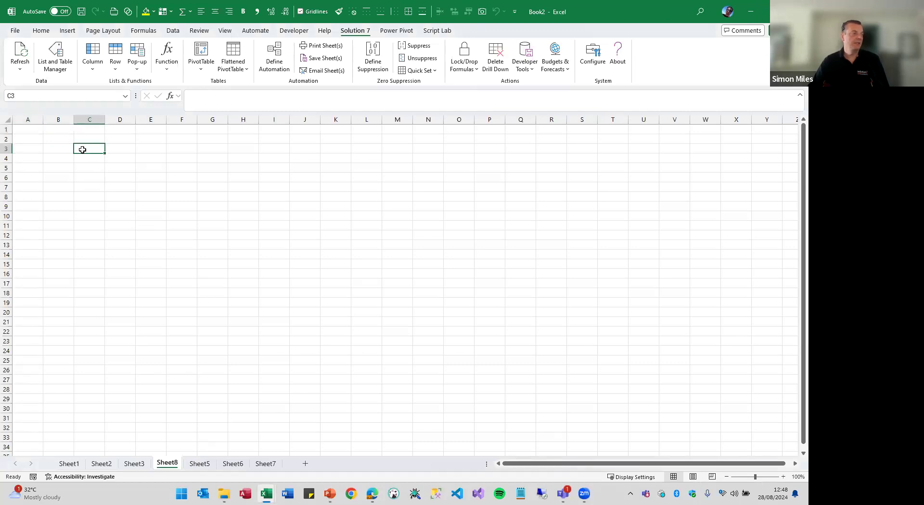
{"action": "left_click", "coordinate": [95, 60]}
{"action": "mouse_move", "coordinate": [123, 83]}
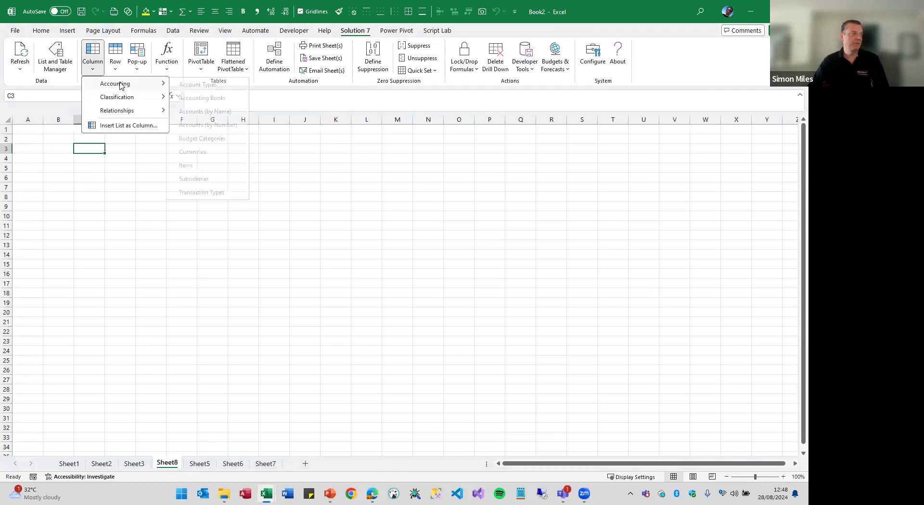
{"action": "left_click", "coordinate": [230, 125]}
{"action": "left_click", "coordinate": [453, 313]}
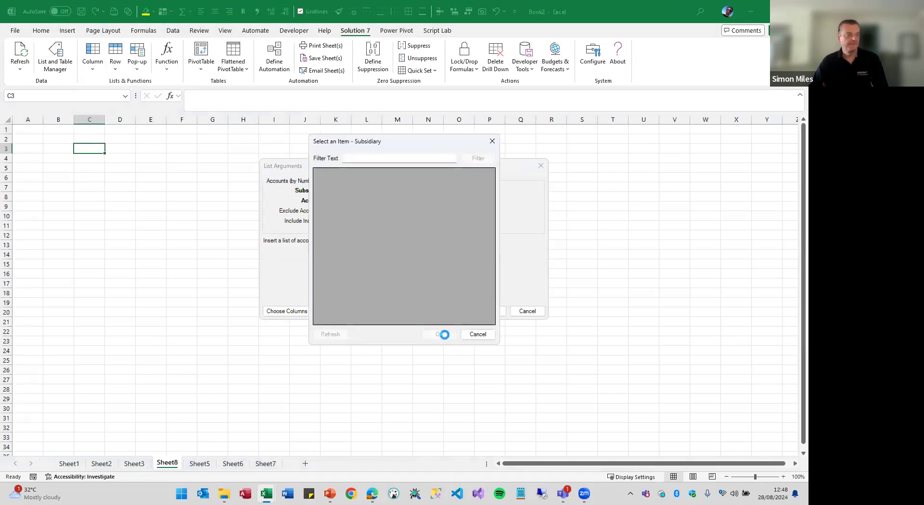
{"action": "left_click", "coordinate": [440, 334]}
{"action": "left_click", "coordinate": [340, 202]}
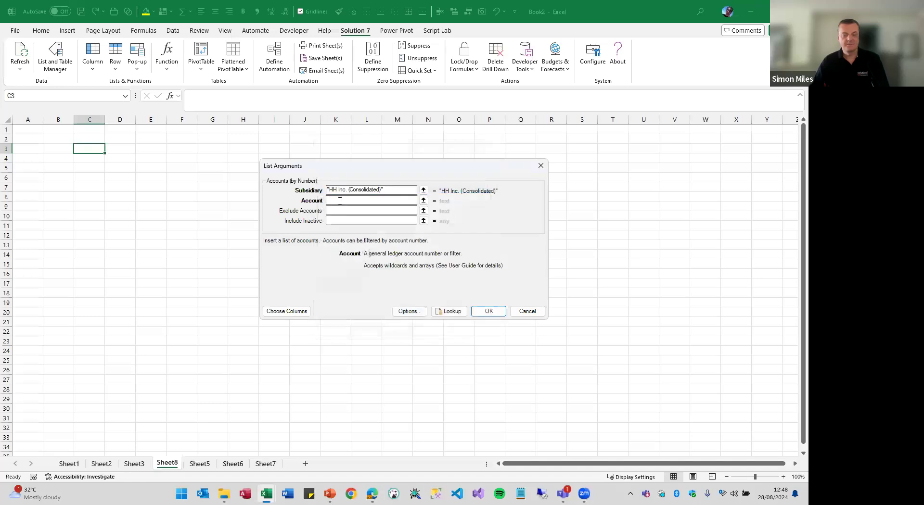
{"action": "left_click", "coordinate": [481, 312]}
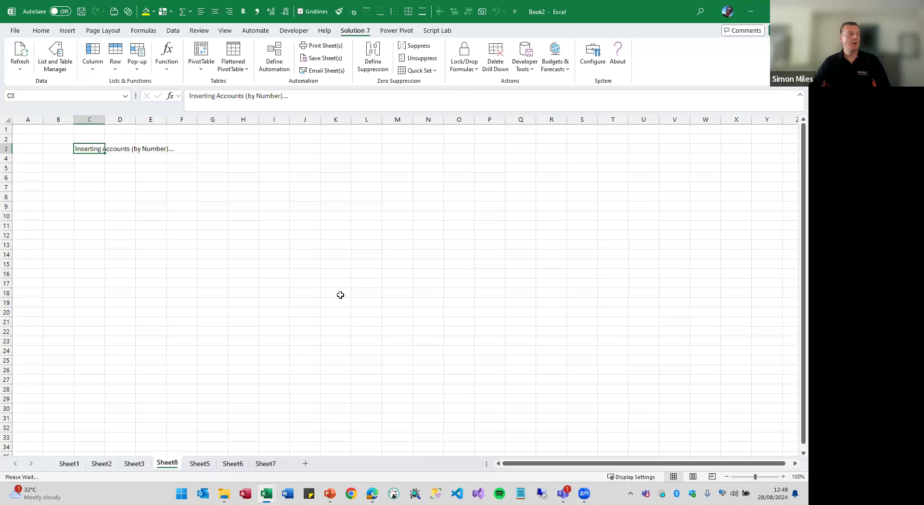
Start an NSGLABAL function in E3 with HH Inc. (Consolidated) looked up as its Subsidiary argument
{"action": "left_click", "coordinate": [233, 148]}
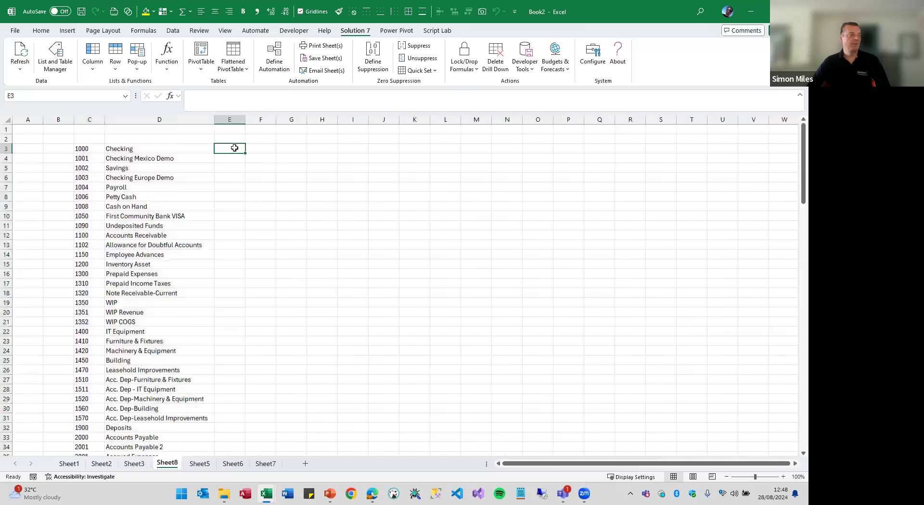
{"action": "left_click", "coordinate": [166, 55]}
{"action": "left_click", "coordinate": [308, 85]}
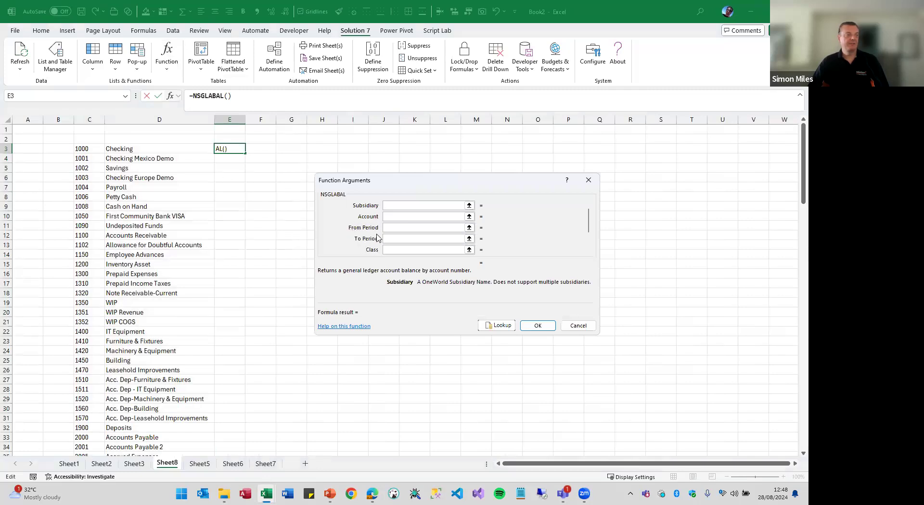
{"action": "left_click", "coordinate": [392, 229]}
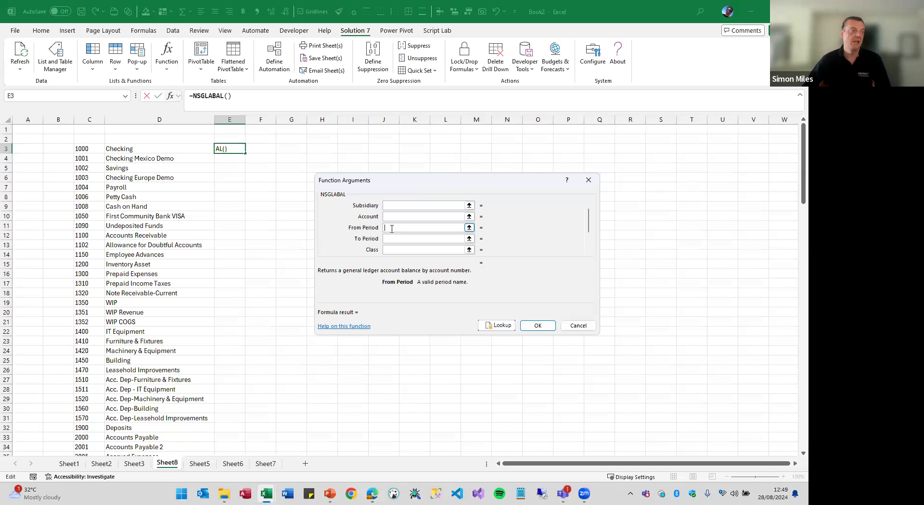
{"action": "left_click", "coordinate": [418, 207]}
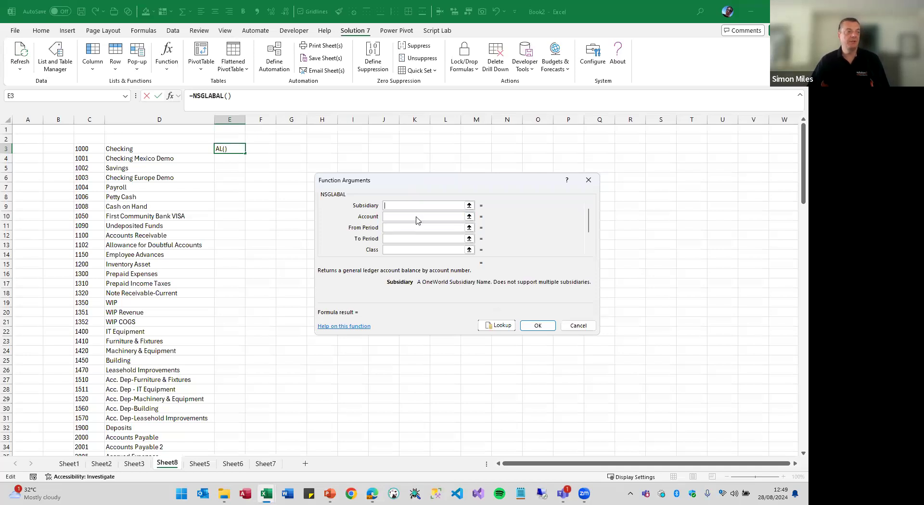
{"action": "left_click", "coordinate": [496, 327]}
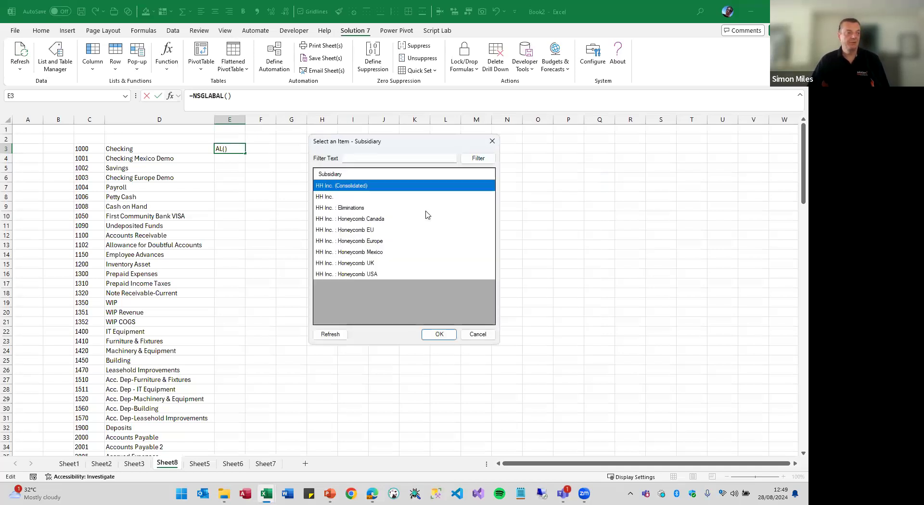
{"action": "left_click", "coordinate": [440, 337]}
Set the function's Account argument to cell C3 and look up FY 2001 as its From Period
{"action": "left_click", "coordinate": [399, 217]}
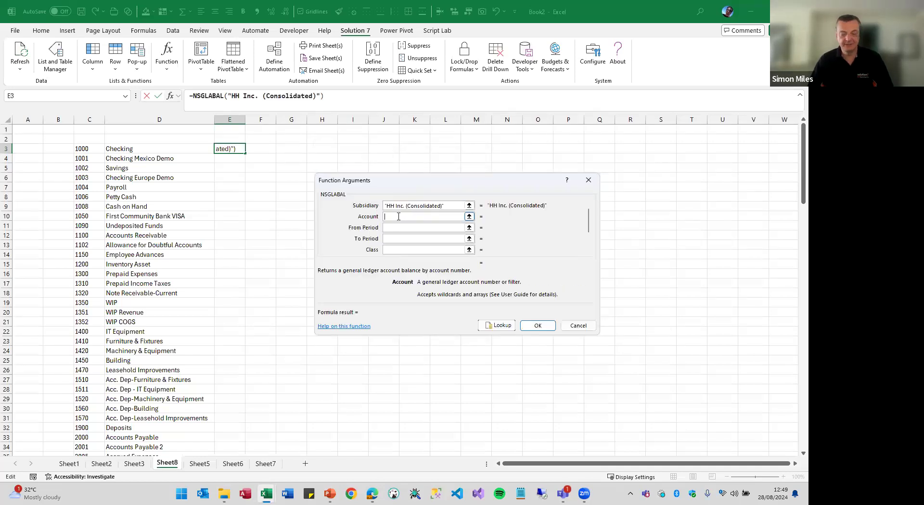
{"action": "type", "text": "1*"}
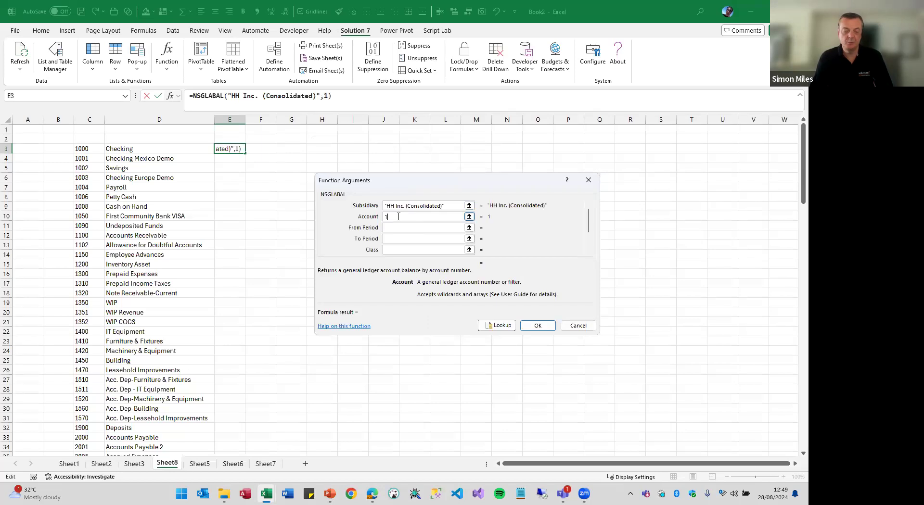
{"action": "key", "text": "BackSpace"}
{"action": "key", "text": "BackSpace"}
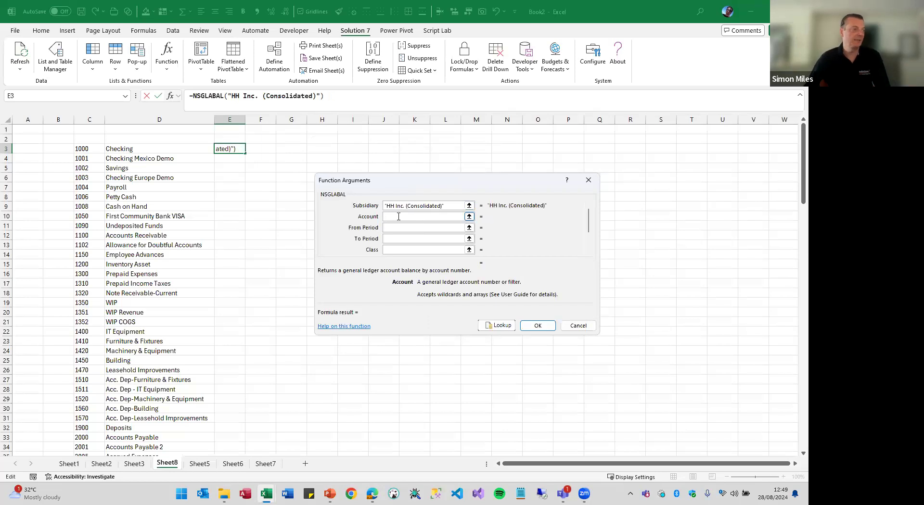
{"action": "left_click", "coordinate": [92, 149]}
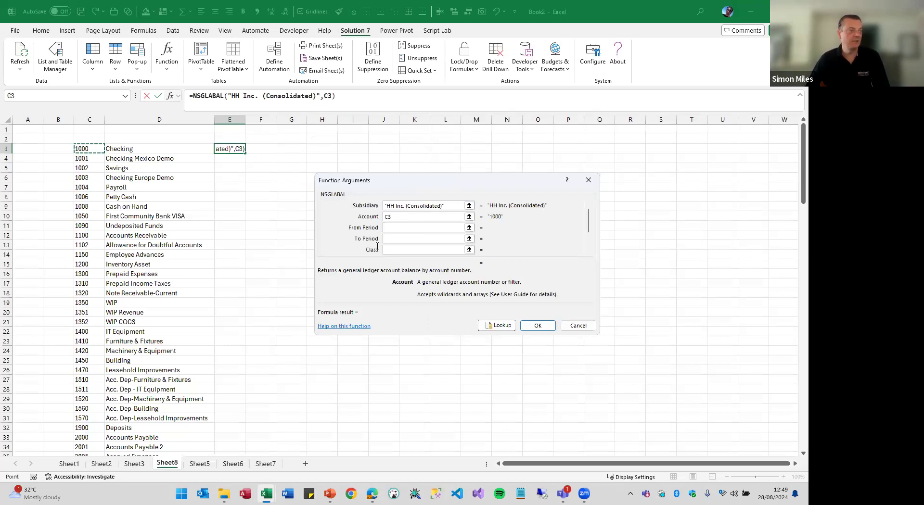
{"action": "left_click", "coordinate": [462, 227]}
{"action": "left_click", "coordinate": [501, 326]}
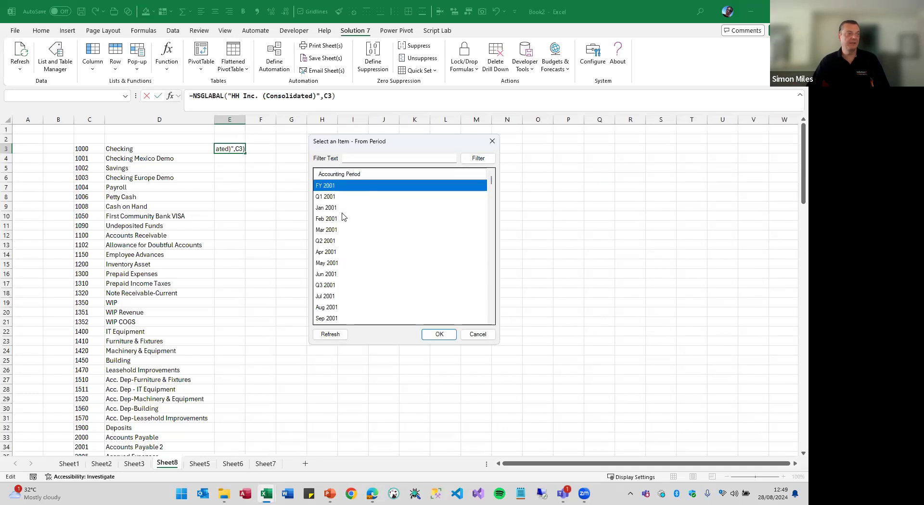
{"action": "left_click", "coordinate": [436, 337]}
Look up the To Period argument, filtering the accounting periods by 2023 and choosing Dec 2023
{"action": "left_click", "coordinate": [462, 239]}
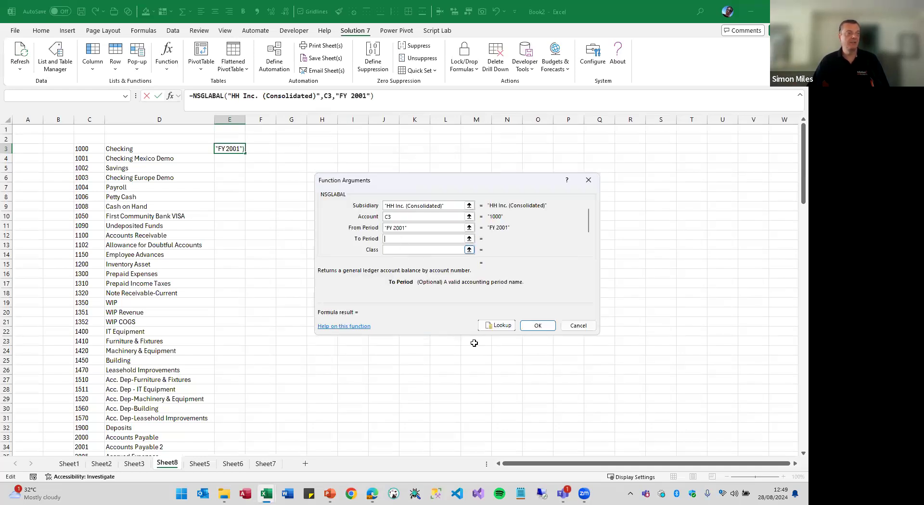
{"action": "left_click", "coordinate": [499, 326]}
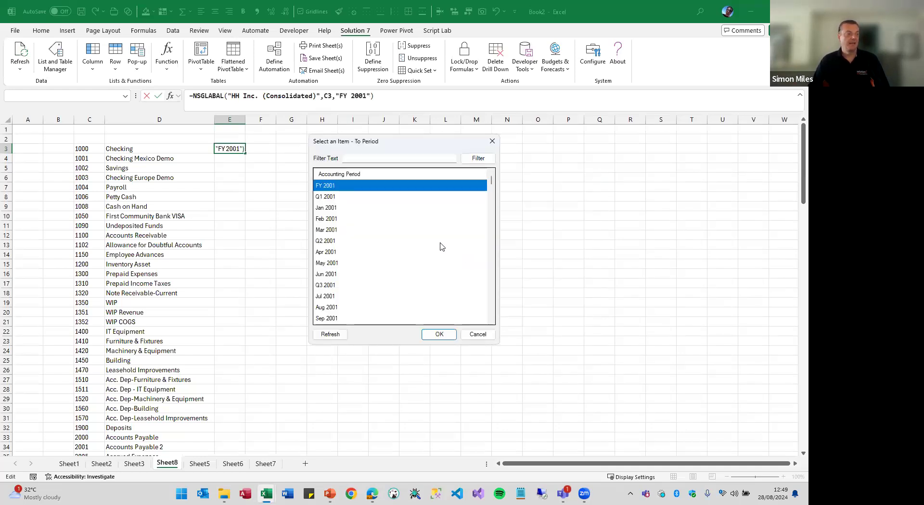
{"action": "left_click", "coordinate": [382, 159]}
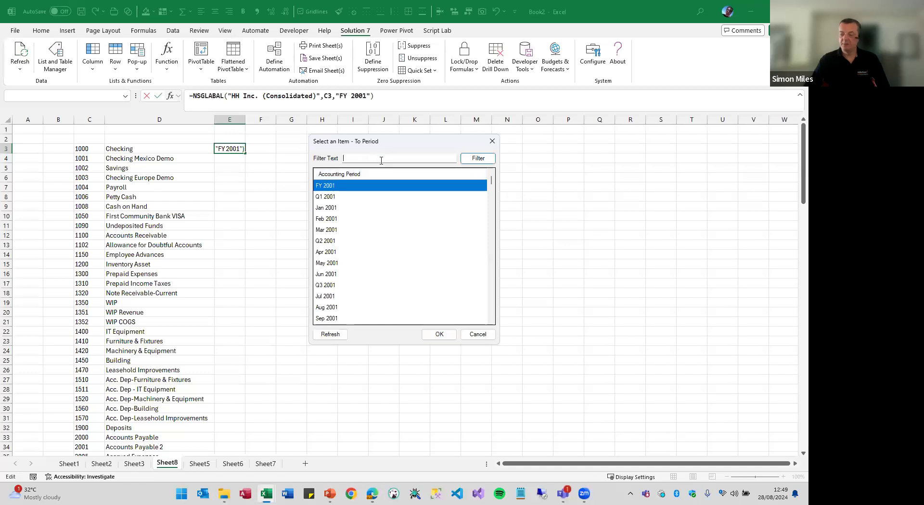
{"action": "type", "text": "2023"}
{"action": "key", "text": "Return"}
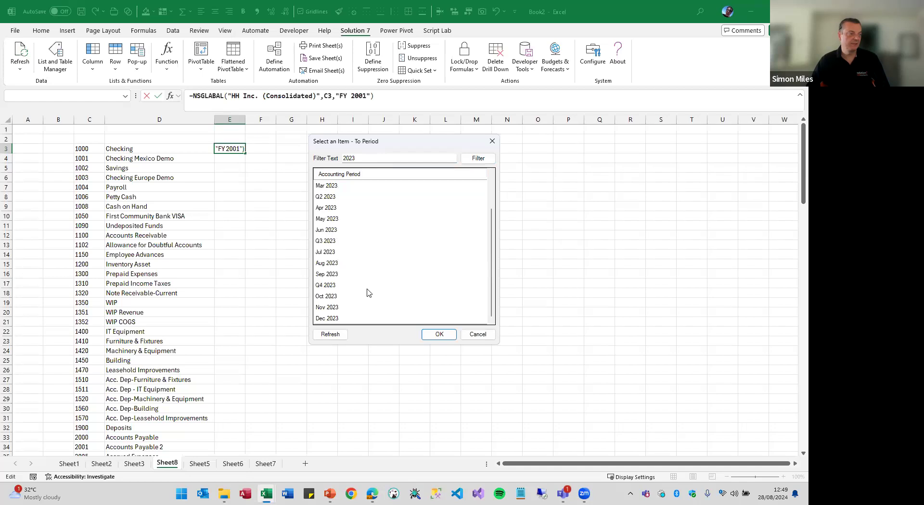
{"action": "left_click", "coordinate": [354, 319]}
{"action": "left_click", "coordinate": [446, 335]}
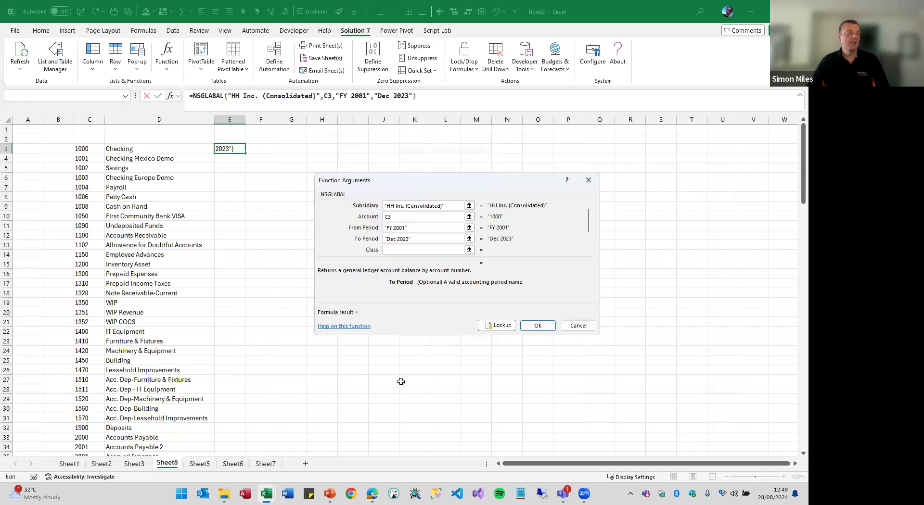
Review the period arguments, accept the NSGLABAL formula in E3, and fill it down alongside the whole account list
{"action": "left_click_drag", "start_coordinate": [410, 229], "coordinate": [375, 232]}
{"action": "key", "text": "Tab"}
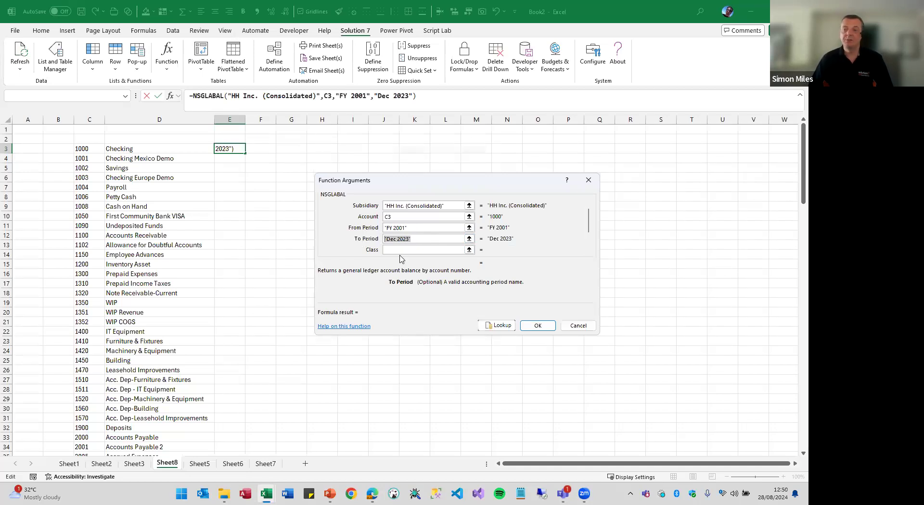
{"action": "left_click", "coordinate": [415, 228]}
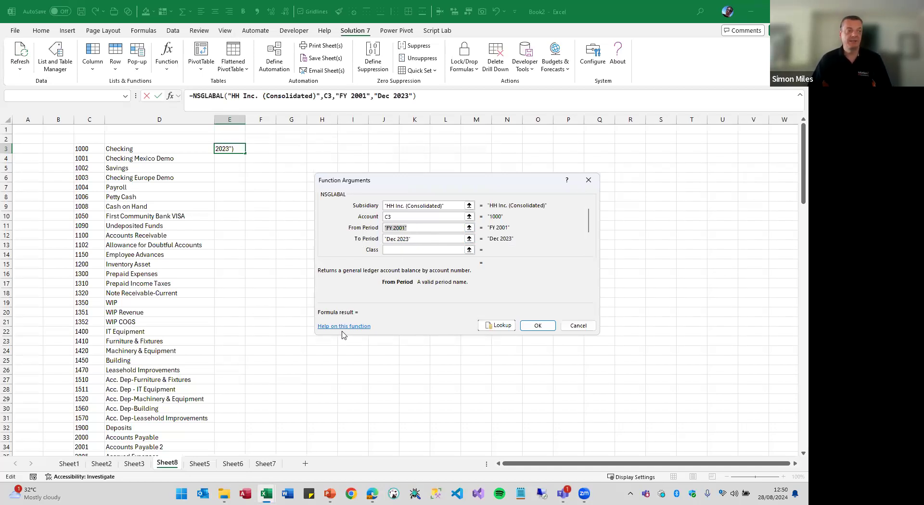
{"action": "left_click", "coordinate": [538, 326]}
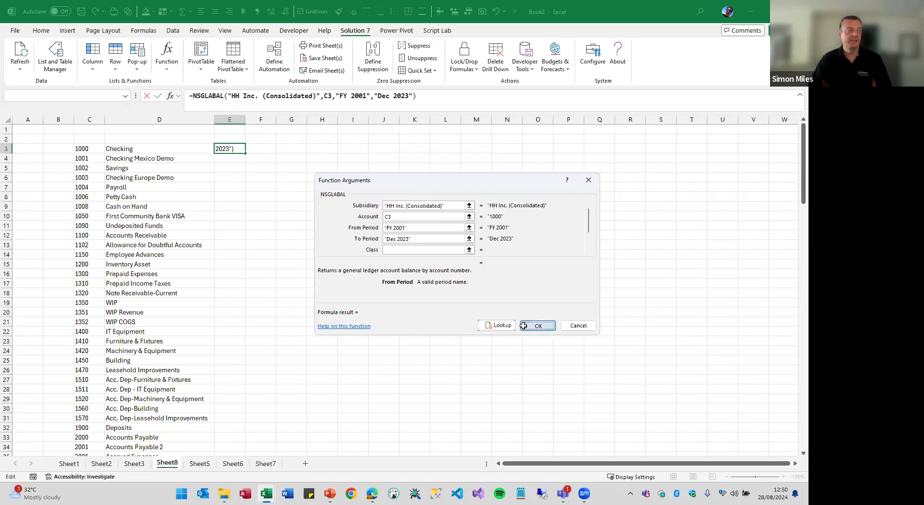
{"action": "double_click", "coordinate": [245, 154]}
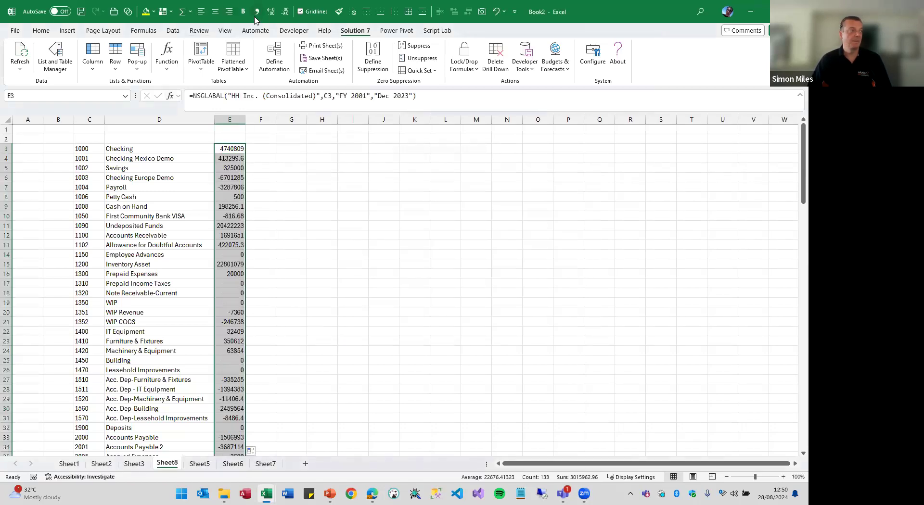
Format the filled balances in column E with thousands separators and no decimal places
{"action": "left_click", "coordinate": [271, 13]}
{"action": "left_click", "coordinate": [285, 12]}
{"action": "left_click", "coordinate": [285, 12]}
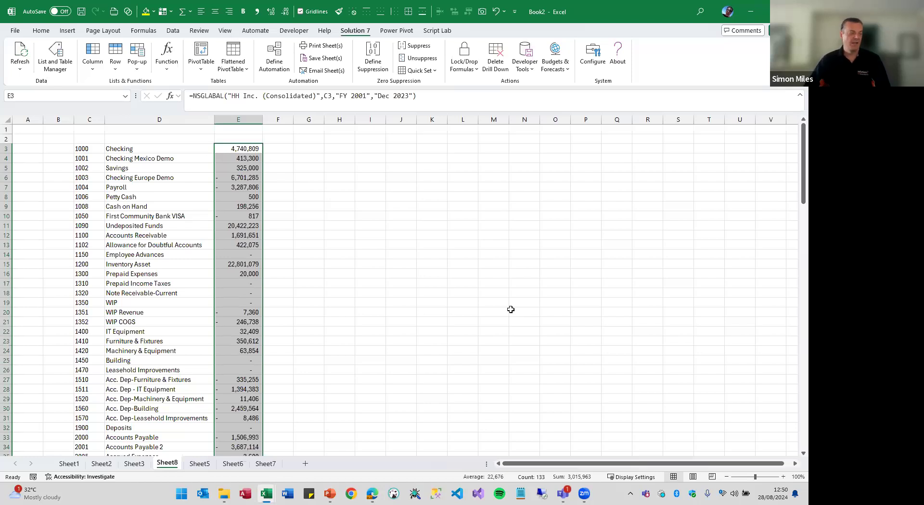
Examine the balances of accounts 4000 to 5004 in rows 51 to 60 and the Sales formula in E51
{"action": "scroll", "coordinate": [182, 222], "scroll_direction": "down", "scroll_amount": 12}
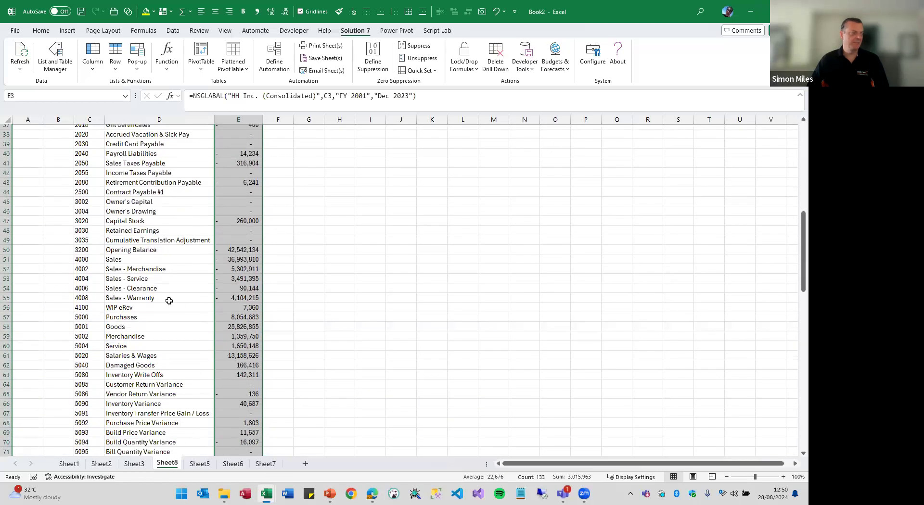
{"action": "left_click_drag", "start_coordinate": [81, 262], "coordinate": [241, 347]}
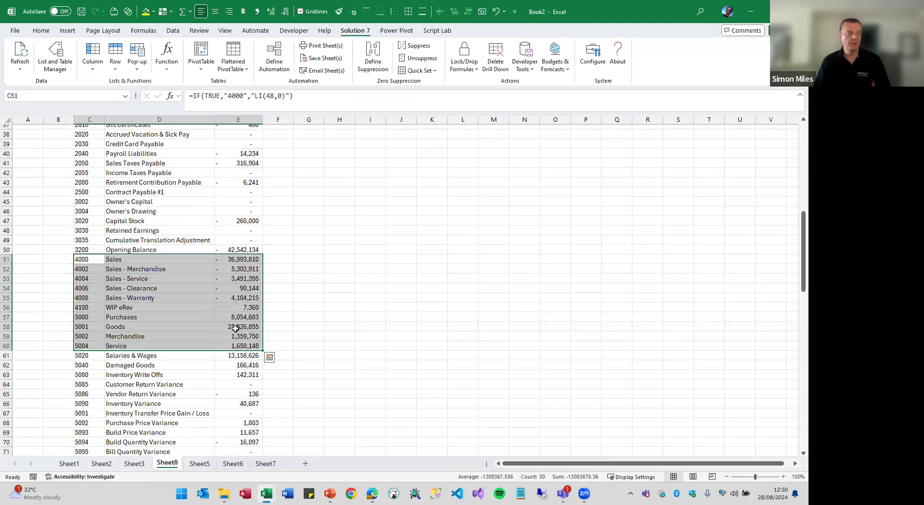
{"action": "left_click", "coordinate": [246, 258]}
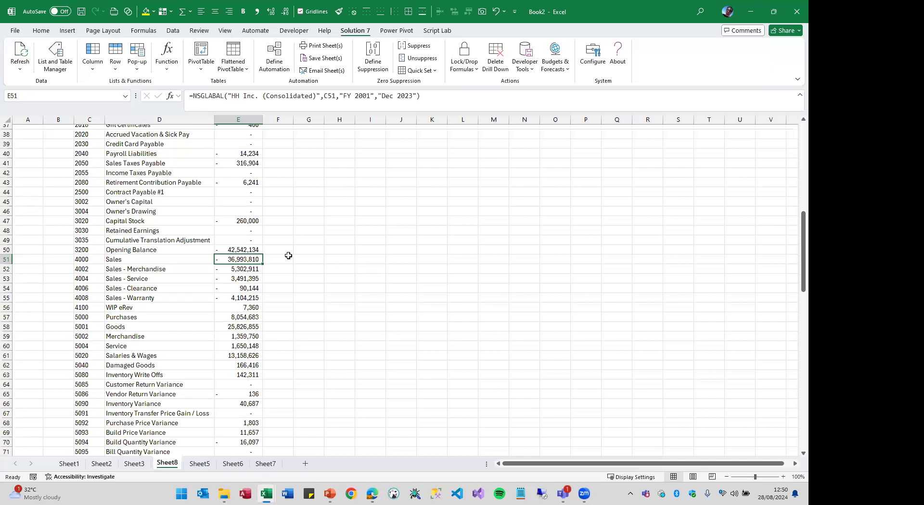
{"action": "scroll", "coordinate": [290, 256], "scroll_direction": "up", "scroll_amount": 12}
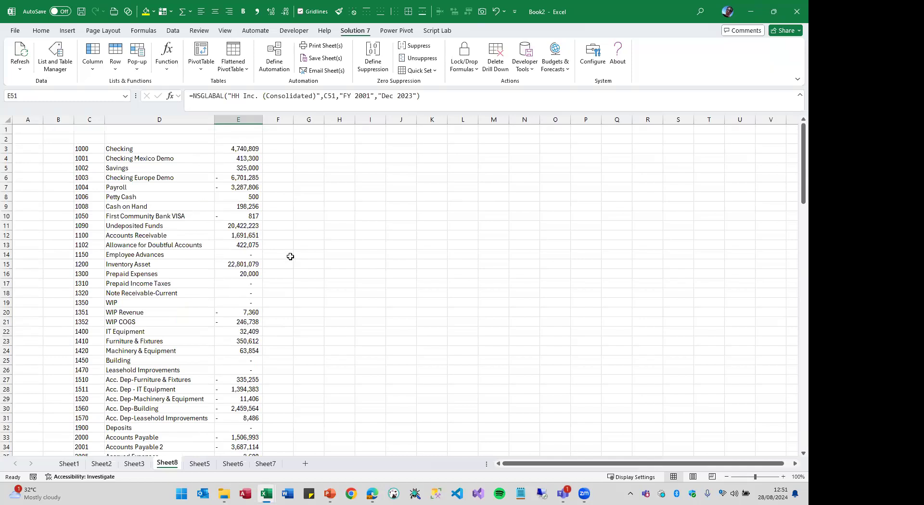
Make the account reference in E3's NSGLABAL formula column-absolute as $C3, and reselect E3
{"action": "left_click", "coordinate": [256, 150]}
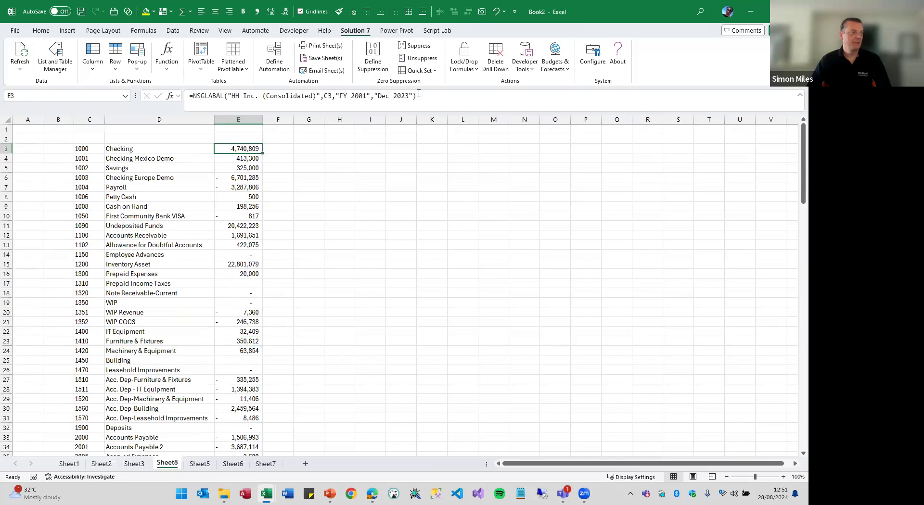
{"action": "left_click", "coordinate": [329, 97]}
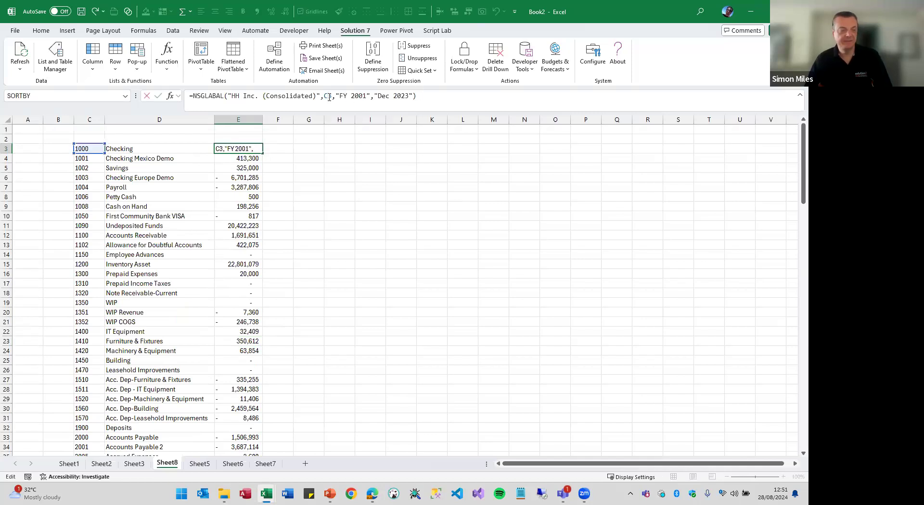
{"action": "key", "text": "F4"}
{"action": "key", "text": "F4"}
{"action": "key", "text": "F4"}
{"action": "key", "text": "F4"}
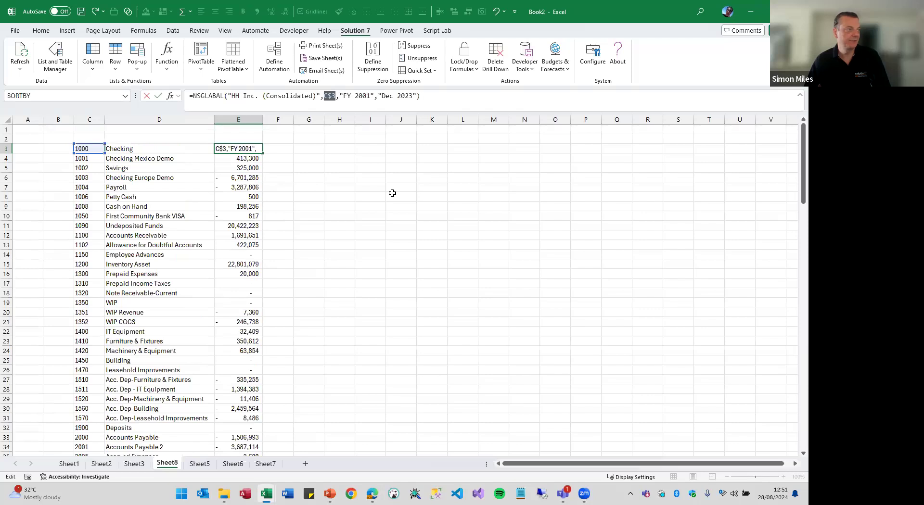
{"action": "key", "text": "Return"}
{"action": "left_click", "coordinate": [258, 150]}
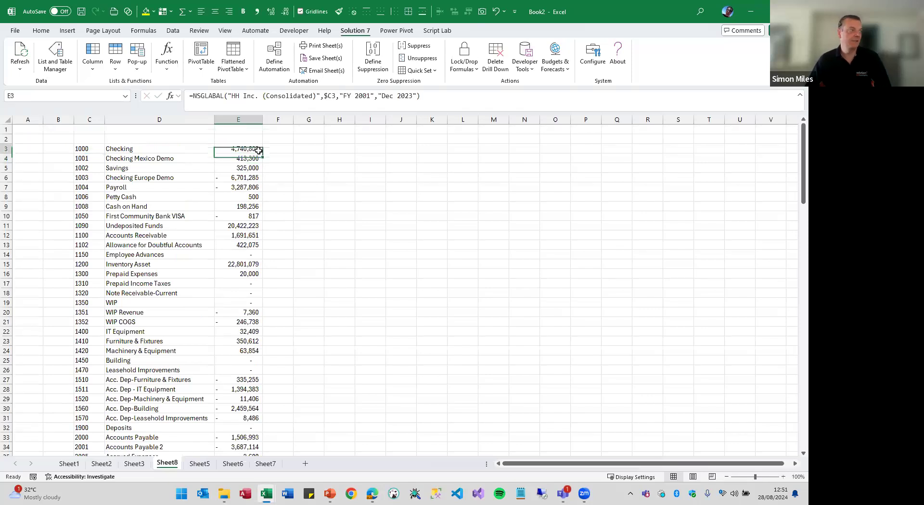
{"action": "left_click", "coordinate": [264, 156]}
{"action": "left_click", "coordinate": [259, 150]}
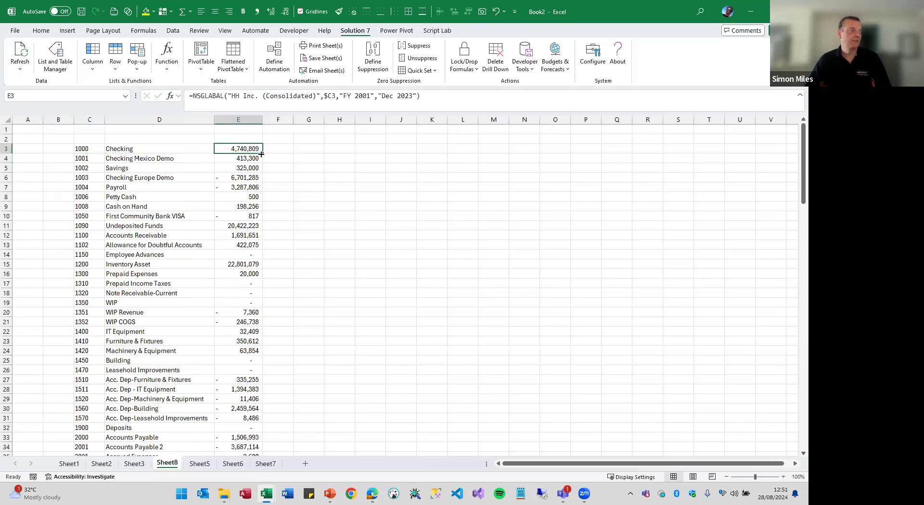
Fill E3's NSGLABAL formula across to column H and down the account list, and autofit the balance columns
{"action": "left_click_drag", "start_coordinate": [263, 154], "coordinate": [355, 155]}
{"action": "double_click", "coordinate": [264, 154]}
{"action": "left_click", "coordinate": [260, 150]}
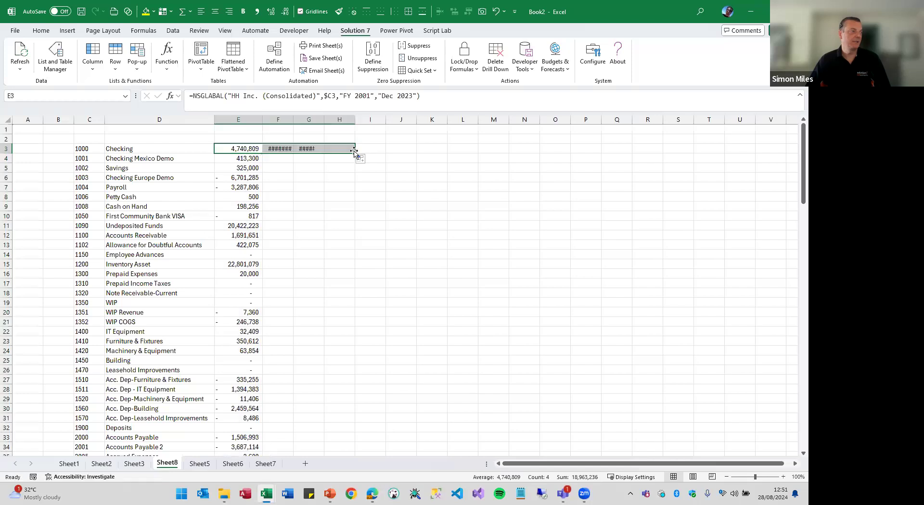
{"action": "left_click_drag", "start_coordinate": [281, 149], "coordinate": [345, 150]}
{"action": "double_click", "coordinate": [356, 153]}
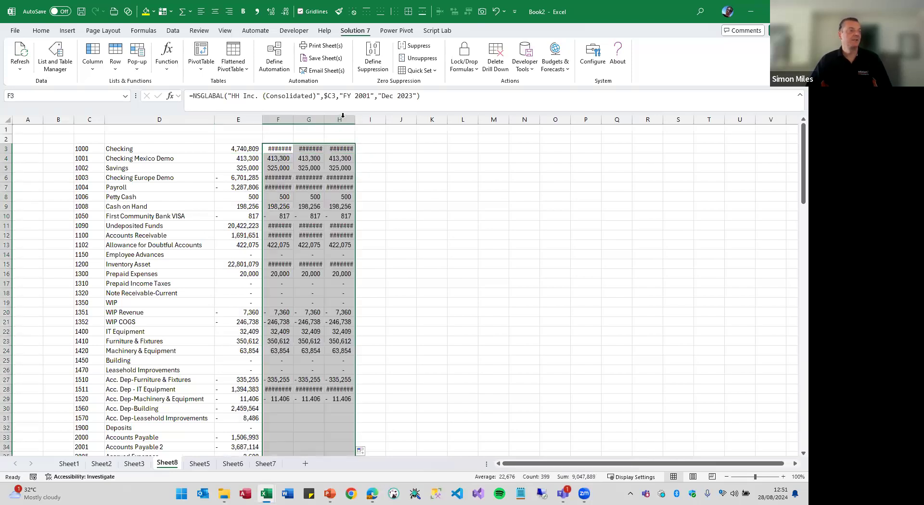
{"action": "left_click_drag", "start_coordinate": [340, 120], "coordinate": [264, 119]}
{"action": "double_click", "coordinate": [264, 119]}
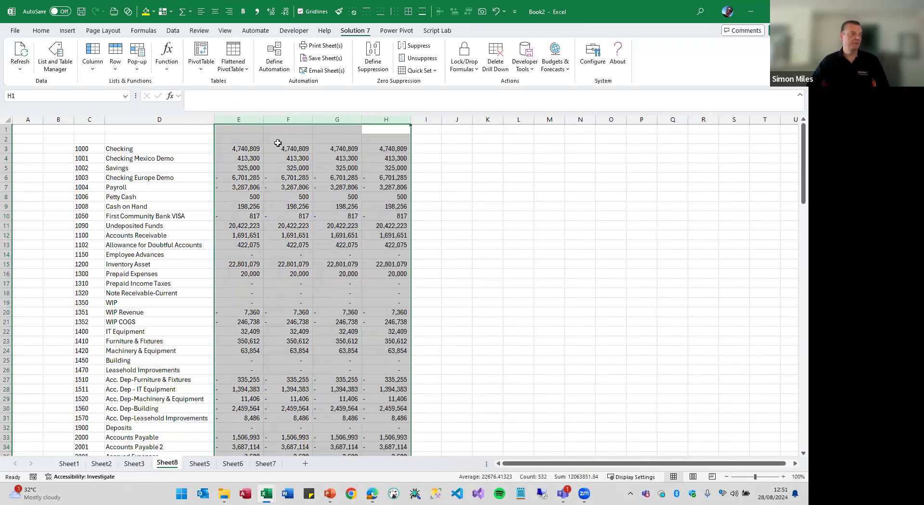
Try to define columns E to H as the suppress range in Define Suppression
{"action": "left_click_drag", "start_coordinate": [7, 283], "coordinate": [8, 299]}
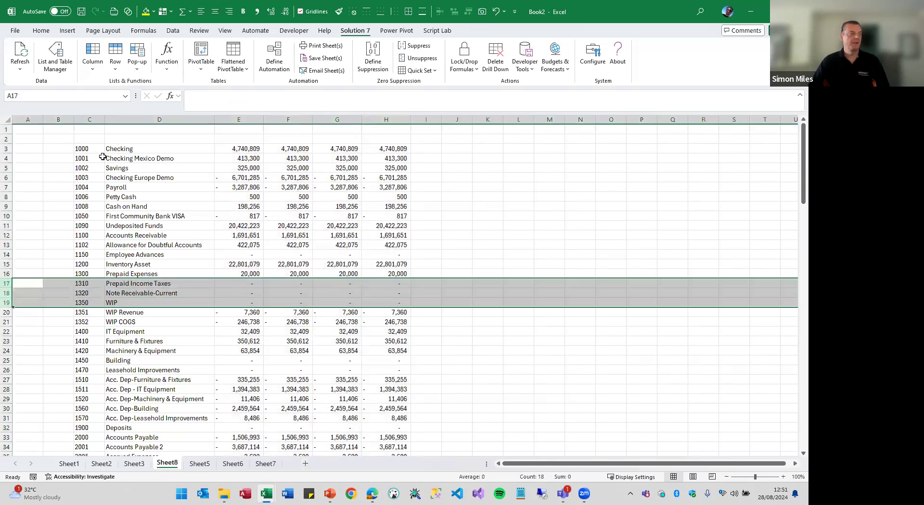
{"action": "left_click", "coordinate": [89, 149]}
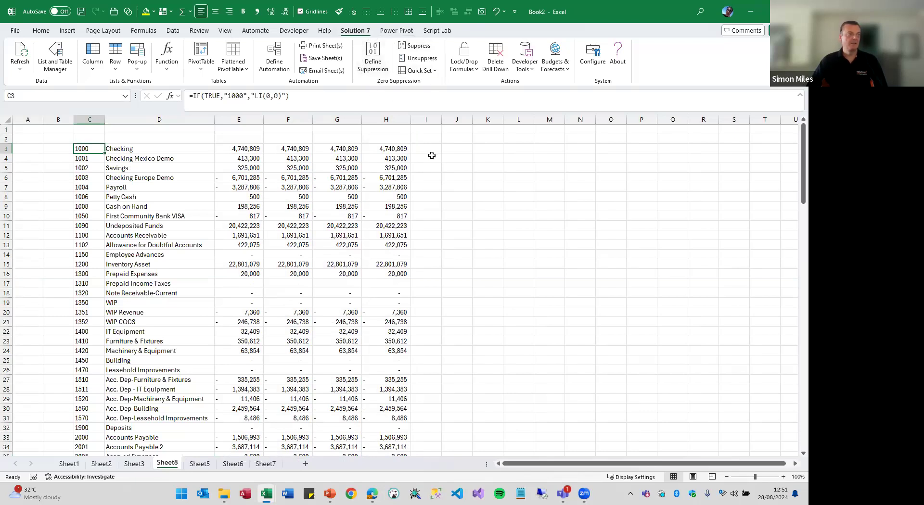
{"action": "left_click", "coordinate": [373, 56]}
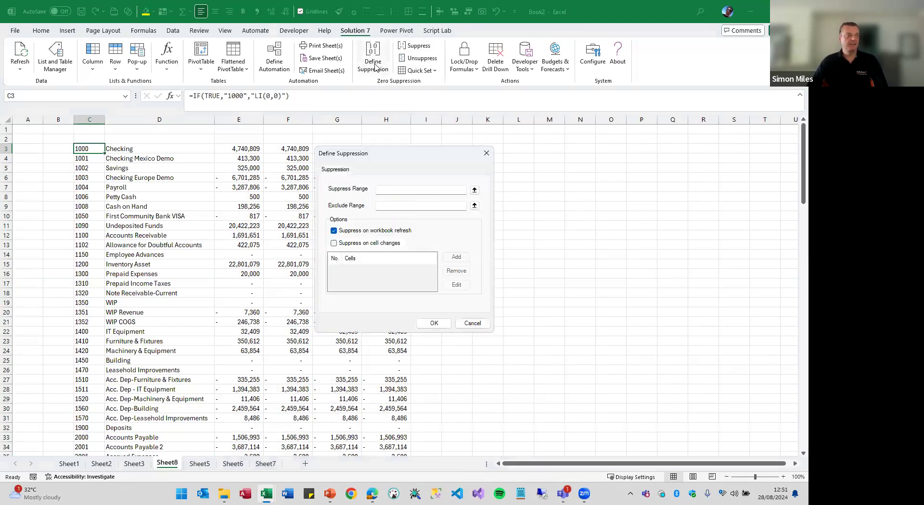
{"action": "left_click_drag", "start_coordinate": [395, 158], "coordinate": [683, 193]}
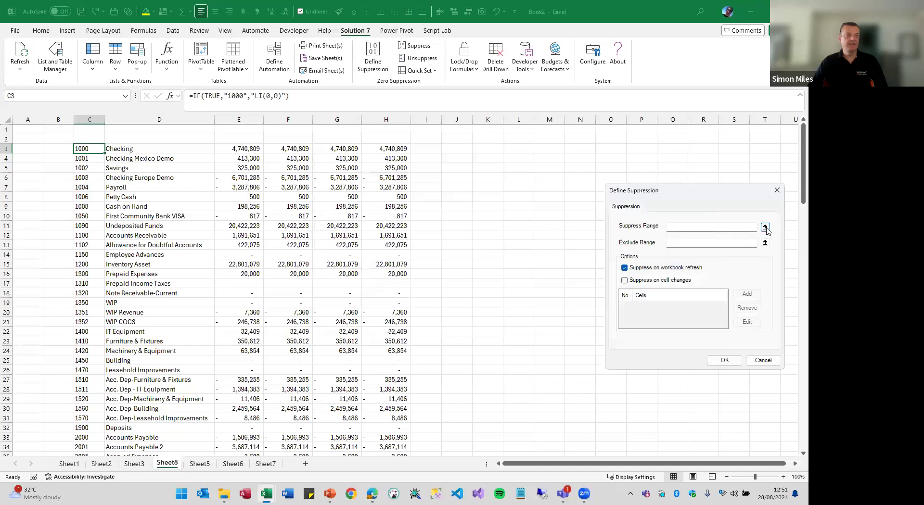
{"action": "left_click", "coordinate": [763, 227]}
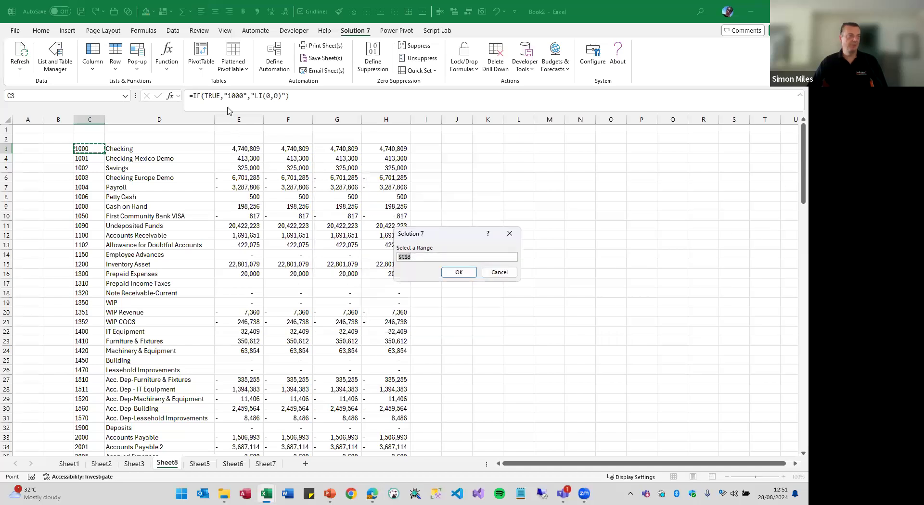
{"action": "left_click_drag", "start_coordinate": [224, 116], "coordinate": [384, 119]}
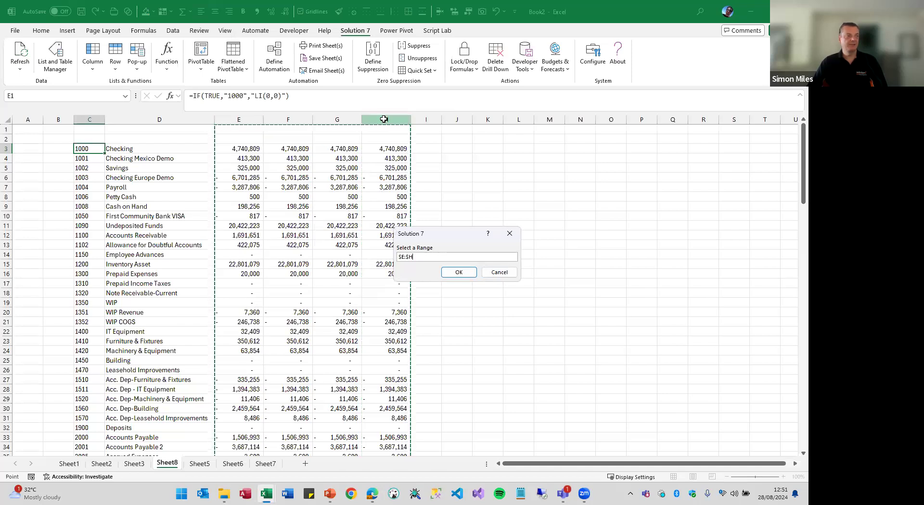
{"action": "left_click", "coordinate": [456, 273]}
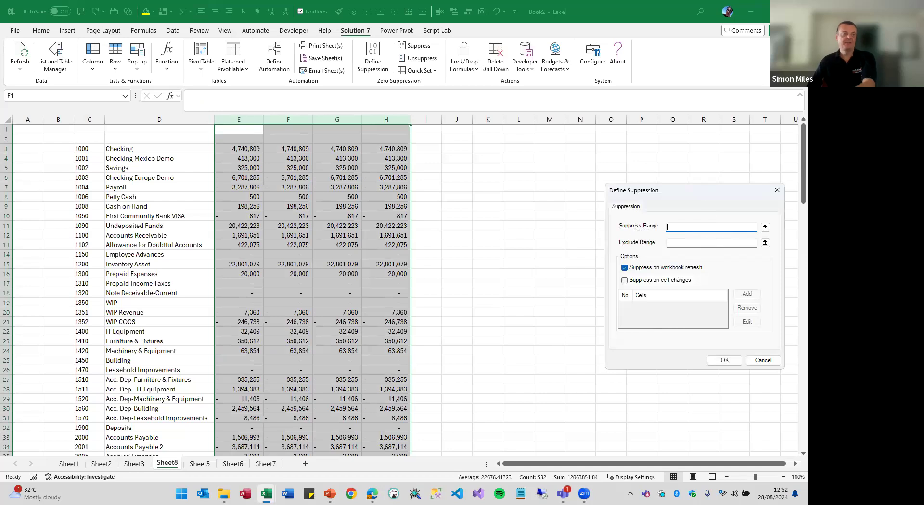
{"action": "left_click", "coordinate": [725, 360]}
Suppress the zero rows based on the selected columns E to H, and toggle the suppression off and on again
{"action": "left_click_drag", "start_coordinate": [239, 119], "coordinate": [380, 120]}
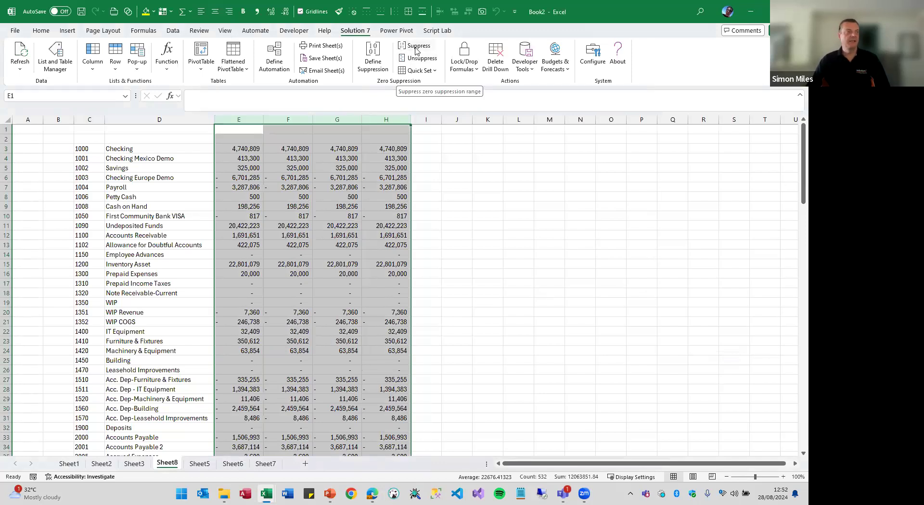
{"action": "left_click", "coordinate": [418, 46]}
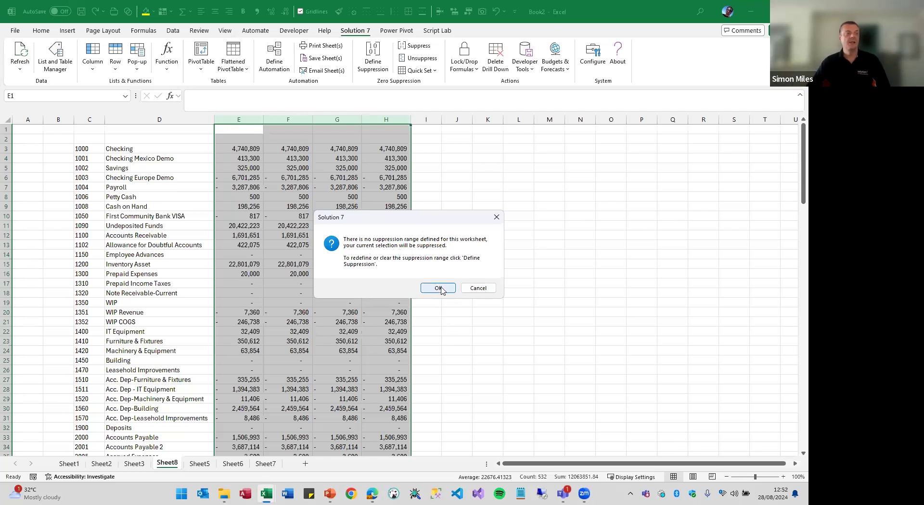
{"action": "left_click", "coordinate": [439, 288]}
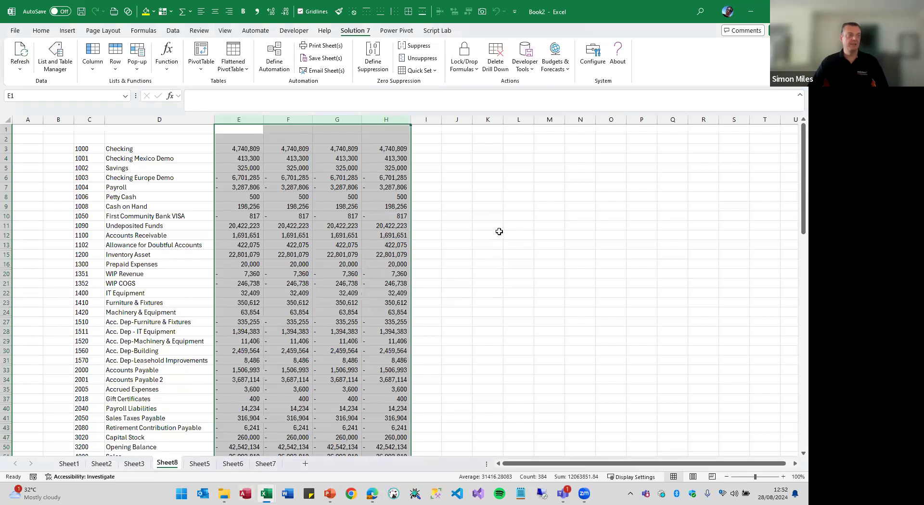
{"action": "left_click", "coordinate": [422, 59]}
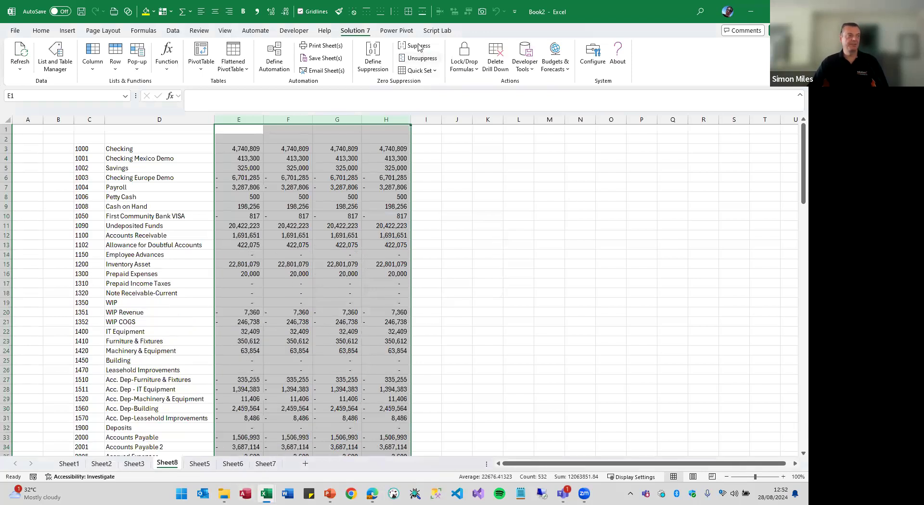
{"action": "left_click", "coordinate": [417, 47]}
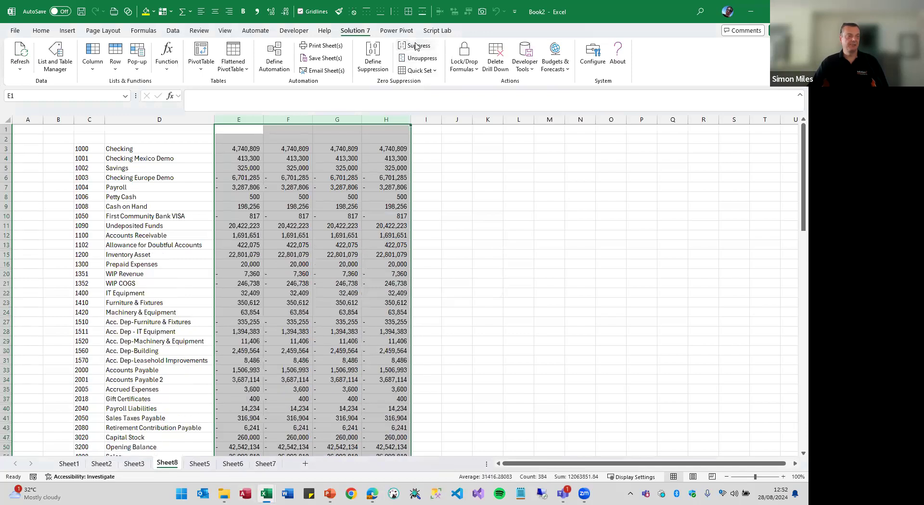
Check the stored suppress range in Define Suppression, and inspect the formula in G15
{"action": "left_click", "coordinate": [373, 56]}
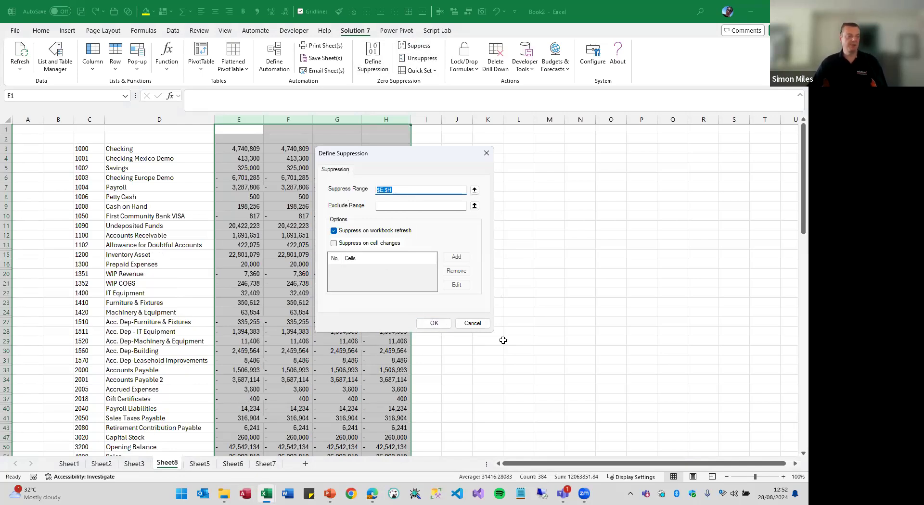
{"action": "left_click", "coordinate": [482, 324]}
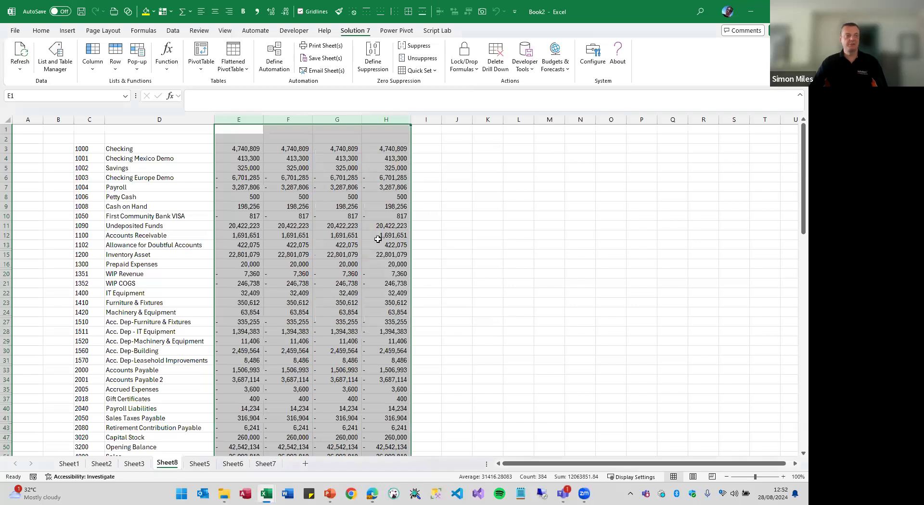
{"action": "left_click_drag", "start_coordinate": [488, 120], "coordinate": [643, 126]}
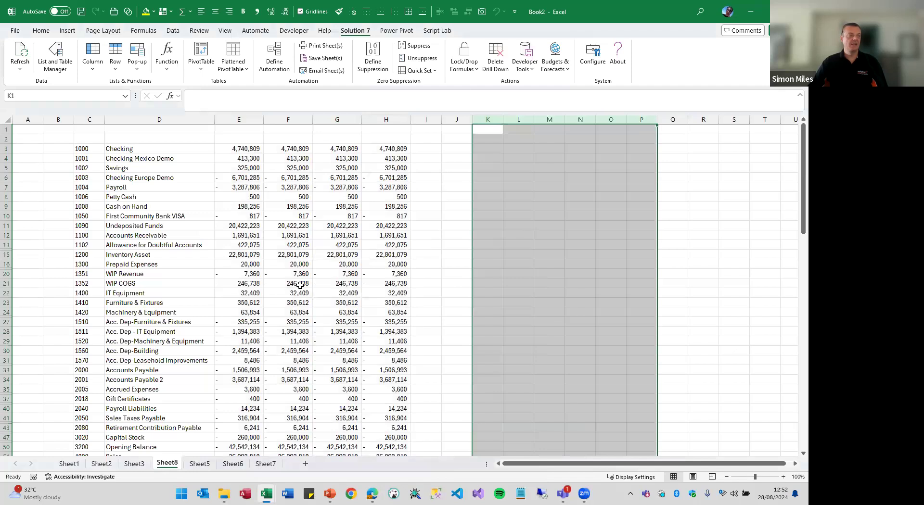
{"action": "left_click", "coordinate": [488, 312]}
{"action": "left_click", "coordinate": [336, 255]}
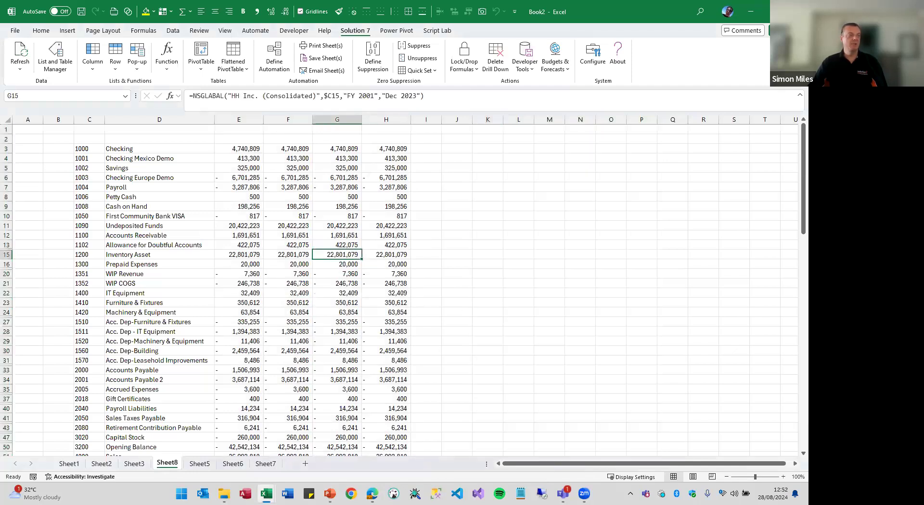
Unsuppress the zero rows, repeat the suppress and unsuppress toggle, and reselect columns E to H
{"action": "left_click", "coordinate": [418, 63]}
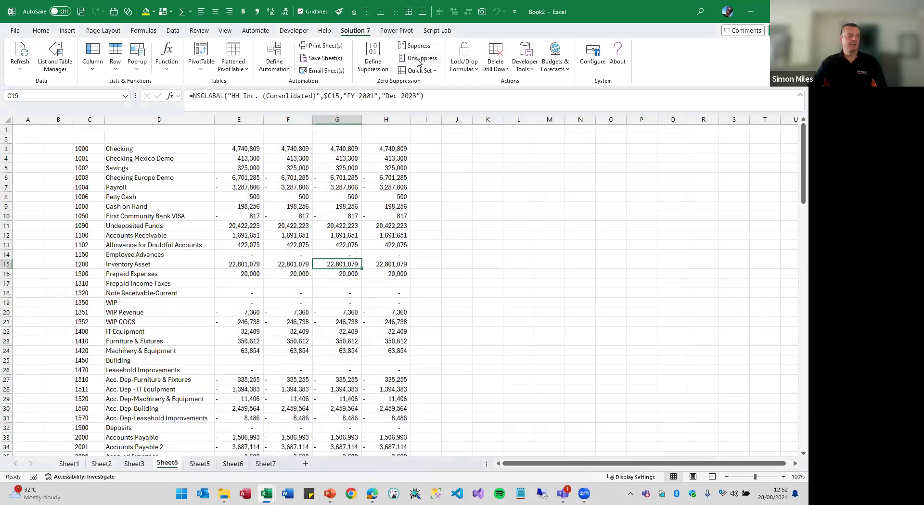
{"action": "left_click", "coordinate": [417, 47]}
{"action": "left_click", "coordinate": [420, 59]}
{"action": "left_click_drag", "start_coordinate": [241, 119], "coordinate": [398, 119]}
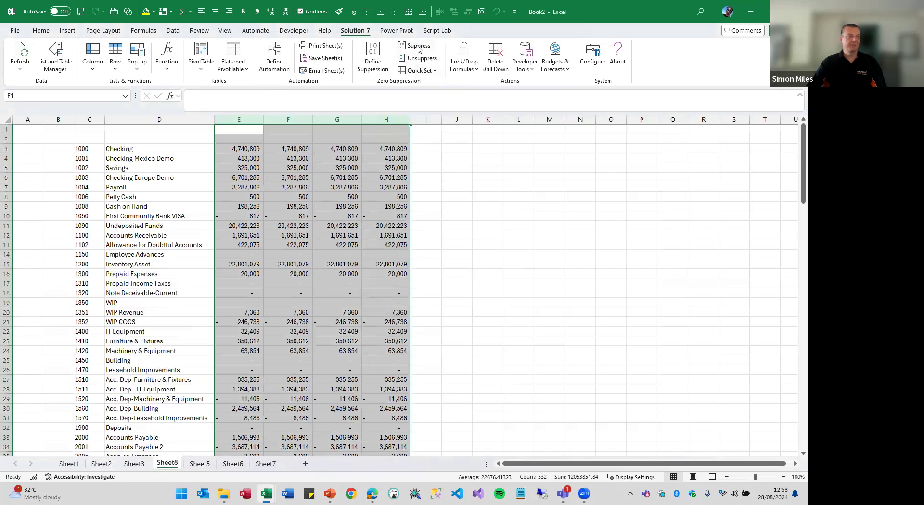
{"action": "left_click", "coordinate": [524, 302]}
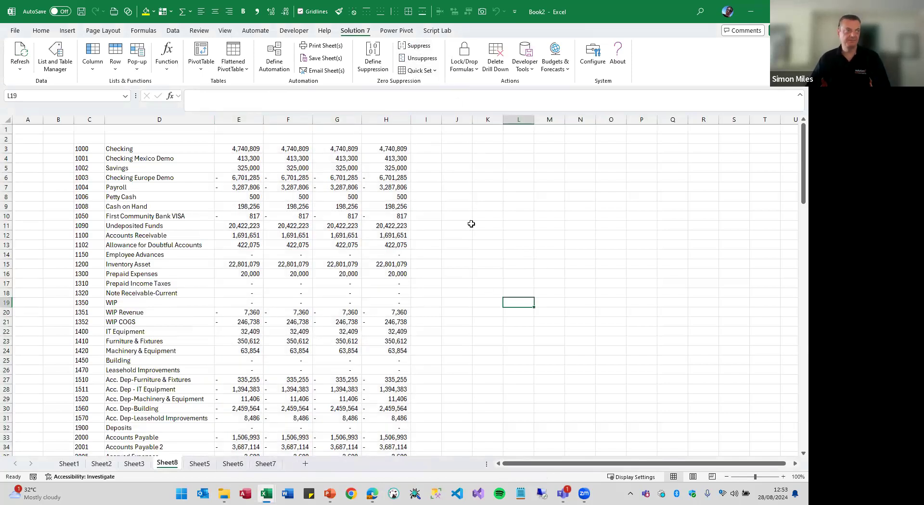
Clear the suppress range in Define Suppression and accept the empty setting
{"action": "left_click", "coordinate": [373, 57]}
{"action": "left_click", "coordinate": [410, 191]}
{"action": "key", "text": "BackSpace"}
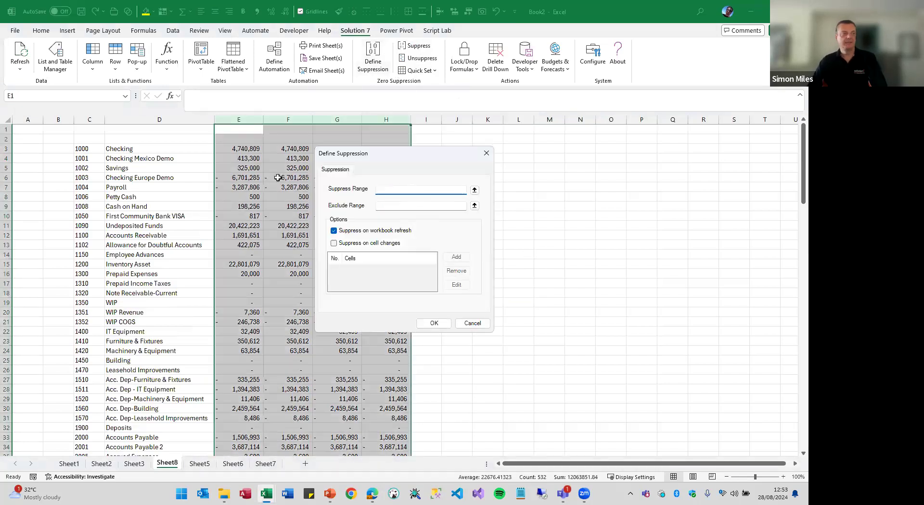
{"action": "left_click", "coordinate": [434, 324]}
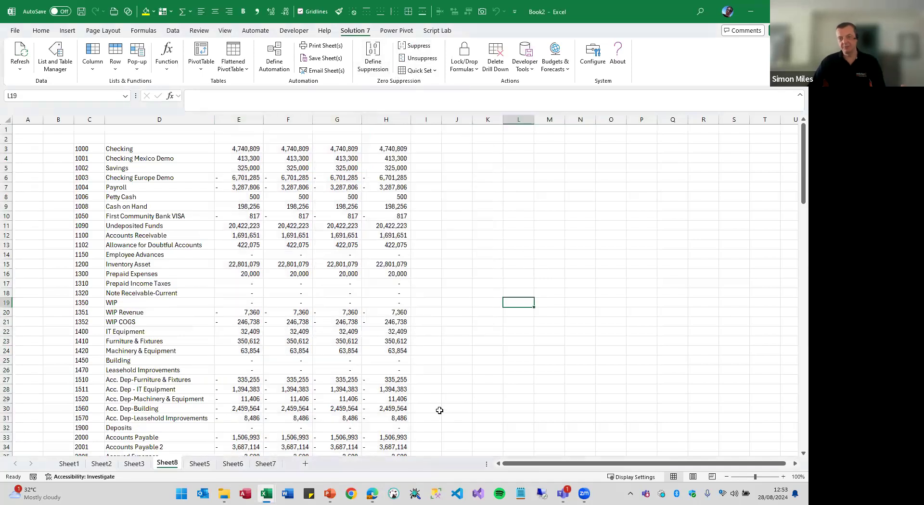
Start suppressing the selected columns E to H without a defined range, cancel it, and review the Define Suppression settings
{"action": "left_click_drag", "start_coordinate": [234, 125], "coordinate": [380, 122]}
{"action": "left_click", "coordinate": [414, 46]}
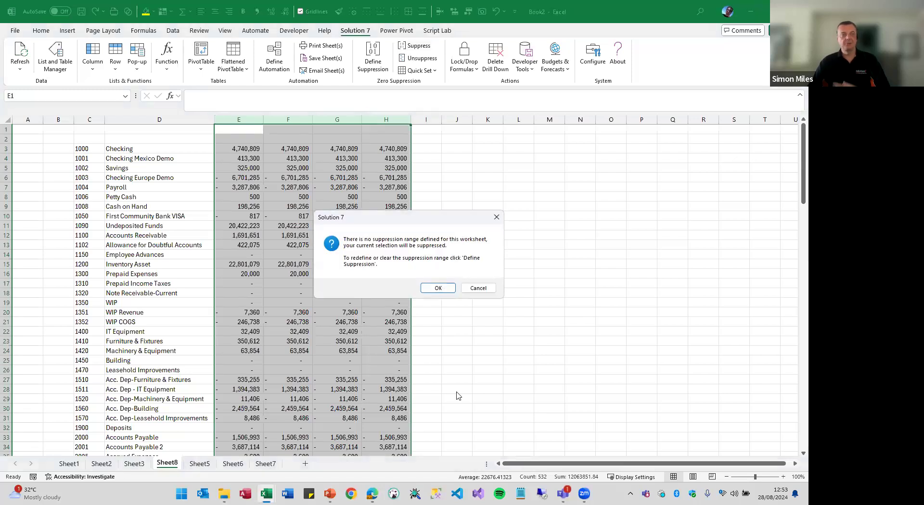
{"action": "left_click", "coordinate": [476, 289]}
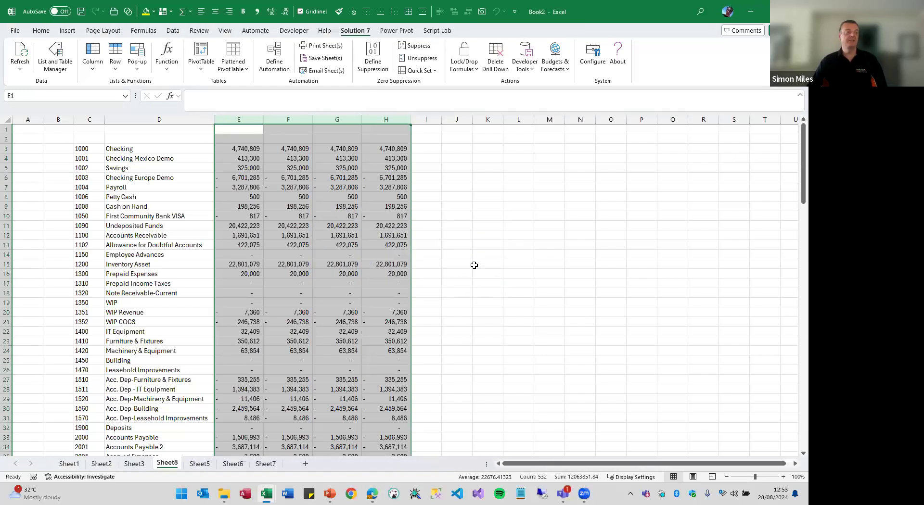
{"action": "left_click", "coordinate": [373, 57]}
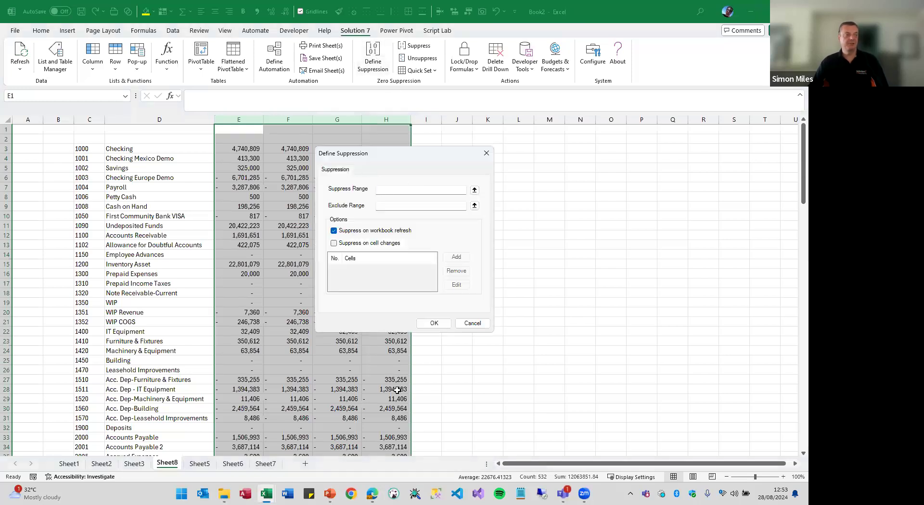
{"action": "left_click", "coordinate": [471, 323]}
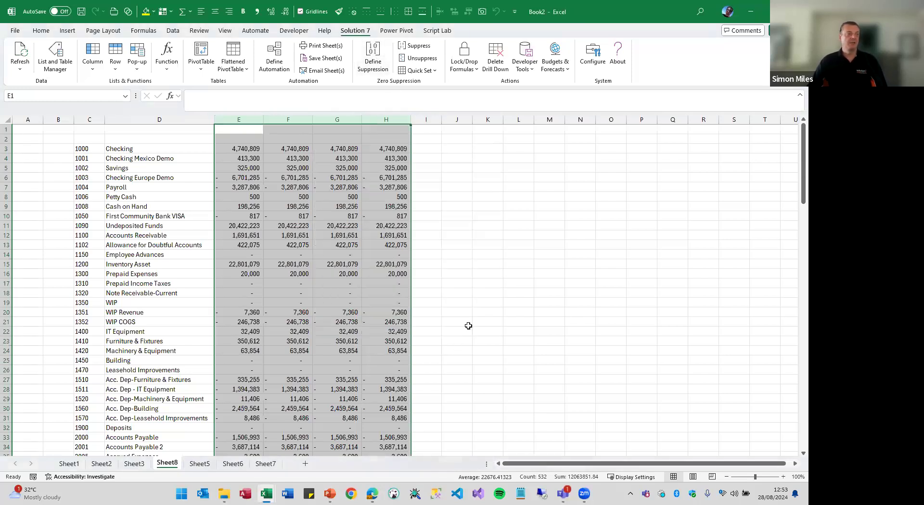
Set columns E to H as the suppression range with Quick Set, and check it in Define Suppression
{"action": "left_click", "coordinate": [437, 71]}
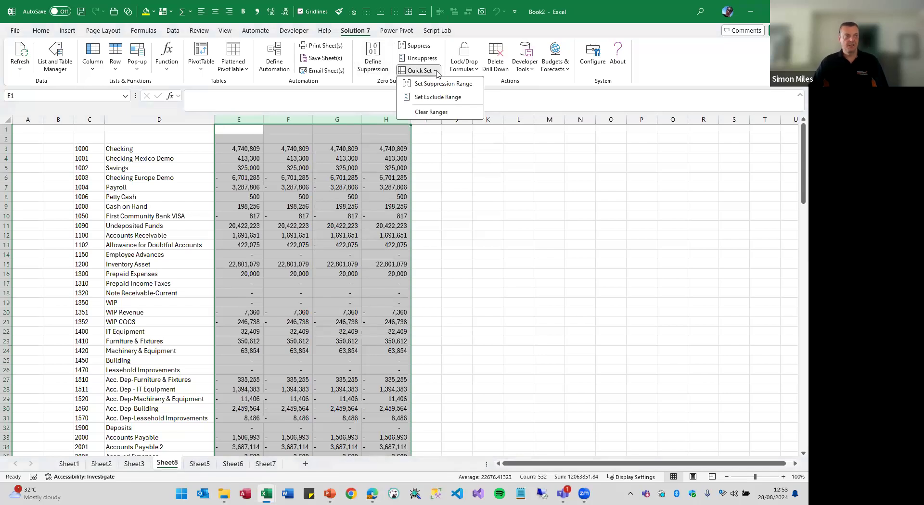
{"action": "left_click", "coordinate": [442, 83]}
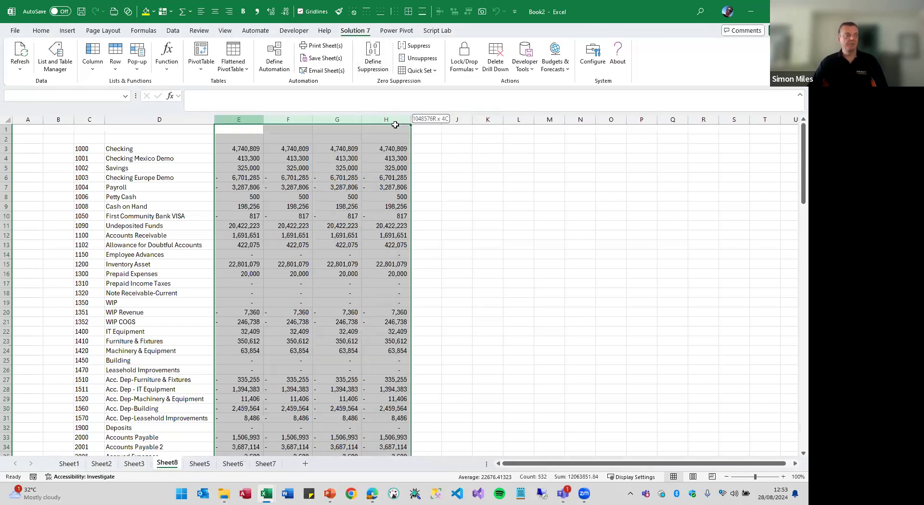
{"action": "left_click", "coordinate": [437, 72]}
{"action": "left_click", "coordinate": [435, 112]}
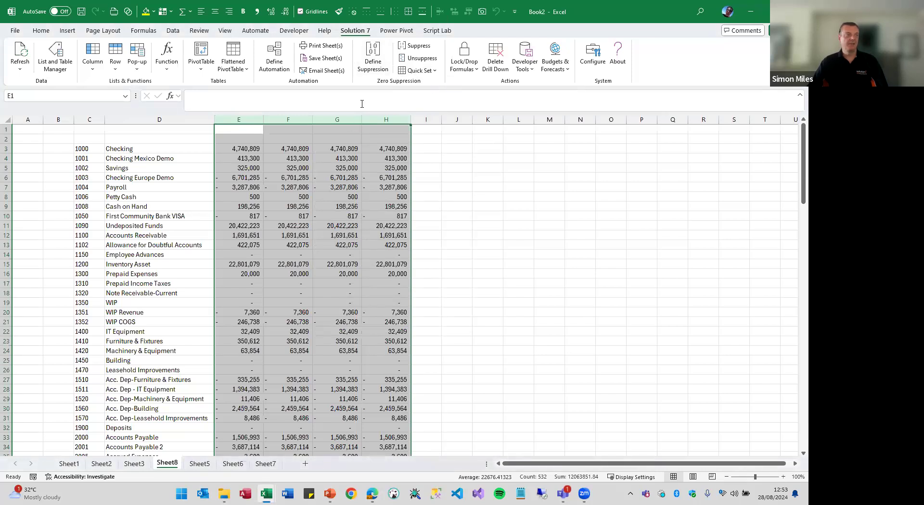
{"action": "left_click", "coordinate": [372, 62]}
{"action": "left_click", "coordinate": [398, 189]}
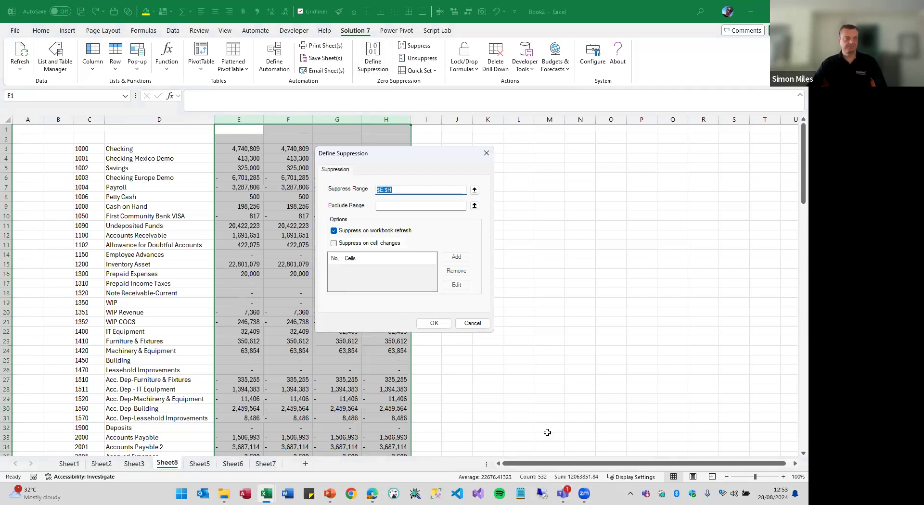
{"action": "left_click", "coordinate": [472, 323]}
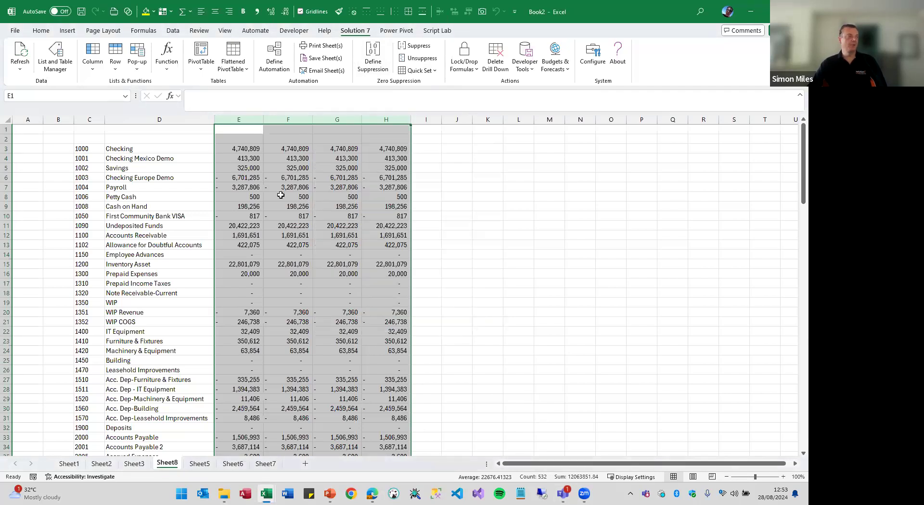
Insert a blank row above row 1 of the sheet and select E2
{"action": "left_click", "coordinate": [6, 130]}
{"action": "right_click", "coordinate": [7, 130]}
{"action": "left_click", "coordinate": [29, 223]}
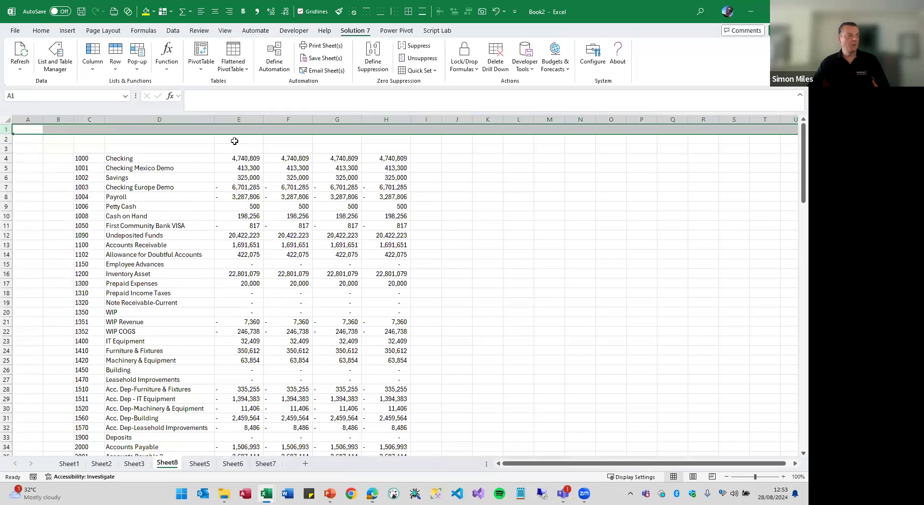
{"action": "left_click", "coordinate": [233, 140]}
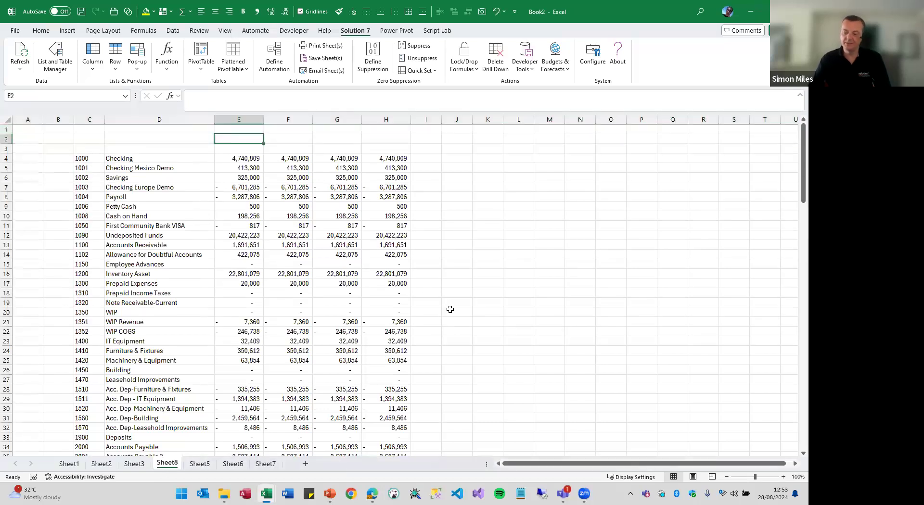
Enter the dates 01/01/2024 in E2 and 01/02/2024 in F2 as column headings
{"action": "type", "text": "1/01"}
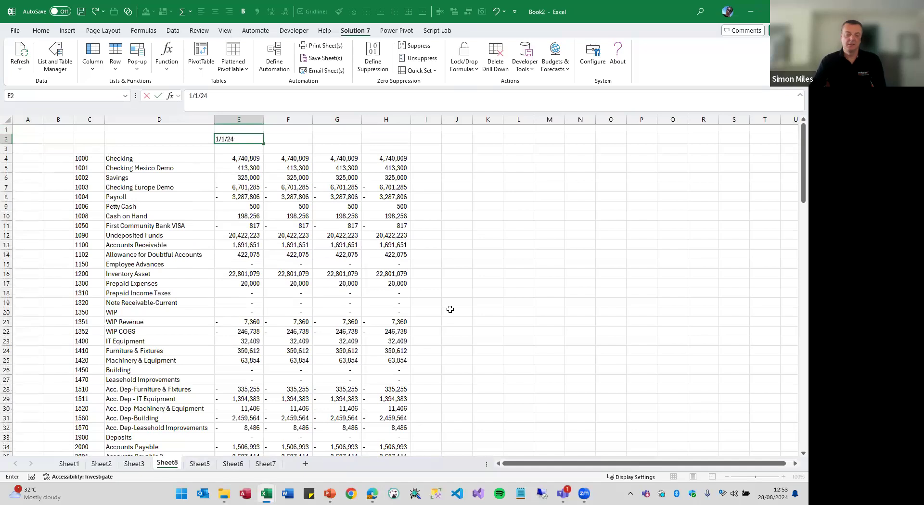
{"action": "type", "text": "/2024"}
{"action": "key", "text": "Tab"}
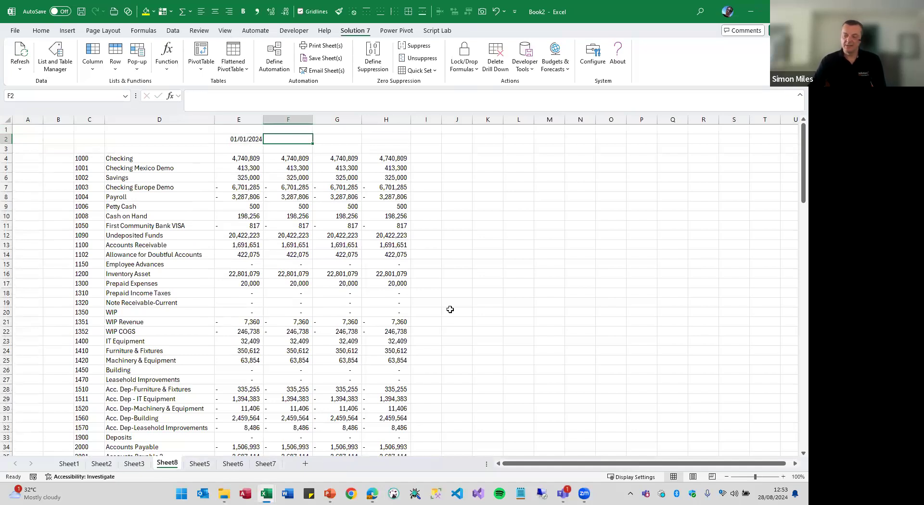
{"action": "type", "text": "1/0"}
{"action": "type", "text": "2/2024"}
{"action": "key", "text": "Tab"}
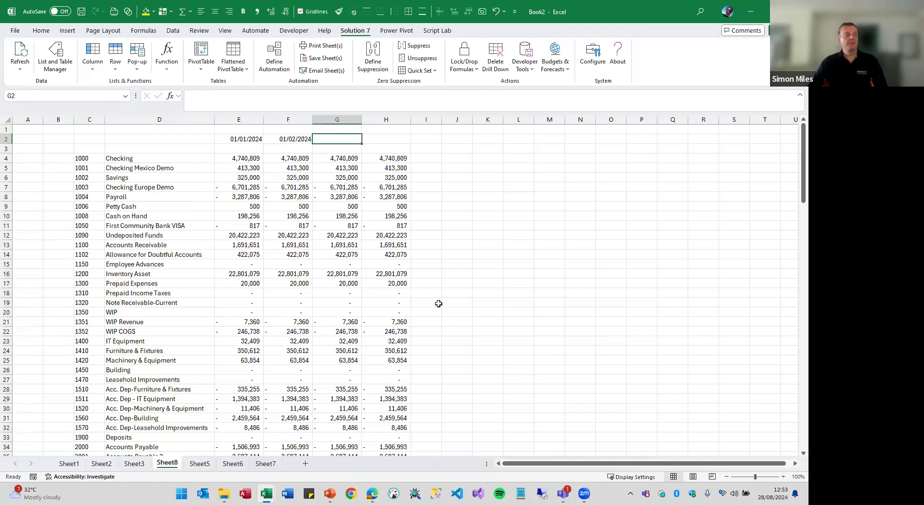
Set rows 1 to 3 as the zero-suppression exclude range with Quick Set
{"action": "left_click_drag", "start_coordinate": [241, 139], "coordinate": [289, 140]}
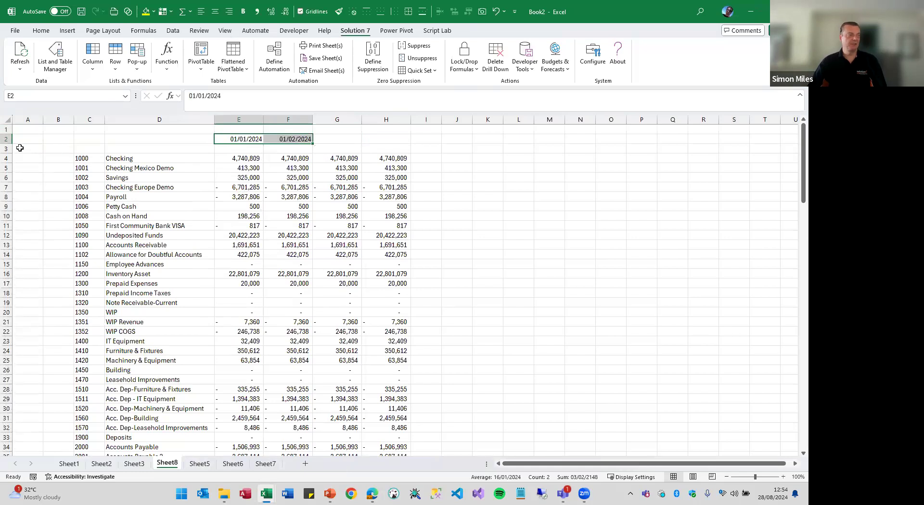
{"action": "left_click_drag", "start_coordinate": [6, 148], "coordinate": [10, 127]}
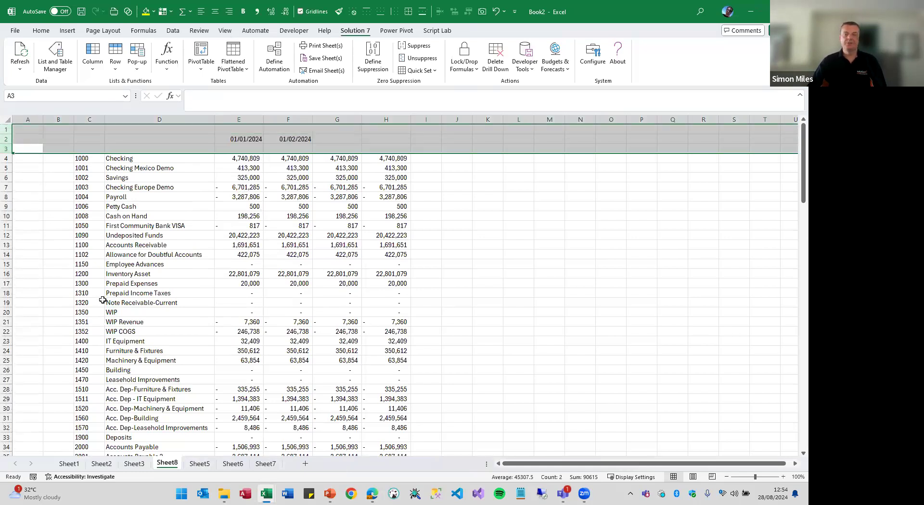
{"action": "left_click", "coordinate": [436, 73]}
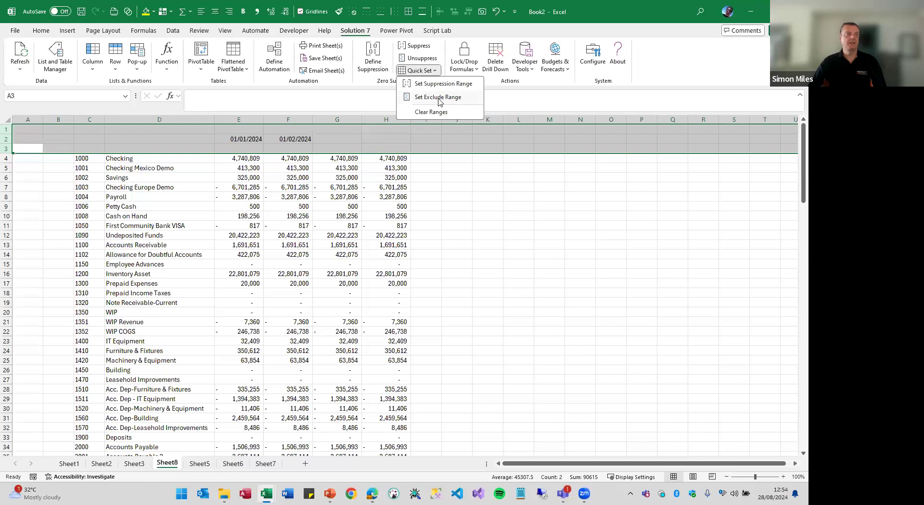
{"action": "left_click", "coordinate": [440, 100]}
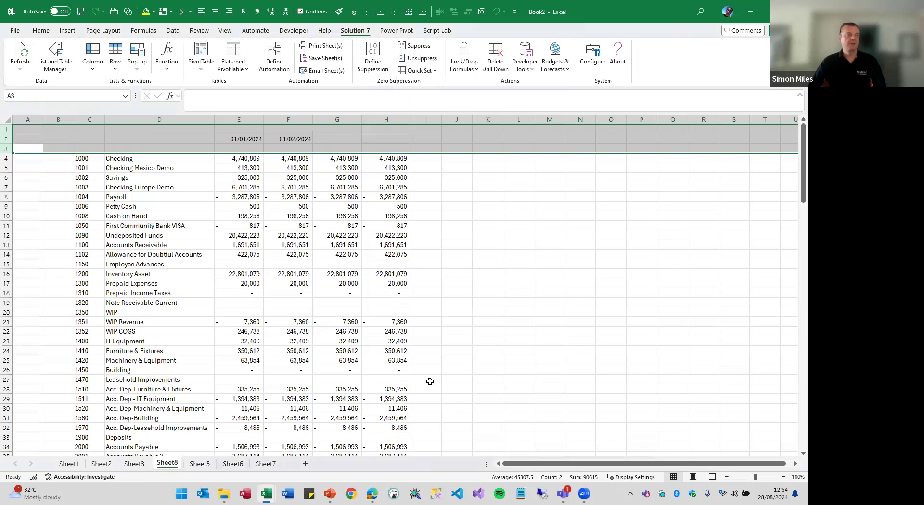
Check the suppress range and exclude range in Define Suppression, and close it without changes
{"action": "left_click", "coordinate": [381, 293]}
{"action": "left_click", "coordinate": [374, 63]}
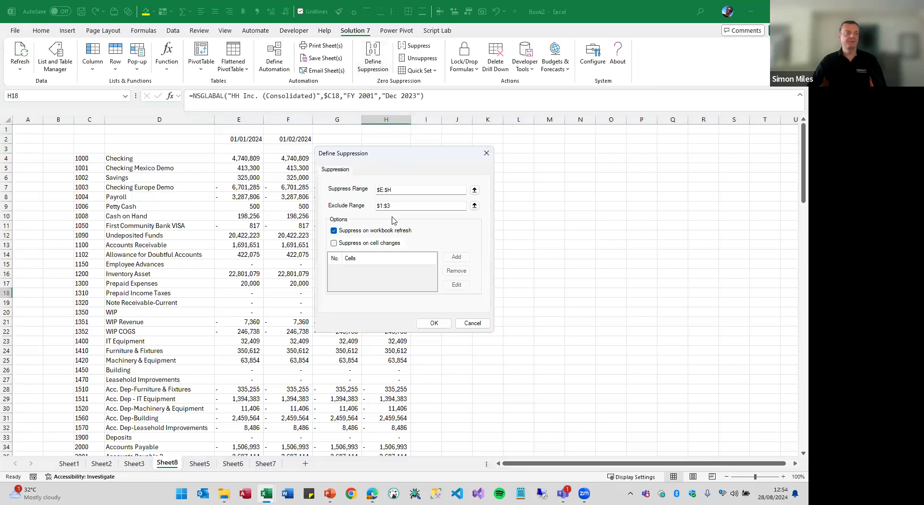
{"action": "left_click", "coordinate": [382, 191]}
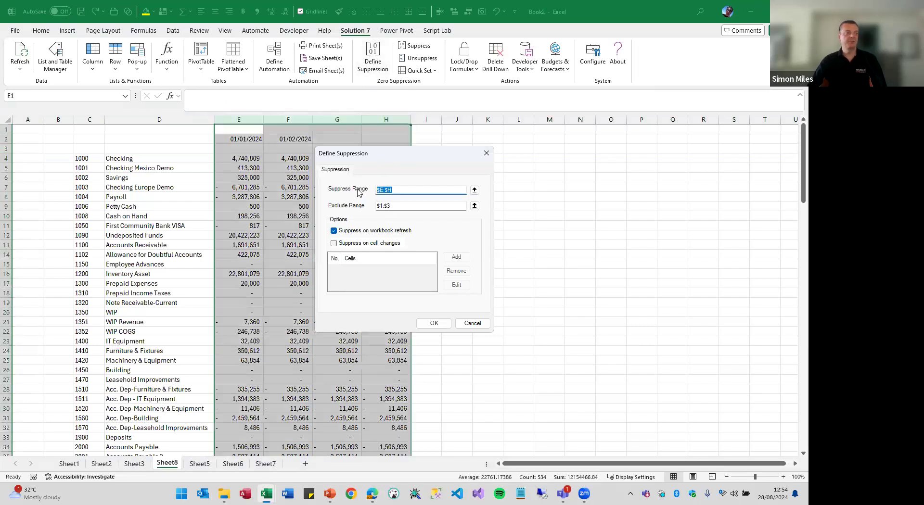
{"action": "left_click", "coordinate": [404, 207]}
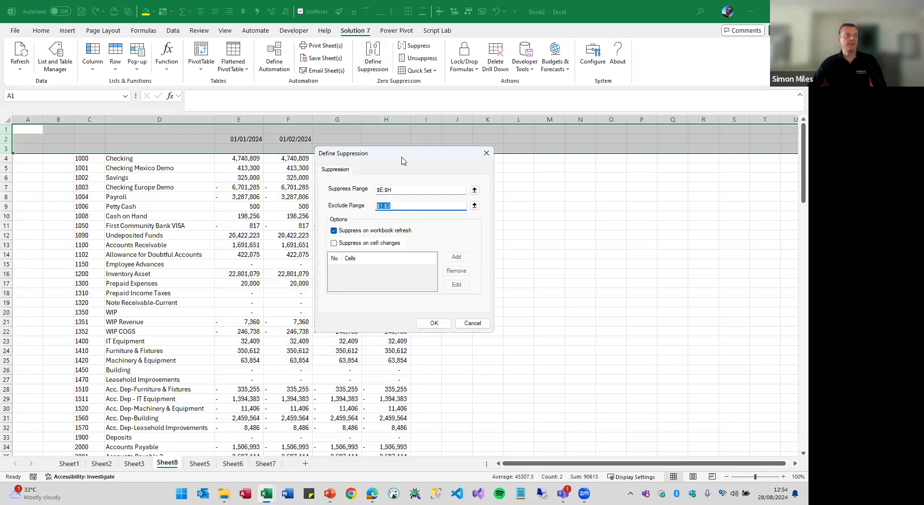
{"action": "left_click_drag", "start_coordinate": [417, 161], "coordinate": [575, 187]}
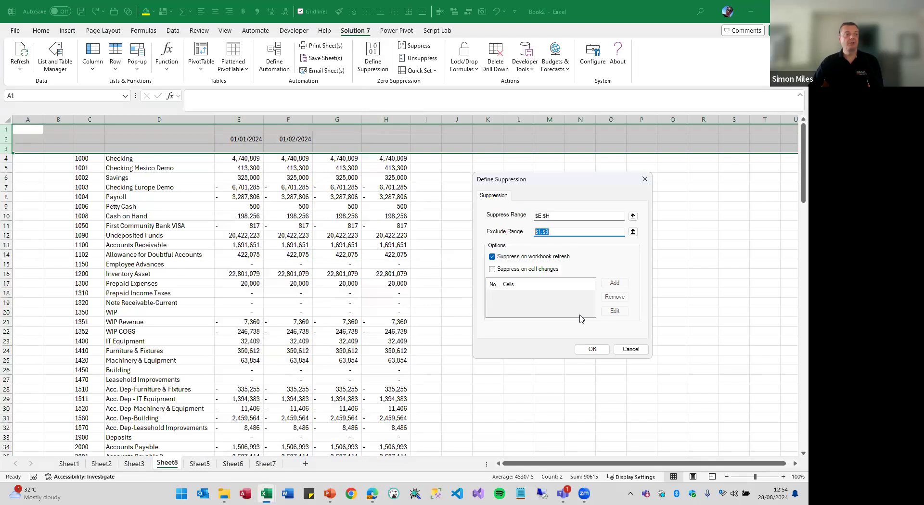
{"action": "left_click", "coordinate": [631, 349]}
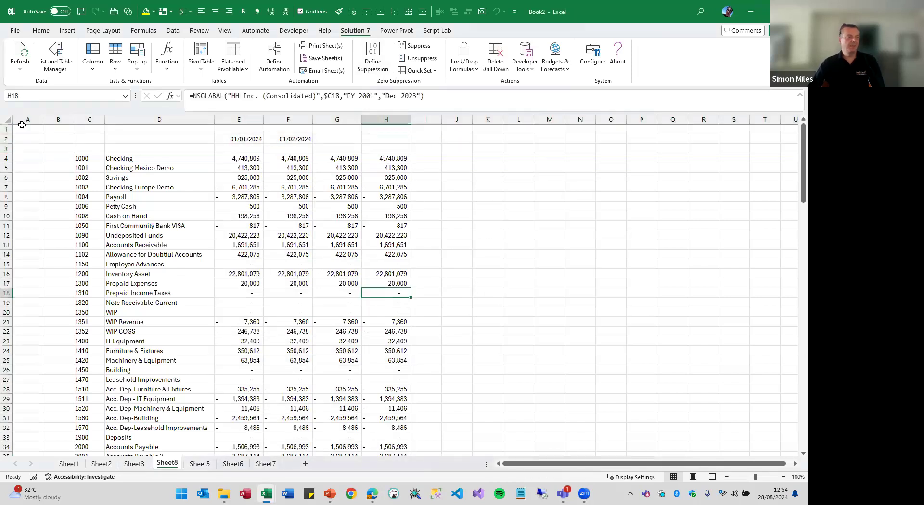
Hide row 2 containing the dates and select the heading rows 1 to 3
{"action": "right_click", "coordinate": [7, 139]}
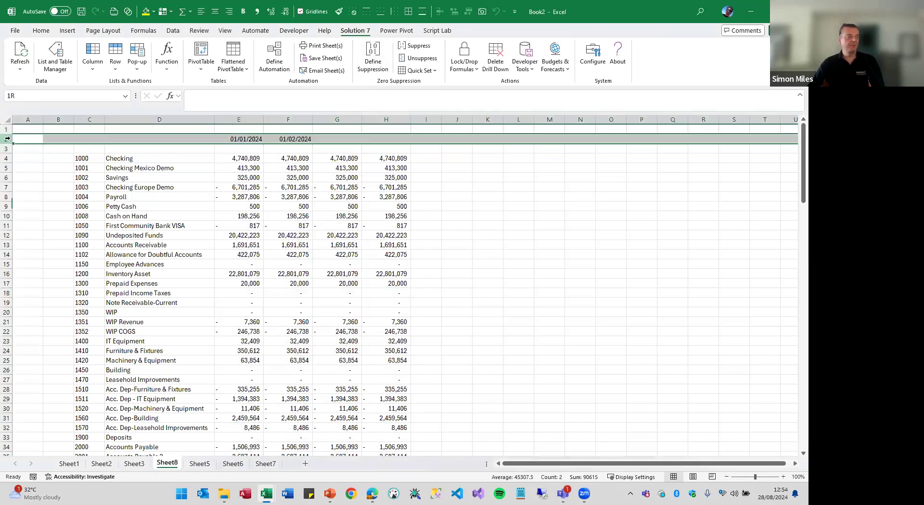
{"action": "left_click", "coordinate": [32, 303]}
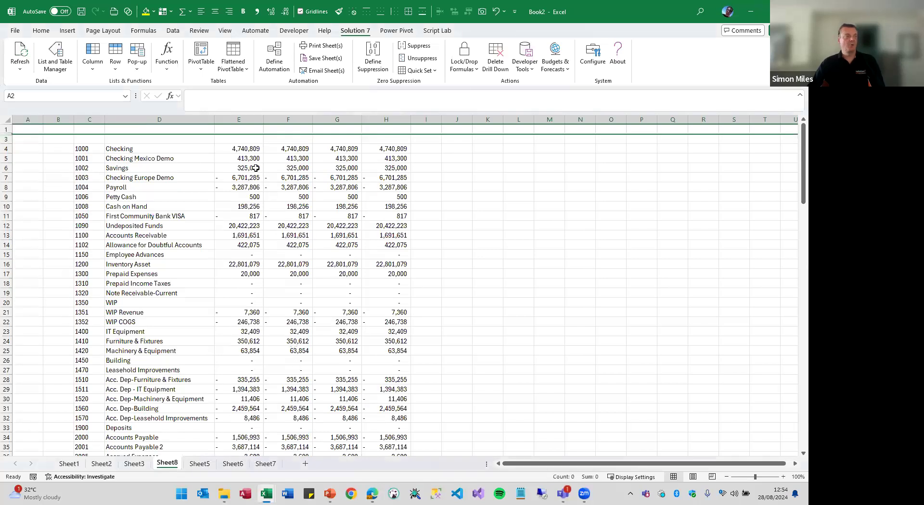
{"action": "left_click_drag", "start_coordinate": [5, 130], "coordinate": [6, 139]}
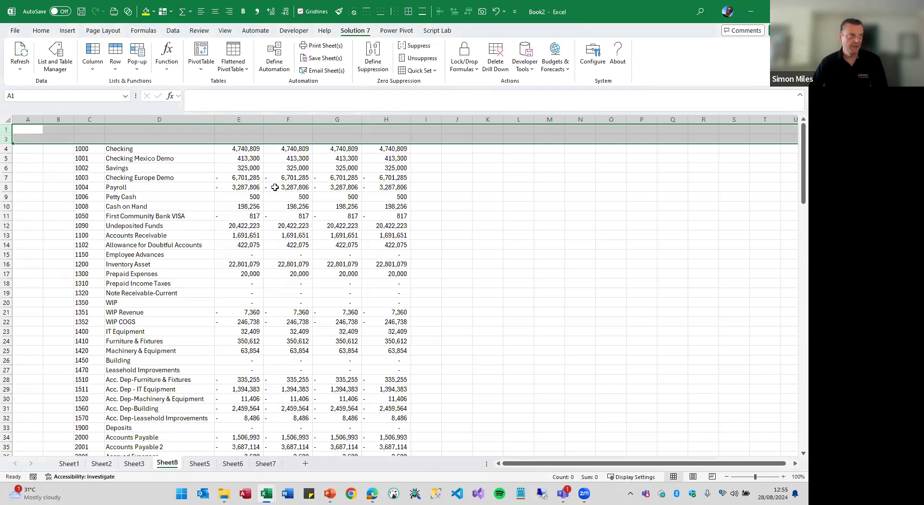
Review the Define Suppression settings and the Quick Set range options without changing anything
{"action": "left_click", "coordinate": [256, 150]}
{"action": "left_click", "coordinate": [373, 55]}
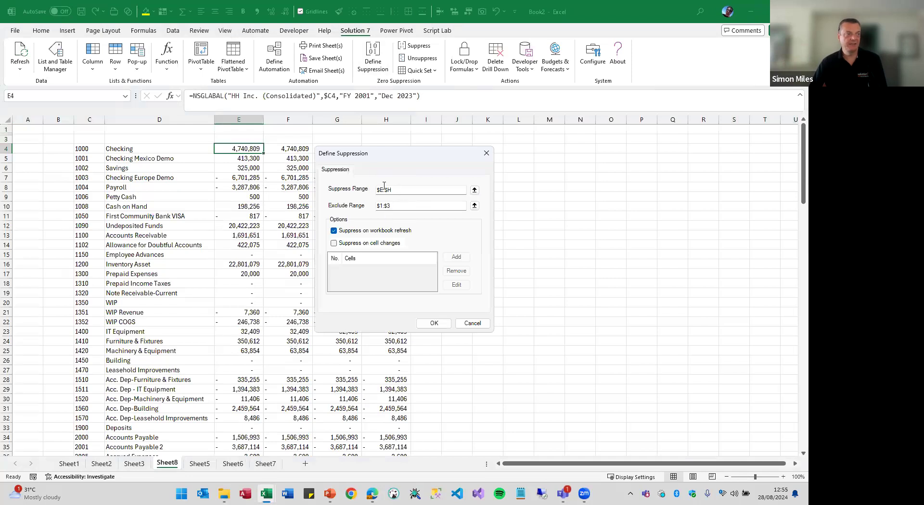
{"action": "left_click", "coordinate": [473, 323]}
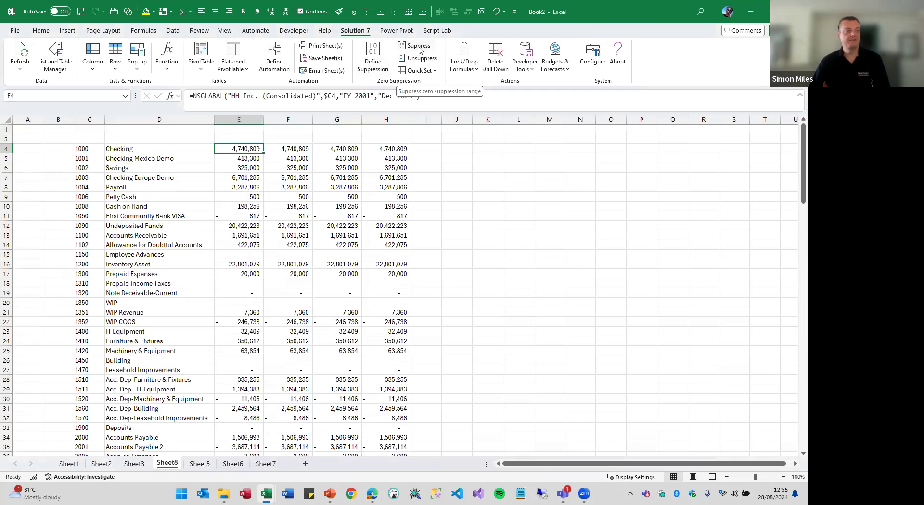
{"action": "left_click", "coordinate": [433, 71]}
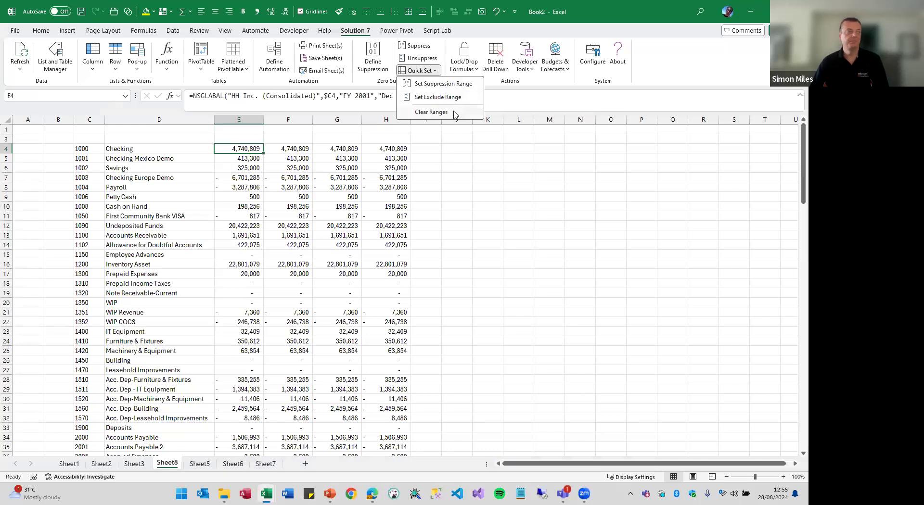
{"action": "left_click", "coordinate": [233, 149]}
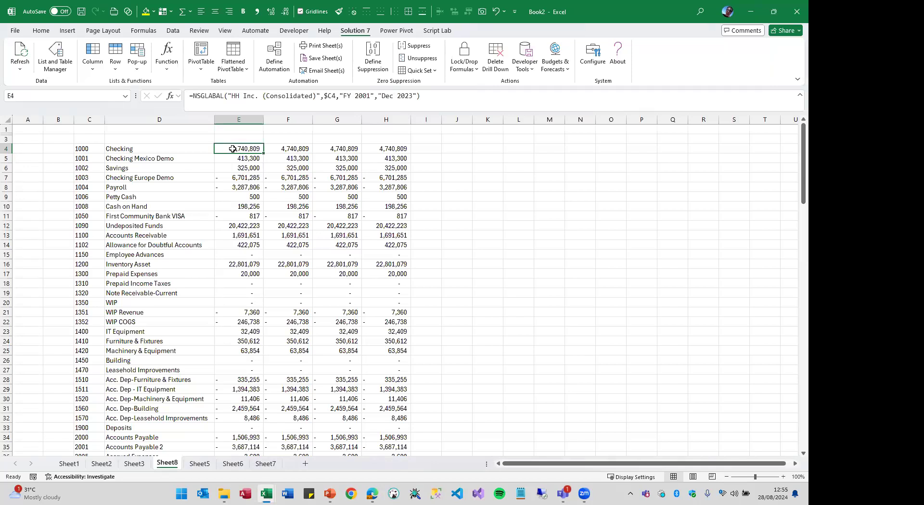
Add a new sheet and start a Solution 7 Accounts (by Number) column list in C3
{"action": "left_click", "coordinate": [304, 465]}
{"action": "left_click", "coordinate": [93, 146]}
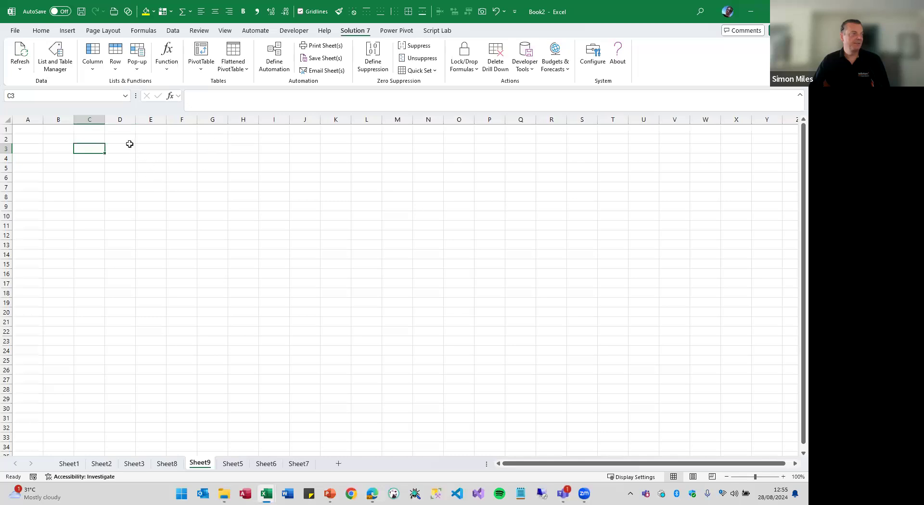
{"action": "left_click", "coordinate": [92, 67]}
{"action": "mouse_move", "coordinate": [108, 85]}
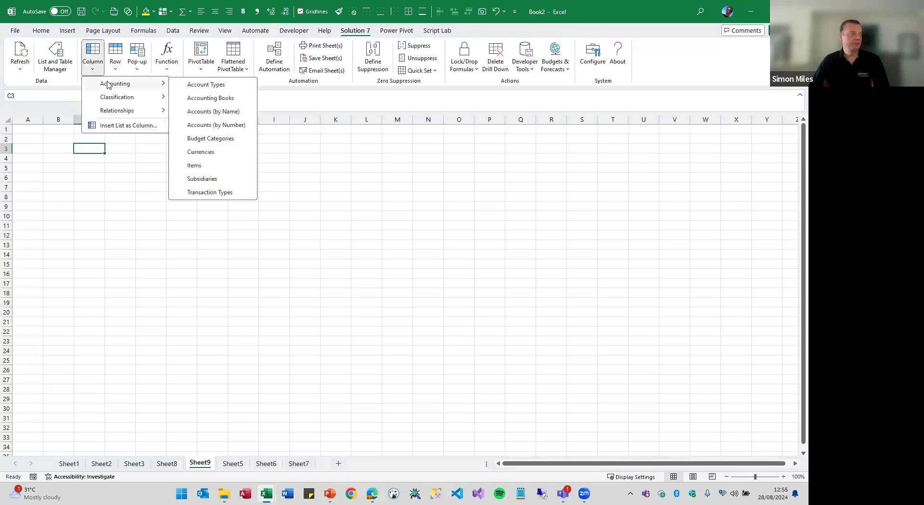
{"action": "left_click", "coordinate": [221, 126]}
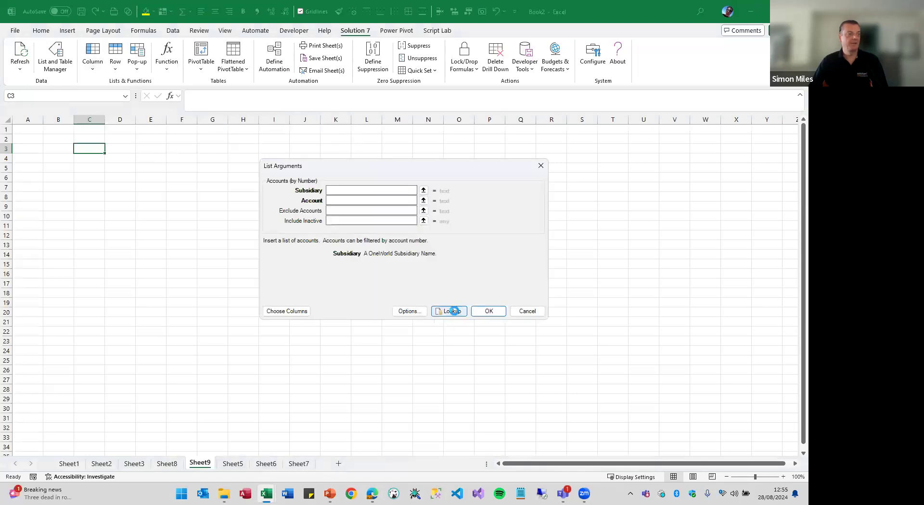
Insert the account list with subsidiary HH Inc. (Consolidated) and the account filter 4*
{"action": "left_click", "coordinate": [452, 311]}
{"action": "left_click", "coordinate": [439, 335]}
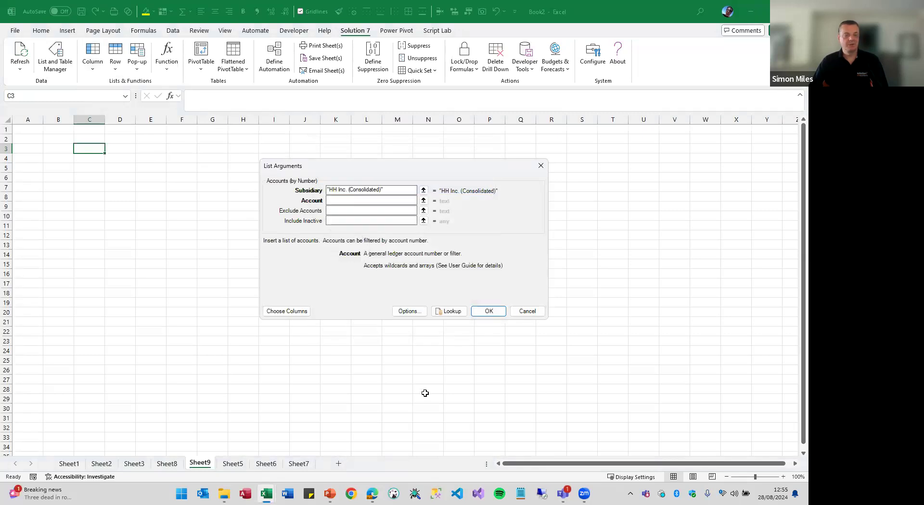
{"action": "type", "text": "48"}
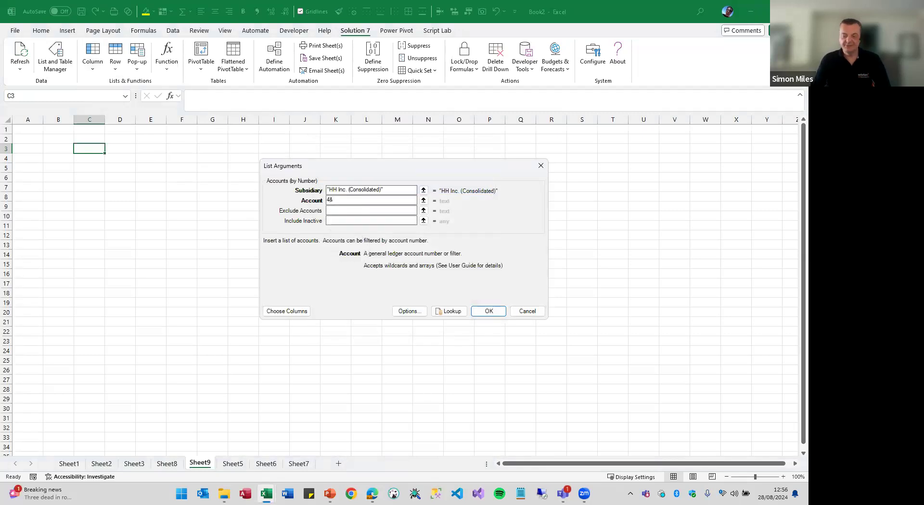
{"action": "key", "text": "BackSpace"}
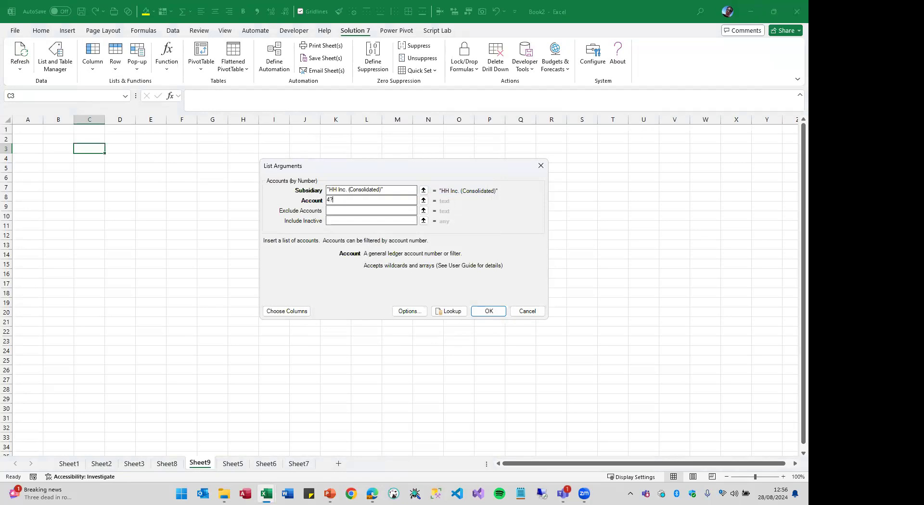
{"action": "key", "text": "BackSpace"}
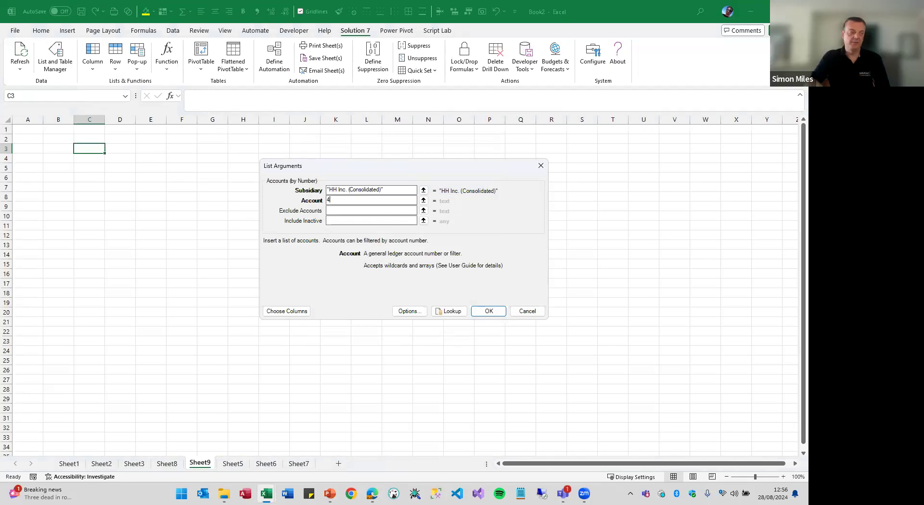
{"action": "left_click", "coordinate": [482, 313]}
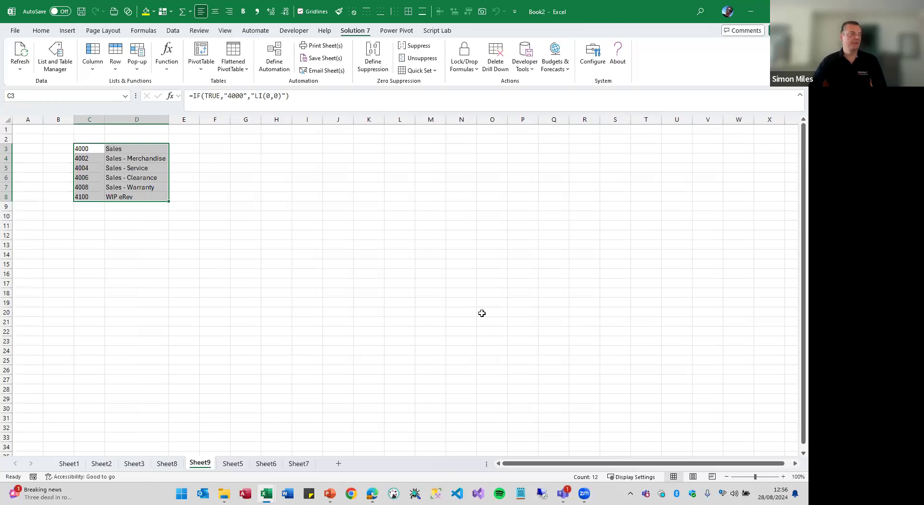
Edit the account list in C3 to use the account filter 4 without a wildcard
{"action": "right_click", "coordinate": [93, 148]}
{"action": "mouse_move", "coordinate": [174, 474]}
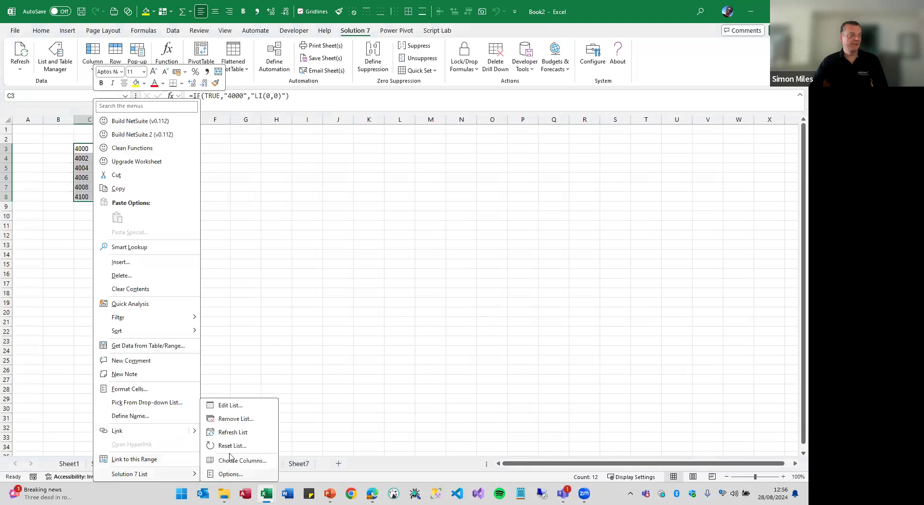
{"action": "left_click", "coordinate": [236, 407]}
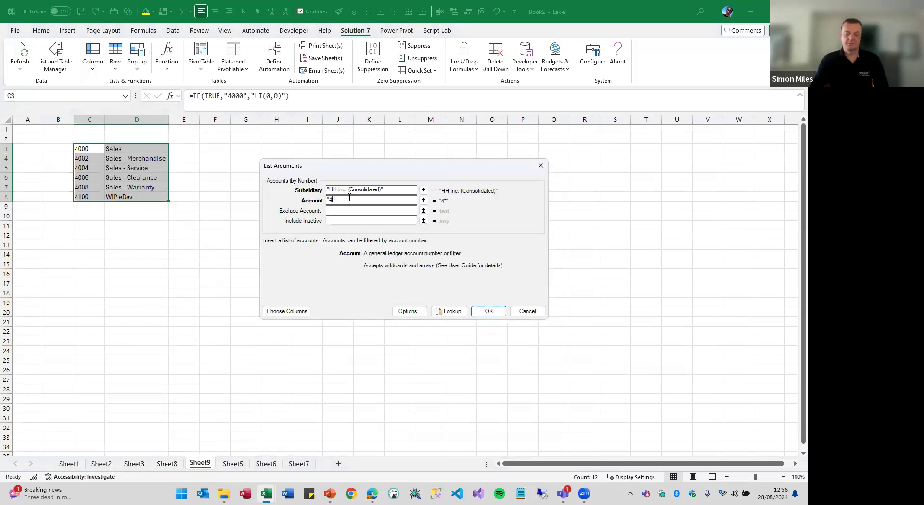
{"action": "key", "text": "Return"}
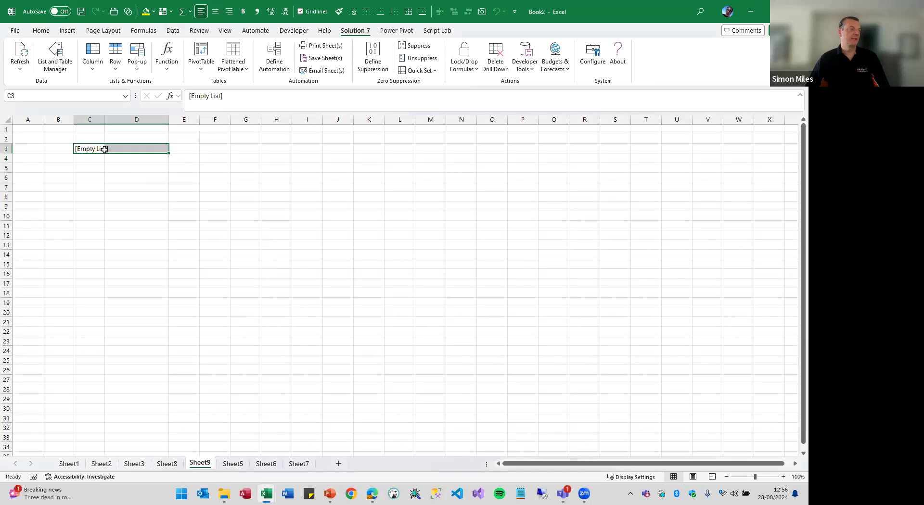
Change the account filter of the list in C3 to 4? and apply it
{"action": "right_click", "coordinate": [104, 149]}
{"action": "mouse_move", "coordinate": [155, 463]}
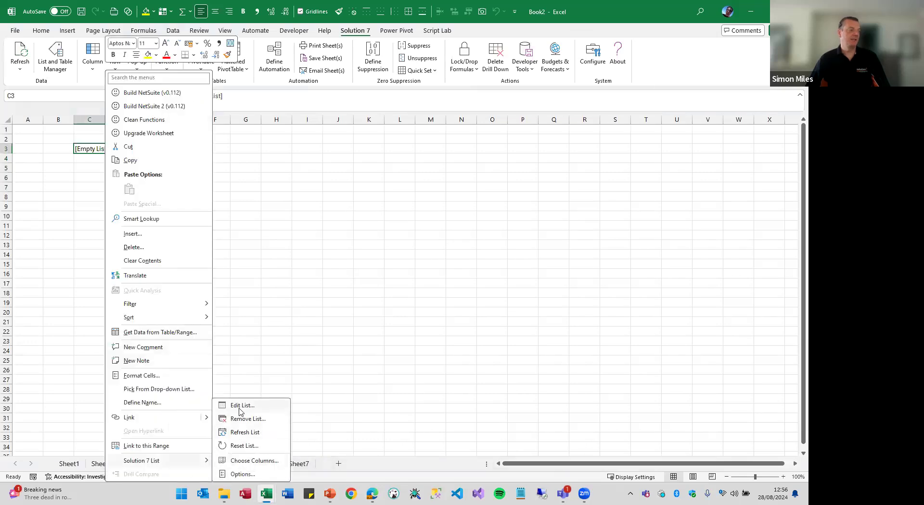
{"action": "left_click", "coordinate": [242, 405]}
{"action": "left_click", "coordinate": [345, 200]}
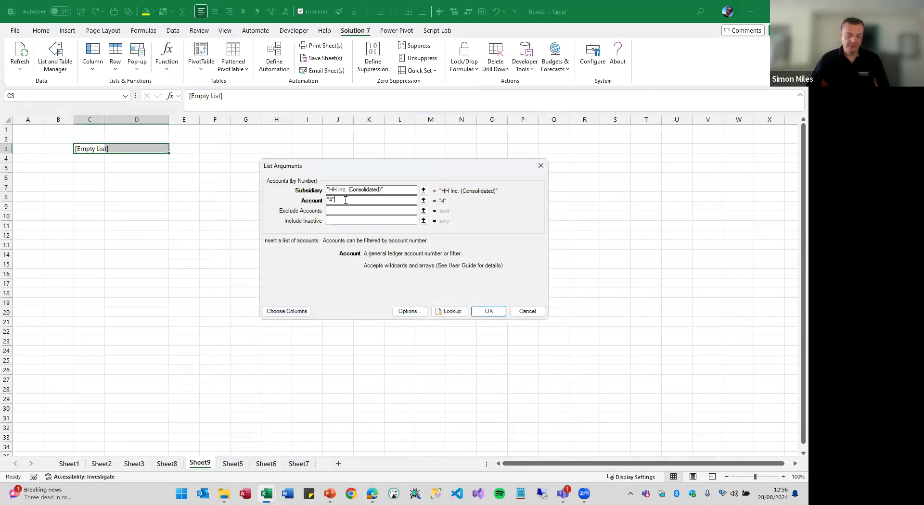
{"action": "type", "text": "7"}
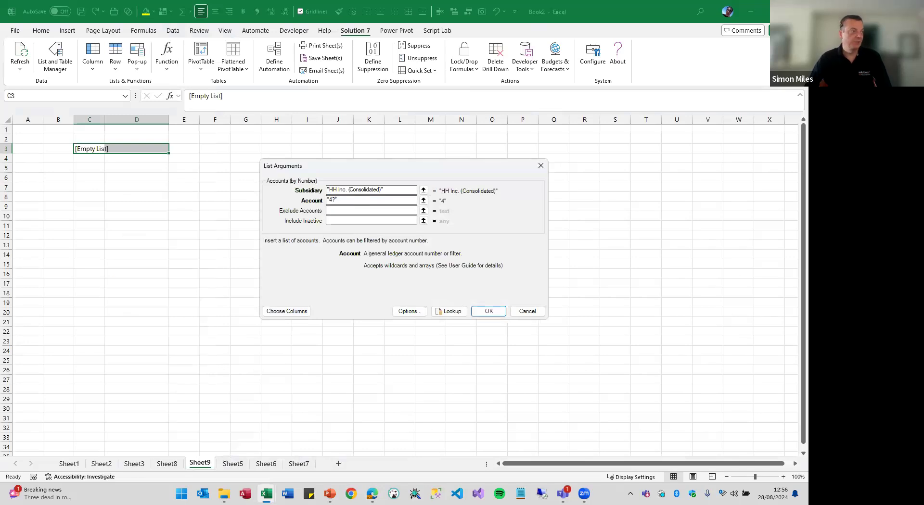
{"action": "left_click", "coordinate": [485, 309]}
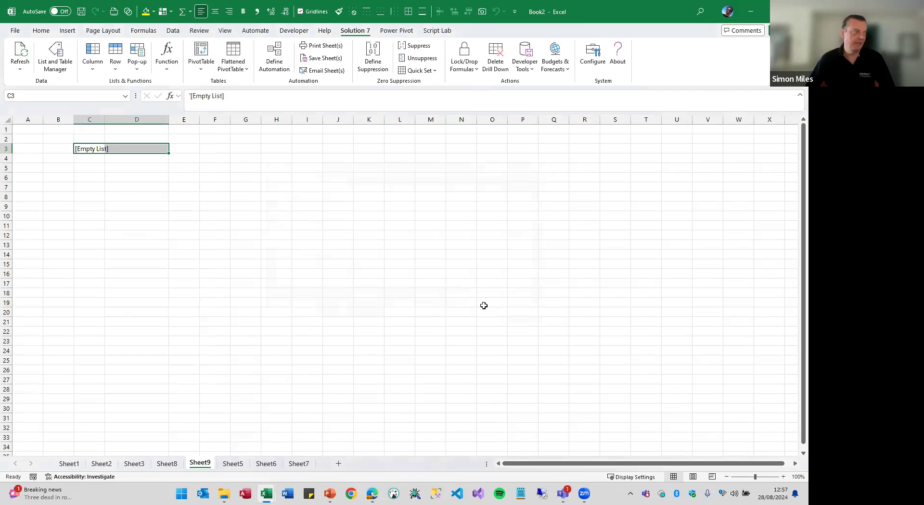
Edit the account list in C3 to use the account filter 4??? and apply it
{"action": "right_click", "coordinate": [128, 149]}
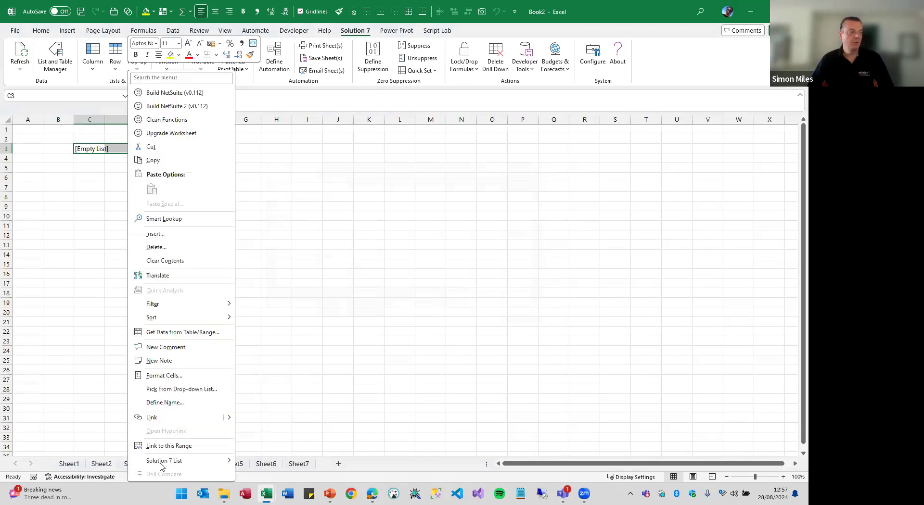
{"action": "mouse_move", "coordinate": [162, 461]}
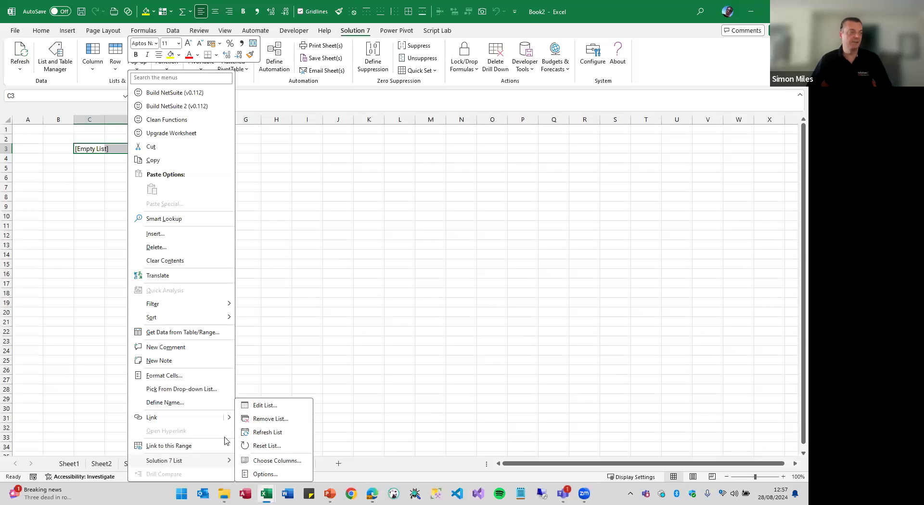
{"action": "left_click", "coordinate": [274, 406]}
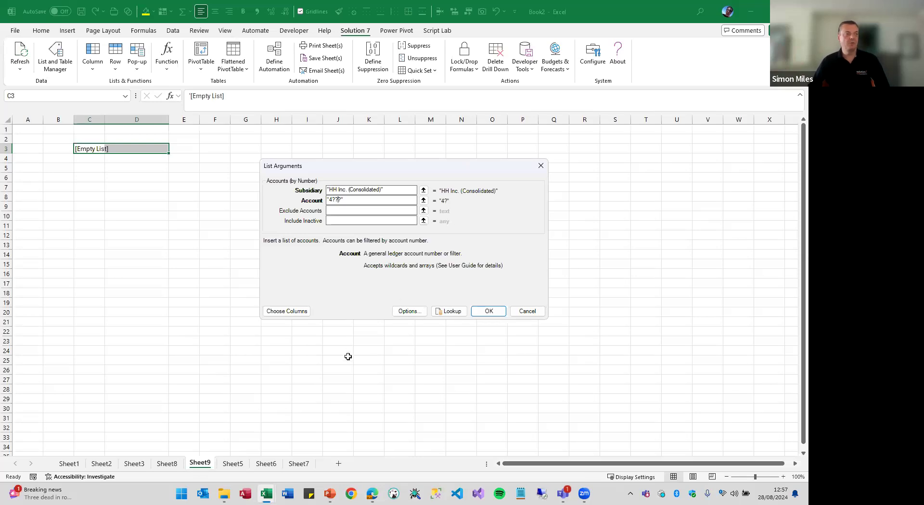
{"action": "left_click", "coordinate": [491, 311]}
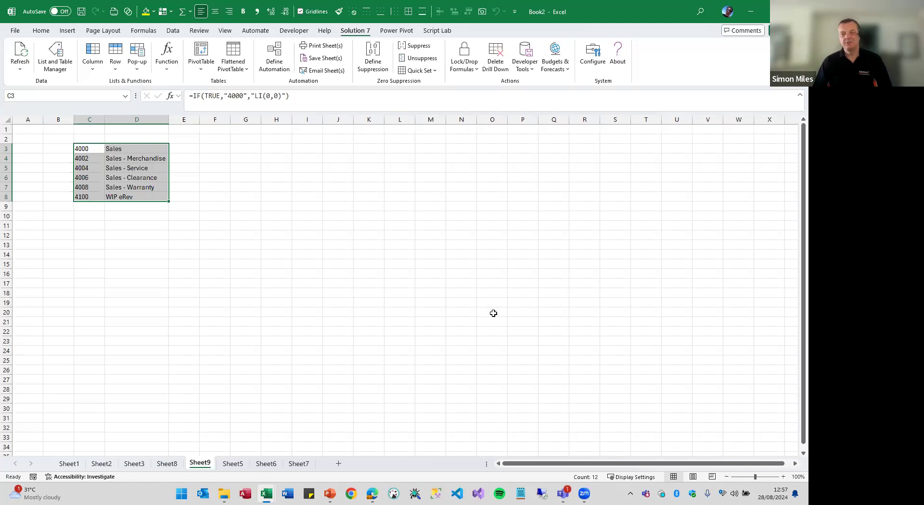
Reopen the account list's arguments for editing and enter 0001????4 as the account filter
{"action": "left_click_drag", "start_coordinate": [89, 150], "coordinate": [90, 194]}
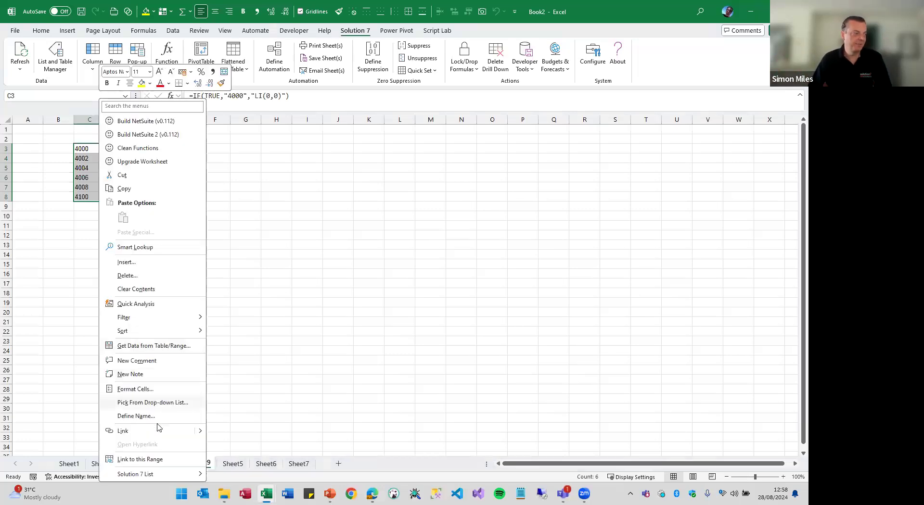
{"action": "mouse_move", "coordinate": [158, 475]}
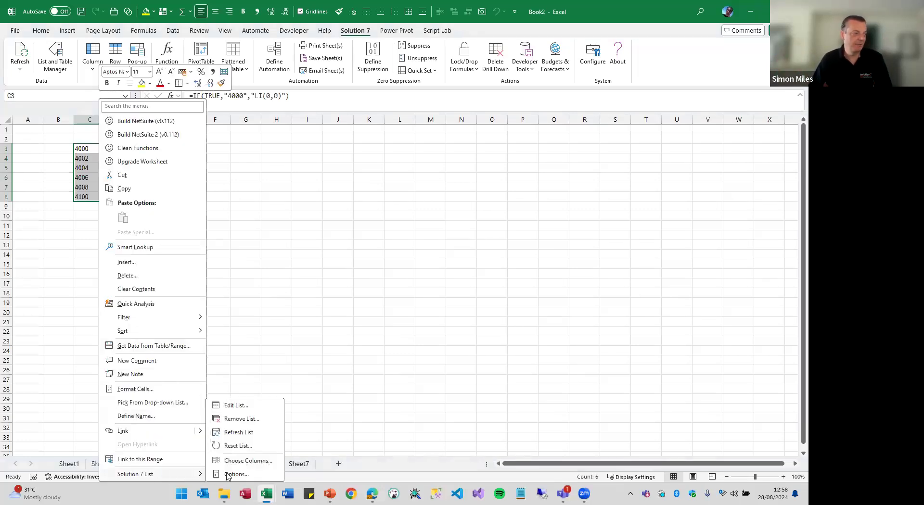
{"action": "left_click", "coordinate": [237, 406]}
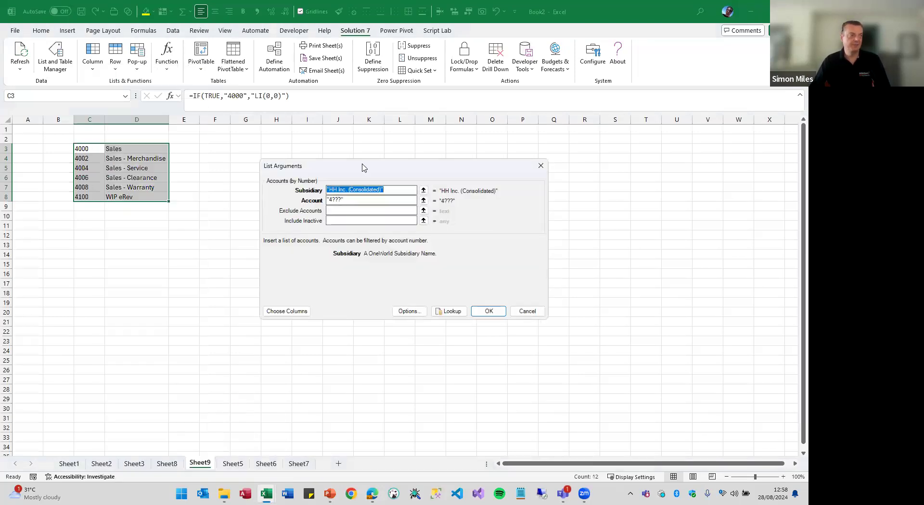
{"action": "key", "text": "Tab"}
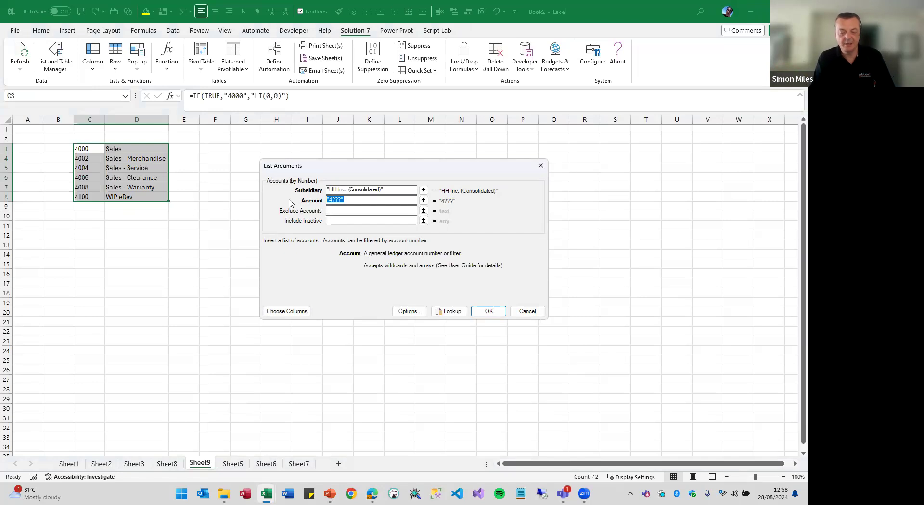
{"action": "type", "text": "00"}
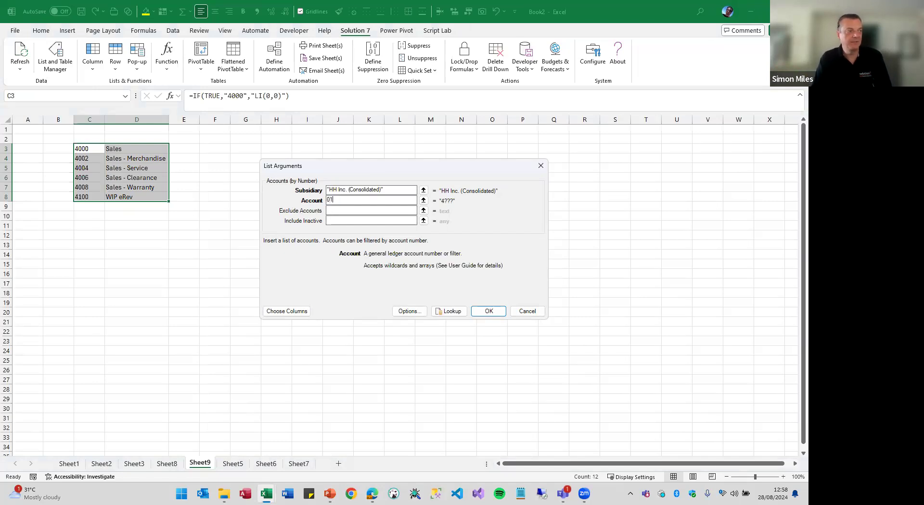
{"action": "type", "text": "01"}
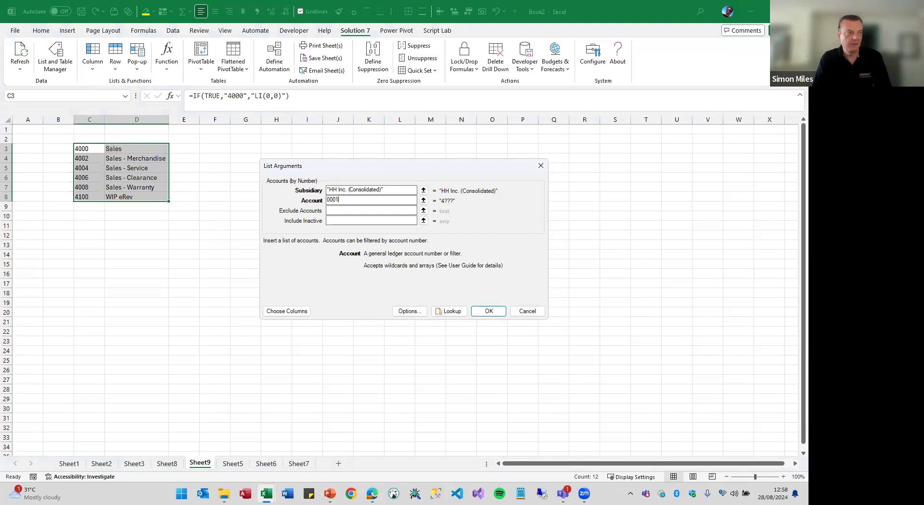
{"action": "type", "text": "????"}
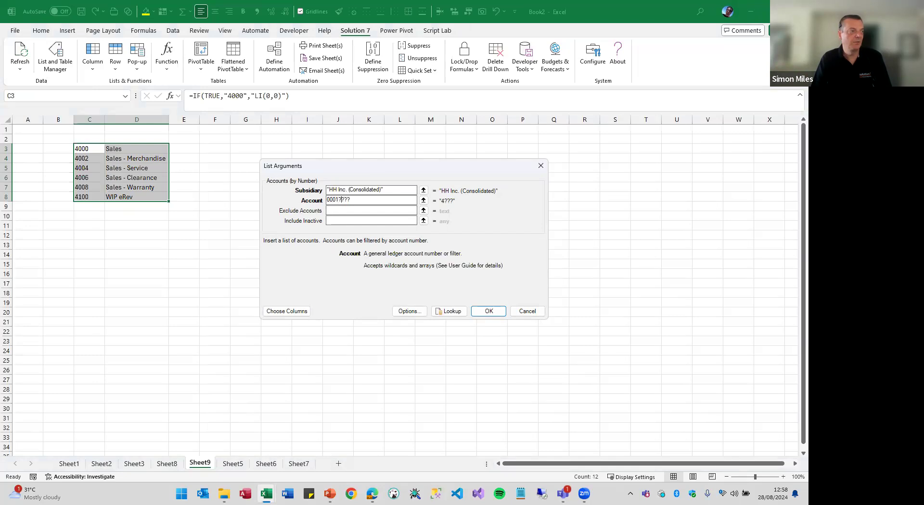
{"action": "type", "text": "4"}
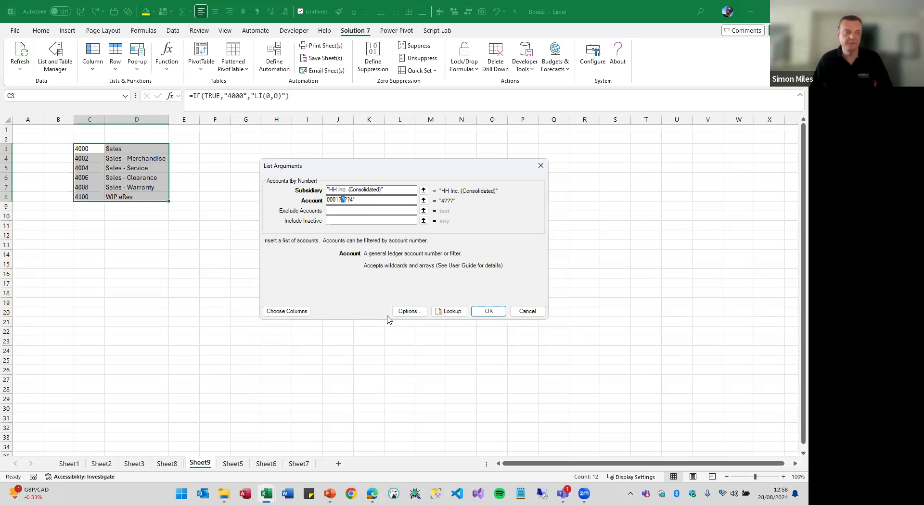
{"action": "left_click", "coordinate": [359, 202]}
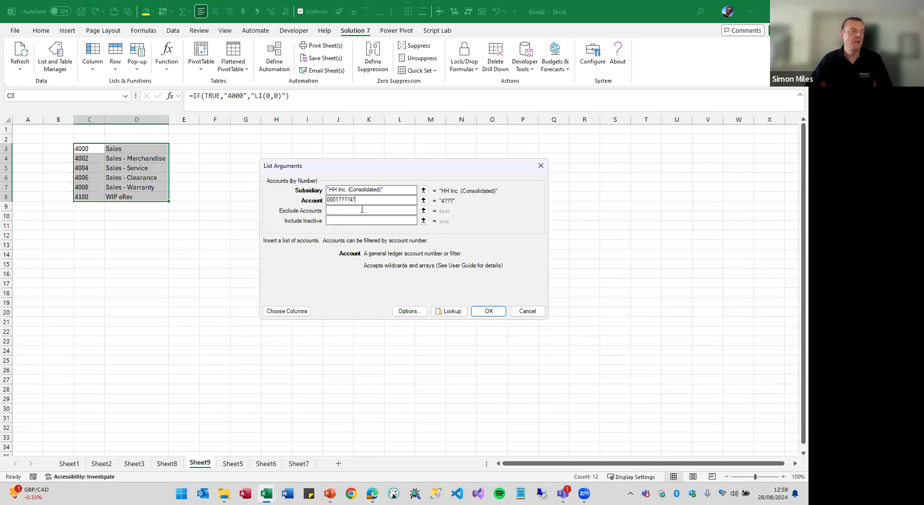
{"action": "mouse_move", "coordinate": [339, 200]}
{"action": "left_mouse_down"}
{"action": "mouse_move", "coordinate": [315, 197]}
{"action": "mouse_move", "coordinate": [355, 200]}
{"action": "left_mouse_up"}
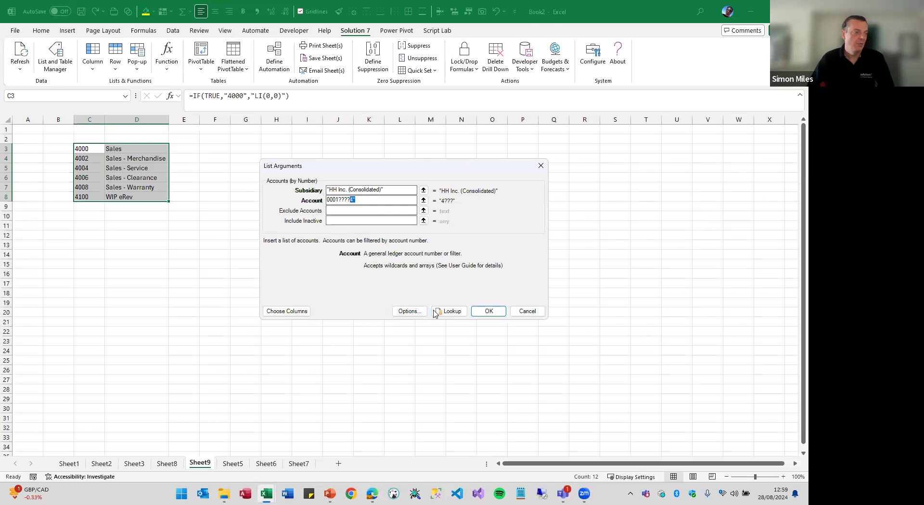
Clear the account filter and enter 400.? instead
{"action": "key", "text": "ctrl+a"}
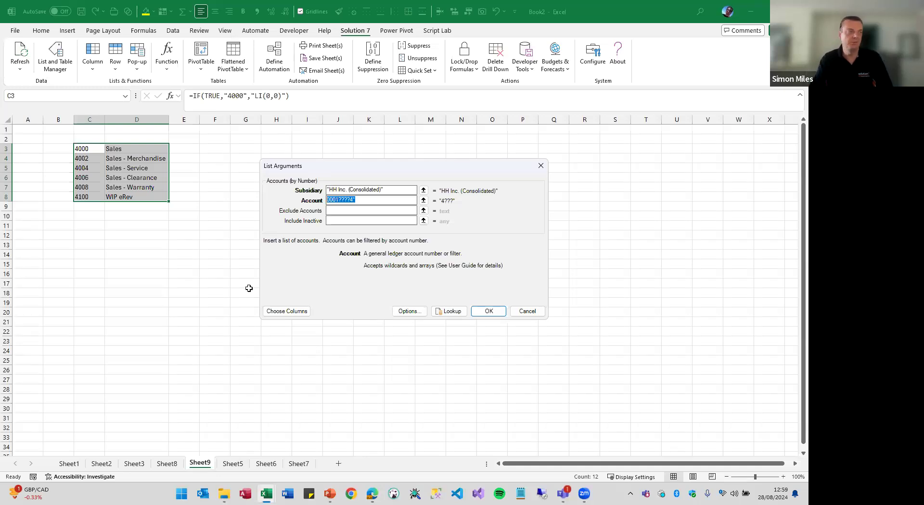
{"action": "key", "text": "End"}
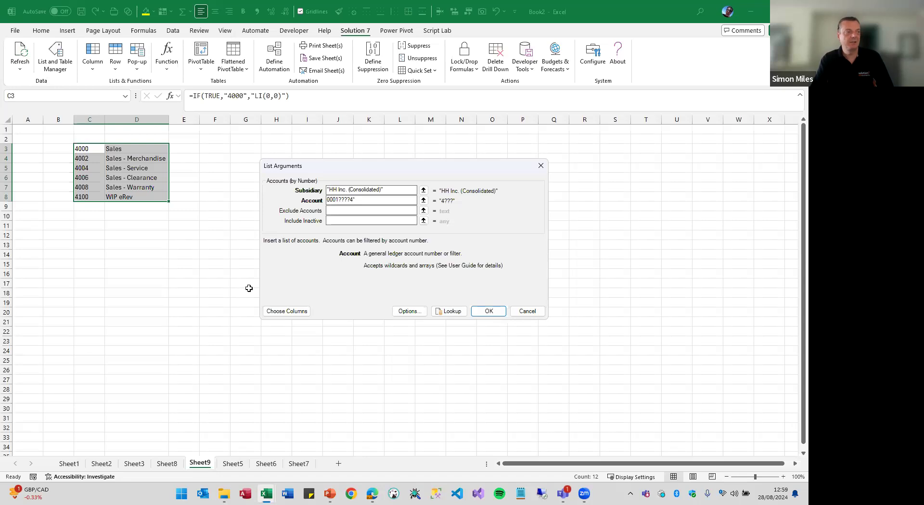
{"action": "key", "text": "BackSpace"}
{"action": "key", "text": "BackSpace"}
{"action": "key", "text": "BackSpace"}
{"action": "key", "text": "BackSpace"}
{"action": "key", "text": "BackSpace"}
{"action": "key", "text": "BackSpace"}
{"action": "key", "text": "BackSpace"}
{"action": "key", "text": "BackSpace"}
{"action": "key", "text": "BackSpace"}
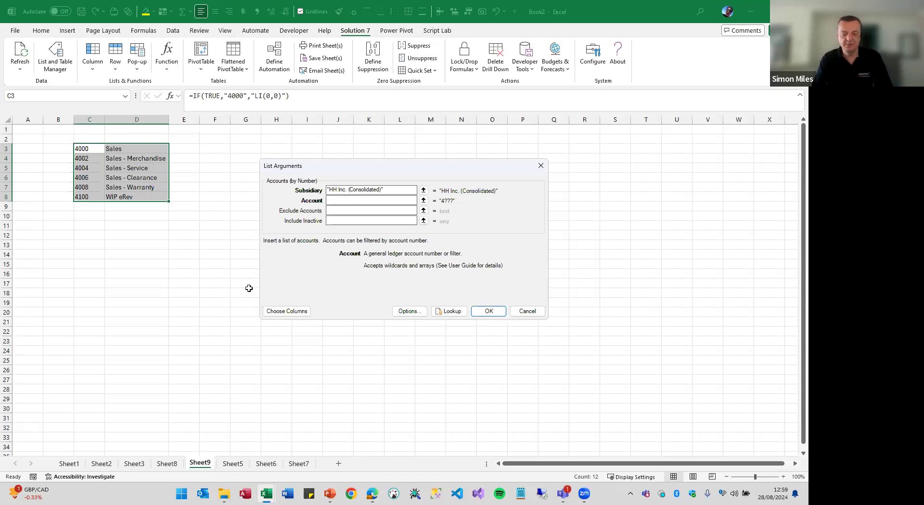
{"action": "type", "text": "400.?"}
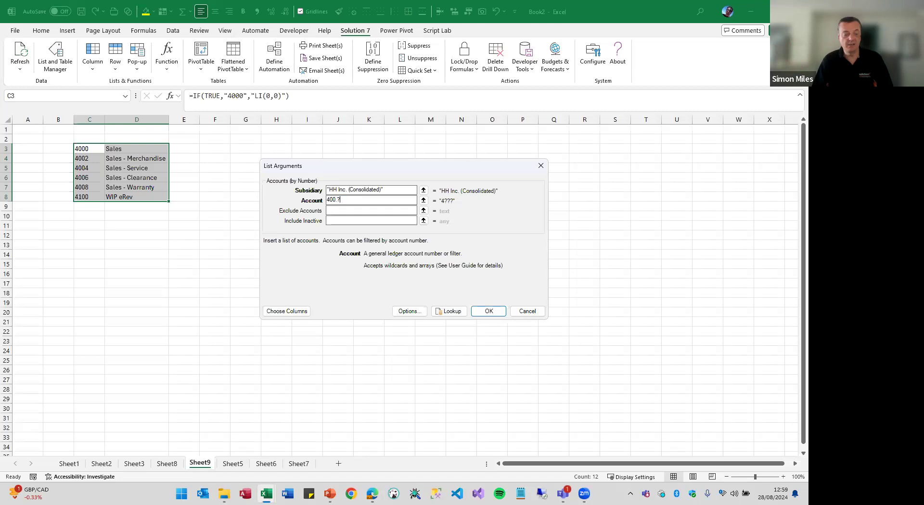
Replace the account filter with the example numbers 4000, 4010, 4020, 400010 and 400020 in turn
{"action": "key", "text": "shift+Home"}
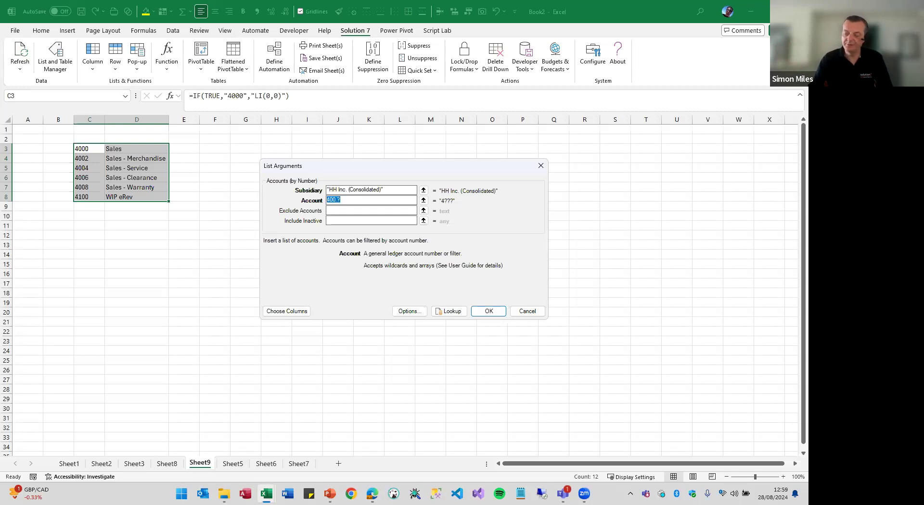
{"action": "type", "text": "400"}
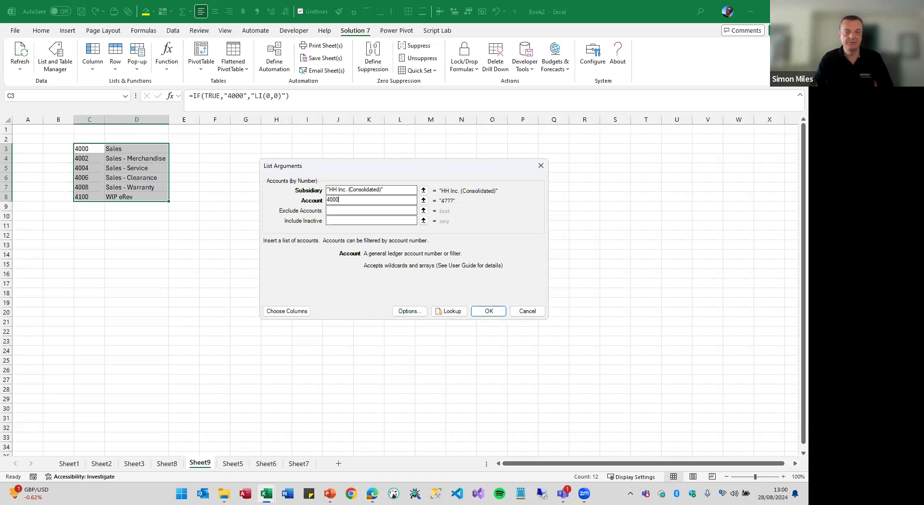
{"action": "key", "text": "BackSpace"}
{"action": "key", "text": "BackSpace"}
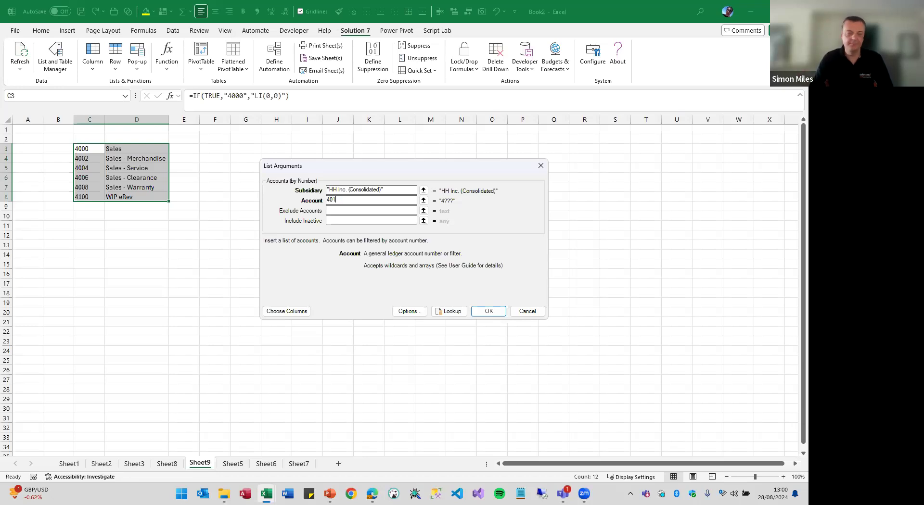
{"action": "type", "text": "10"}
{"action": "key", "text": "BackSpace"}
{"action": "key", "text": "BackSpace"}
{"action": "type", "text": "20"}
{"action": "key", "text": "BackSpace"}
{"action": "key", "text": "BackSpace"}
{"action": "type", "text": "00"}
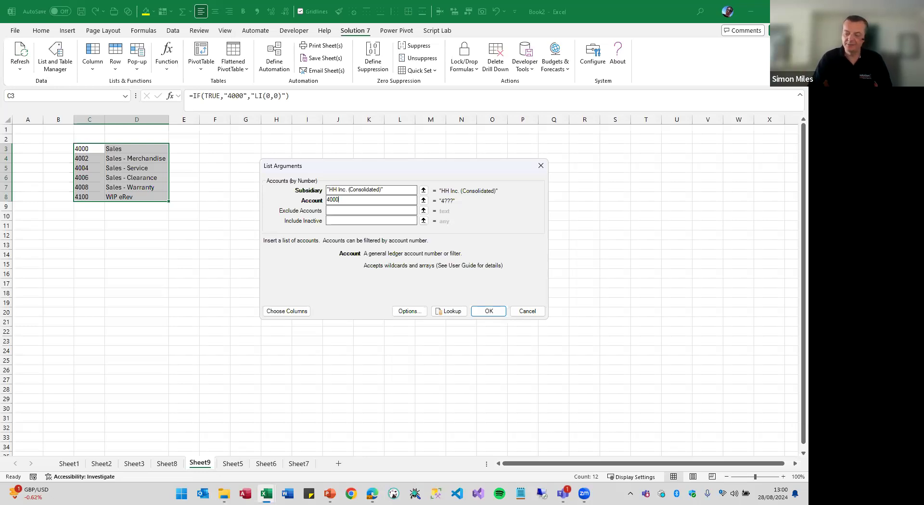
{"action": "type", "text": "10"}
{"action": "key", "text": "BackSpace"}
{"action": "key", "text": "BackSpace"}
{"action": "type", "text": "20"}
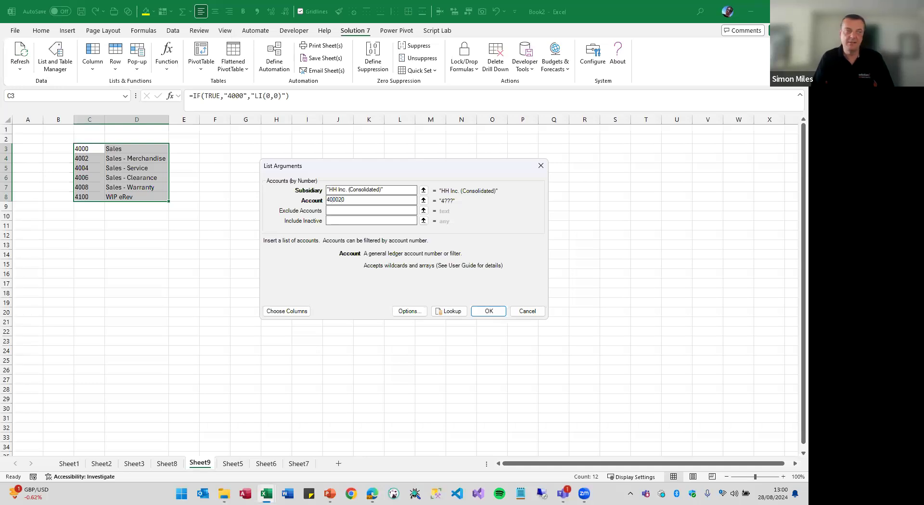
Change the account filter to 4 followed by five single-character wildcards, 4?????
{"action": "key", "text": "BackSpace"}
{"action": "key", "text": "BackSpace"}
{"action": "key", "text": "BackSpace"}
{"action": "key", "text": "BackSpace"}
{"action": "key", "text": "BackSpace"}
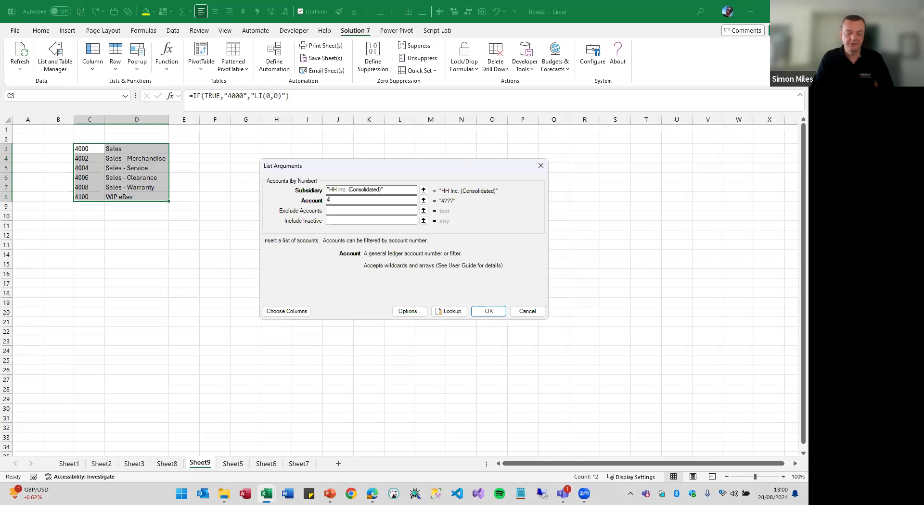
{"action": "type", "text": "?????"}
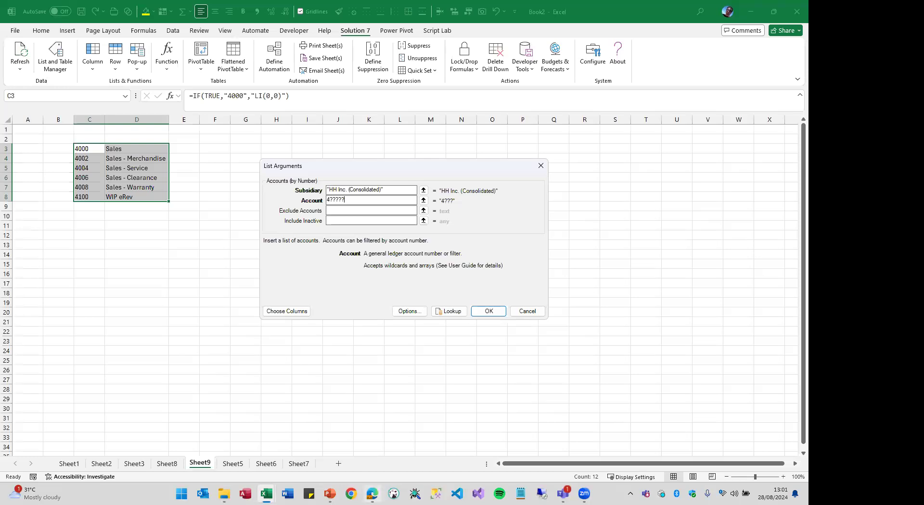
Switch to the PowerPoint slide show and advance from the Q&A slide to the SuiteWorld slide
{"action": "mouse_move", "coordinate": [330, 494]}
{"action": "left_click", "coordinate": [337, 460]}
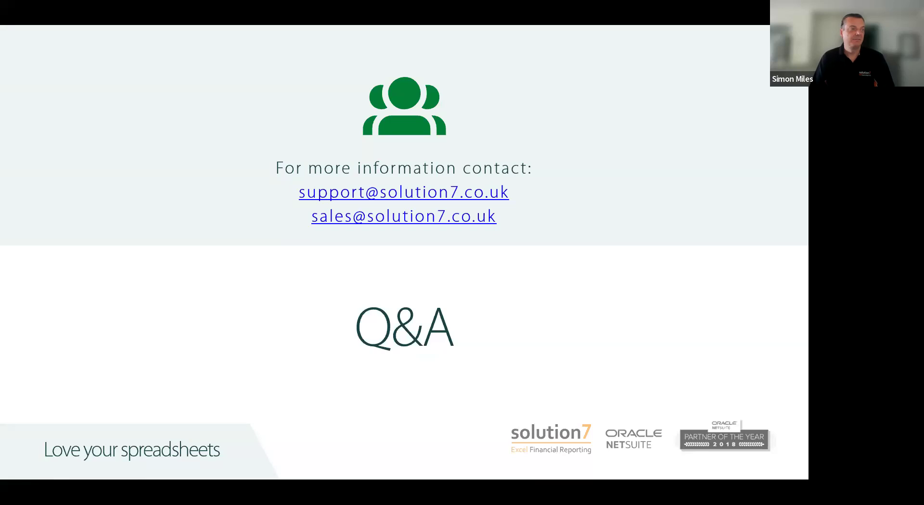
{"action": "key", "text": "Right"}
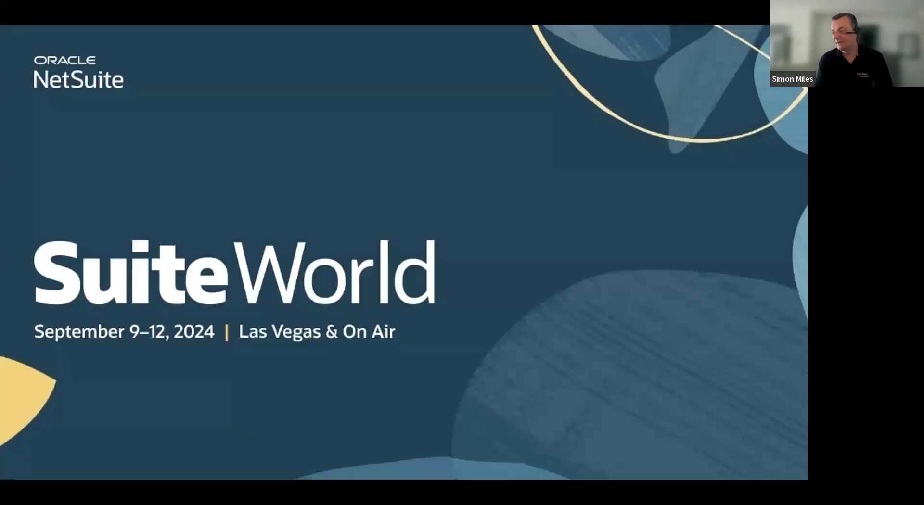